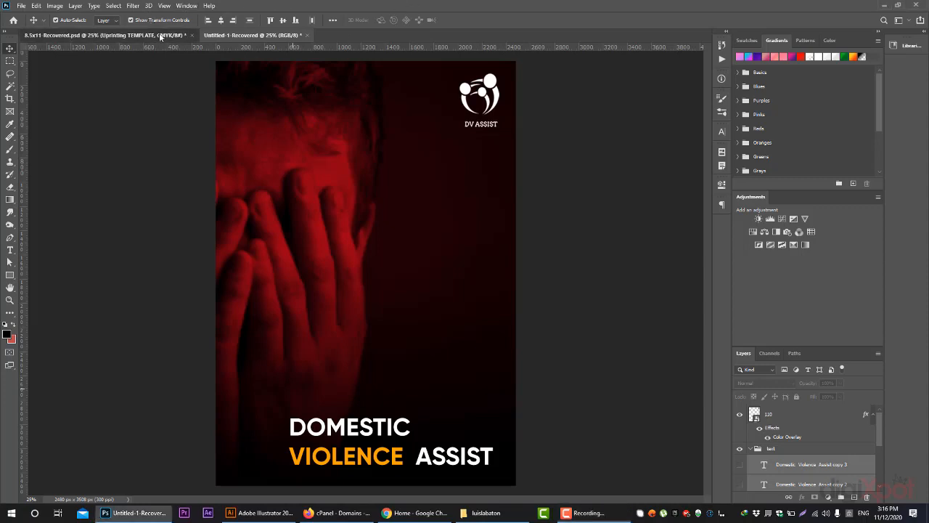
Switch to the 8.5x11-Recovered template document and view its Save As choices without saving
left_click(105, 34)
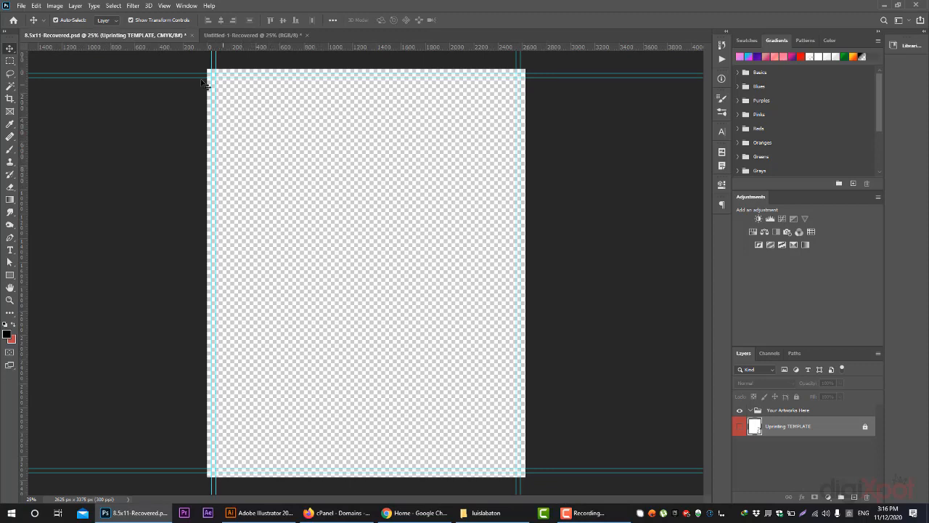
left_click(21, 6)
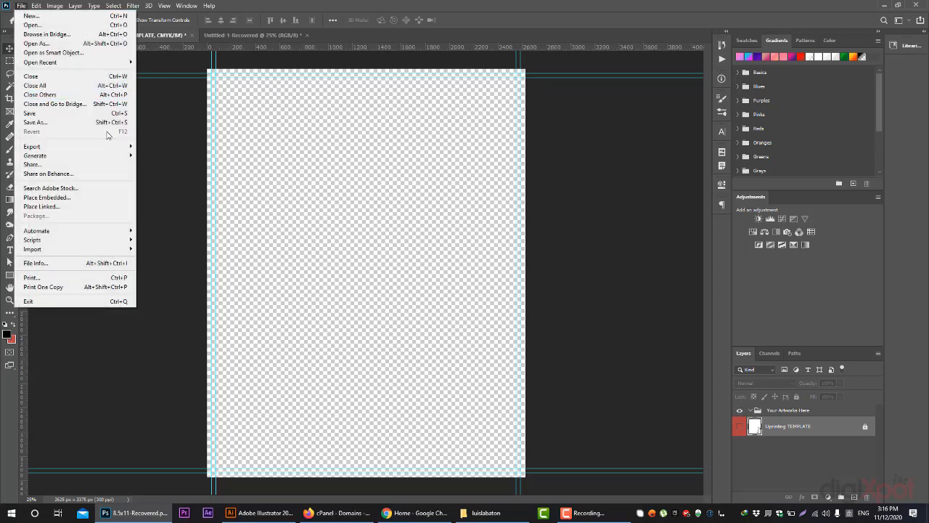
left_click(109, 125)
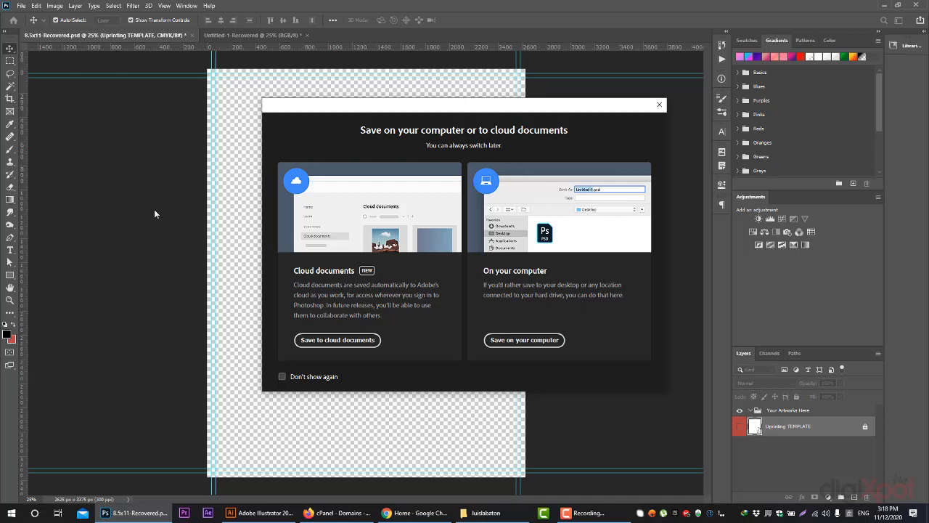
left_click(659, 105)
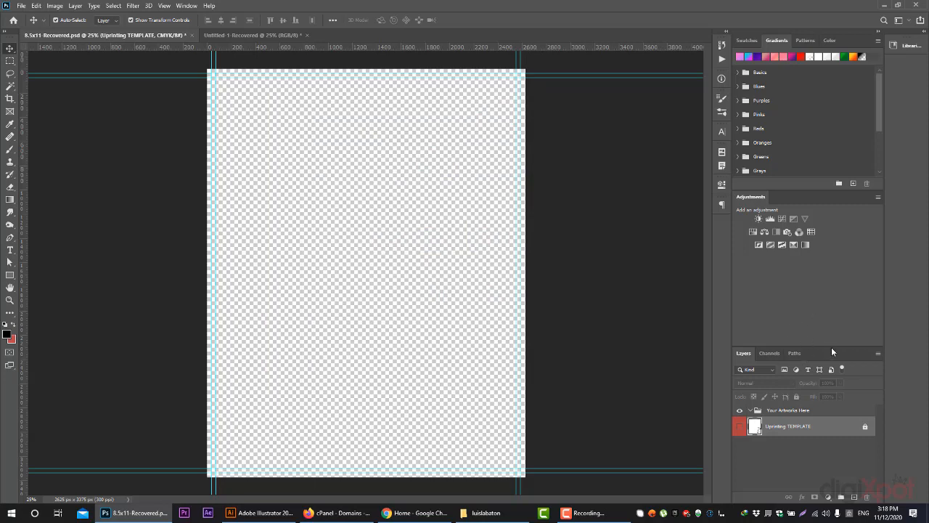
Give the layer list more height and make the Uprinting TEMPLATE layer visible
left_click_drag(832, 348, 846, 215)
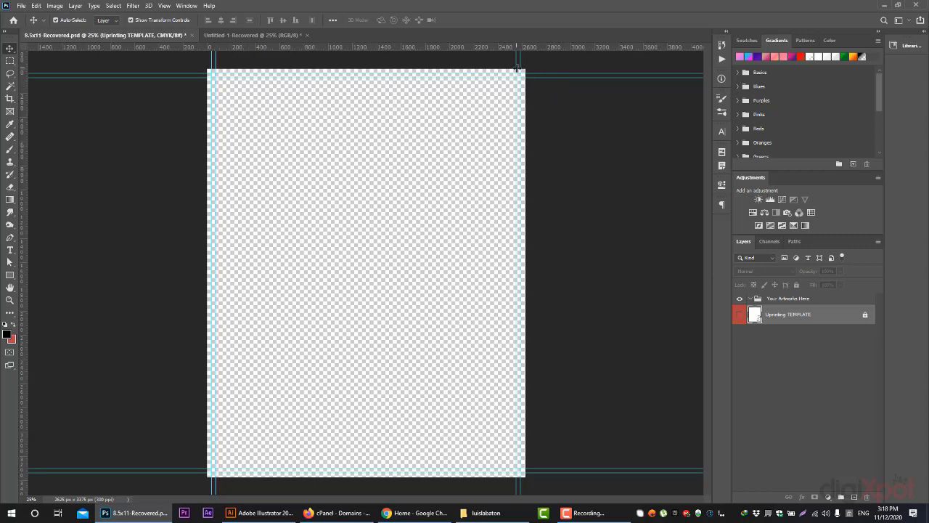
left_click(739, 315)
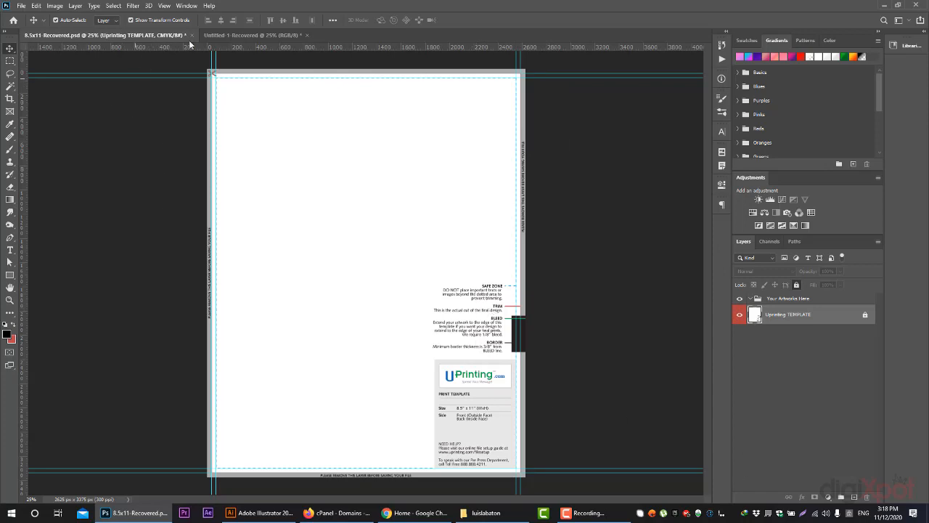
Switch to the Untitled-1-Recovered poster document and collapse its text layer group
left_click(220, 36)
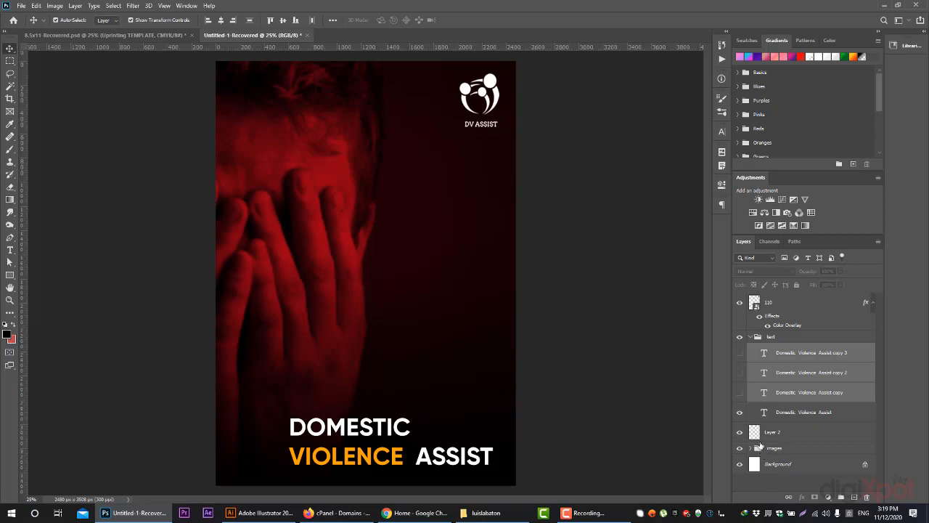
left_click(751, 339)
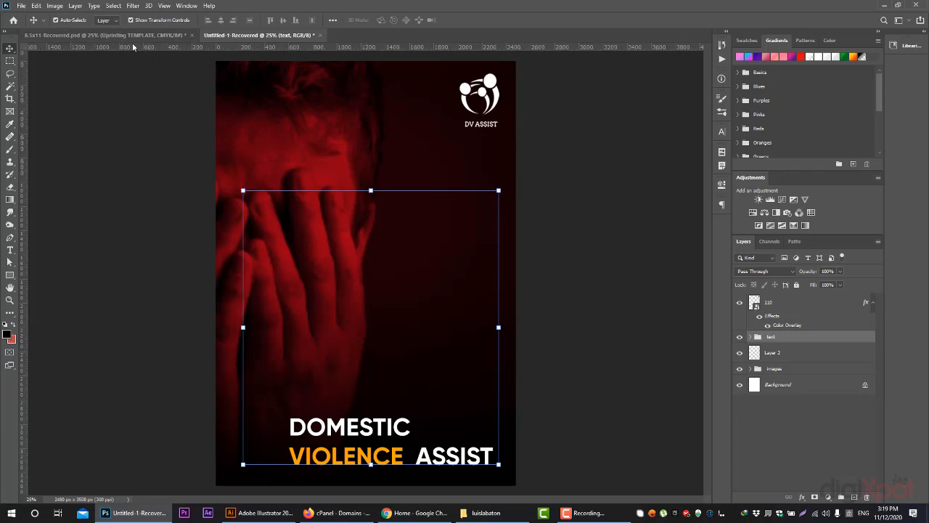
Examine the available marquee, lasso and wand selection tools and their variants
left_click(10, 62)
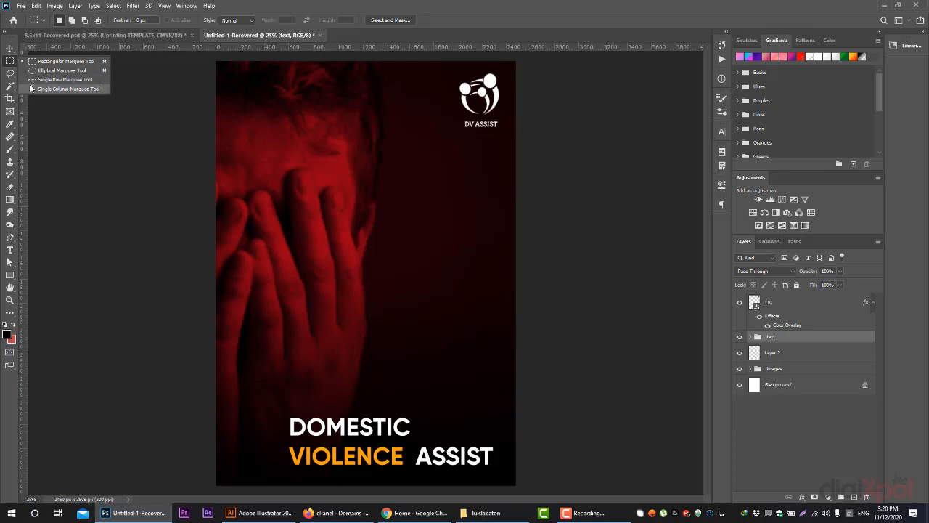
left_click(10, 73)
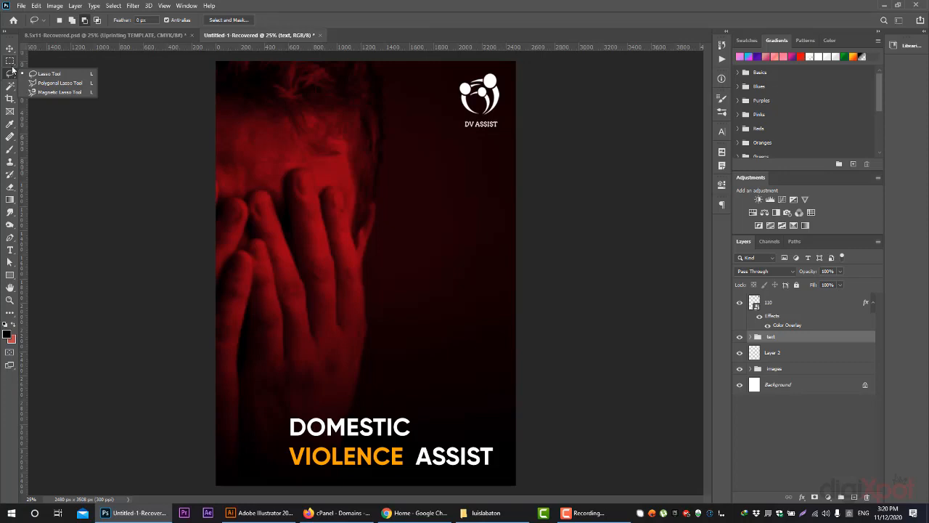
left_click(10, 86)
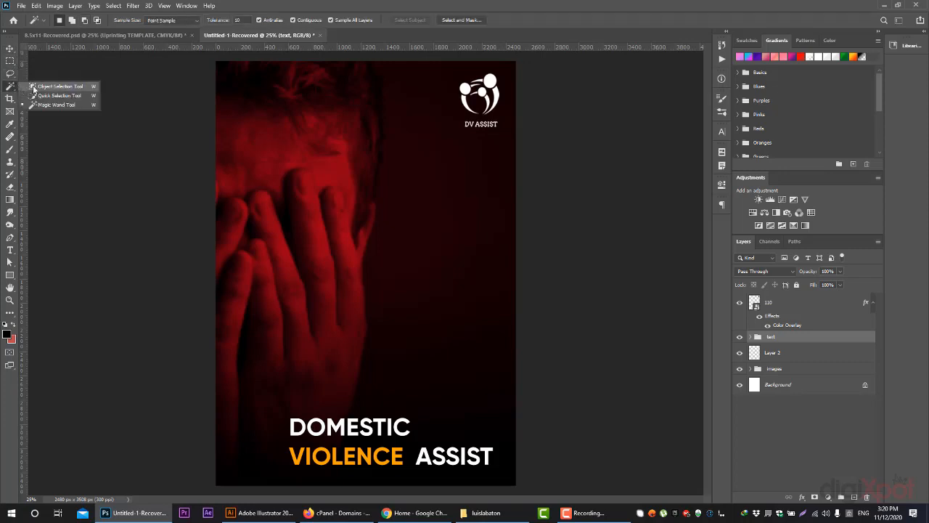
left_click(10, 62)
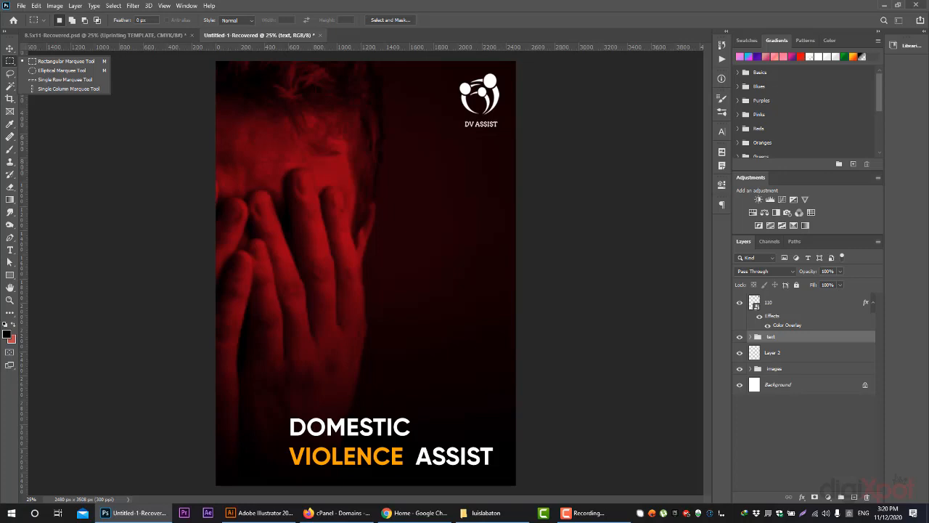
left_click(11, 87)
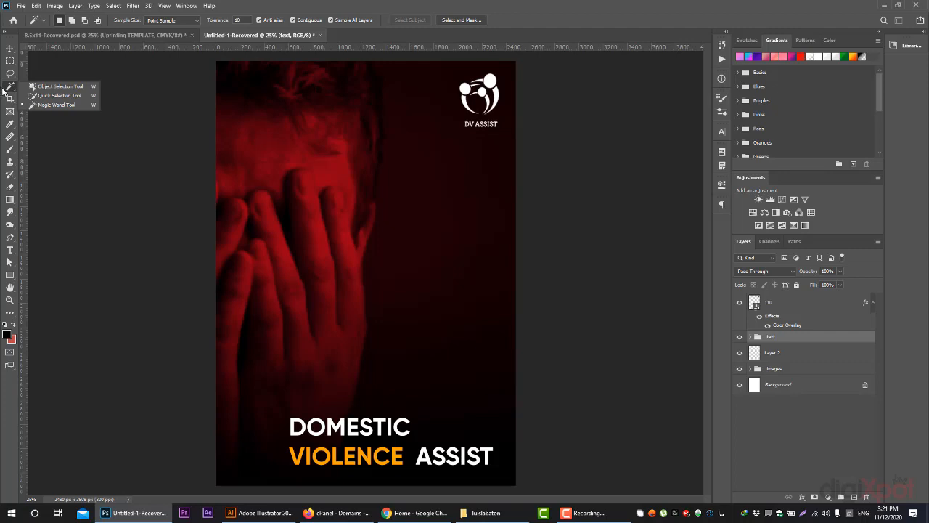
left_click(5, 63)
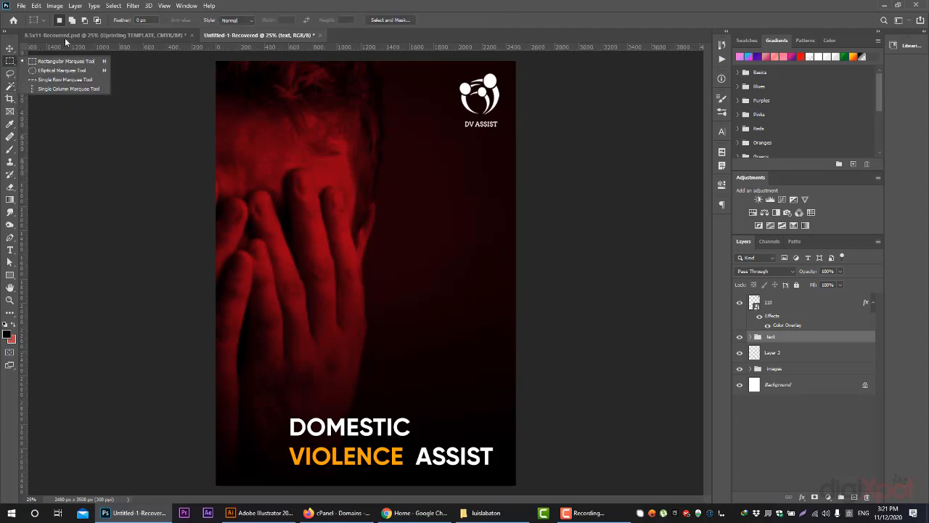
In the poster document, hide the images group, Layer 2, the text group and layer 110, and select the Background layer
left_click(138, 35)
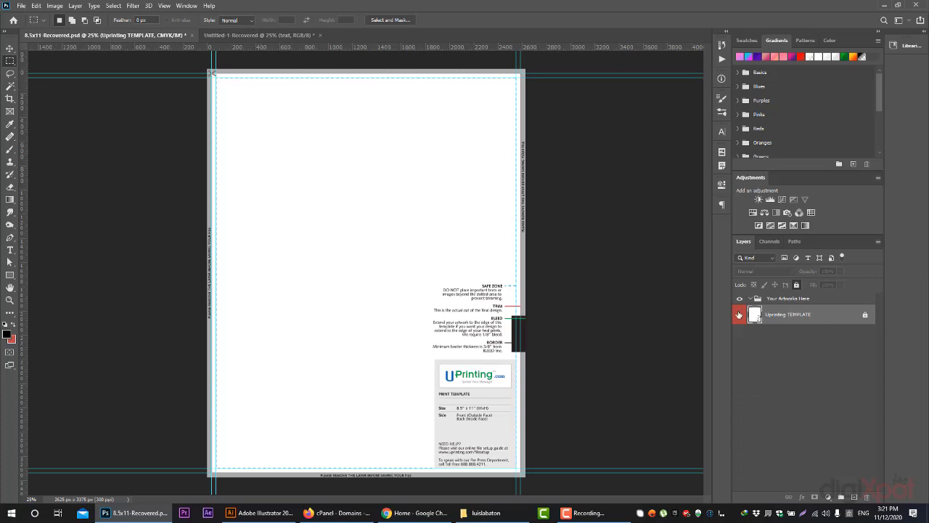
left_click(258, 35)
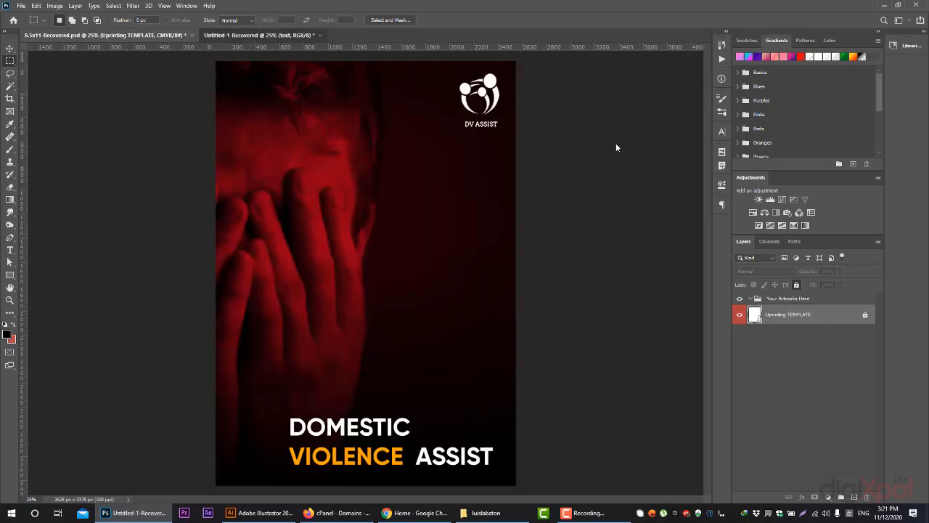
left_click(740, 369)
left_click(740, 336)
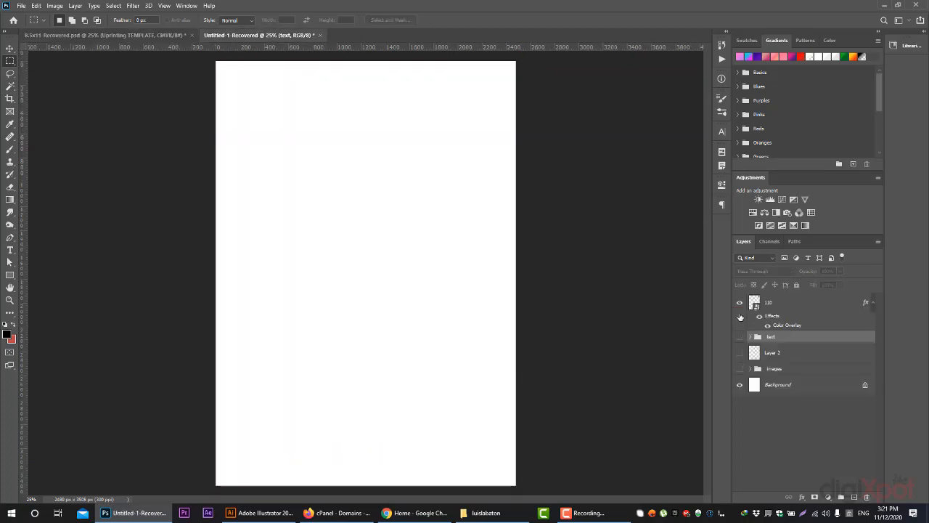
left_click(739, 302)
left_click(812, 391)
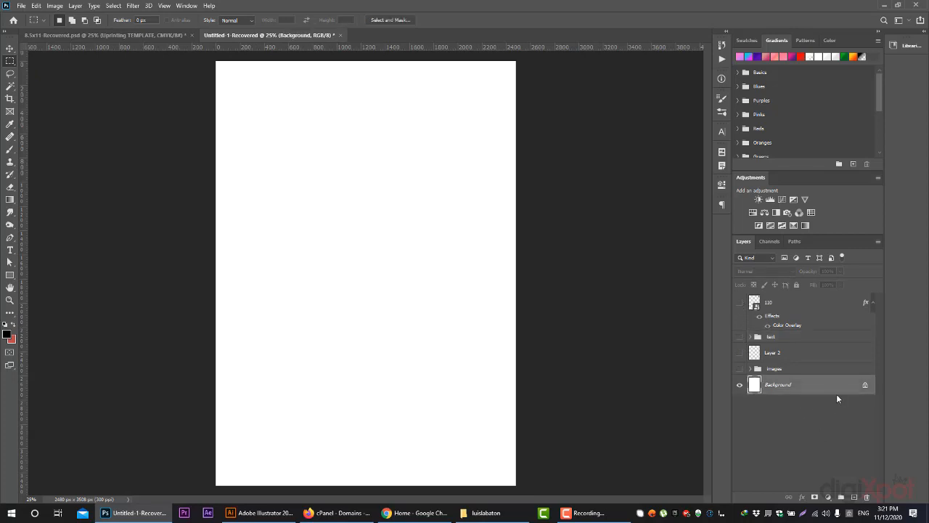
Select a rectangle on the blank Background with the Rectangular Marquee and paint soft black brush strokes inside it
right_click(10, 61)
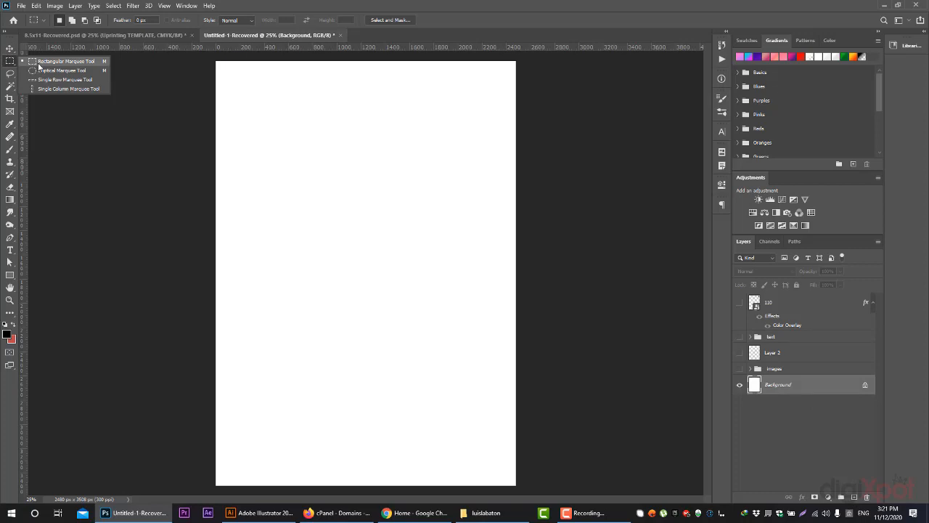
left_click(39, 62)
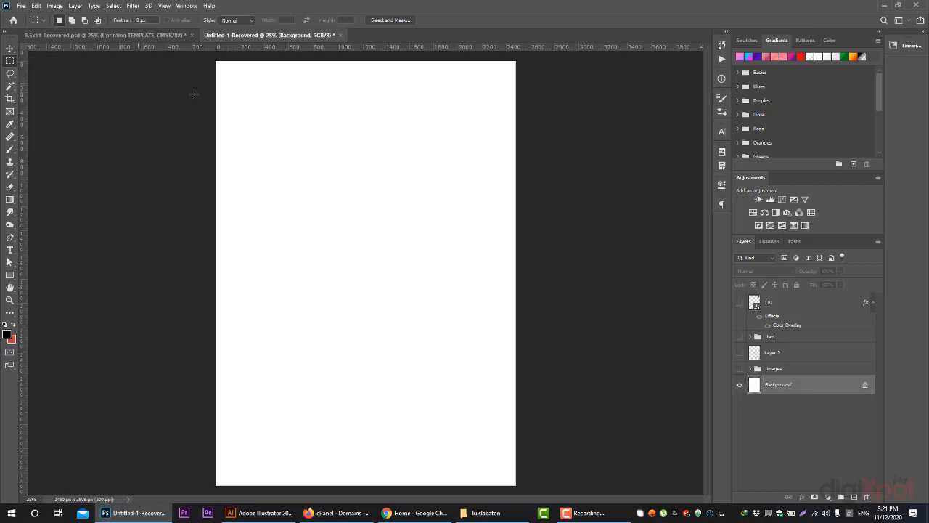
left_click_drag(265, 127, 473, 323)
left_click(10, 148)
left_click_drag(228, 152, 379, 158)
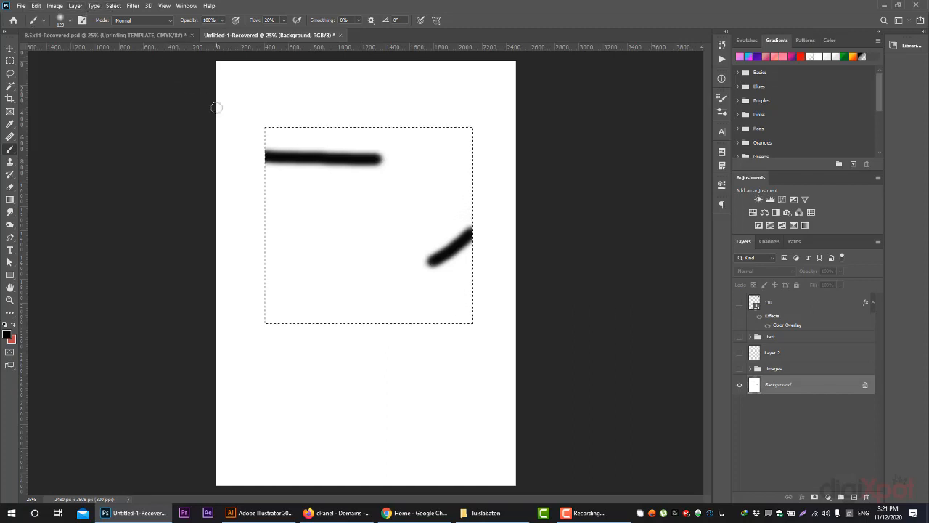
Invert the selection and paint a black brush stroke in the area outside the rectangle
left_click(120, 5)
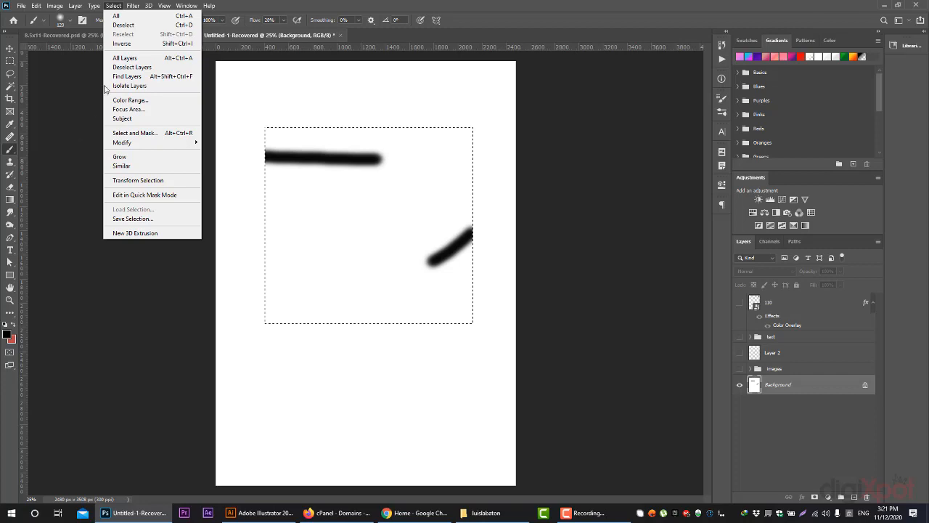
left_click(157, 45)
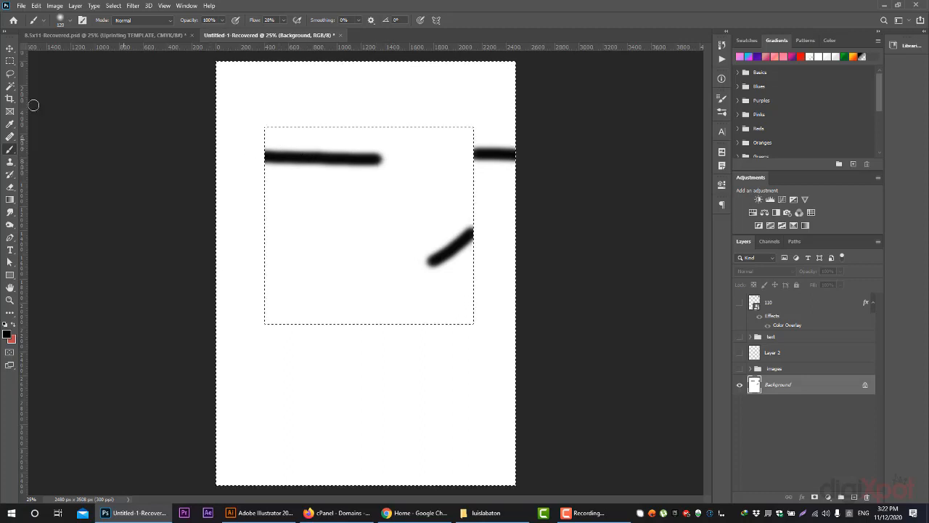
Add a small rectangle to the selection along the lower edge of the unselected inner area, and invert the selection
left_click(9, 61)
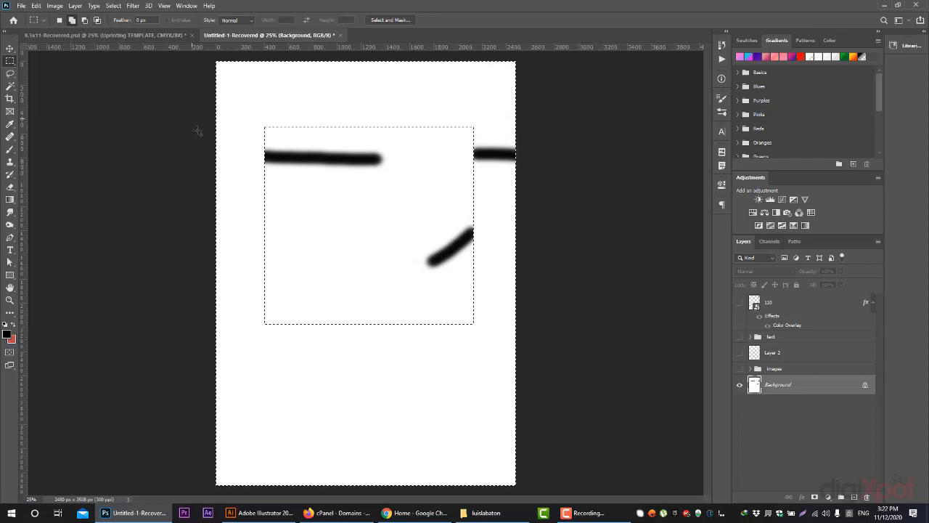
left_click_drag(330, 278, 360, 310)
left_click(113, 6)
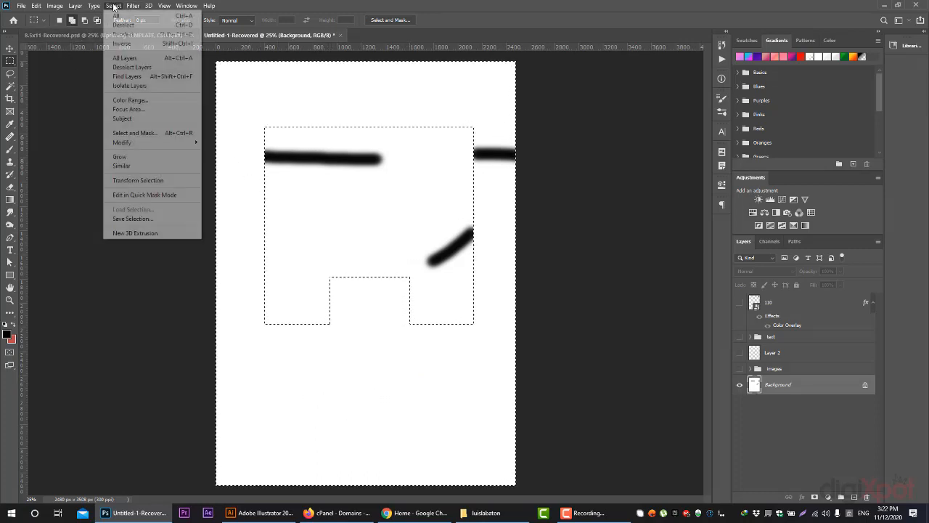
left_click(130, 44)
Extend the selection with four added rectangles, one on its left edge and three along its lower edge
left_click_drag(245, 205, 370, 285)
left_click_drag(368, 326, 382, 340)
left_click_drag(393, 265, 440, 354)
left_click_drag(293, 326, 324, 359)
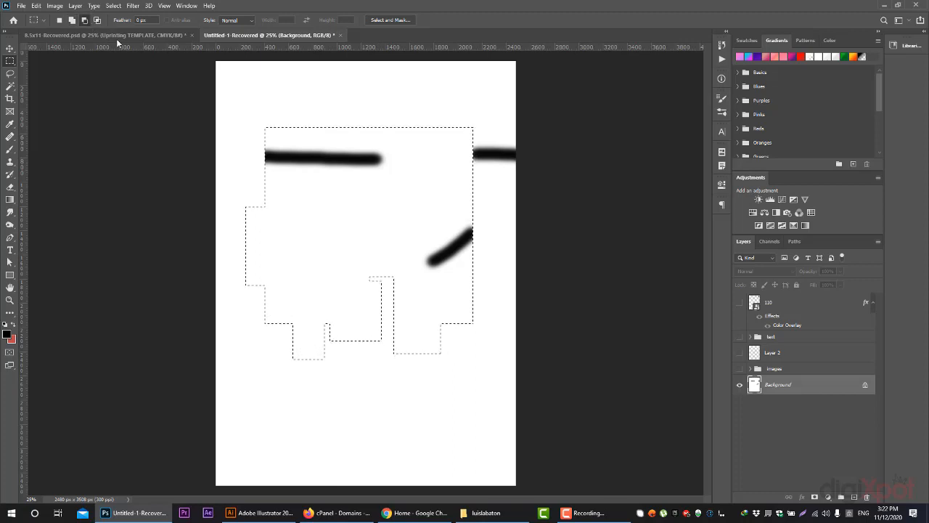
Try subtracting a rectangle from the selection's upper edge and intersecting the selection with another rectangle over its lower part
left_click_drag(343, 85, 389, 198)
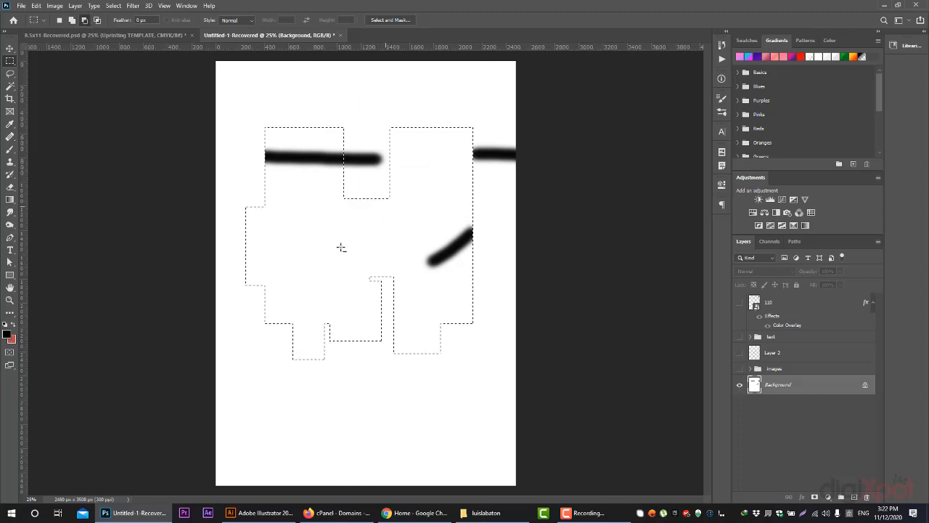
left_click(98, 20)
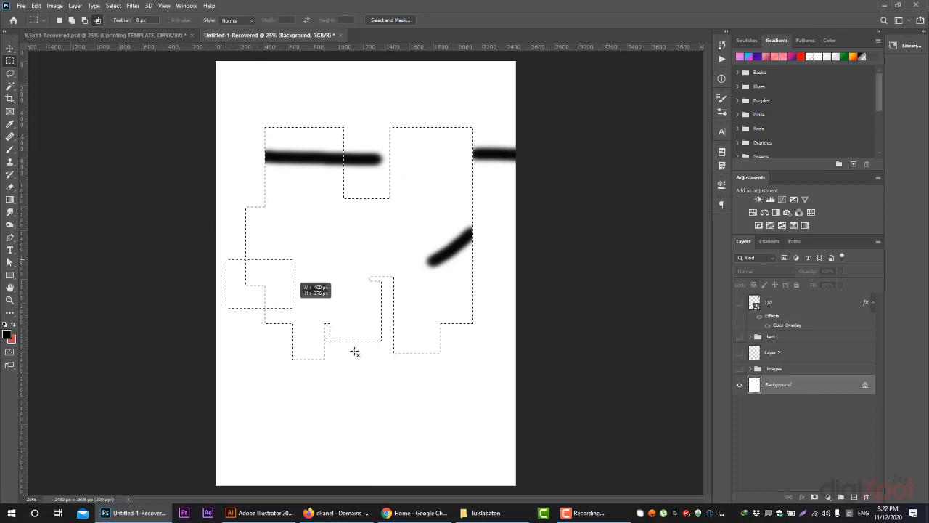
left_click_drag(355, 352, 417, 421)
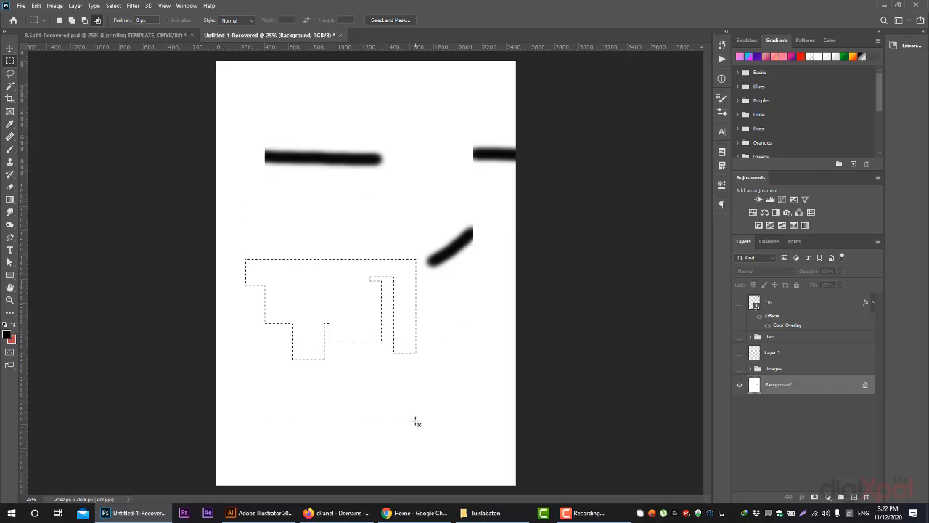
key("ctrl+z")
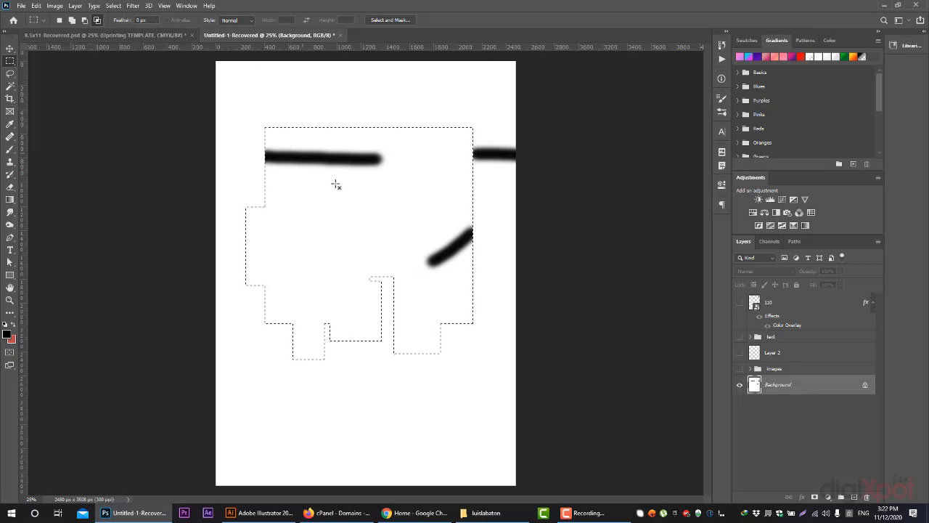
Clear the current selection and draw a large feathered rectangular selection across the middle of the page
left_click(300, 203)
type("0")
key("Return")
left_click_drag(262, 179, 451, 352)
Set the marquee style to Normal, try free-proportion rectangular selections on the page, and deselect
left_click(238, 21)
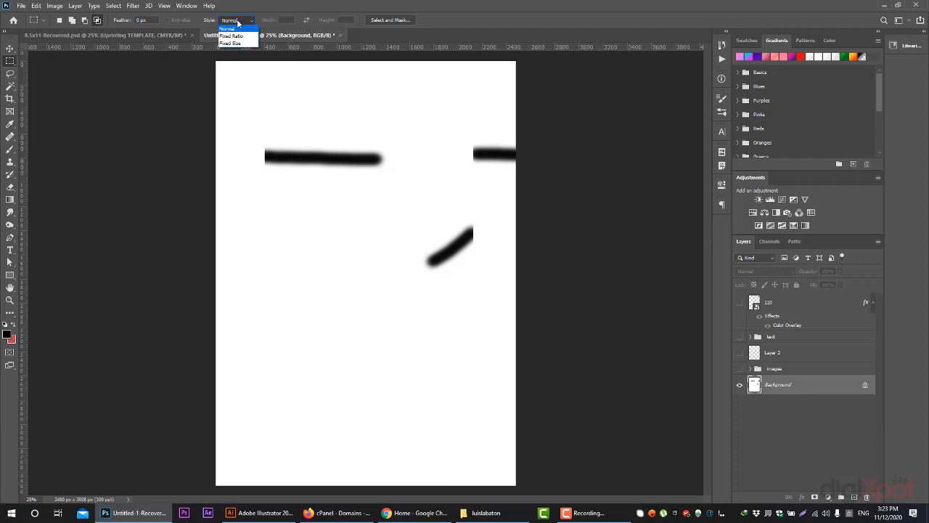
left_click(238, 29)
left_click_drag(261, 112, 375, 337)
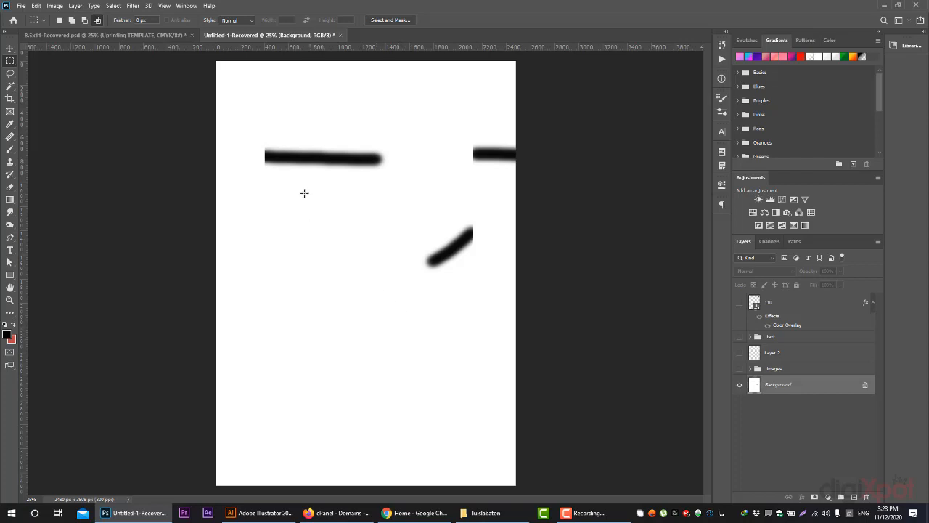
mouse_move(291, 182)
left_mouse_down()
mouse_move(355, 251)
mouse_move(570, 284)
mouse_move(419, 129)
mouse_move(568, 98)
mouse_move(421, 210)
mouse_move(508, 307)
mouse_move(346, 213)
mouse_move(374, 238)
mouse_move(367, 245)
mouse_move(338, 220)
mouse_move(432, 305)
mouse_move(364, 262)
mouse_move(355, 247)
mouse_move(508, 334)
mouse_move(341, 237)
mouse_move(511, 406)
mouse_move(398, 319)
mouse_move(429, 370)
mouse_move(387, 338)
mouse_move(424, 383)
mouse_move(418, 365)
left_mouse_up()
key("ctrl+d")
Set the marquee style to Fixed Ratio, try a selection on the page, and clear it
left_click(251, 23)
left_click(246, 36)
left_click_drag(295, 157, 456, 401)
left_click(455, 401)
Set the marquee style to Fixed Size, place a 64 by 64 px selection on the page, and deselect
left_click(241, 20)
left_click(337, 210)
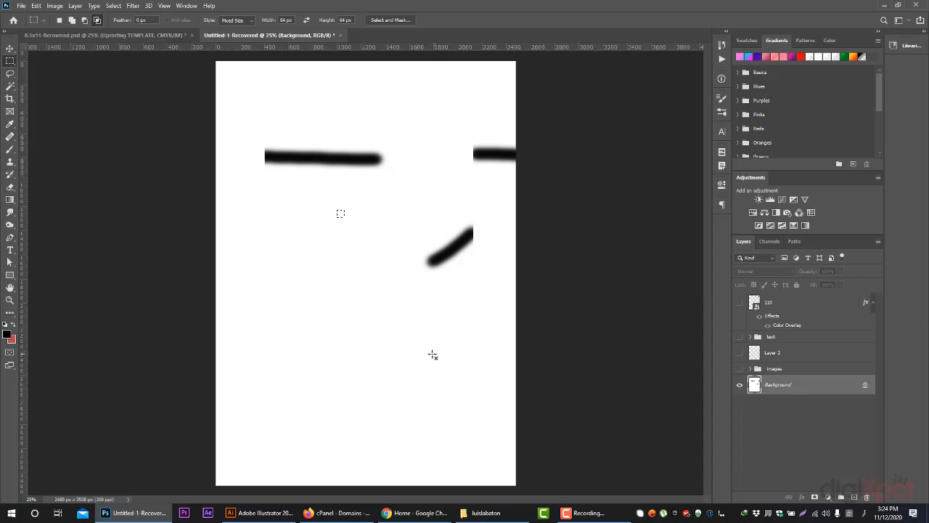
key("ctrl+d")
Revert the document in its history to the last layer-visibility change, before the first rectangular selection and brush strokes
key("ctrl+z")
left_click(726, 32)
scroll(653, 87, "up", 3)
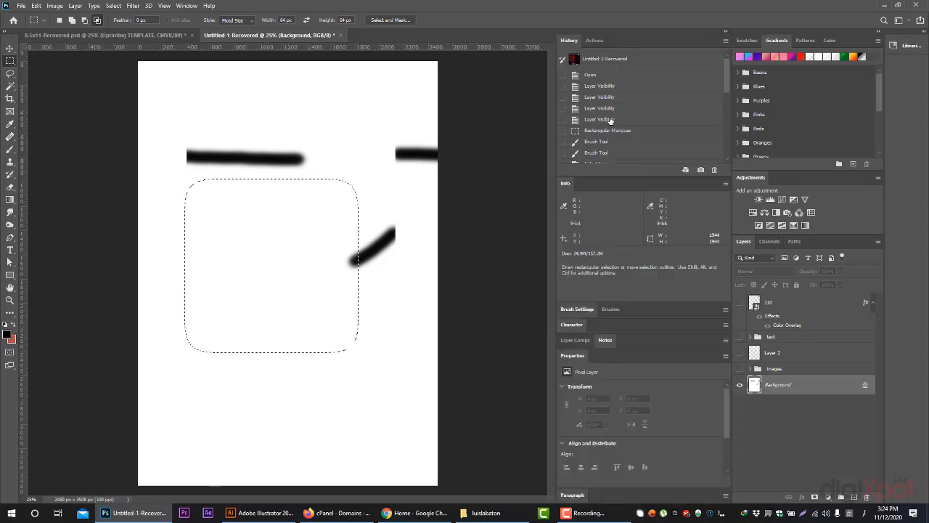
scroll(609, 125, "down", 2)
scroll(612, 103, "up", 2)
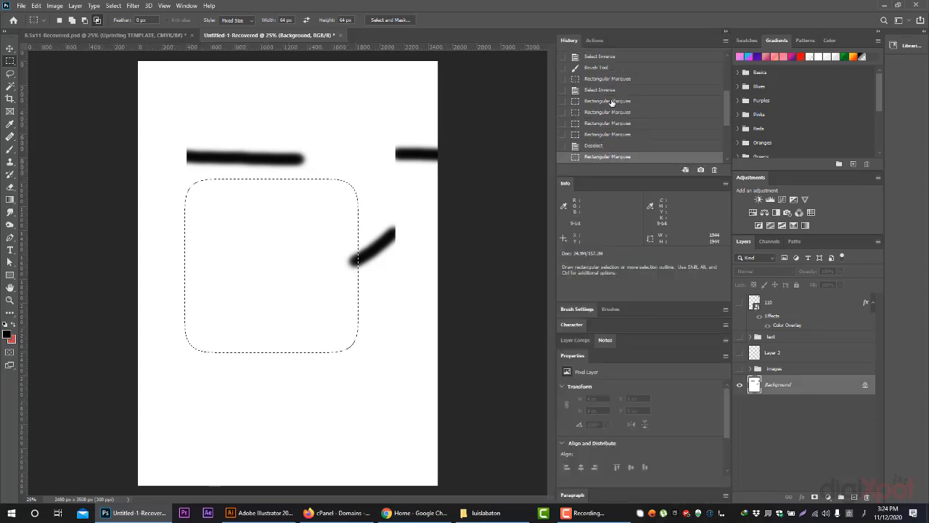
left_click(611, 104)
left_click(613, 82)
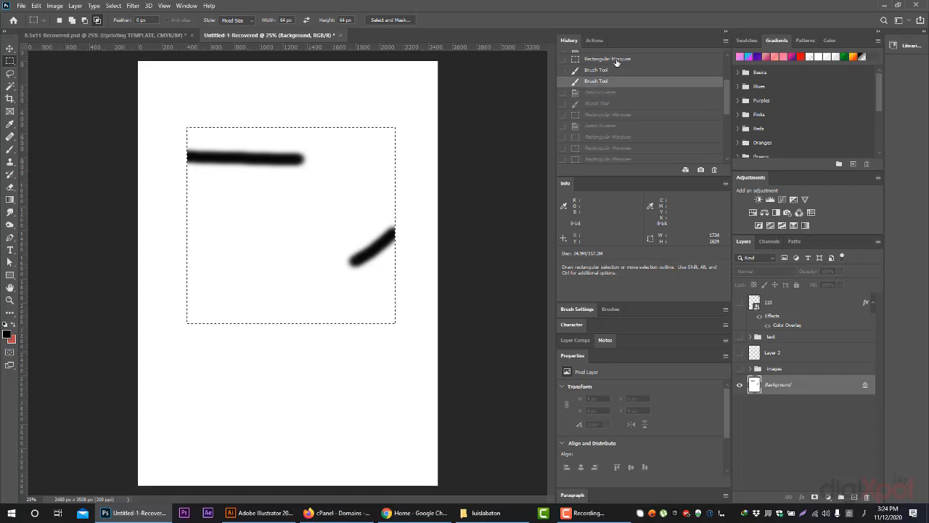
scroll(615, 64, "up", 2)
left_click(609, 93)
scroll(609, 83, "up", 1)
left_click(607, 68)
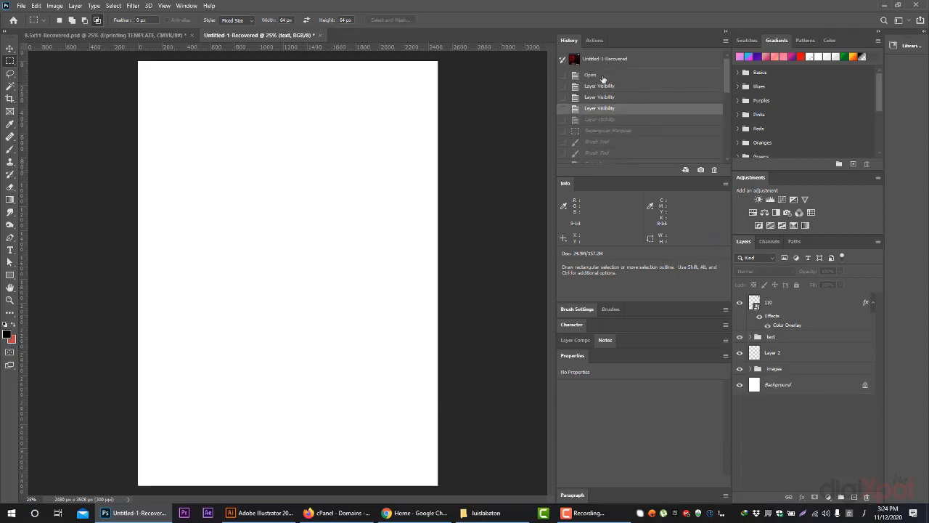
left_click(603, 77)
left_click(600, 88)
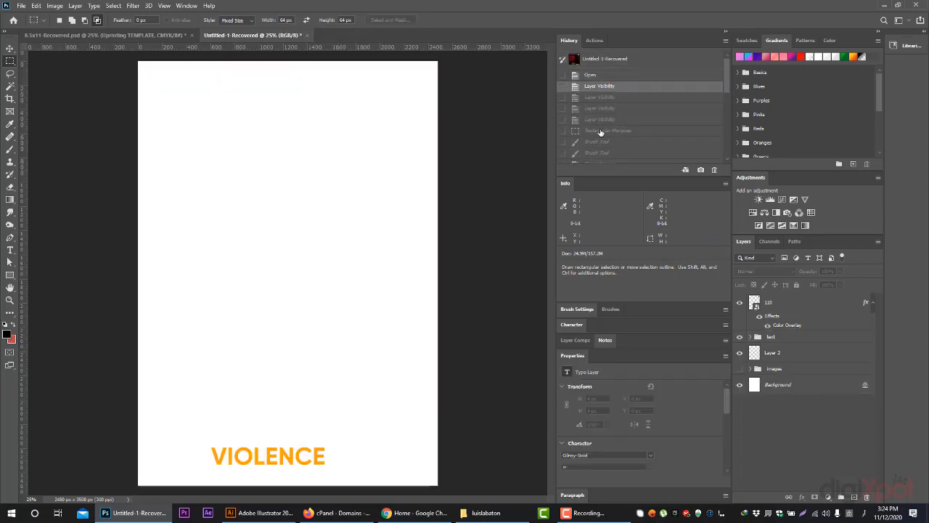
left_click(601, 133)
left_click(604, 119)
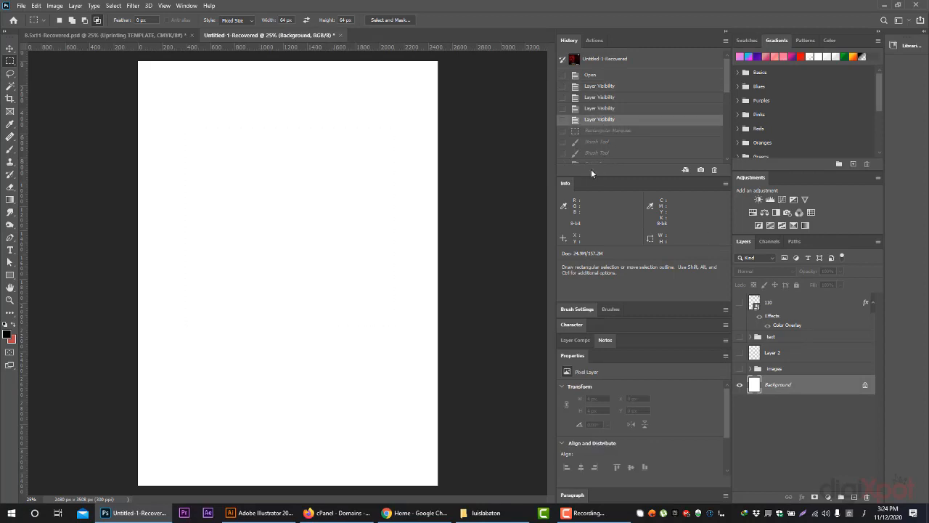
Draw a circular selection about 1704 px wide with the Elliptical Marquee and anti-aliasing on, inspect its edge up close, and deselect
right_click(12, 63)
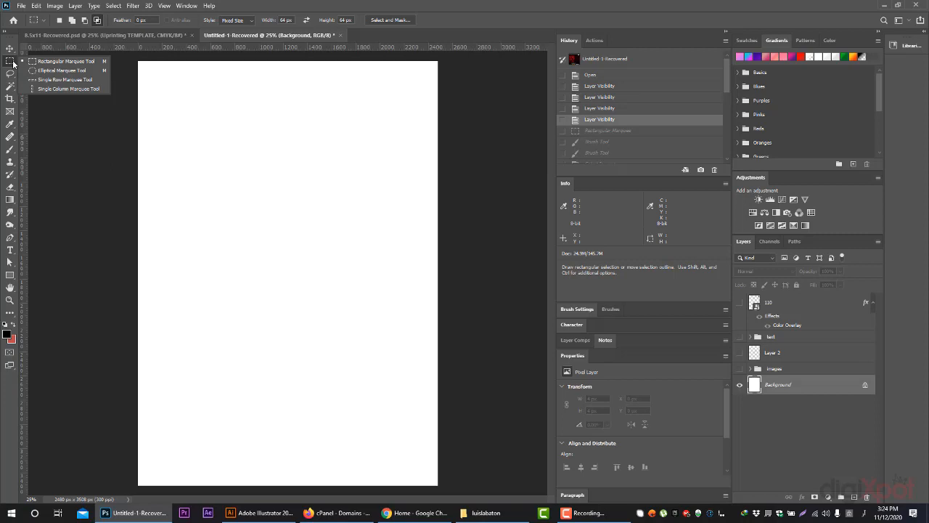
left_click(71, 70)
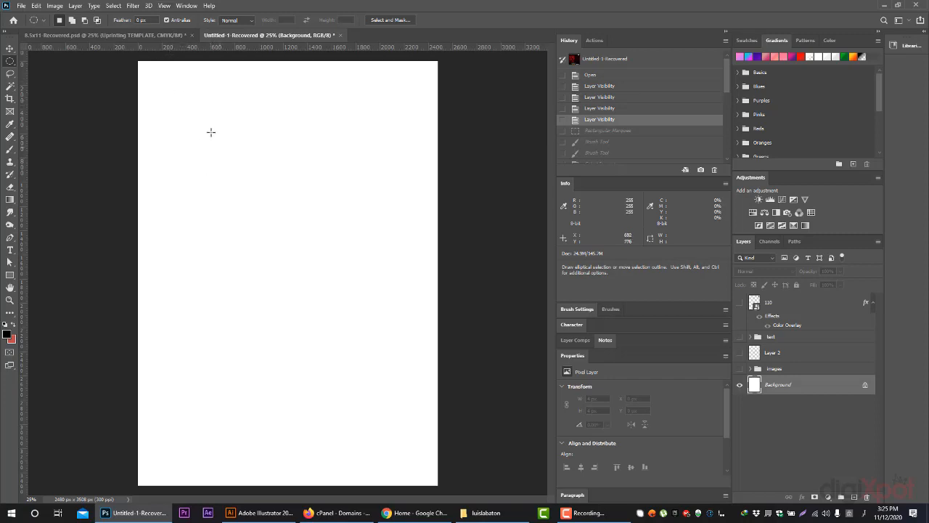
left_click_drag(210, 132, 411, 335)
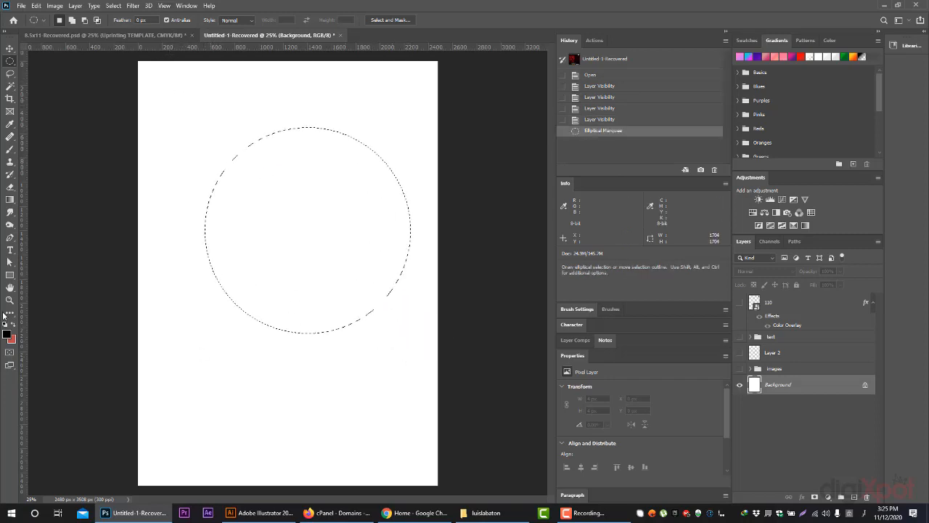
left_click(10, 300)
left_click_drag(353, 139, 402, 175)
left_click_drag(326, 172, 351, 190)
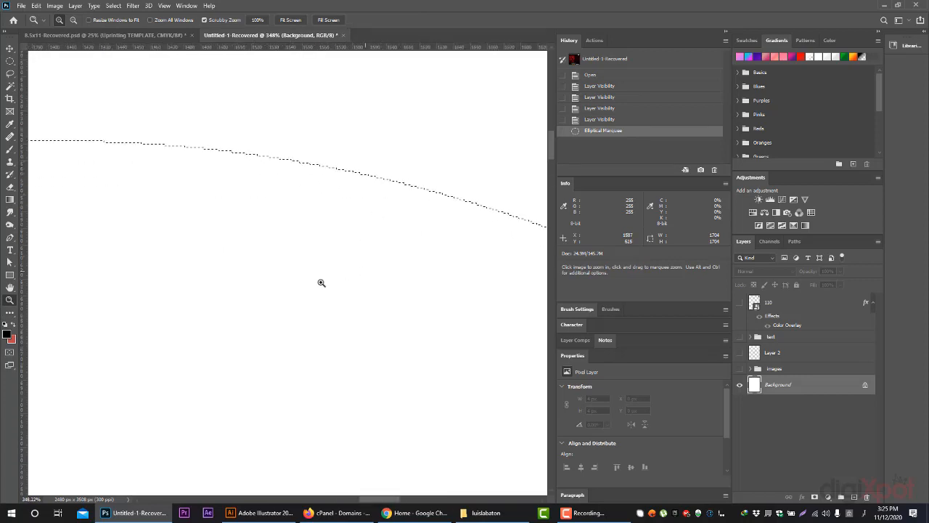
left_click_drag(321, 283, 237, 281)
key("ctrl+d")
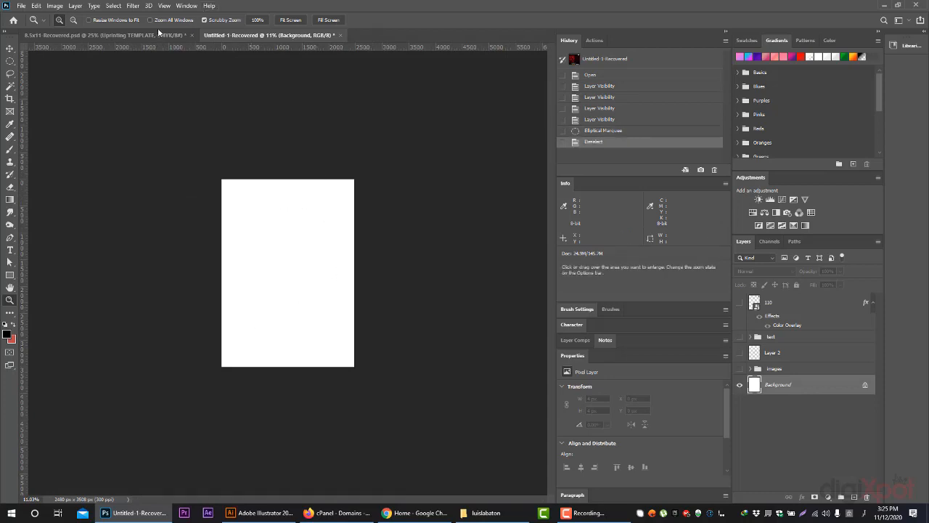
Turn off anti-aliasing for the Elliptical Marquee, draw a circle about 1520 px wide, inspect its edge up close, and deselect
key("m")
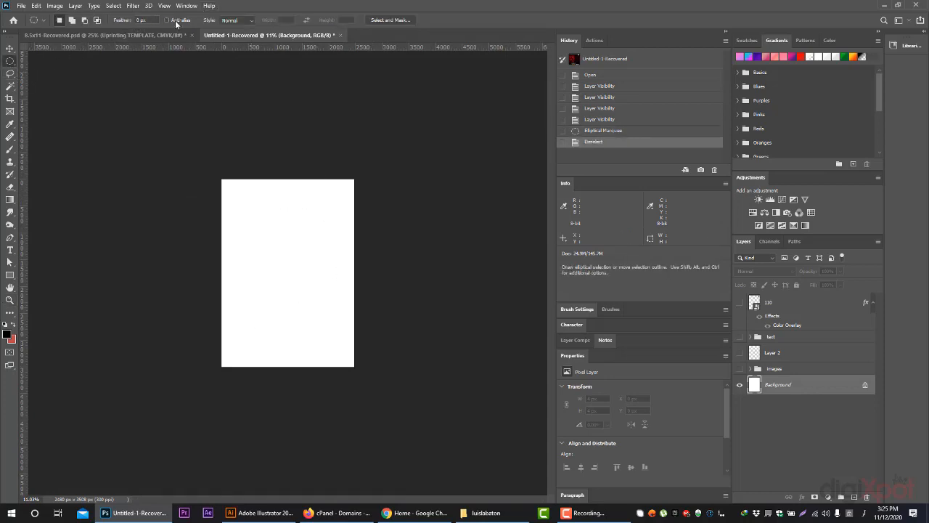
left_click_drag(258, 222, 338, 302)
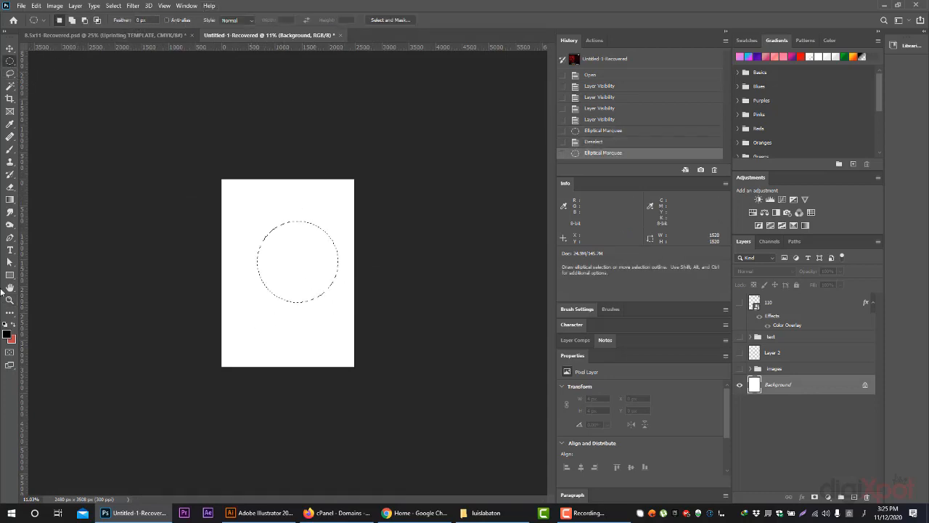
left_click(9, 299)
left_click_drag(328, 208, 403, 189)
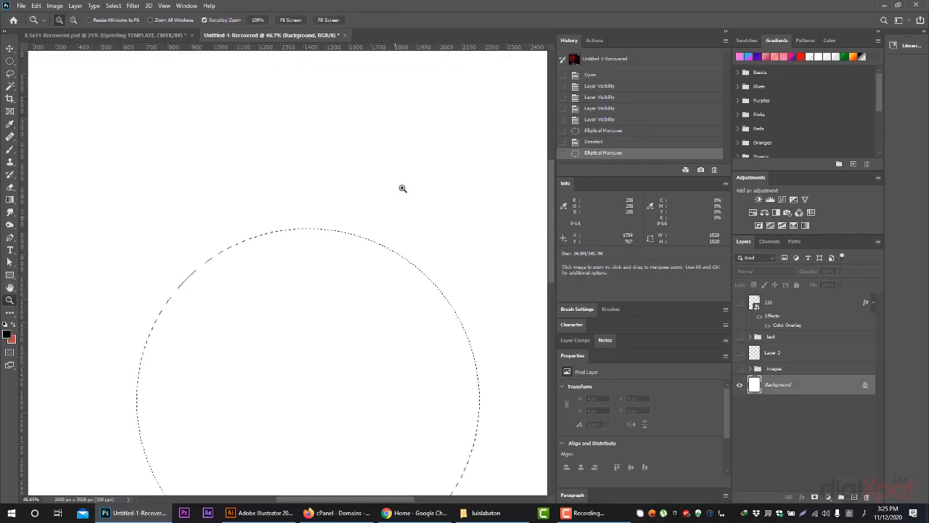
left_click_drag(384, 243, 404, 258)
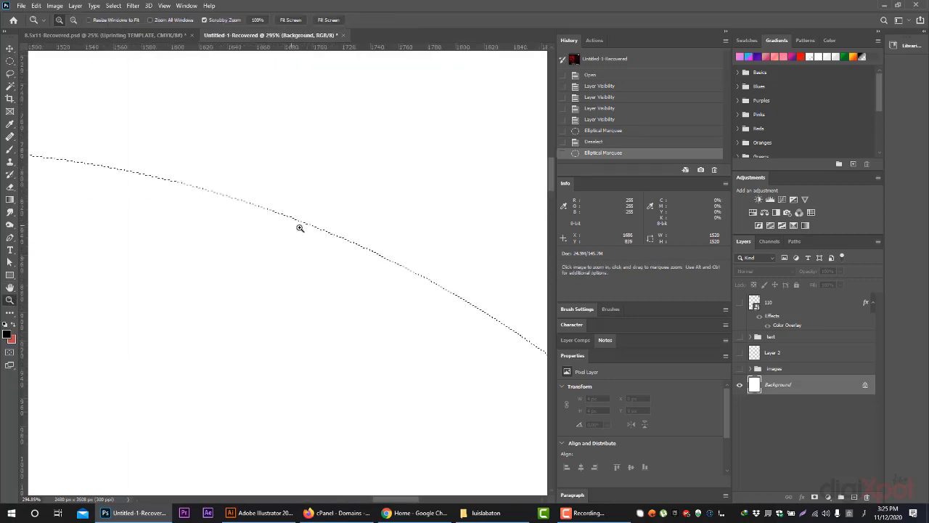
left_click(307, 230)
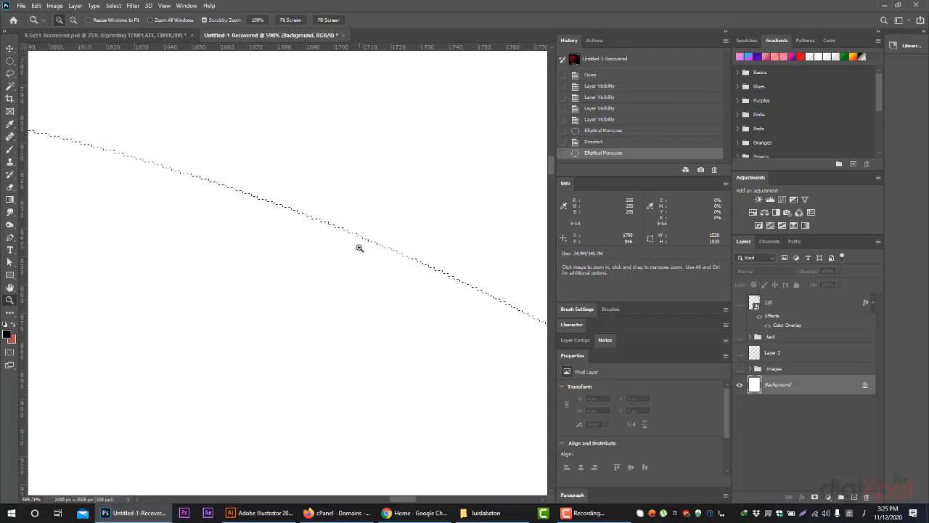
left_click(9, 288)
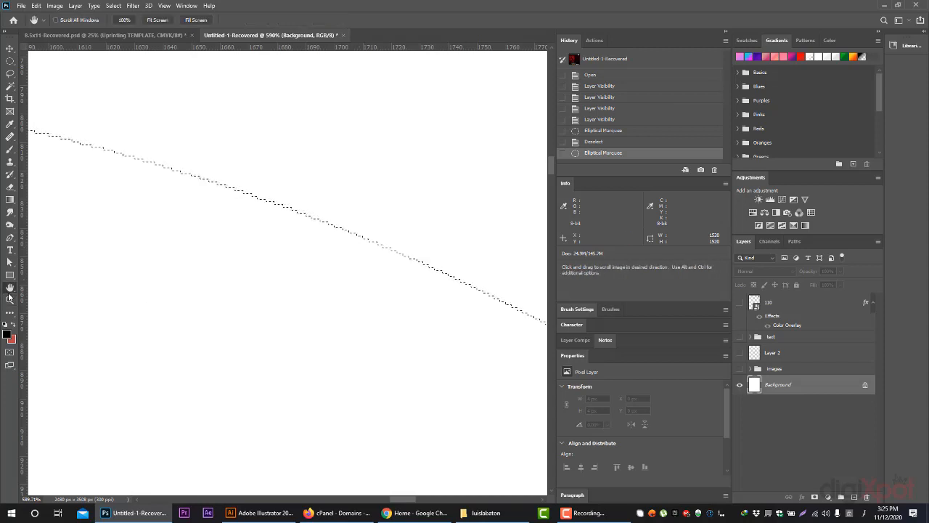
left_click(9, 300)
left_click_drag(161, 289, 248, 341)
key("ctrl+d")
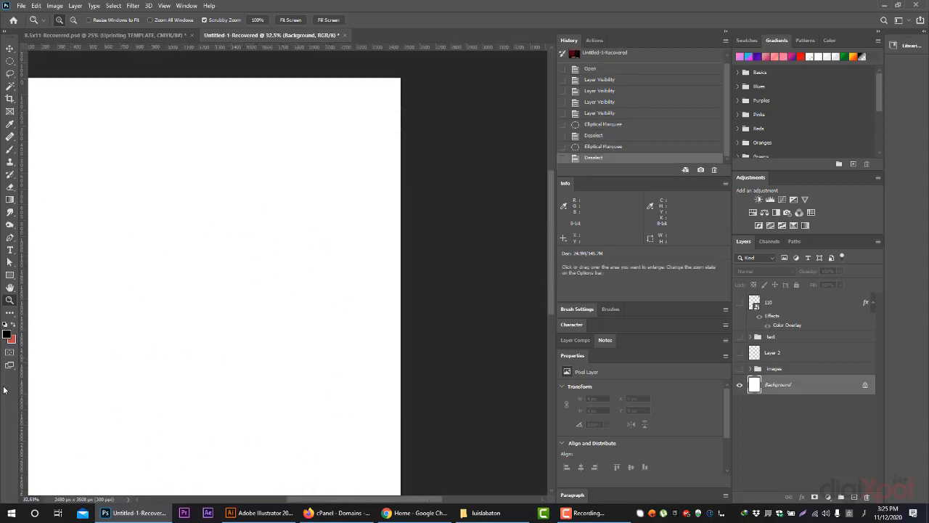
Draw a circular selection about 1455 px wide in the upper part of the page and add a new layer above the Background
left_click_drag(394, 498, 363, 492)
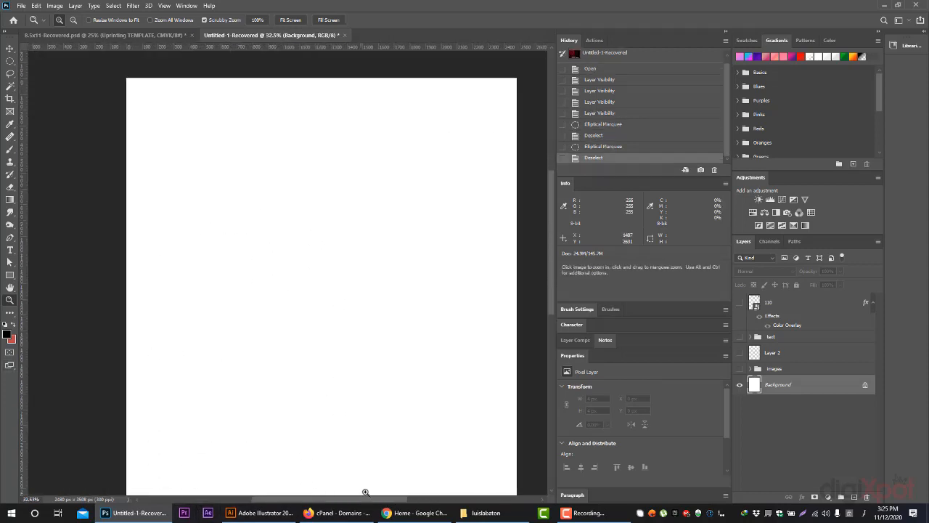
right_click(11, 64)
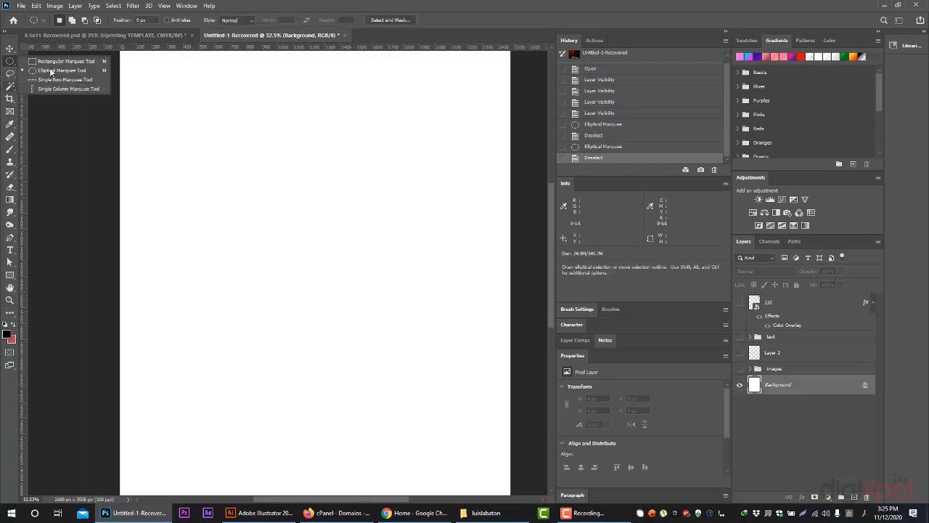
left_click(58, 70)
left_click_drag(205, 76, 435, 306)
left_click(854, 496)
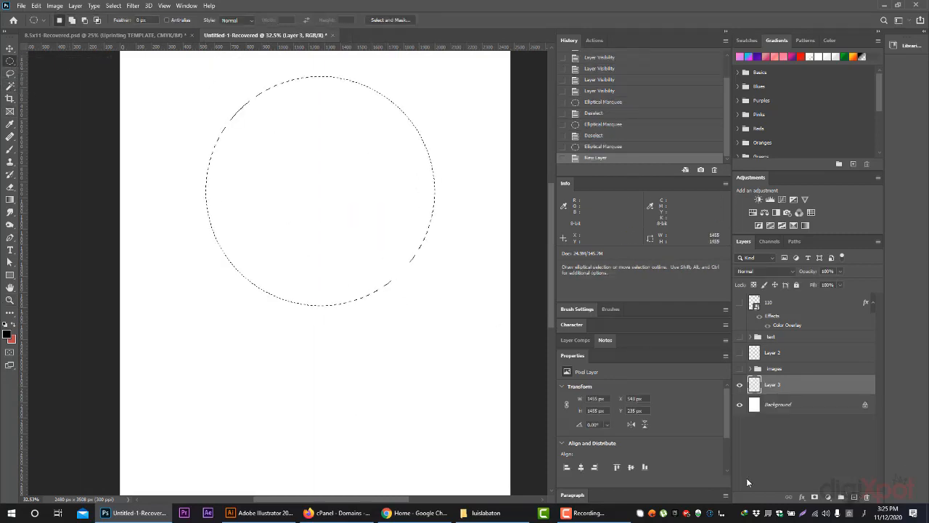
Fill the circular selection on the new layer with the foreground color and deselect
left_click(55, 5)
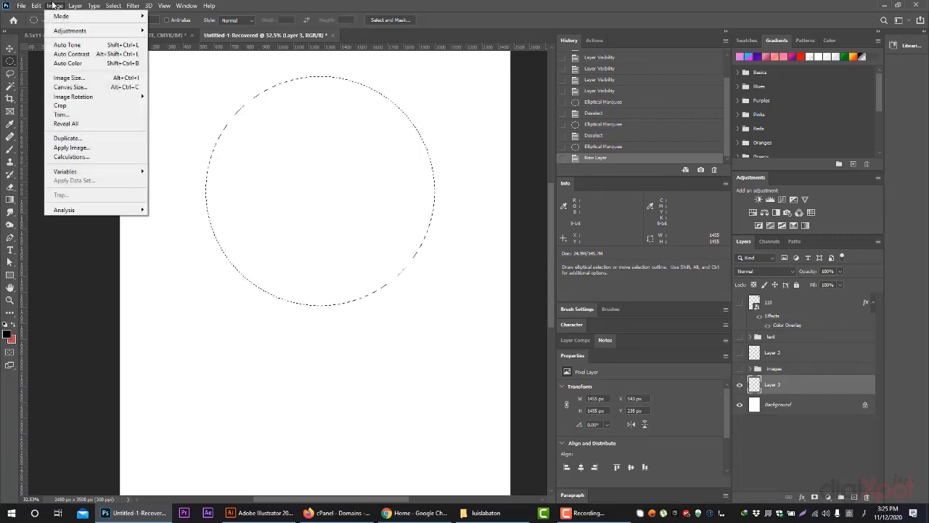
mouse_move(35, 5)
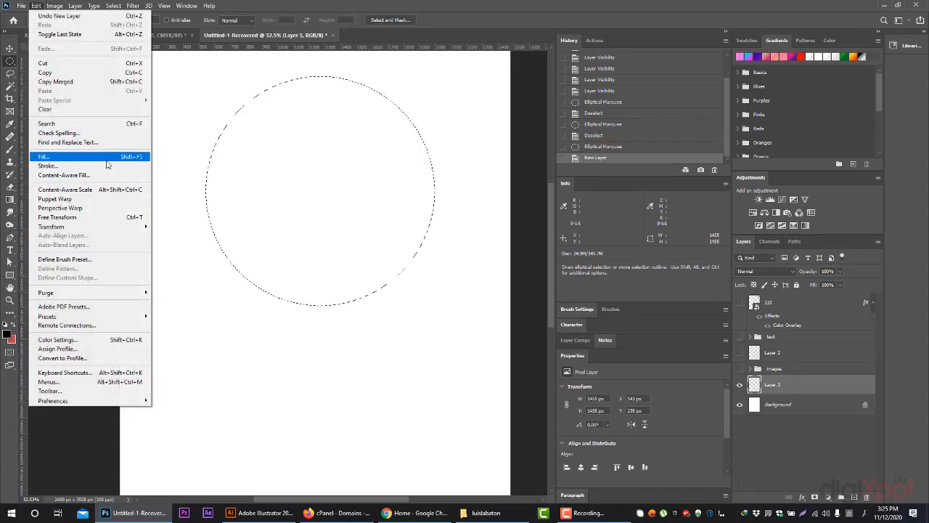
left_click(106, 158)
left_click(626, 95)
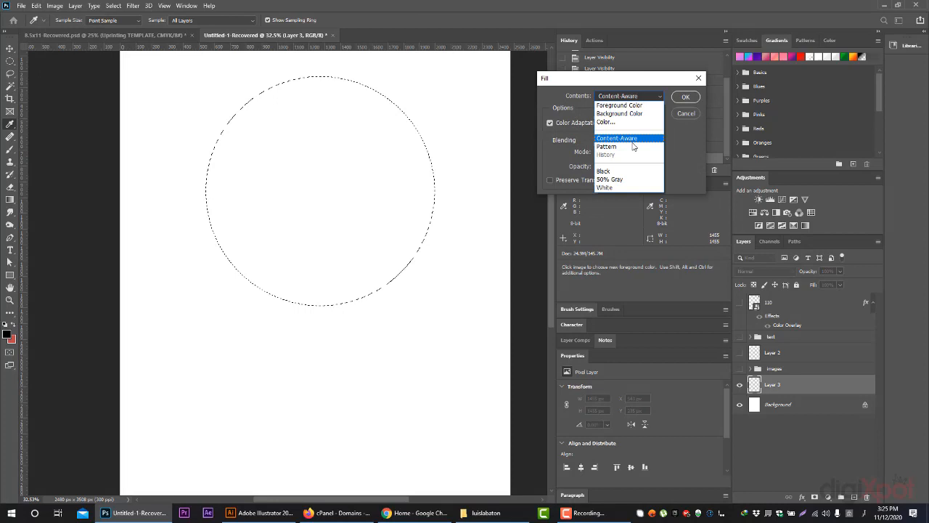
left_click(620, 105)
left_click(685, 97)
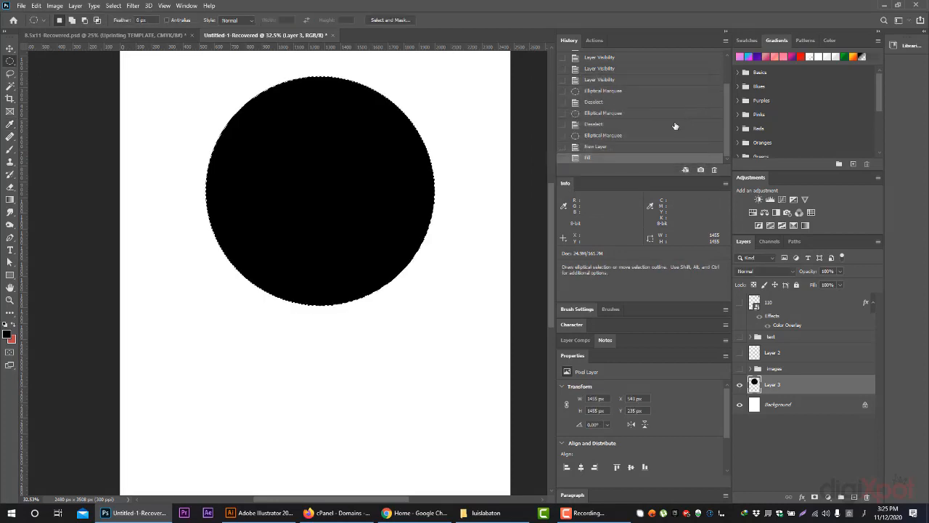
key("ctrl+d")
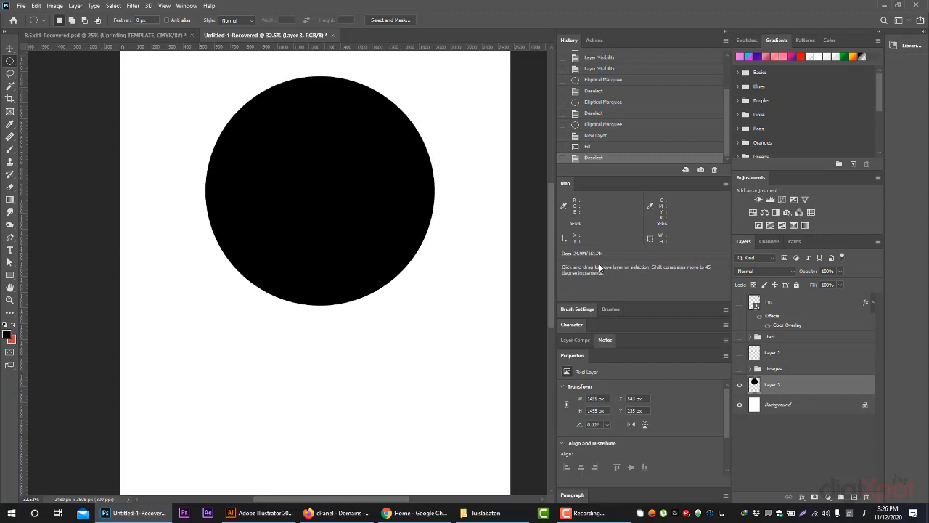
Undo the deselection, the fill, the new layer and the circular selection
key("ctrl+z")
key("ctrl+z")
key("ctrl+z")
key("ctrl+z")
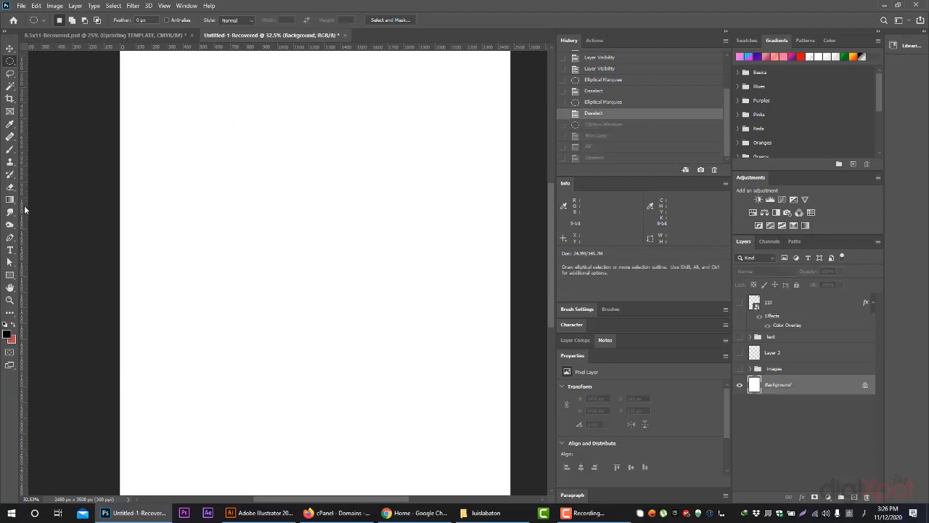
Select a single pixel row near the top of the page, paint black along it with the Brush tool, and deselect
right_click(10, 60)
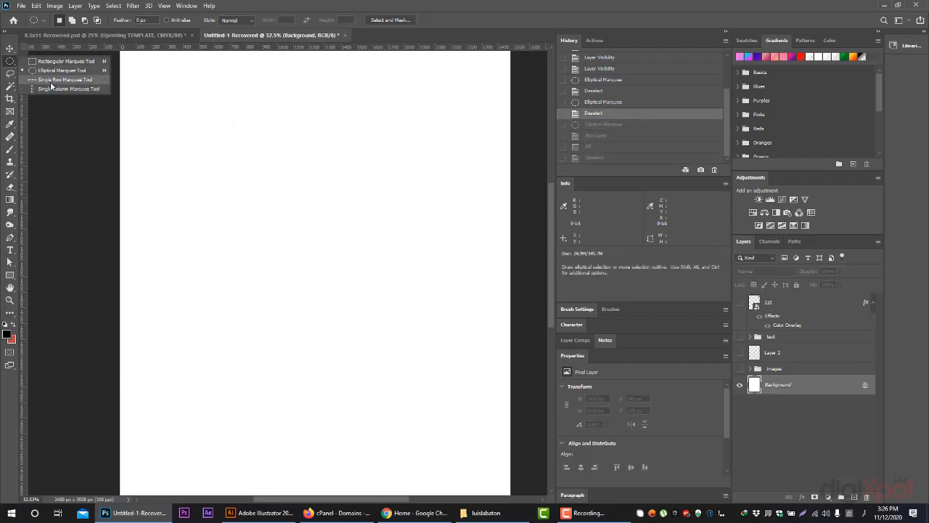
left_click(64, 79)
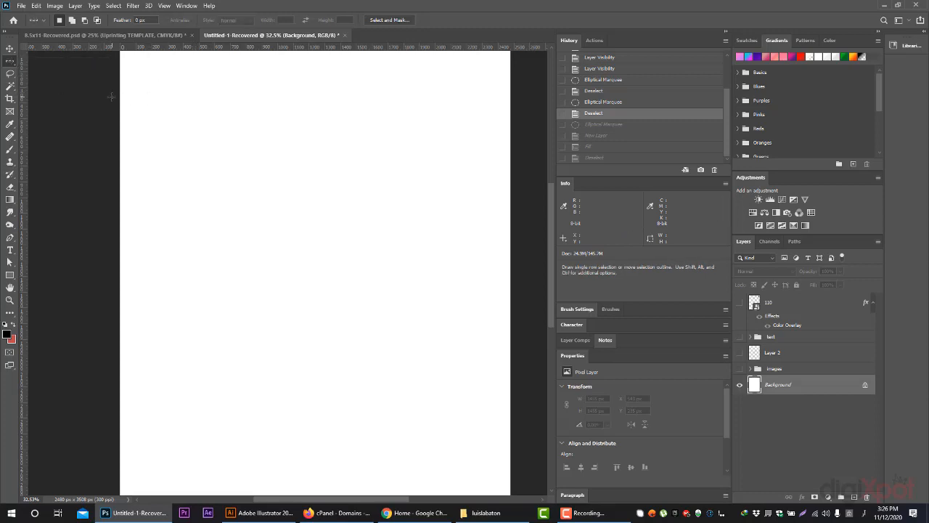
left_click(204, 100)
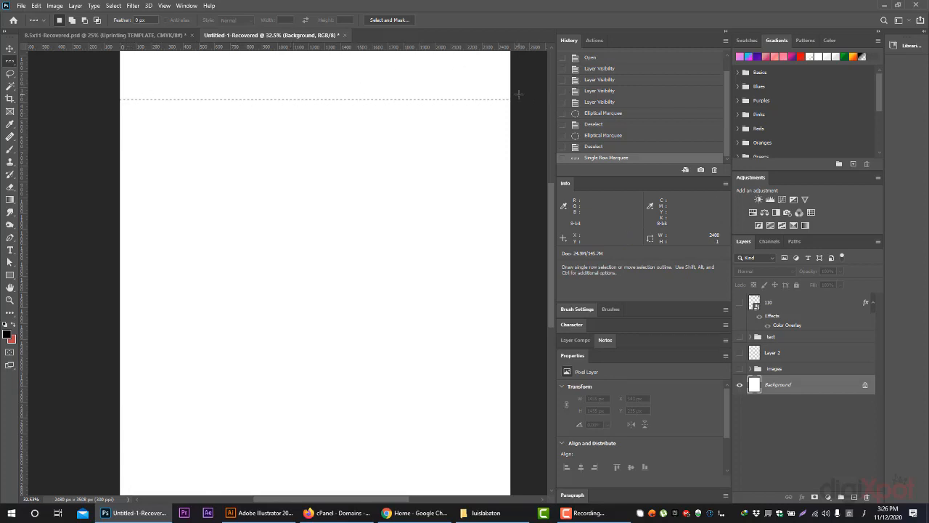
left_click(10, 149)
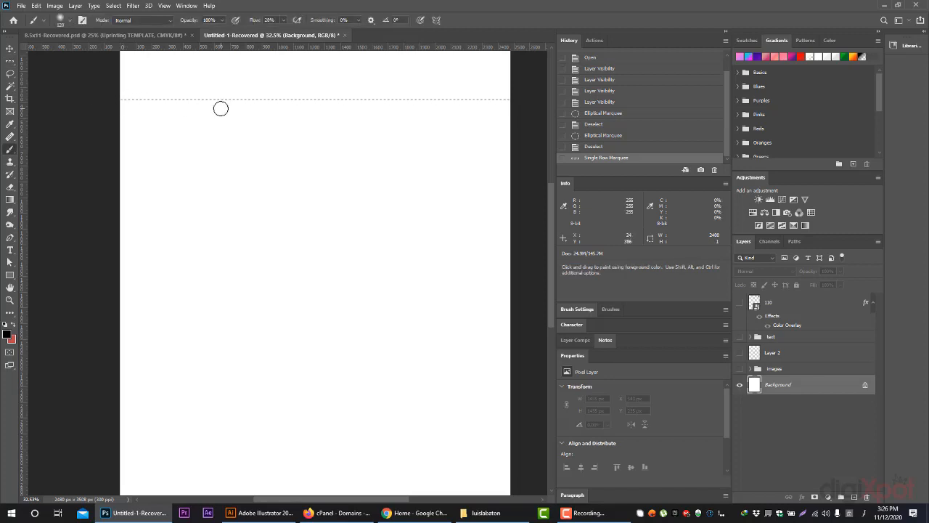
left_click(127, 99)
mouse_move(128, 100)
left_mouse_down()
mouse_move(549, 102)
mouse_move(369, 119)
left_mouse_up()
key("ctrl+d")
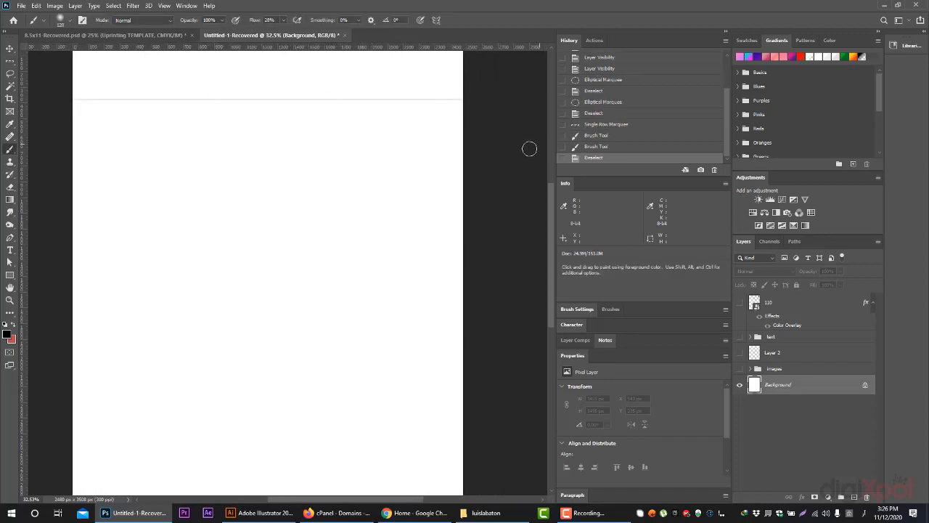
Select a single pixel column near the page's left edge with the Single Column Marquee and reposition it slightly
right_click(15, 63)
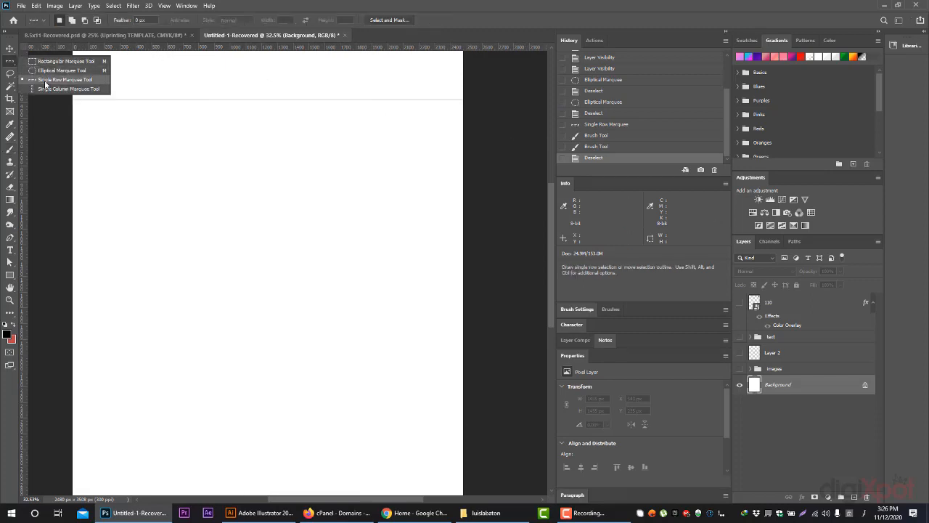
left_click(49, 91)
left_click(138, 73)
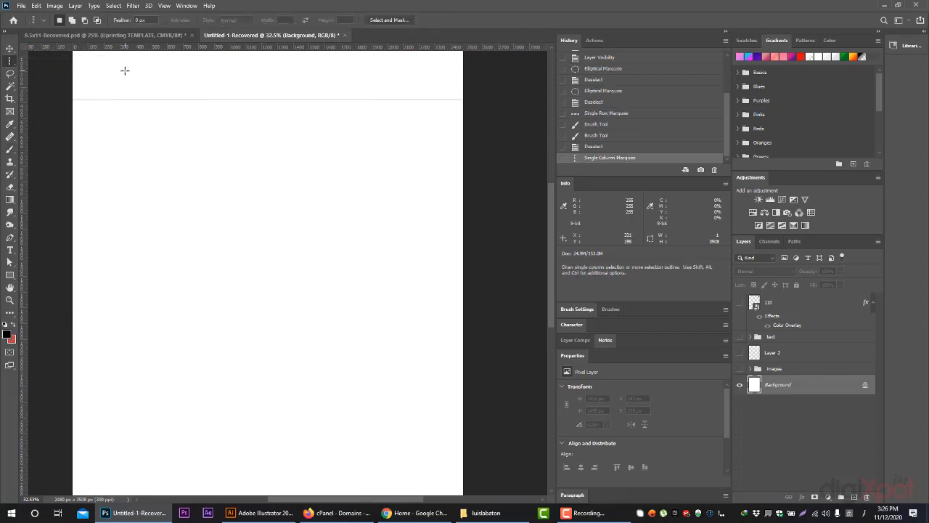
left_click(130, 78)
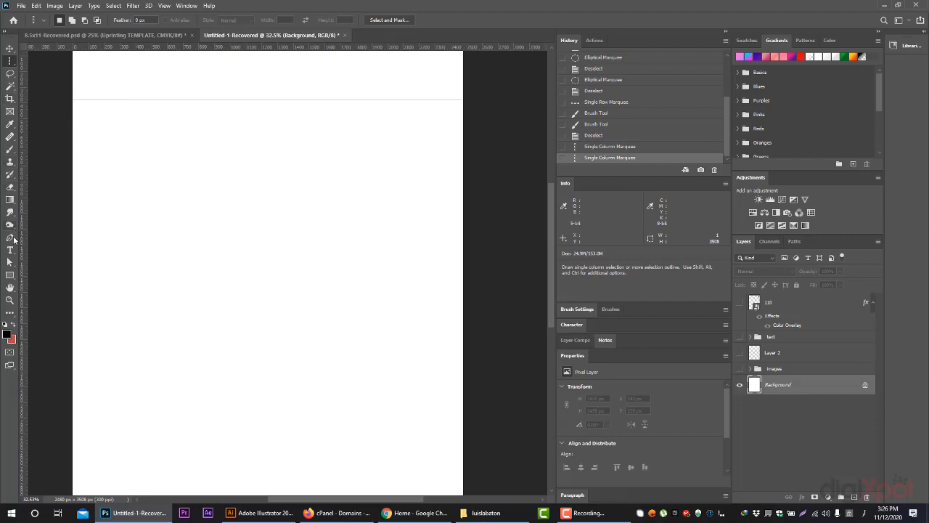
Paint black along the single-column selection with the Brush tool, down to the page's lower edge
left_click(10, 149)
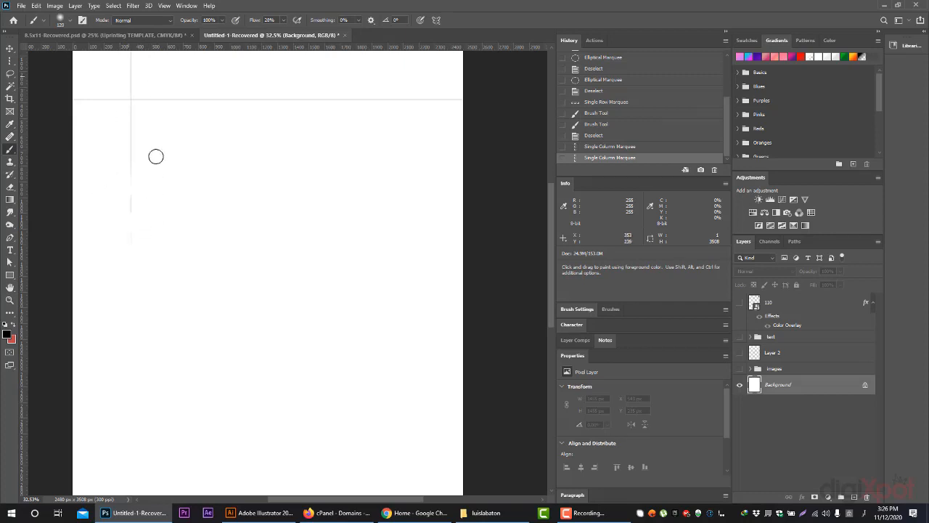
mouse_move(133, 116)
left_mouse_down()
mouse_move(128, 479)
mouse_move(119, 512)
left_mouse_up()
scroll(115, 364, "up", 5)
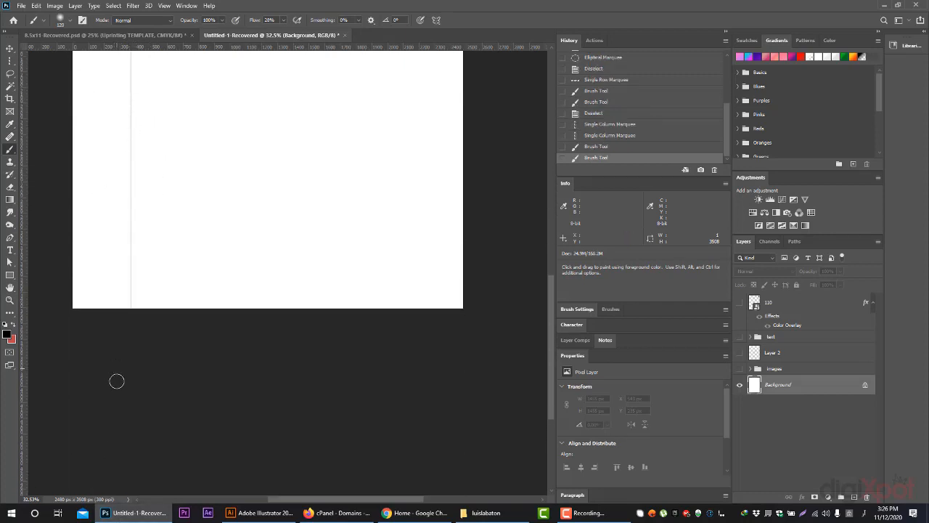
left_click(10, 300)
left_click_drag(251, 300, 235, 298)
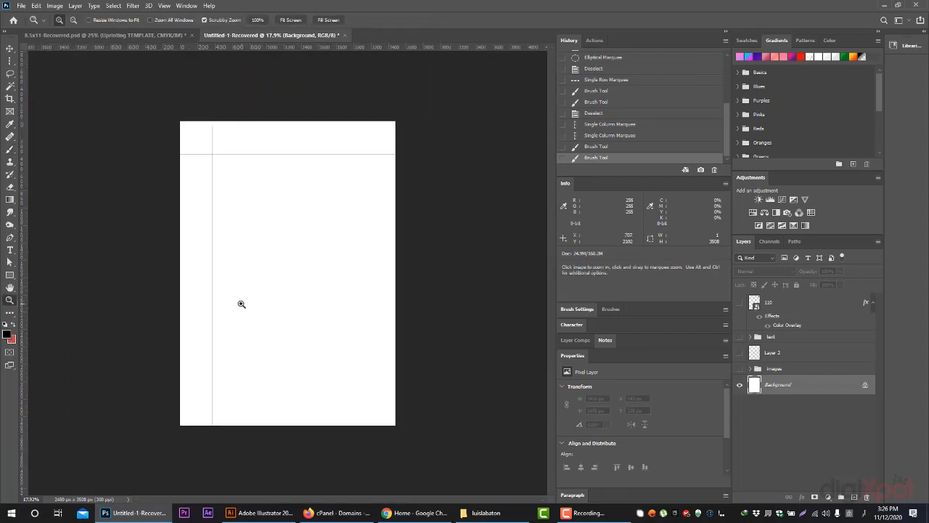
Undo the column and row brush strokes together with their single-pixel selections, and clear the restored circular selection
left_click(11, 61)
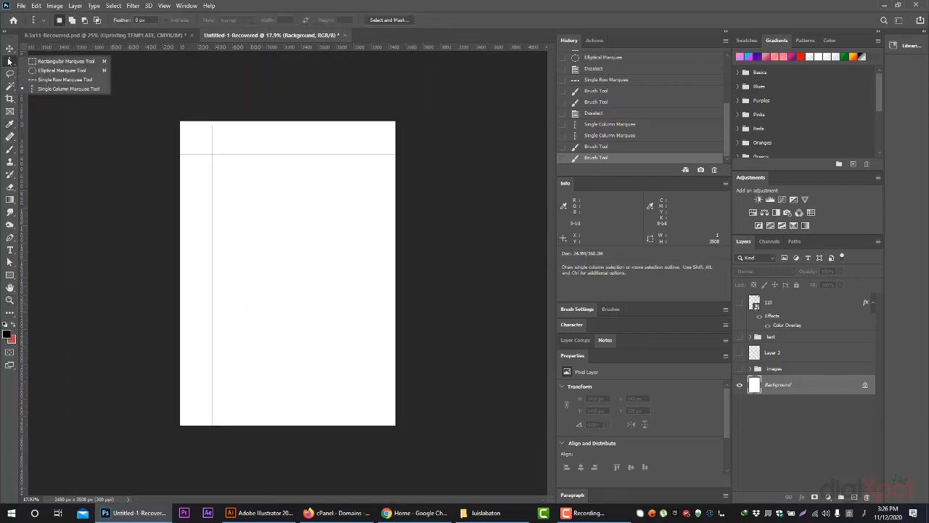
left_click(58, 92)
key("ctrl+z")
key("ctrl+z")
key("ctrl+z")
key("ctrl+z")
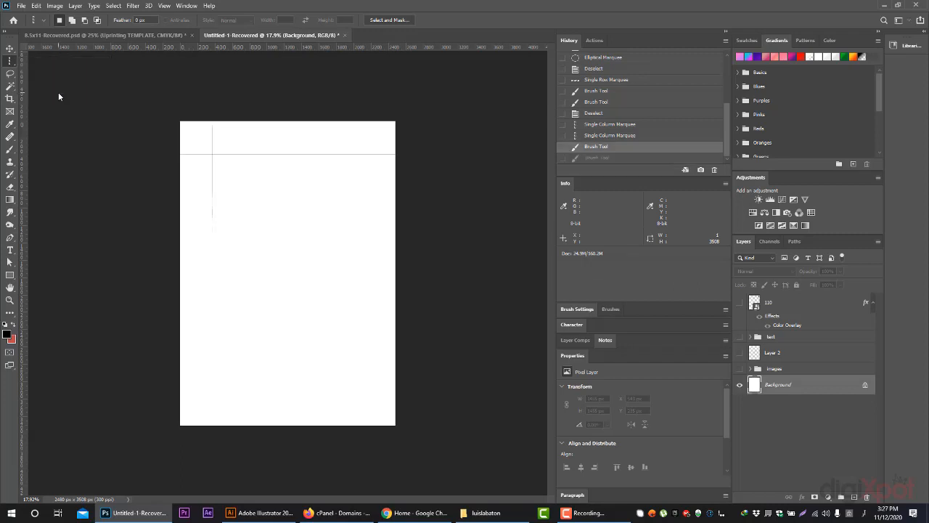
key("ctrl+z")
key("ctrl+z")
key("ctrl+z")
key("ctrl+z")
key("ctrl+z")
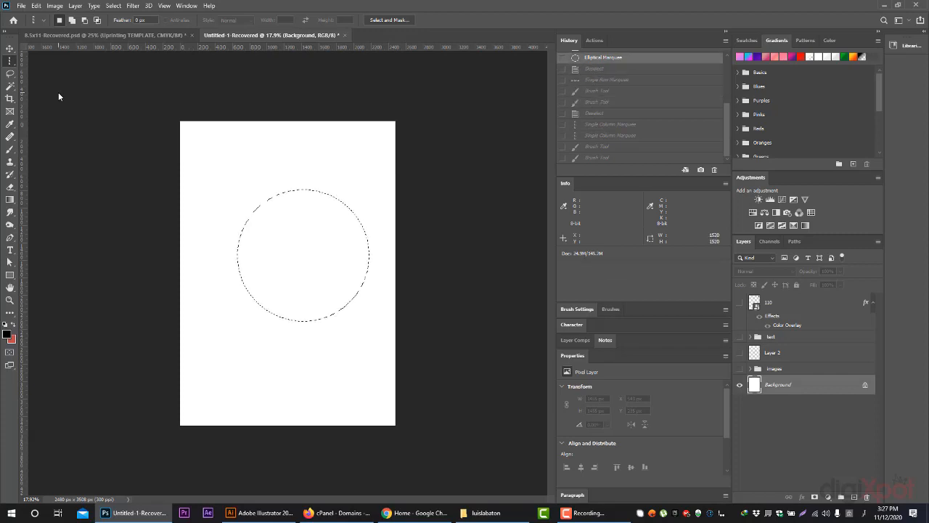
key("ctrl+d")
double_click(9, 287)
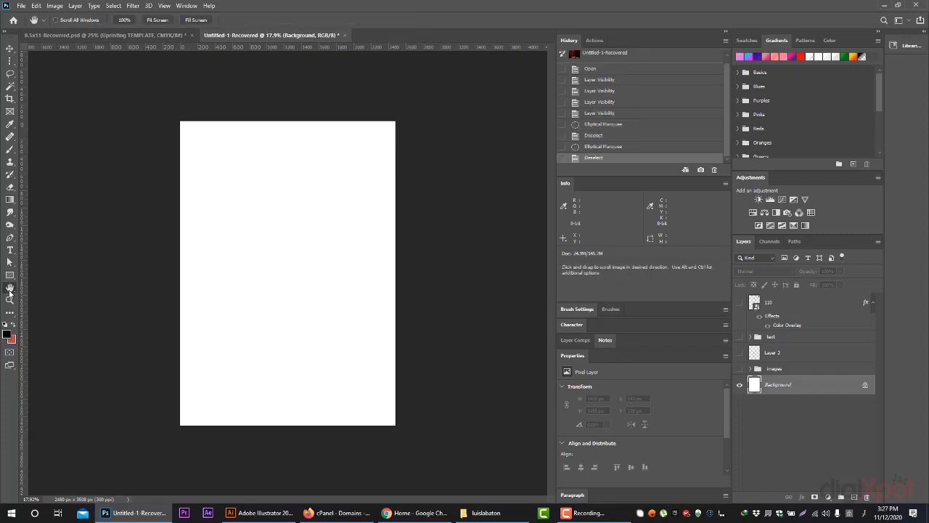
Draw a freehand Lasso selection about 2400 × 3130 px with a winding outline across the page, and deselect it
left_click(10, 61)
left_click(12, 73)
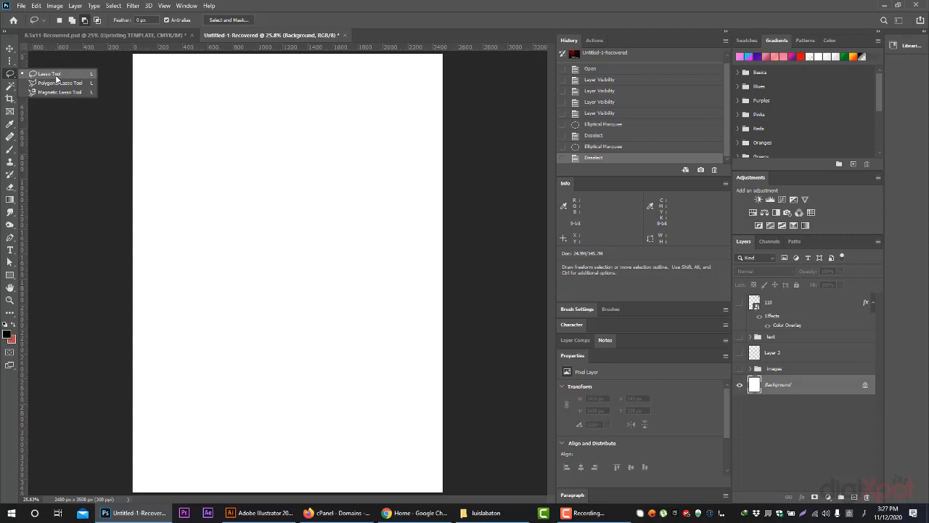
left_click(9, 60)
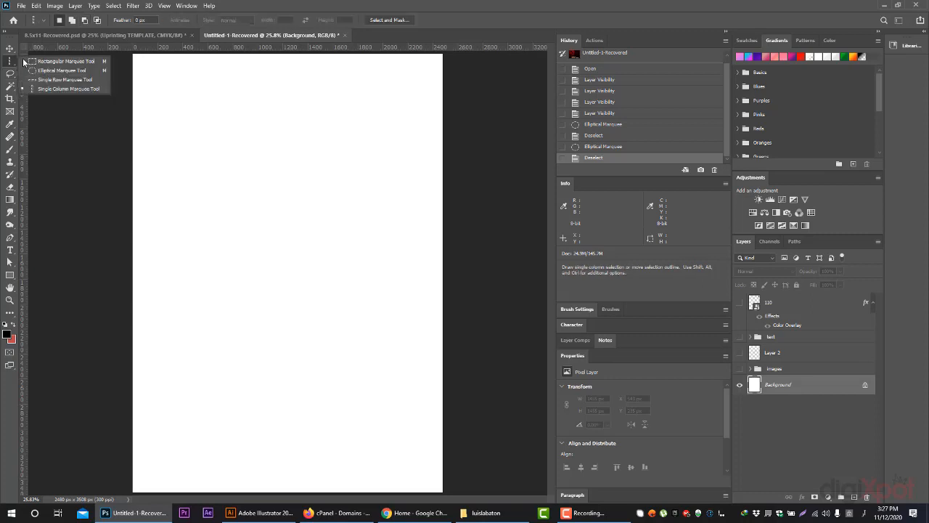
left_click(10, 73)
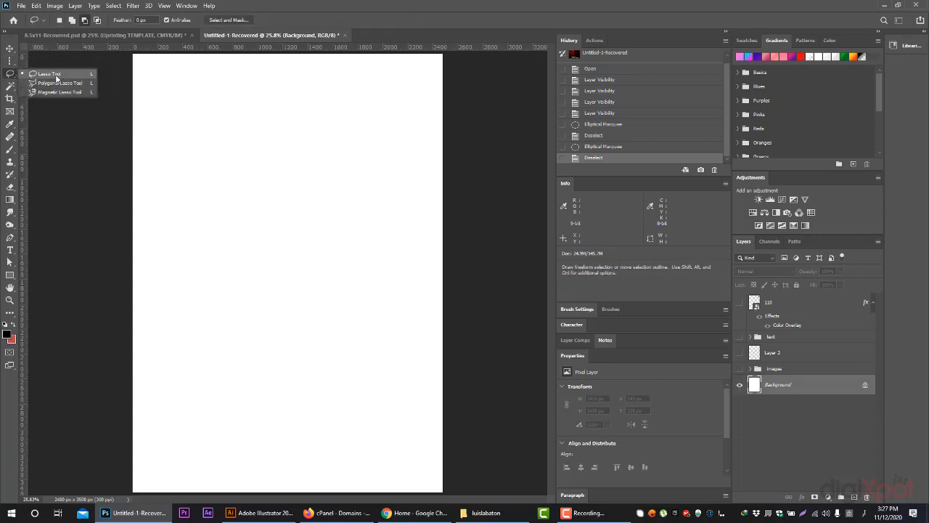
left_click(58, 78)
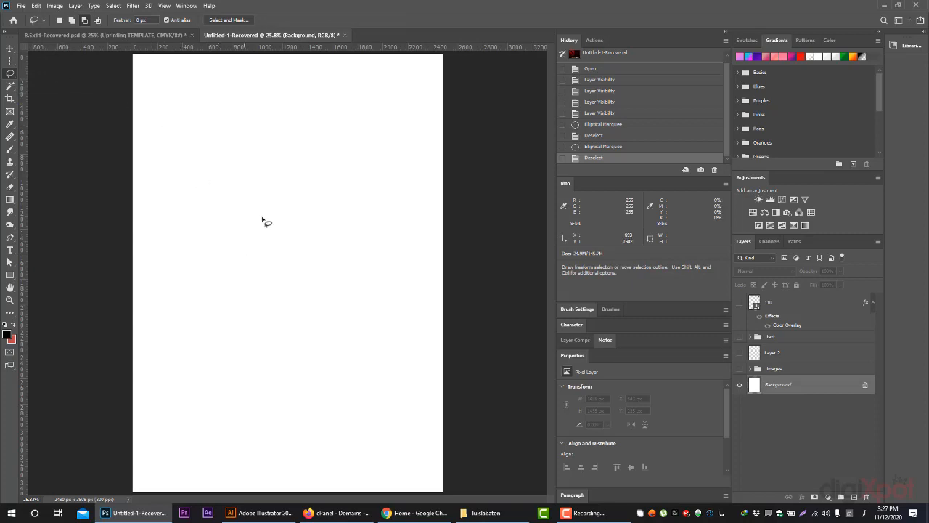
mouse_move(244, 237)
left_mouse_down()
mouse_move(144, 167)
mouse_move(321, 125)
mouse_move(422, 174)
mouse_move(410, 318)
mouse_move(328, 475)
mouse_move(354, 317)
mouse_move(286, 218)
mouse_move(241, 344)
mouse_move(184, 316)
mouse_move(221, 244)
left_mouse_up()
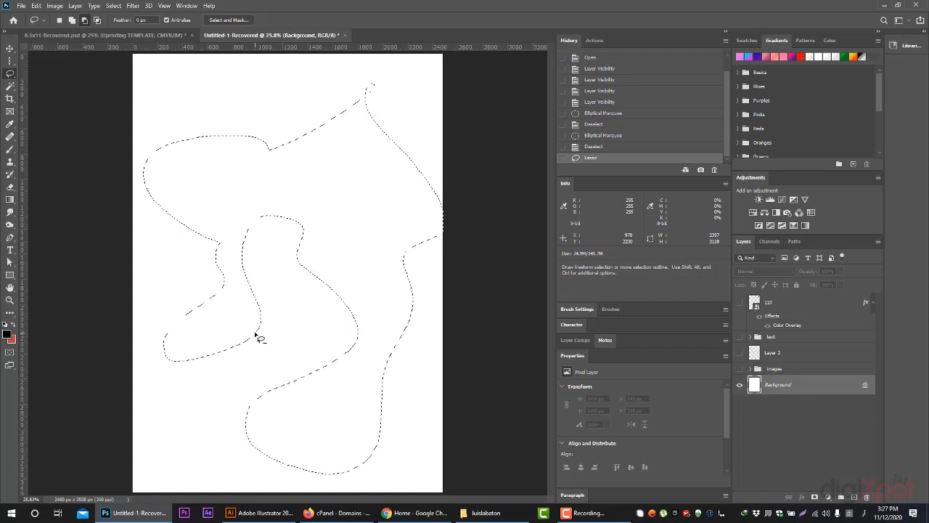
key("ctrl+d")
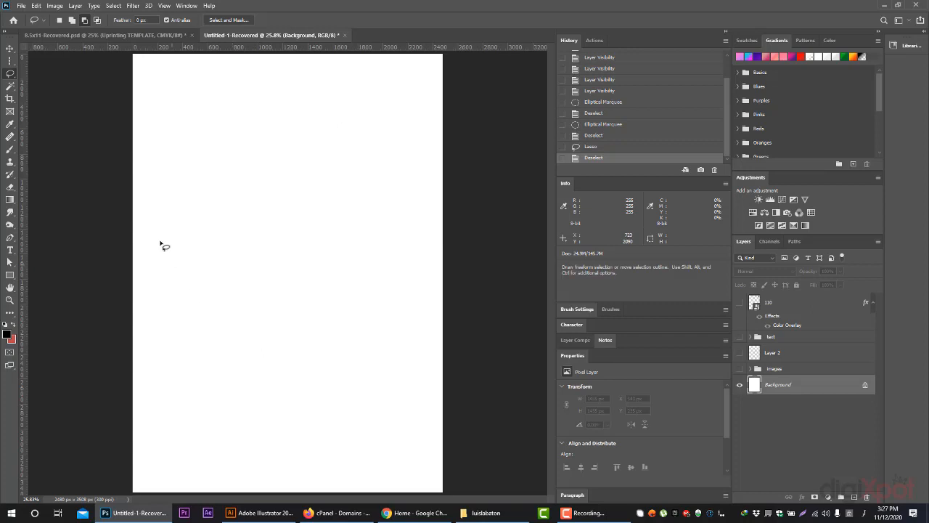
Outline an irregular, self-crossing selection about 2230 × 2900 px across the page with the Polygonal Lasso
right_click(10, 73)
left_click(67, 82)
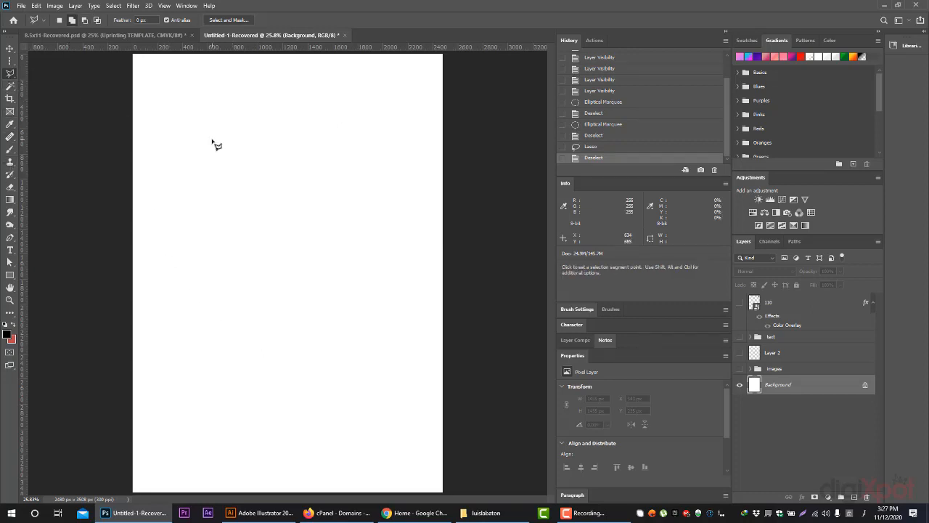
left_click(199, 314)
left_click(151, 194)
left_click(380, 113)
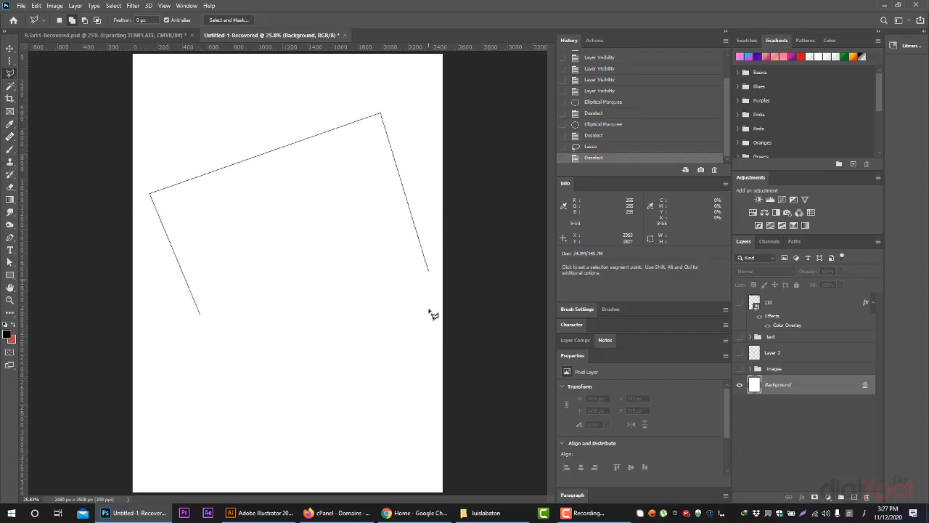
left_click(428, 308)
left_click(312, 378)
left_click(299, 473)
left_click(331, 215)
left_click(204, 172)
left_click(230, 319)
left_click(203, 398)
left_click(164, 429)
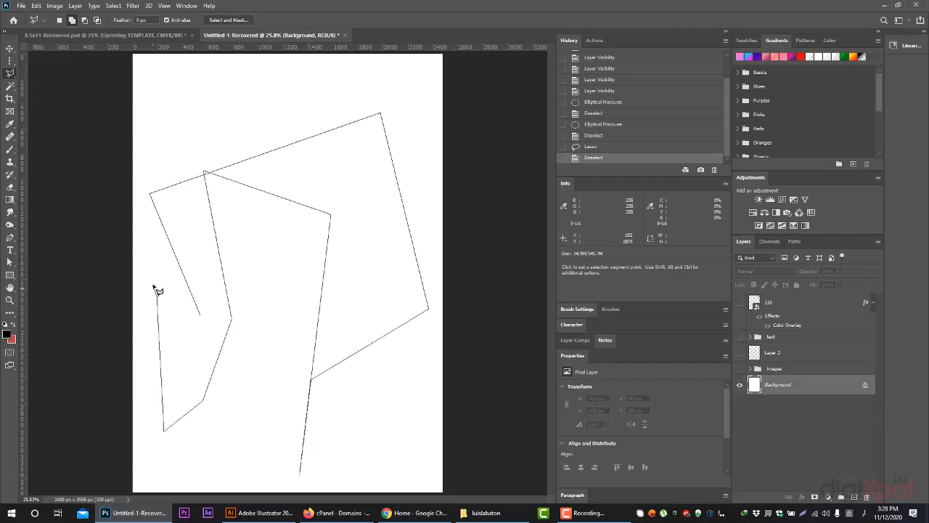
left_click(157, 296)
left_click(204, 318)
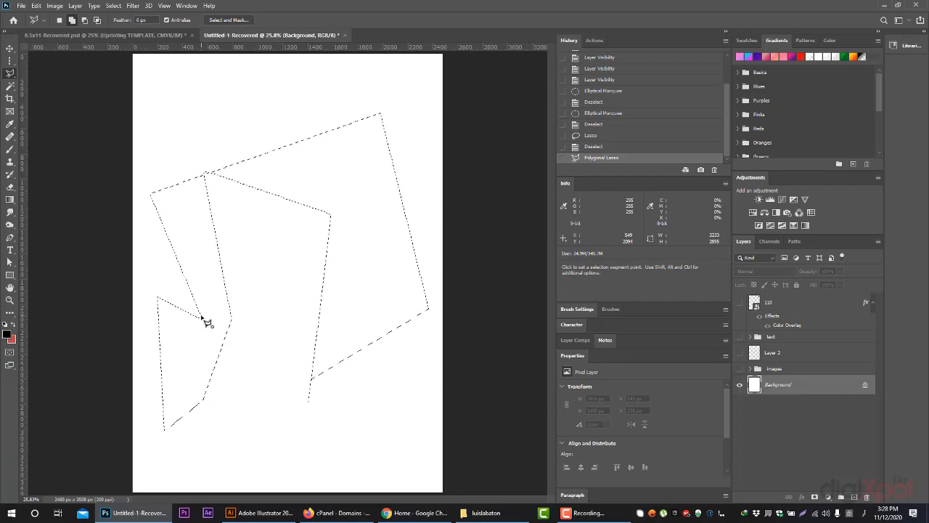
Switch to Firefox and load pinterest.com in a new tab
left_click(336, 513)
left_click(834, 8)
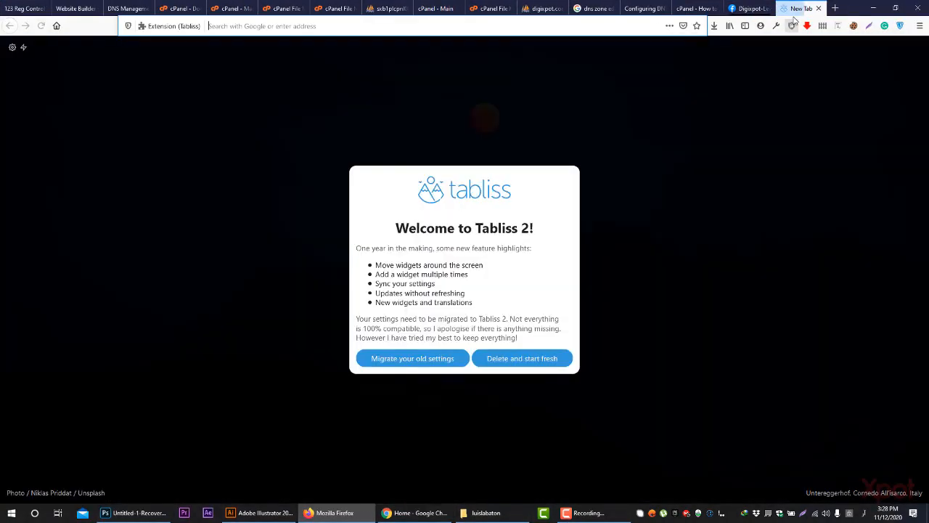
key("BackSpace")
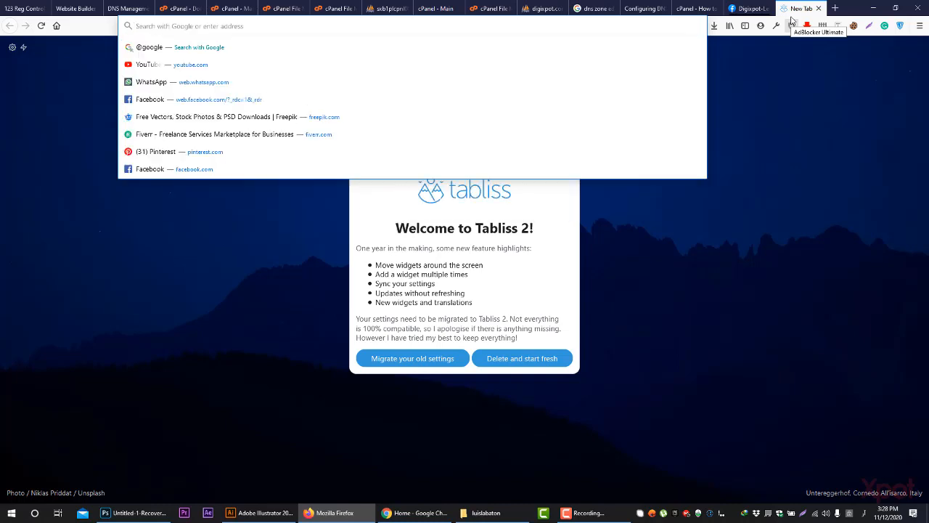
type("pinterest.com")
key("Return")
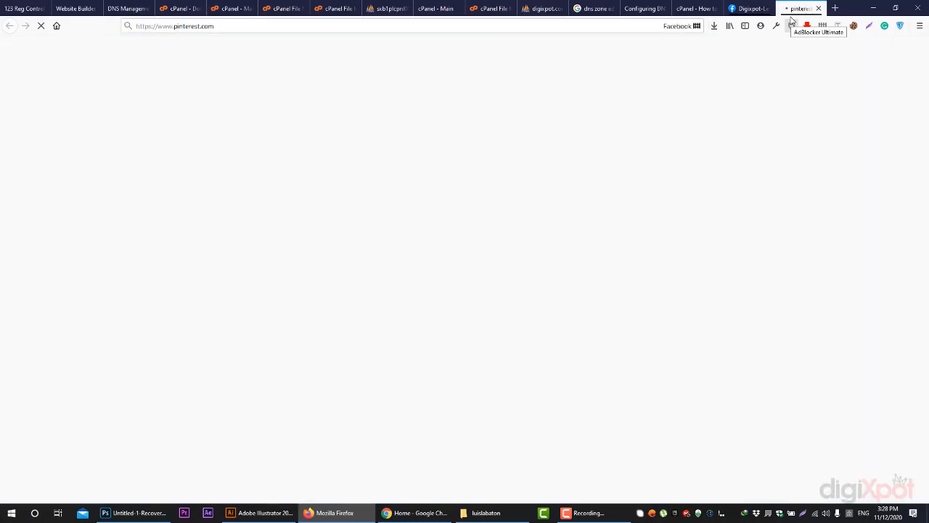
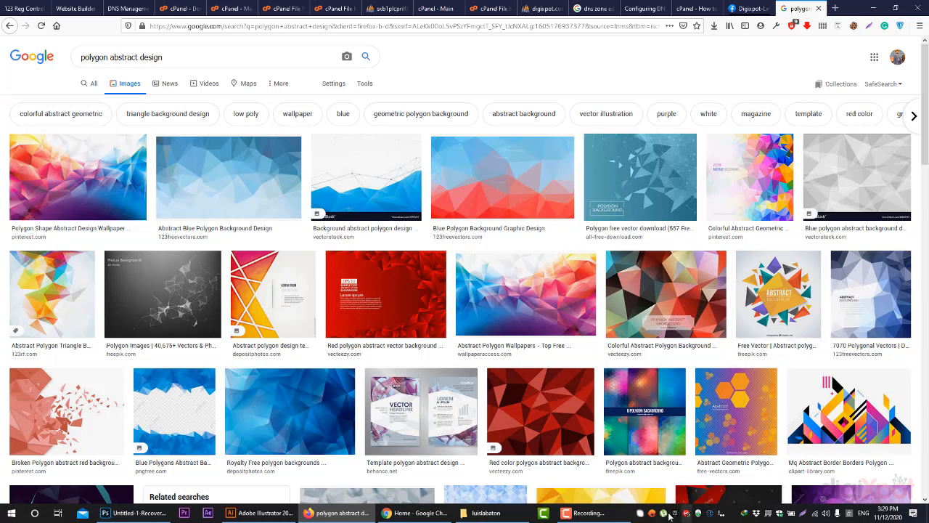
Examine the Google image results for "polygon abstract design" for examples of artwork built from straight-edged shapes
left_click(586, 513)
left_click(881, 468)
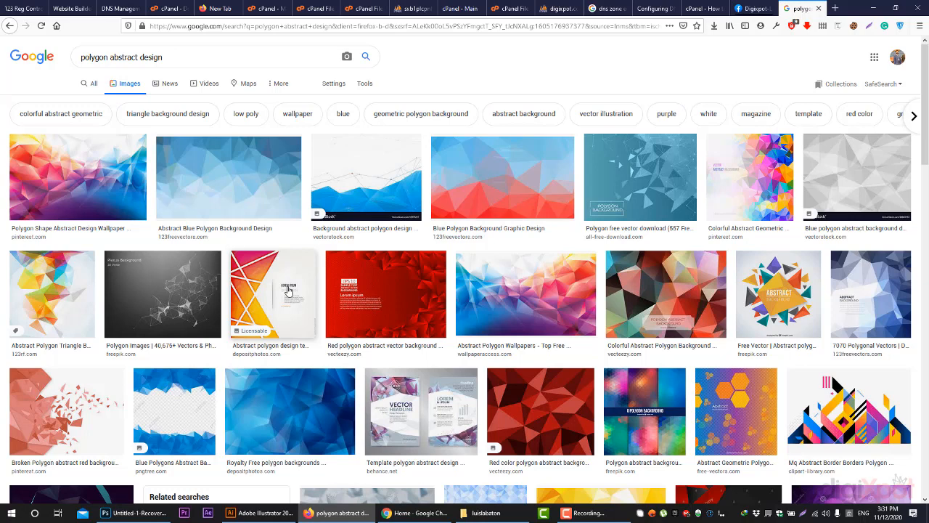
scroll(288, 355, "down", 3)
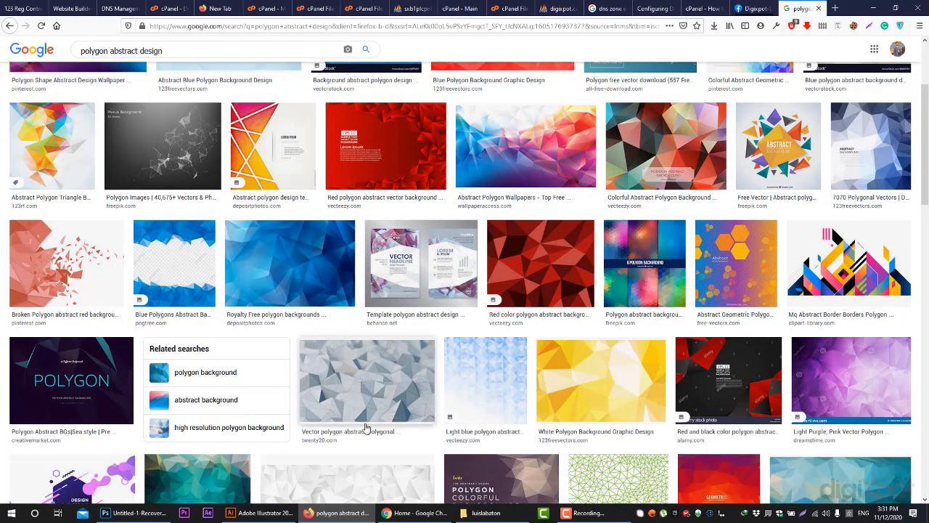
mouse_move(341, 513)
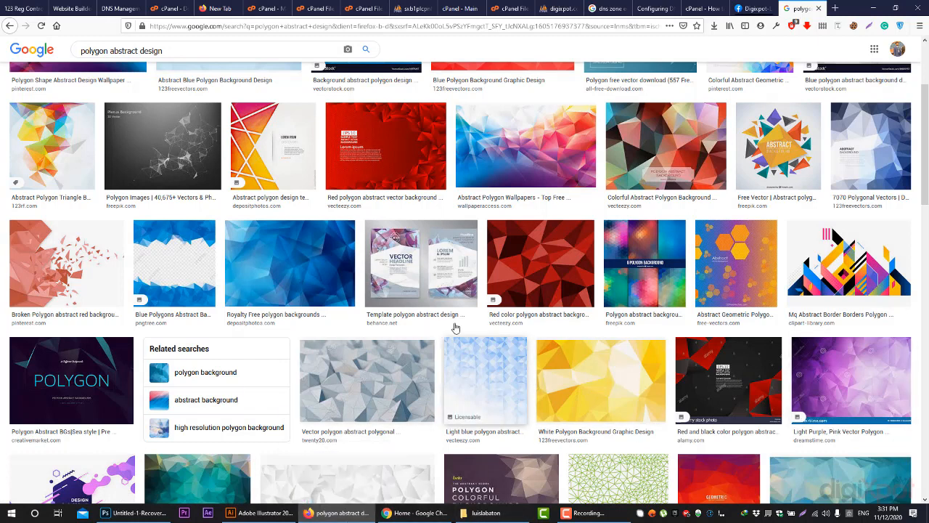
scroll(4, 313, "down", 3)
scroll(3, 315, "up", 2)
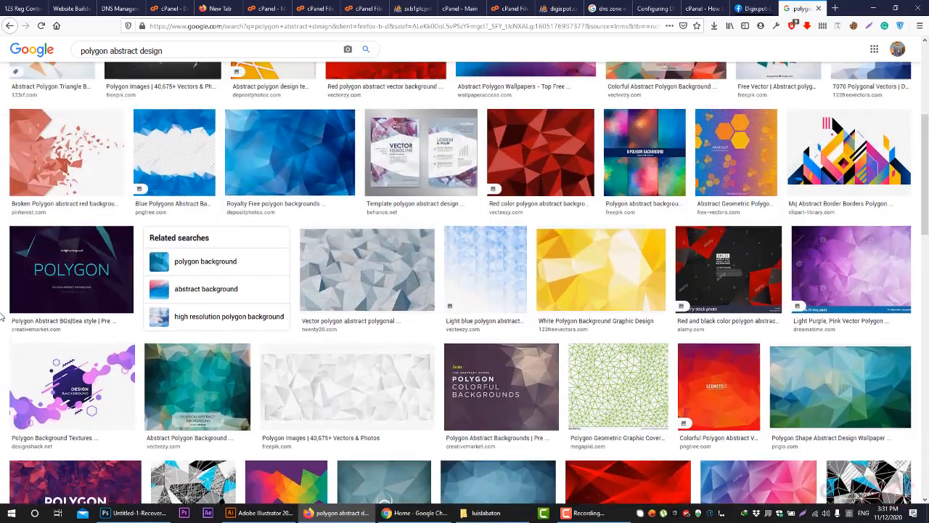
left_click(584, 513)
left_click(883, 469)
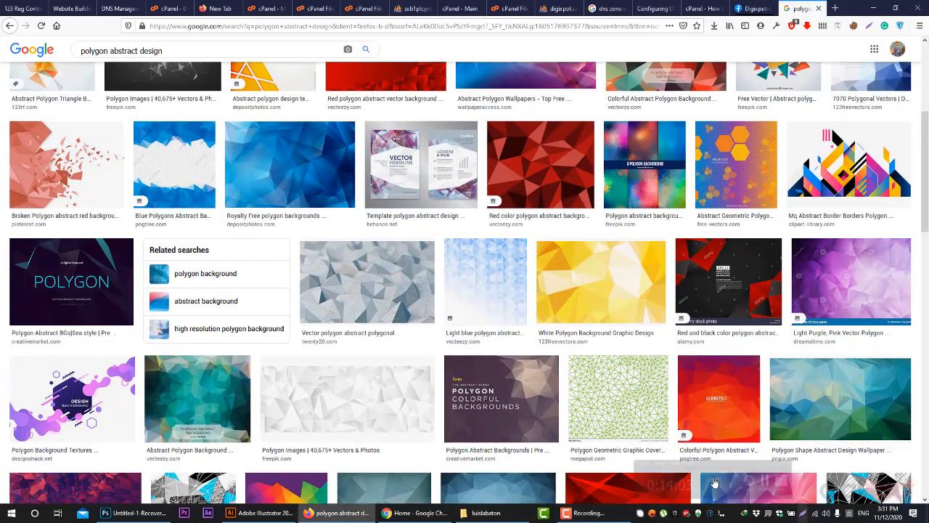
scroll(602, 298, "down", 2)
scroll(603, 297, "down", 1)
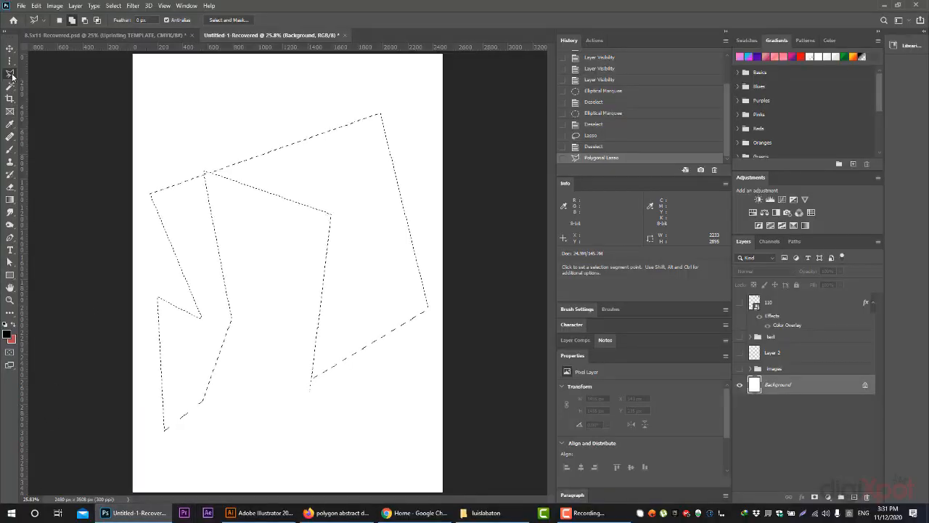
Choose the Polygonal Lasso tool again and clear the existing polygonal selection
right_click(11, 74)
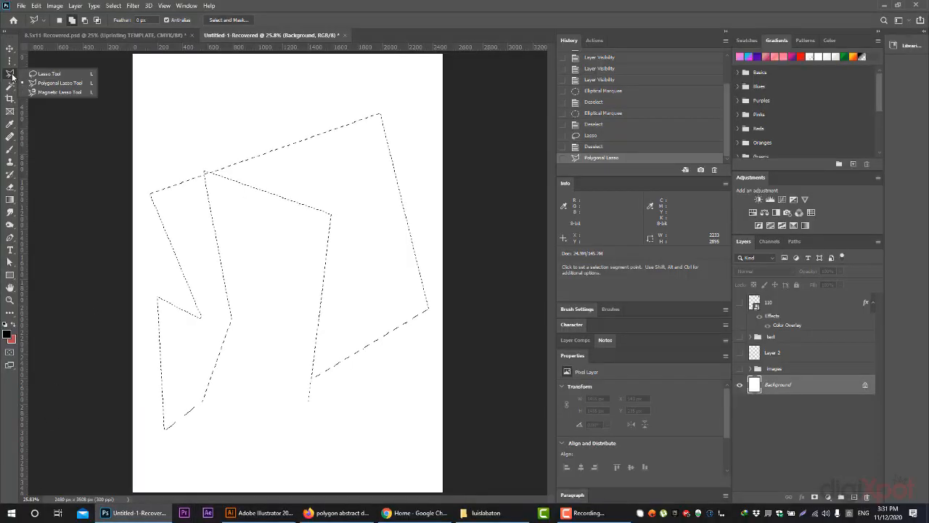
left_click(53, 83)
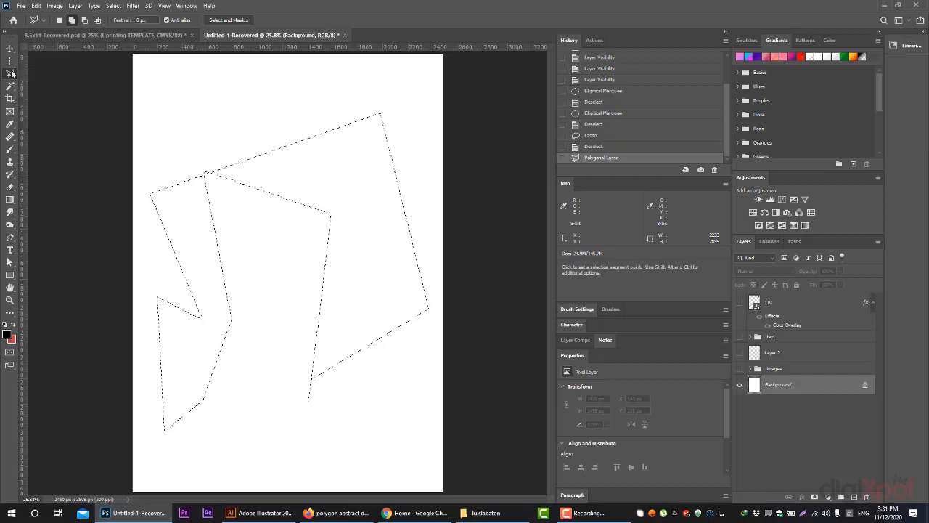
right_click(10, 74)
left_click(54, 84)
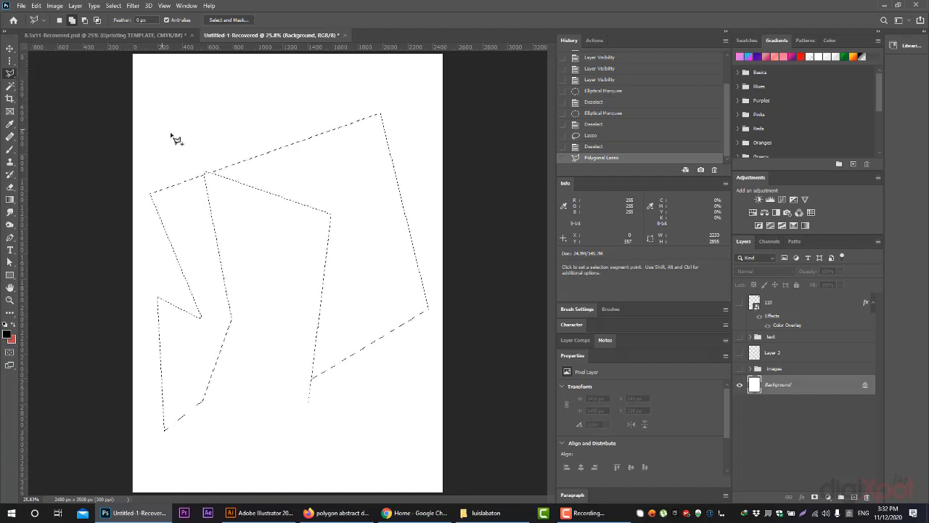
key("ctrl+d")
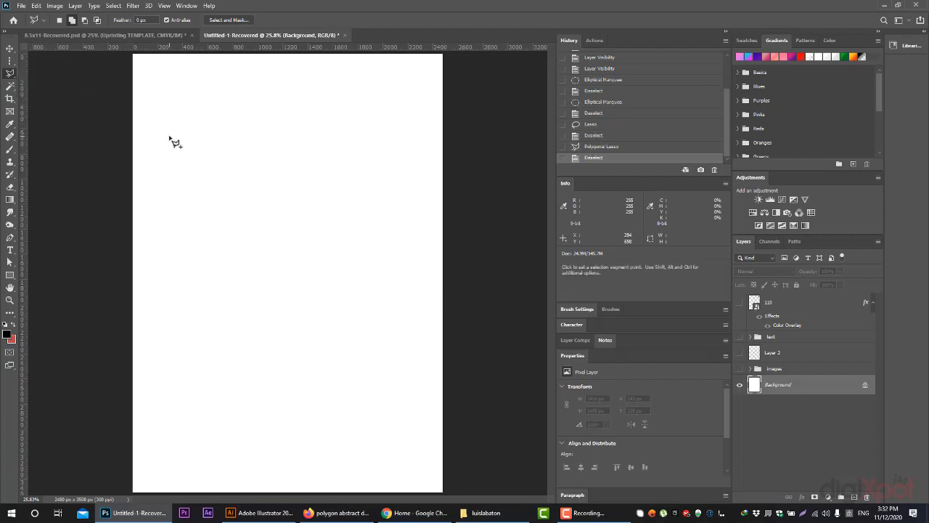
Draw a closed six-corner Polygonal Lasso selection about 1250 × 1510 px in the page's upper half
left_click(219, 162)
left_click(342, 149)
left_click(296, 279)
left_click(187, 303)
left_click(195, 118)
left_click(224, 114)
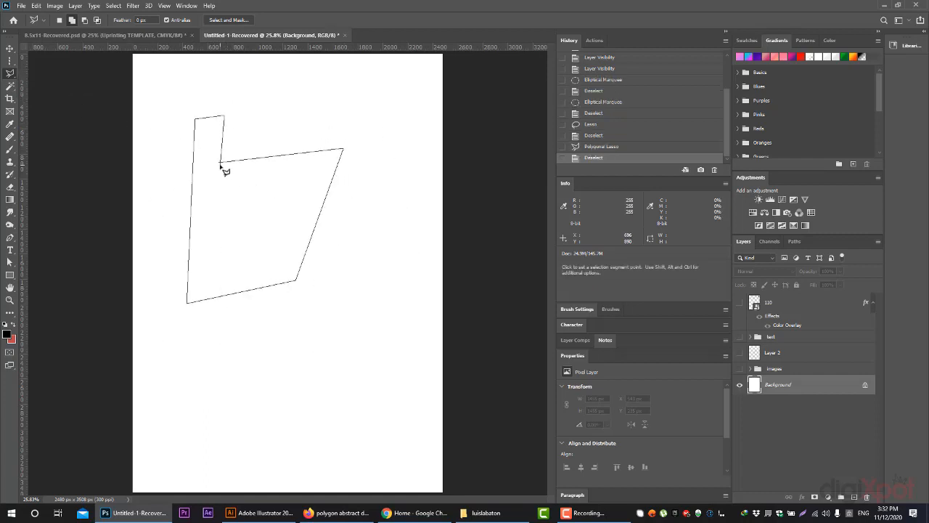
left_click(221, 162)
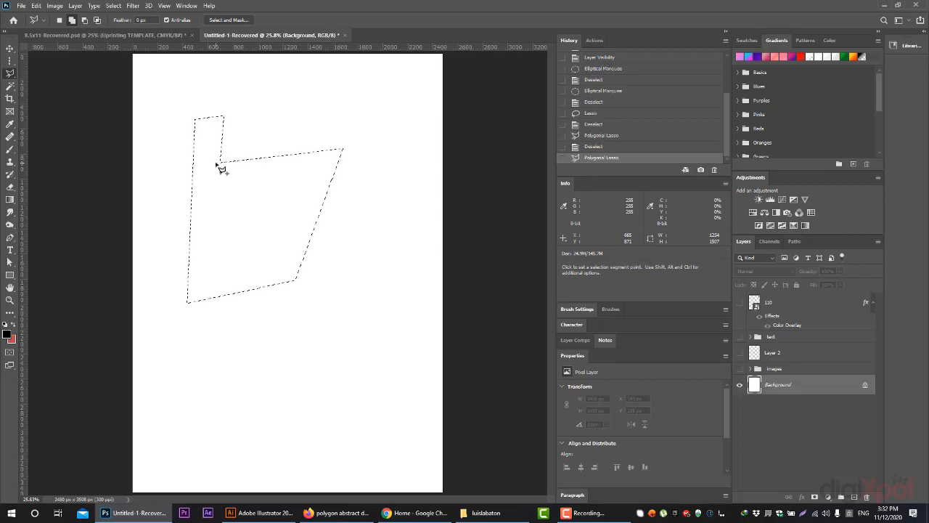
Switch to File Explorer and look through the November-2020, work and old folders on My Stuff (D:) for a sample image
left_click(477, 514)
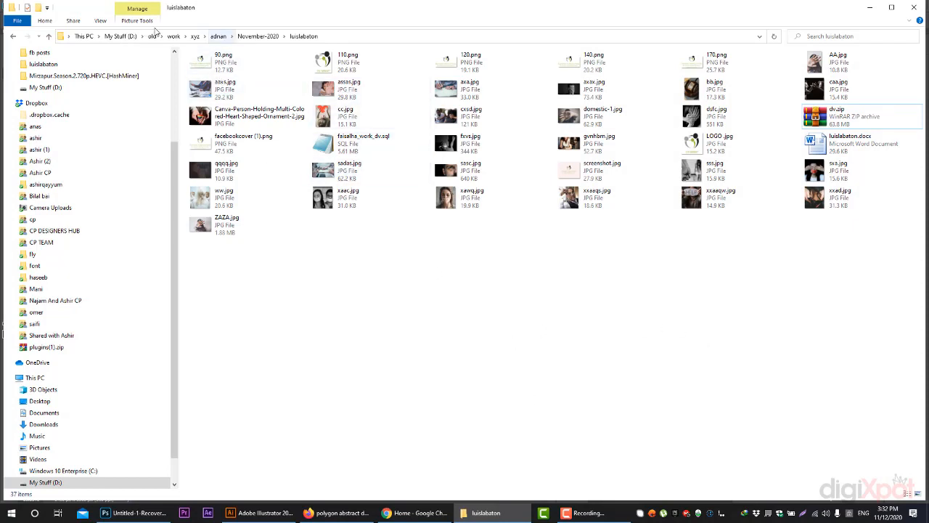
left_click(218, 38)
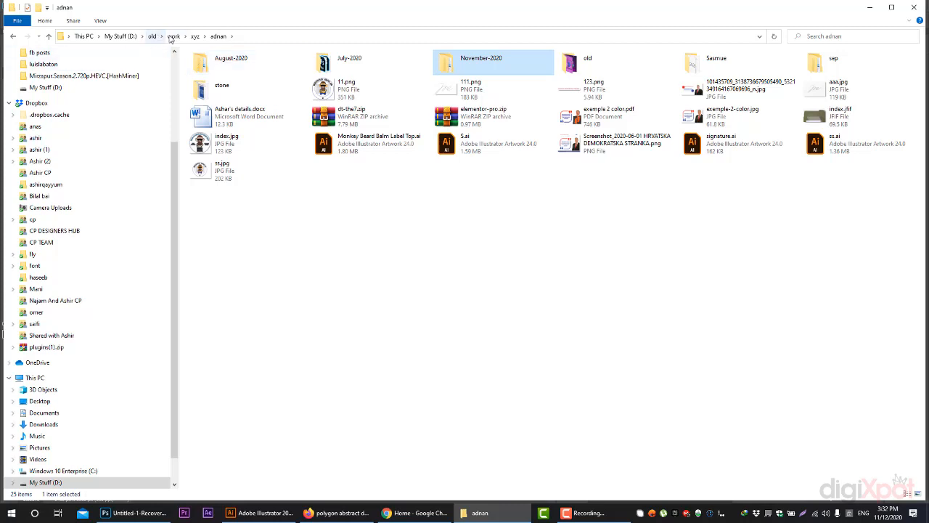
left_click(174, 35)
left_click(701, 357)
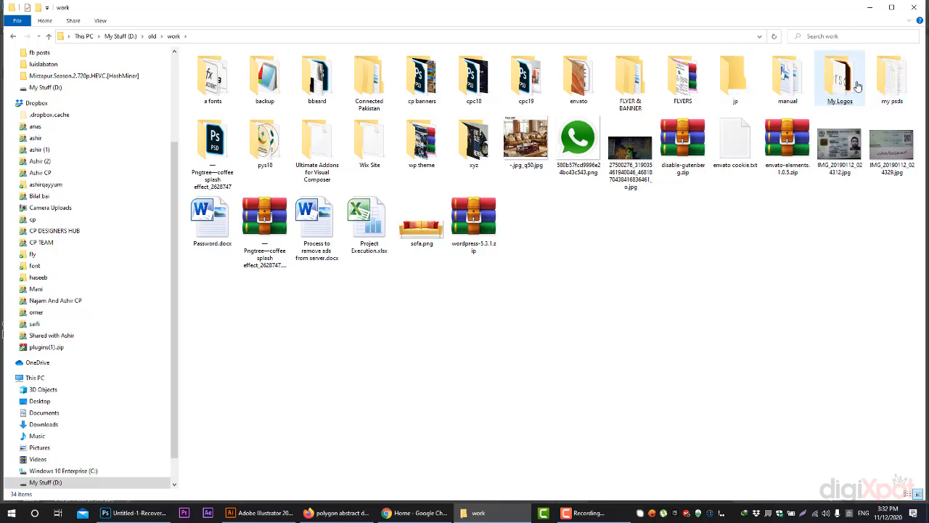
left_click(473, 145)
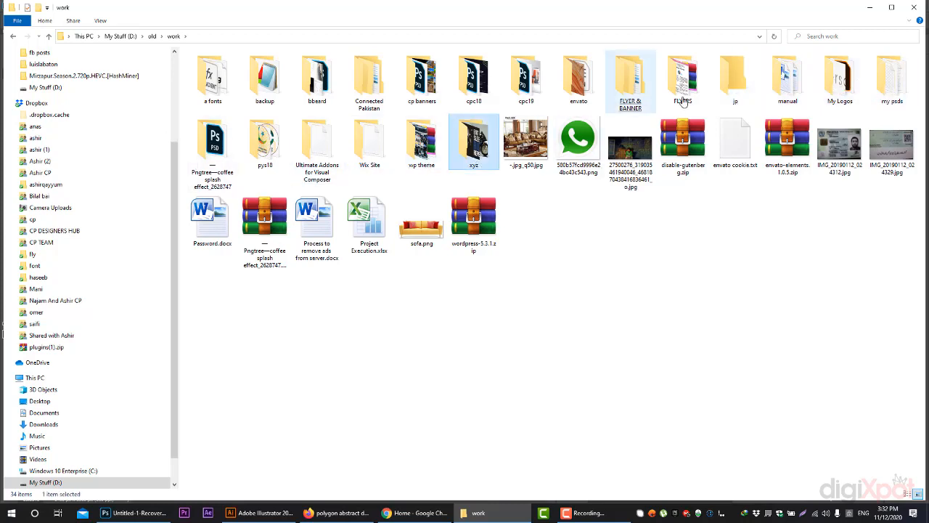
left_click(871, 90)
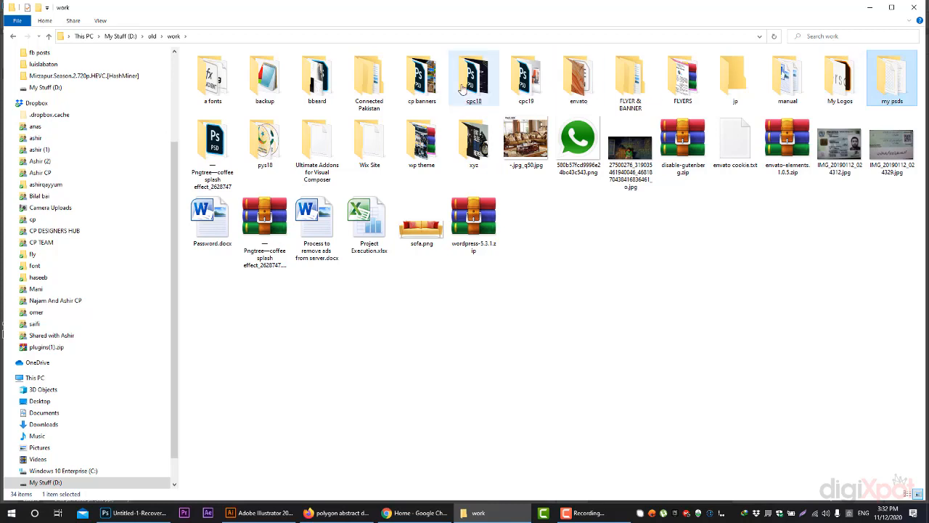
left_click(418, 87)
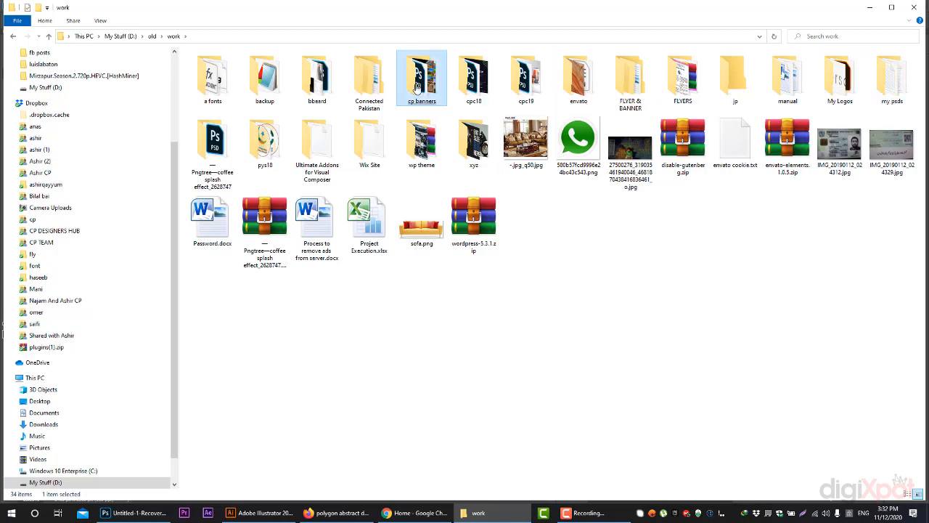
left_click(151, 35)
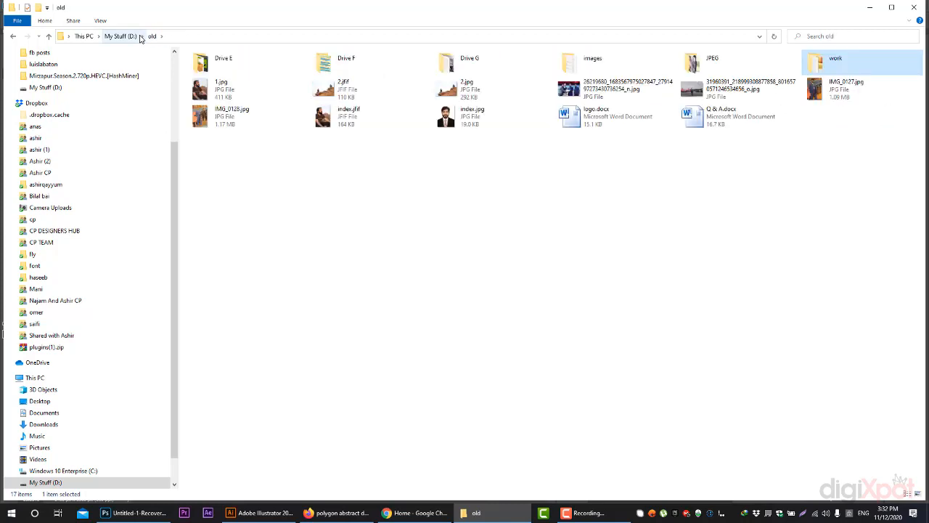
Open 1-.jpg from the work folder's My Logos subfolder as a separate document in Photoshop
double_click(864, 66)
double_click(840, 76)
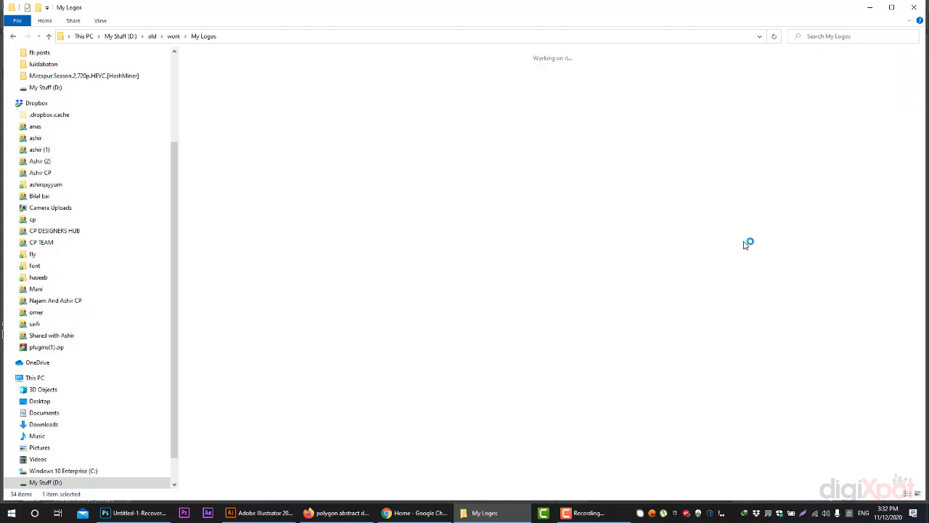
left_click(753, 262)
scroll(753, 266, "down", 5)
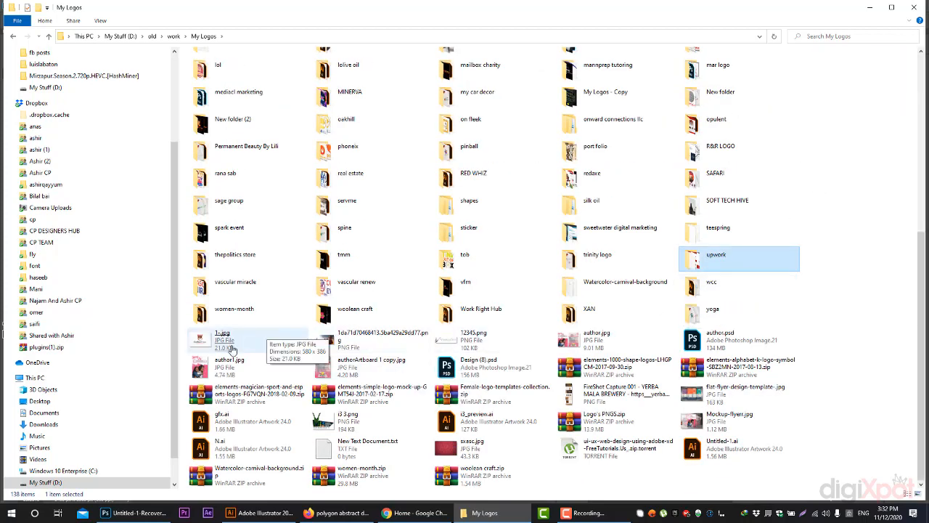
left_click_drag(235, 340, 403, 39)
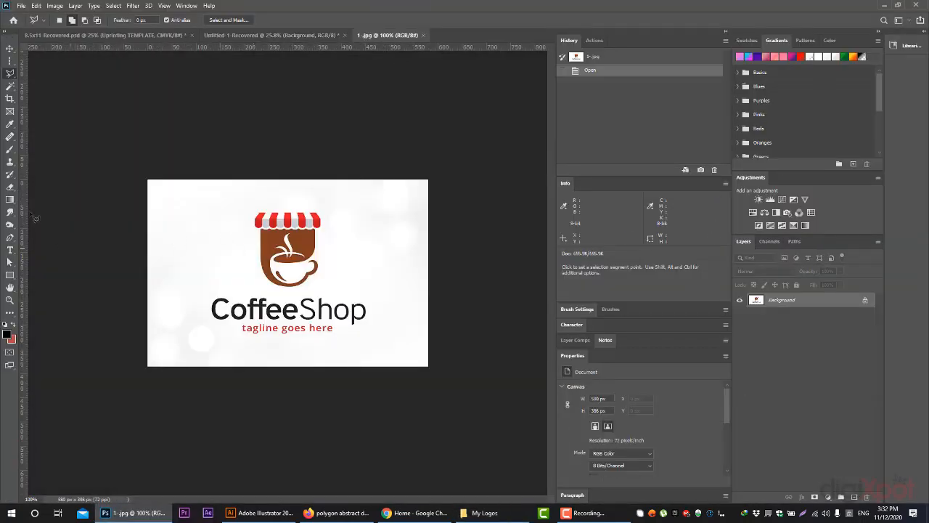
Draw a closed Polygonal Lasso selection about 137 × 29 px around the logo's red-and-white awning
left_click(11, 299)
left_click_drag(175, 269, 239, 268)
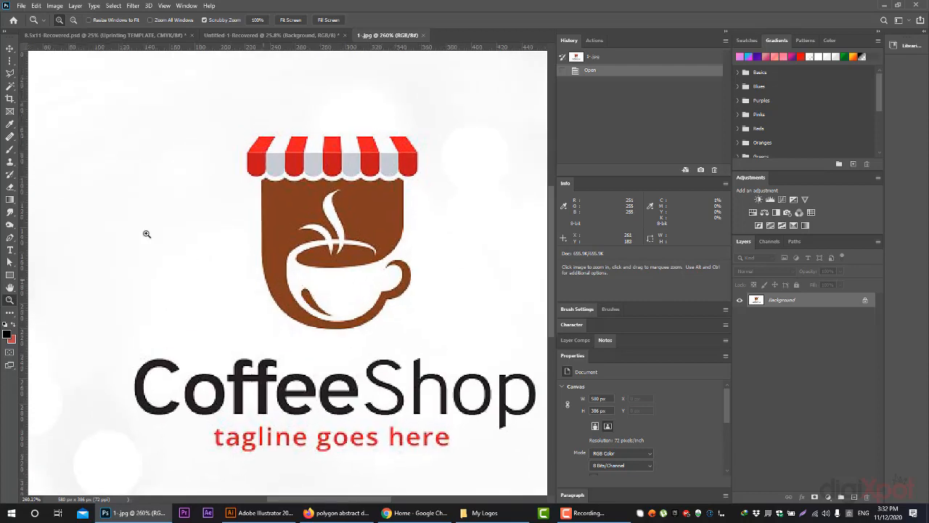
left_click(10, 74)
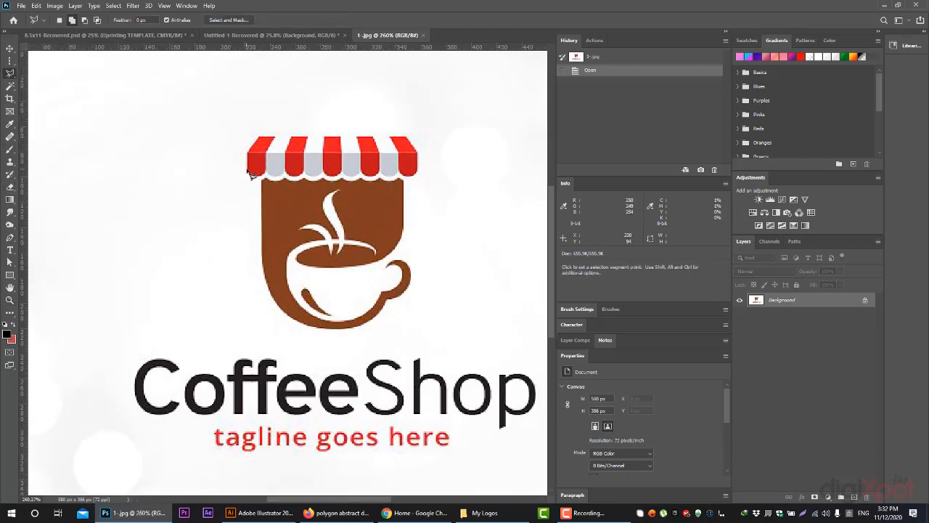
left_click(260, 136)
left_click(409, 137)
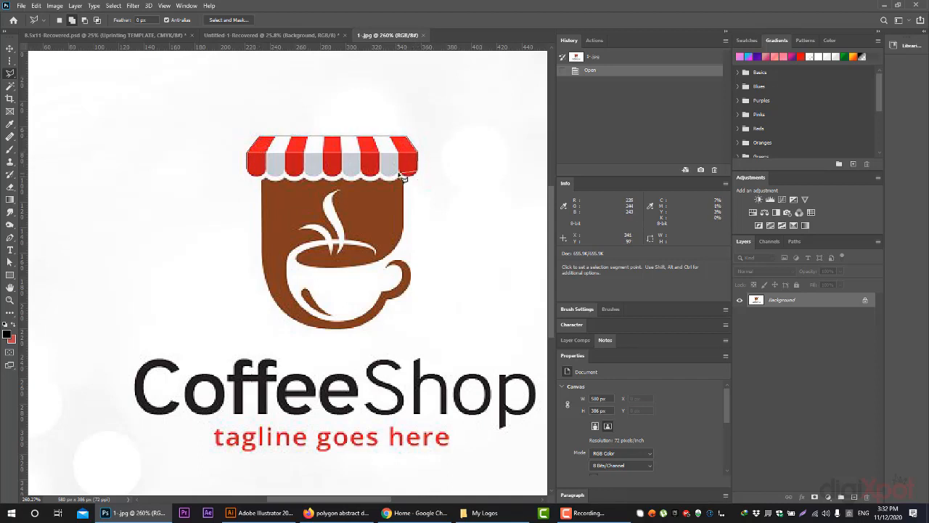
left_click(404, 174)
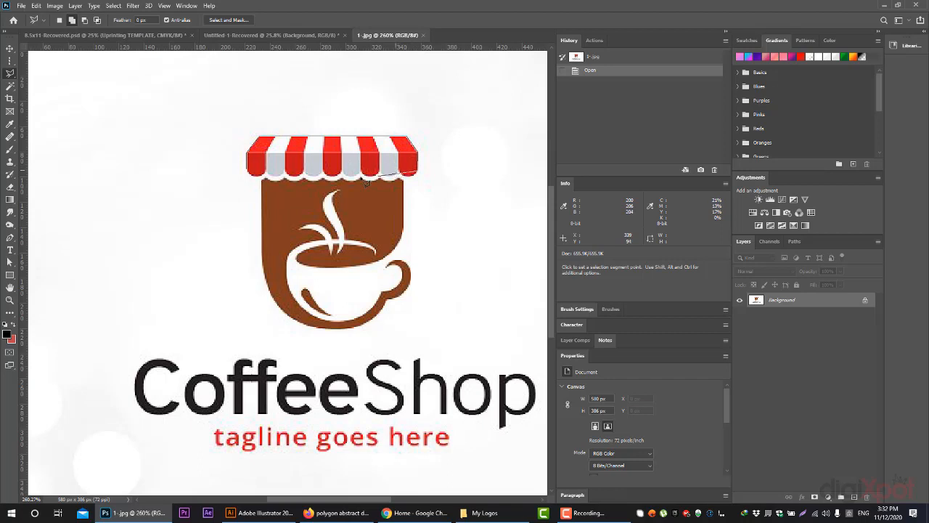
double_click(249, 175)
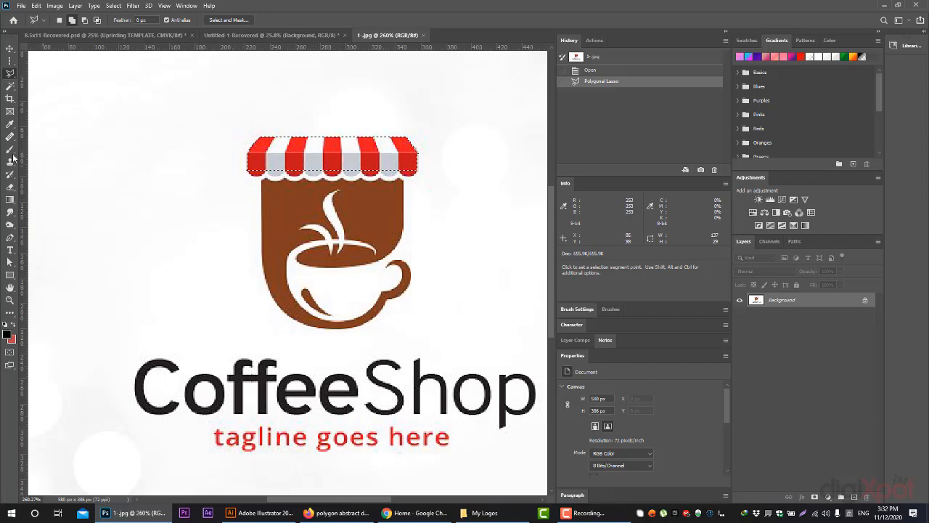
Invert the awning selection, erase the area around it, and unlock the Background layer to erase to transparency
left_click(10, 188)
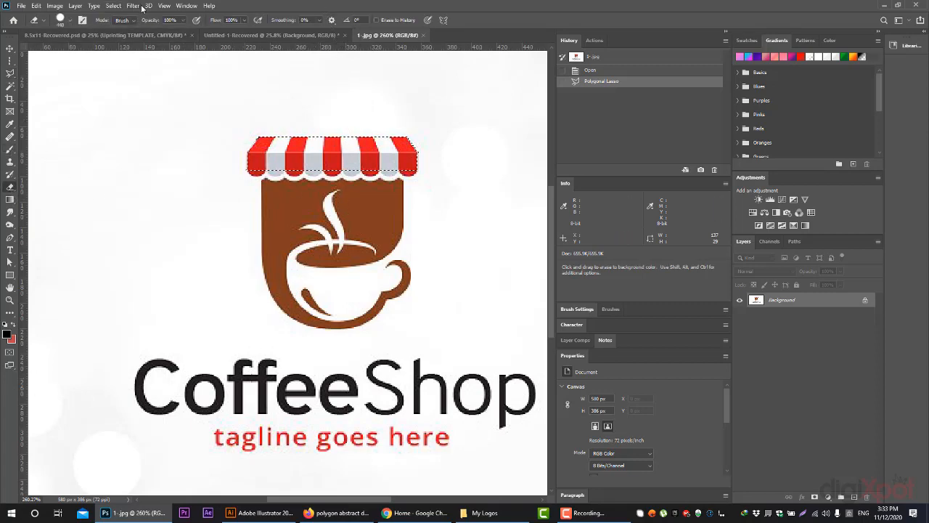
left_click(114, 6)
left_click(137, 42)
left_click(274, 174)
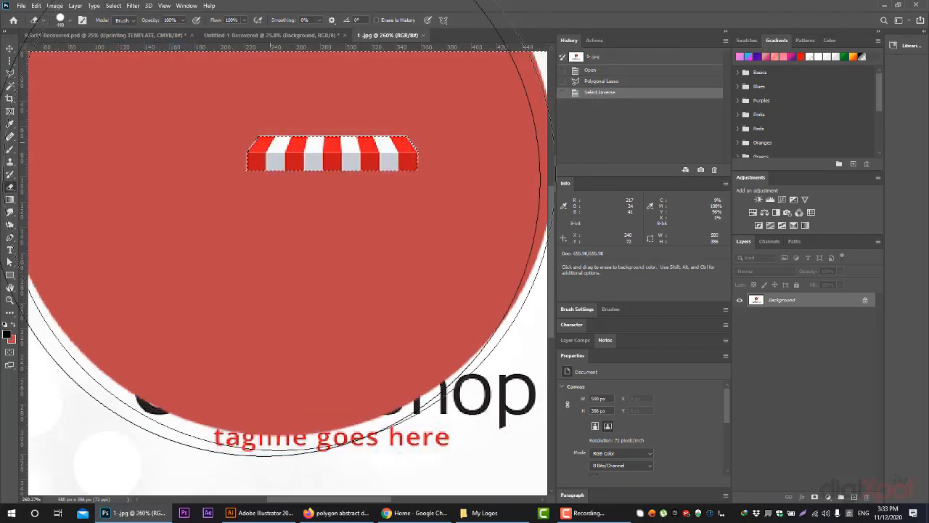
left_click_drag(279, 174, 305, 211)
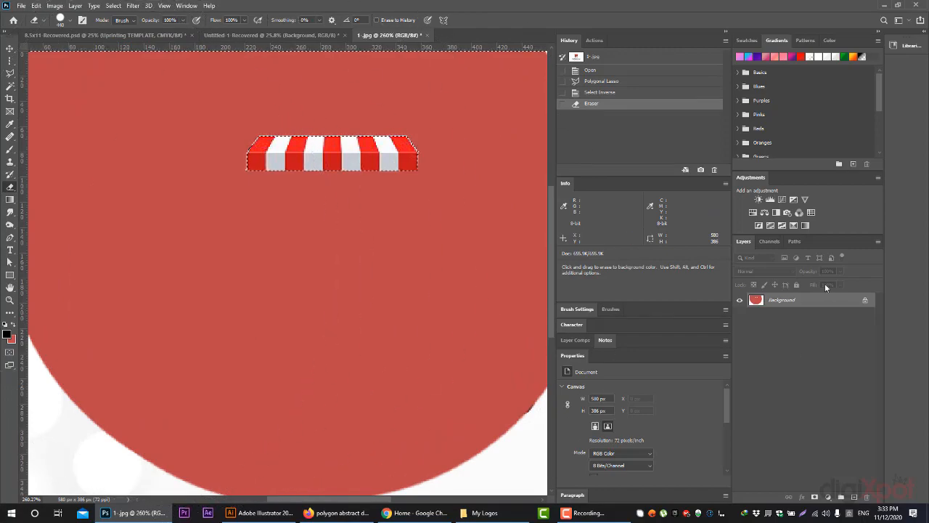
left_click(864, 300)
mouse_move(209, 247)
left_mouse_down()
mouse_move(305, 261)
mouse_move(481, 176)
left_mouse_up()
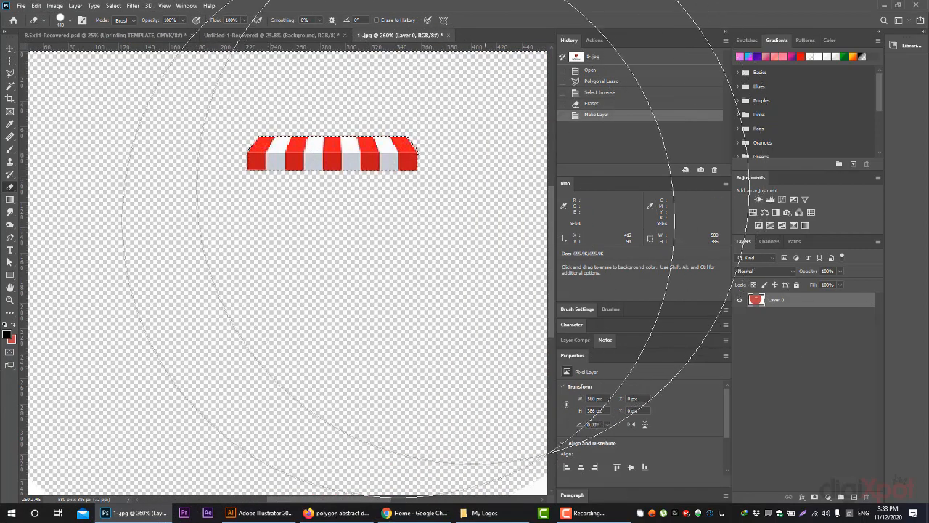
Undo both erasures, the Background layer conversion and the selection inversion
key("ctrl+z")
key("ctrl+z")
key("ctrl+z")
key("ctrl+z")
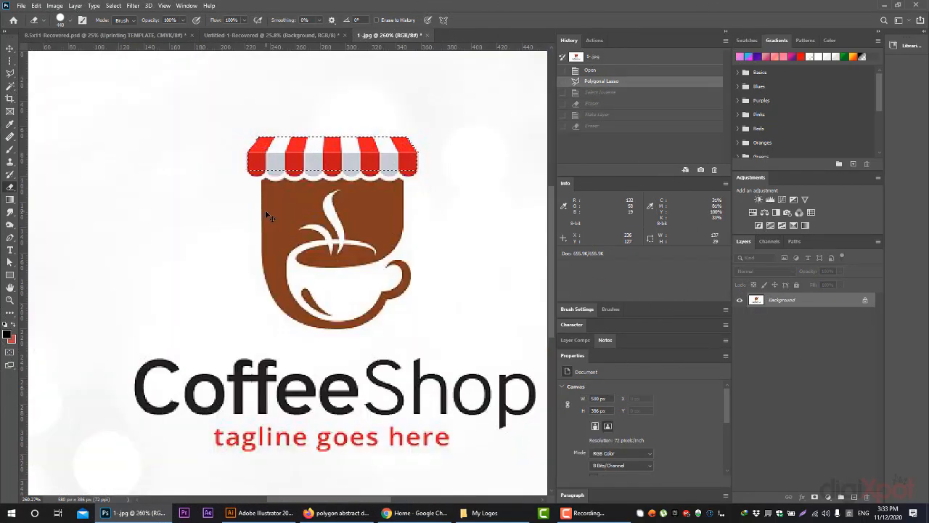
Clear the selections in the logo and poster documents and choose the Magnetic Lasso tool
key("ctrl+d")
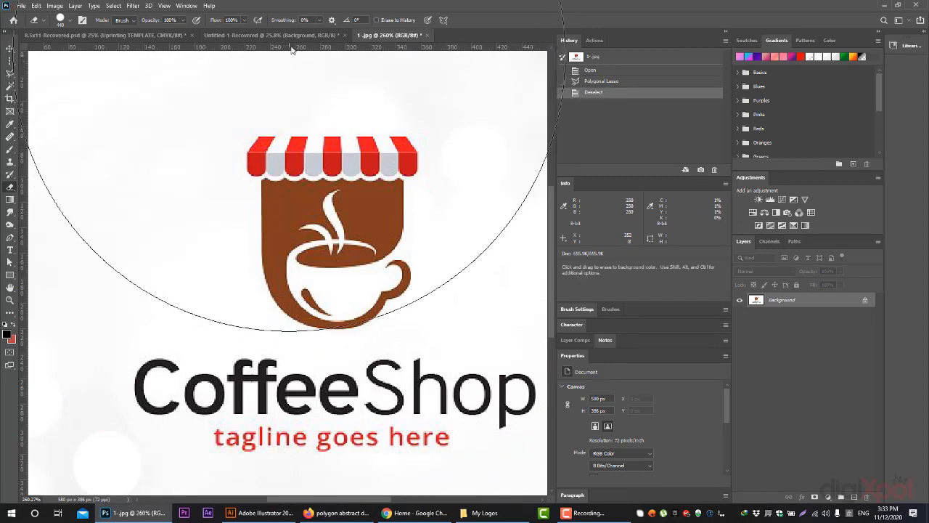
left_click(291, 35)
key("ctrl+d")
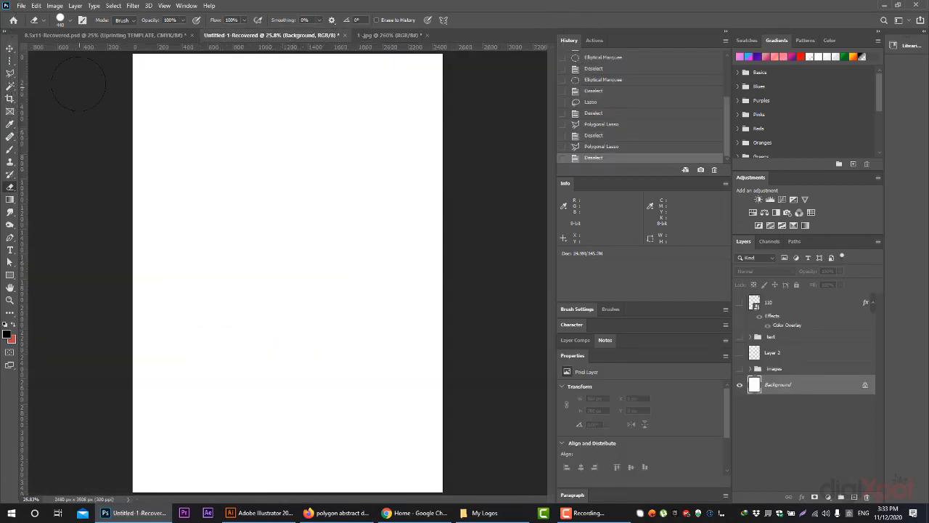
right_click(10, 73)
left_click(36, 92)
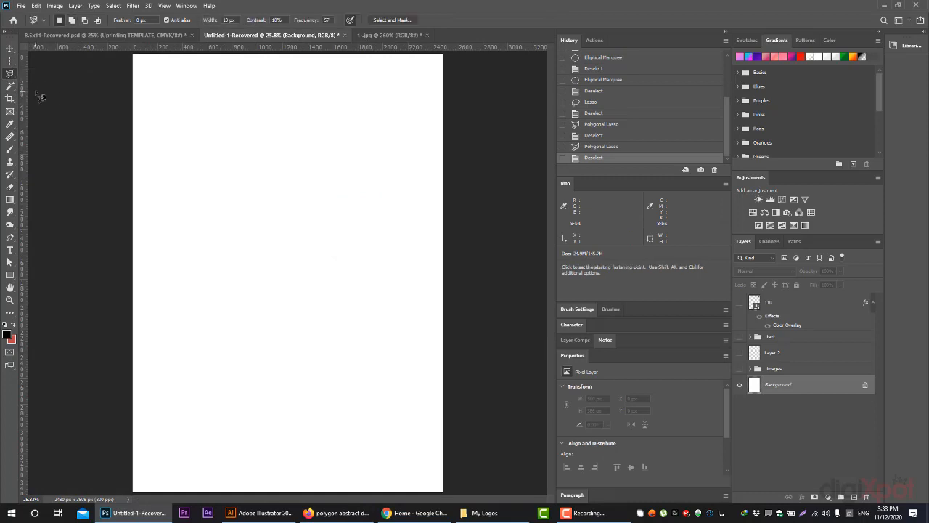
Trace part of the awning in 1-.jpg with the Magnetic Lasso, about 113 × 30 px, and clear the selection
left_click(385, 36)
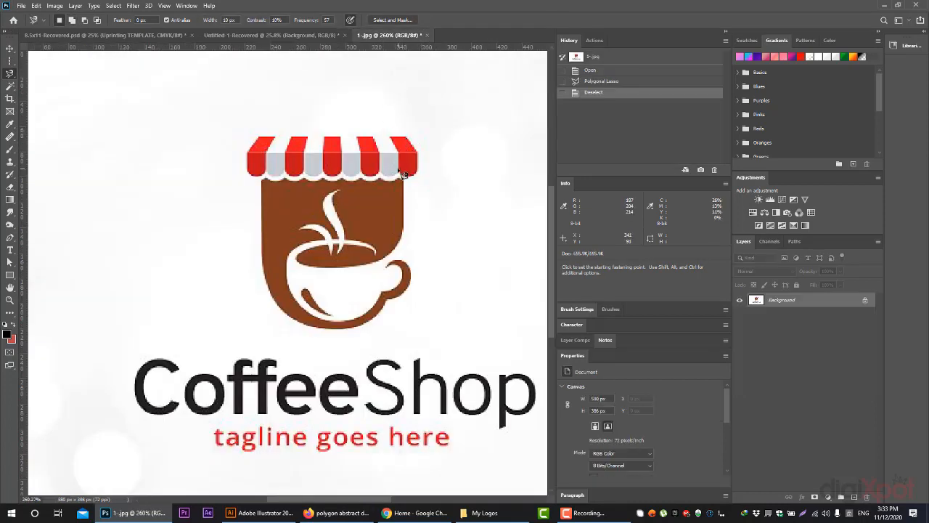
scroll(410, 178, "down", 1)
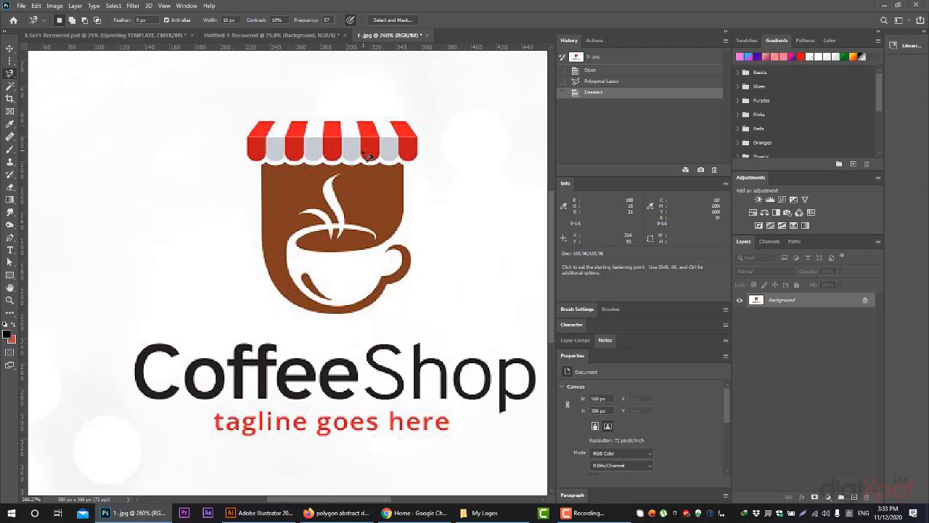
left_click(247, 138)
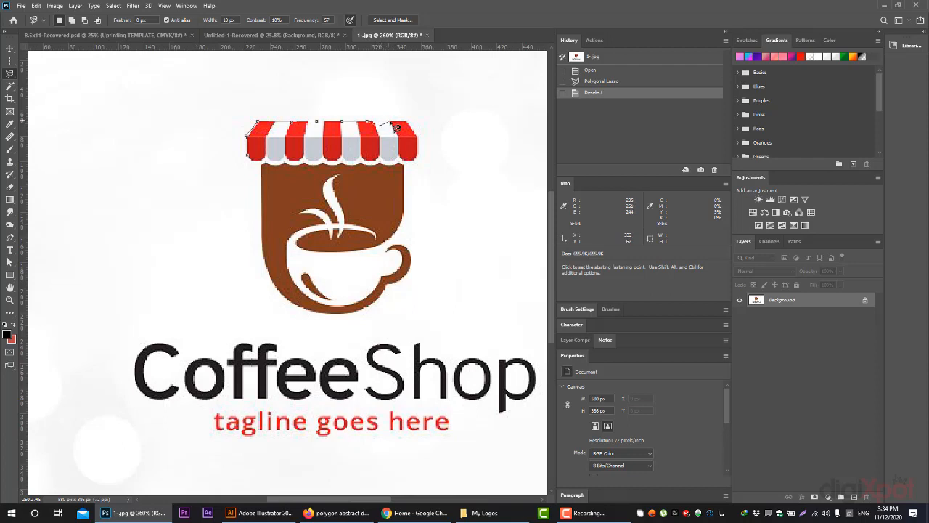
double_click(386, 133)
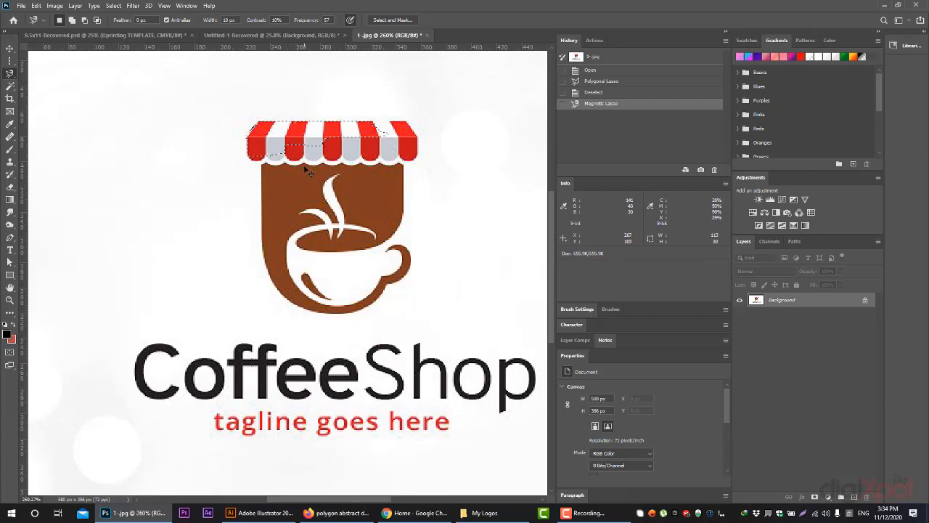
key("ctrl+d")
Trace the brown coffee-cup shape below the awning with a closed Magnetic Lasso selection about 120 × 120 px
left_click(267, 172)
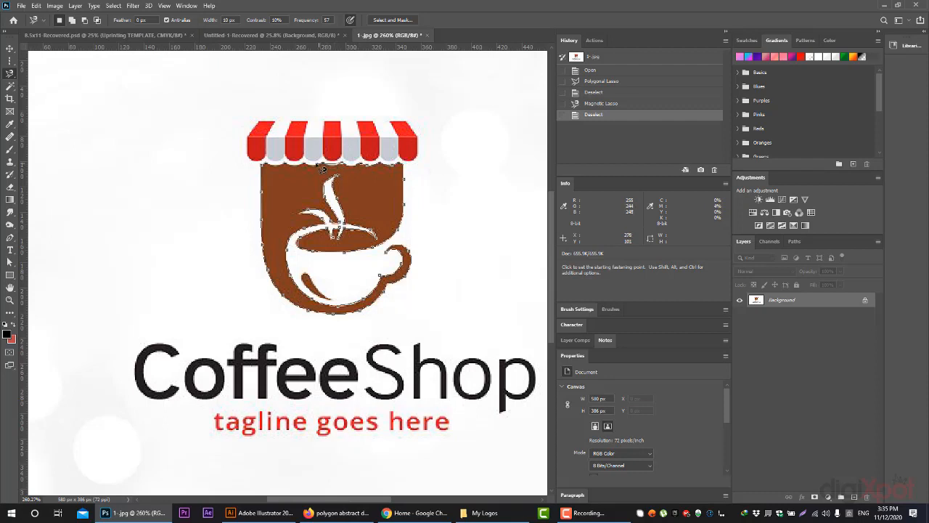
left_click(266, 171)
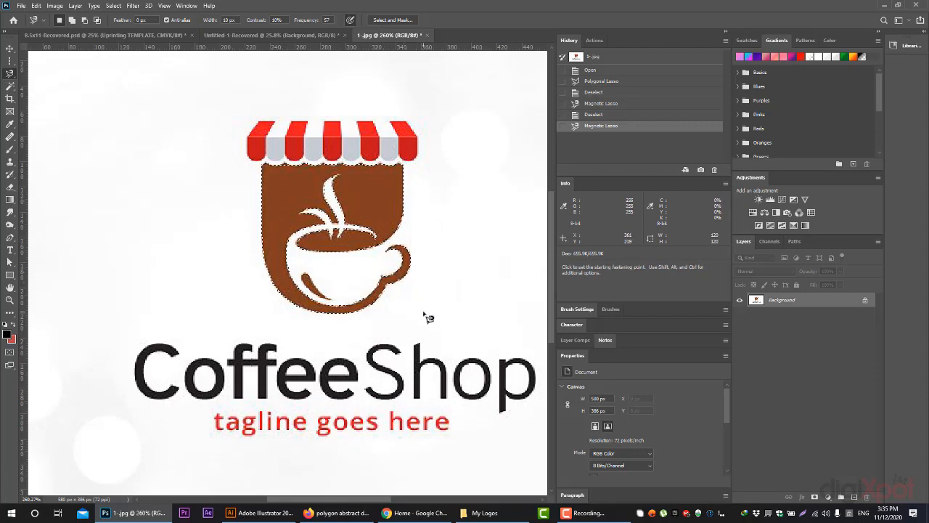
Preview the coffee-cup selection in Select and Mask with a lower Transparency, and leave without applying it
left_click(391, 20)
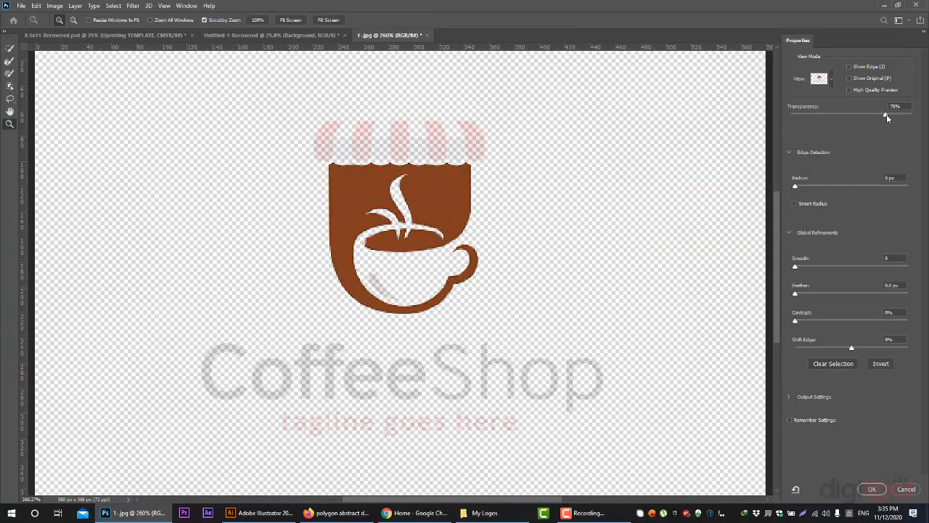
left_click_drag(886, 114, 873, 130)
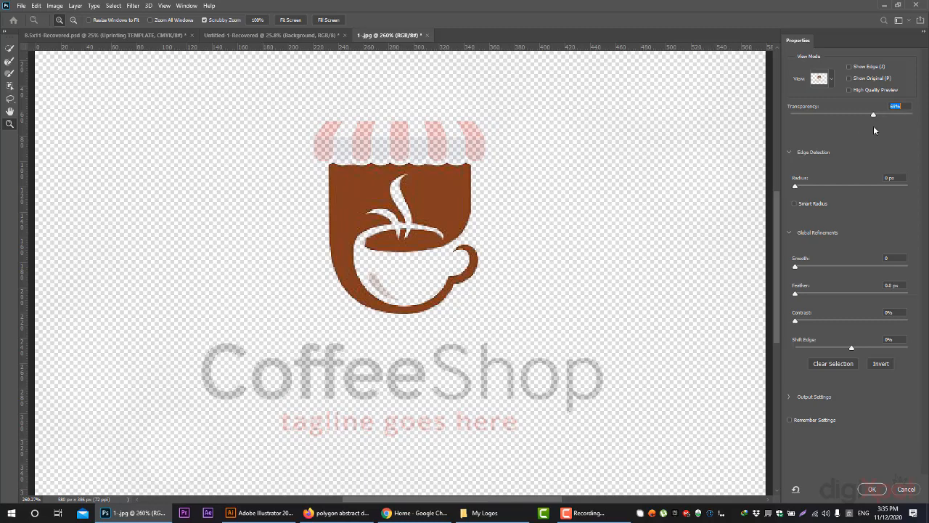
left_click(906, 488)
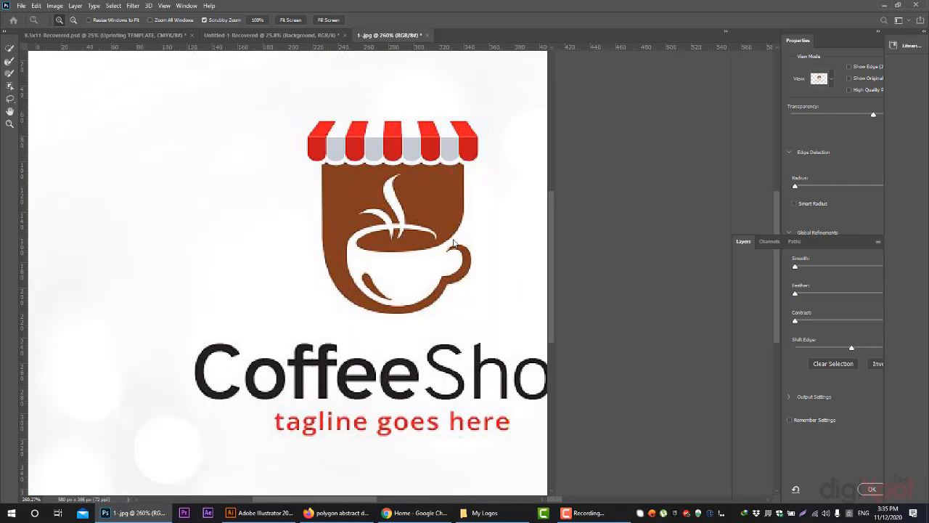
Invert the coffee-cup selection and open it in Select and Mask
left_click(113, 6)
left_click(130, 44)
left_click(392, 21)
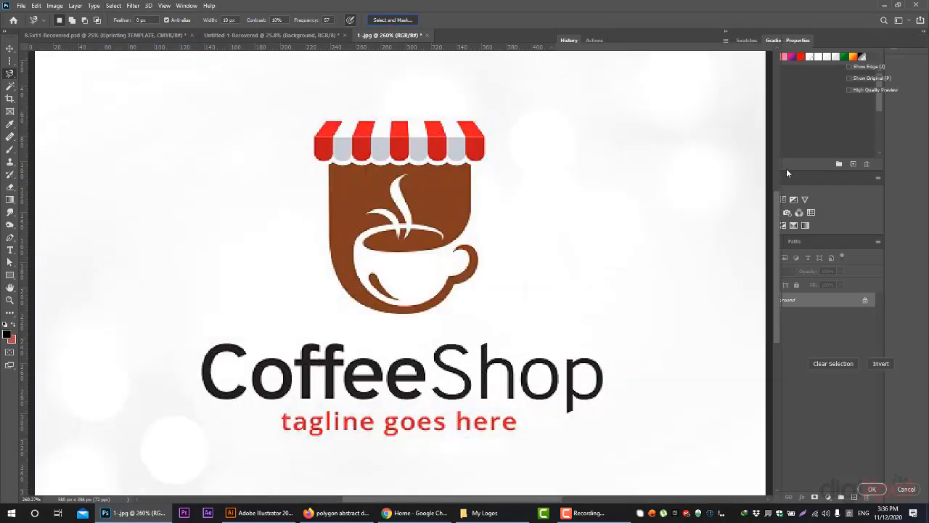
Set the preview Transparency to 19% and the Edge Detection Radius to 1 px
left_click_drag(876, 113, 857, 121)
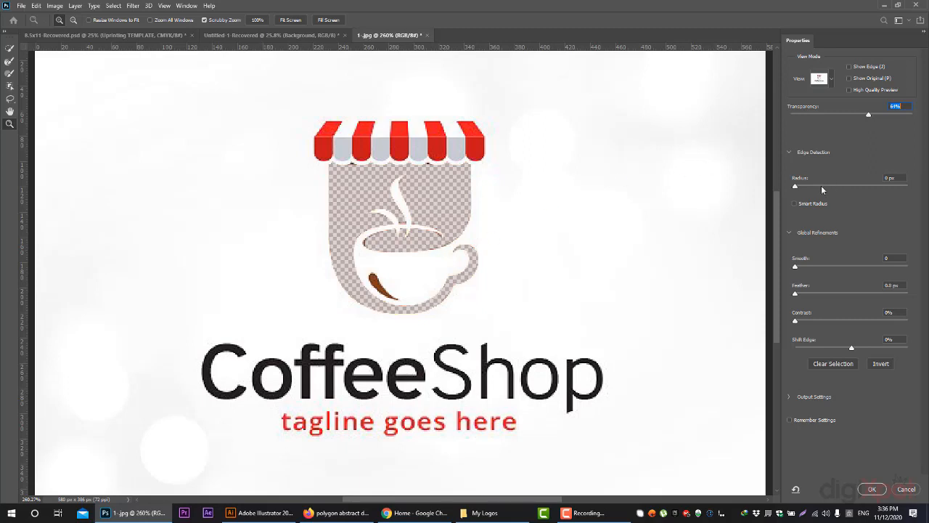
mouse_move(821, 188)
left_mouse_down()
mouse_move(849, 187)
mouse_move(815, 187)
left_mouse_up()
left_click_drag(855, 114, 814, 116)
mouse_move(804, 187)
left_mouse_down()
mouse_move(876, 187)
mouse_move(792, 188)
mouse_move(802, 186)
left_mouse_up()
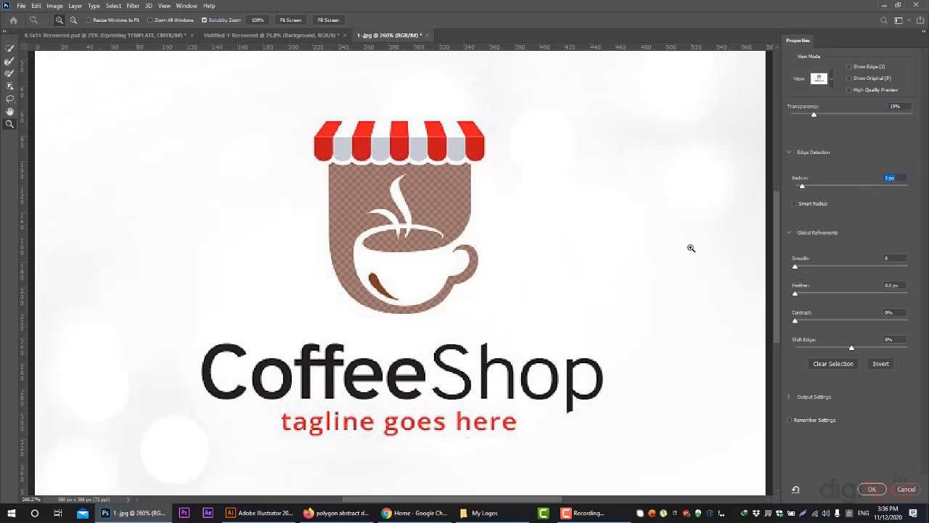
Try Smooth at 100 and Feather at 1000 px on the selection, leaving Smooth at 9 and Feather at 0 px
left_click_drag(805, 270, 925, 253)
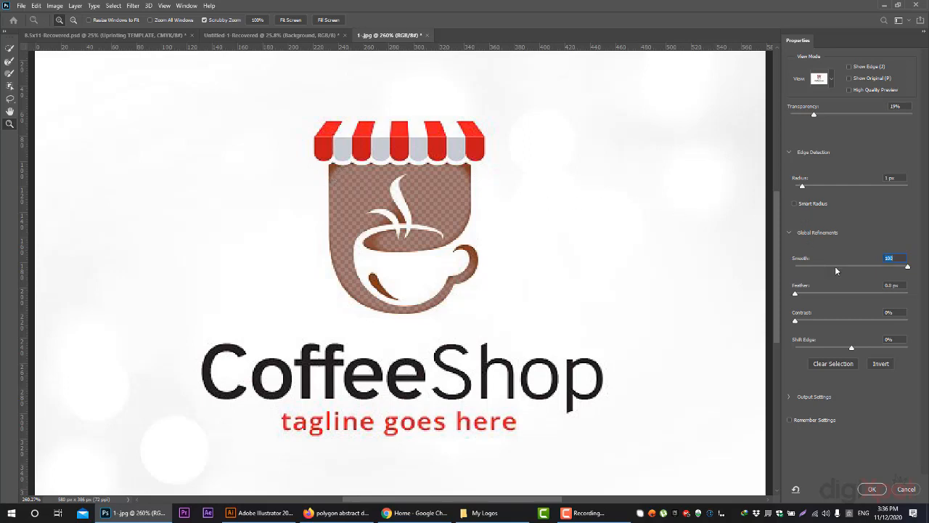
left_click_drag(836, 270, 803, 269)
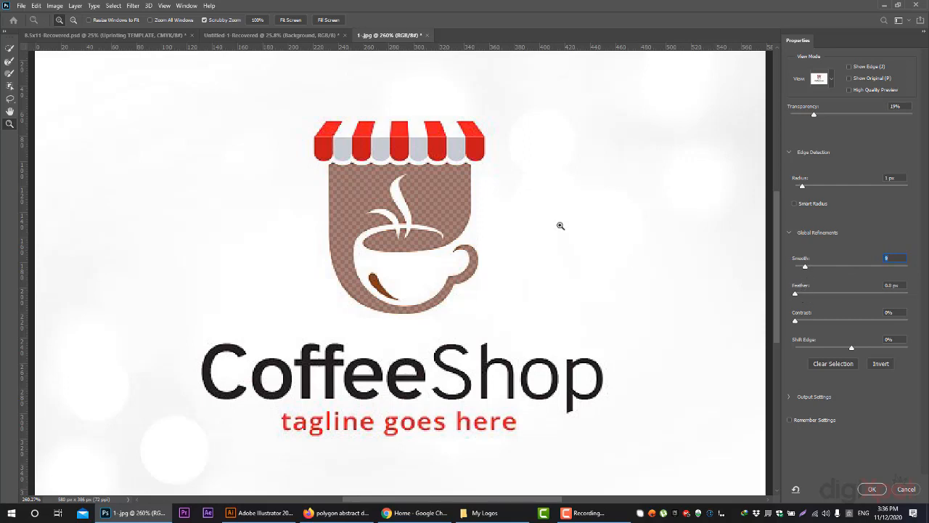
left_click_drag(819, 294, 912, 293)
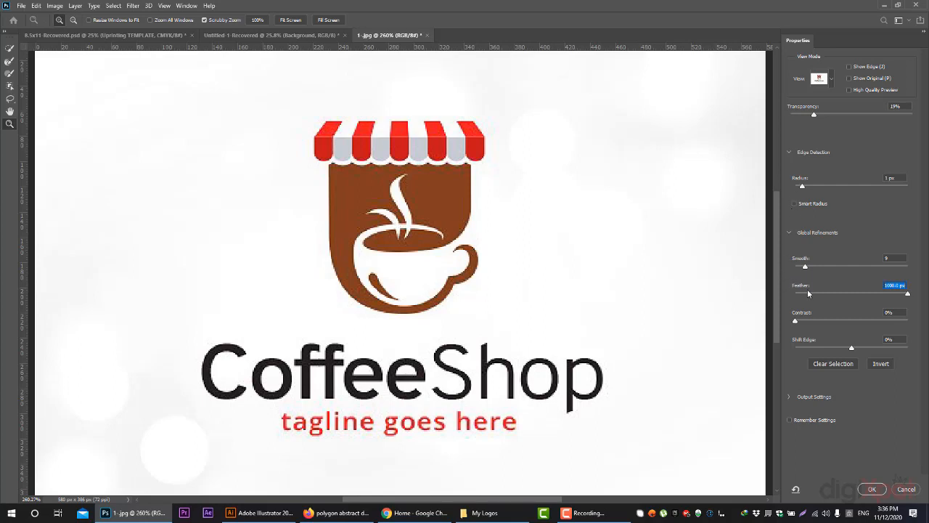
left_click_drag(807, 296, 801, 300)
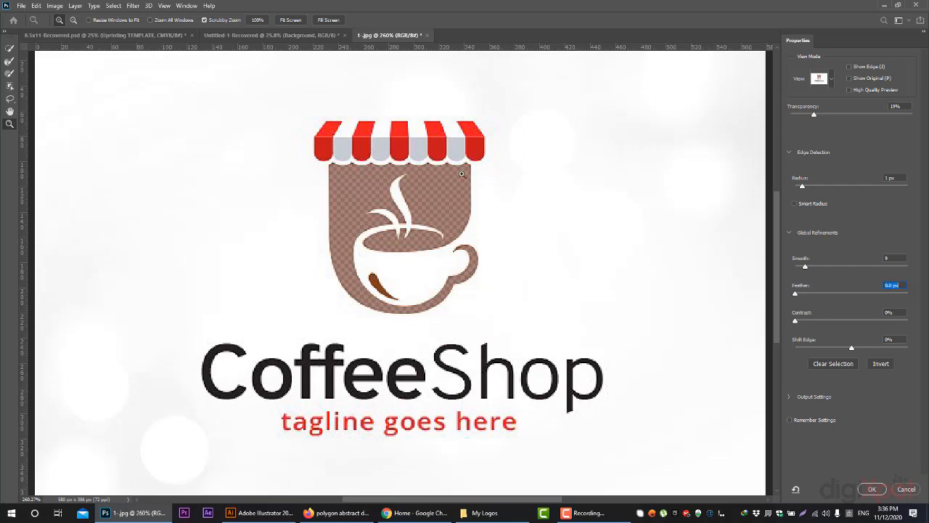
Set the selection's Contrast to 15% and Shift Edge to about -78%, and apply the refinement
left_click(797, 320)
type("100")
key("Return")
left_click_drag(881, 331, 782, 324)
left_click_drag(853, 350, 915, 352)
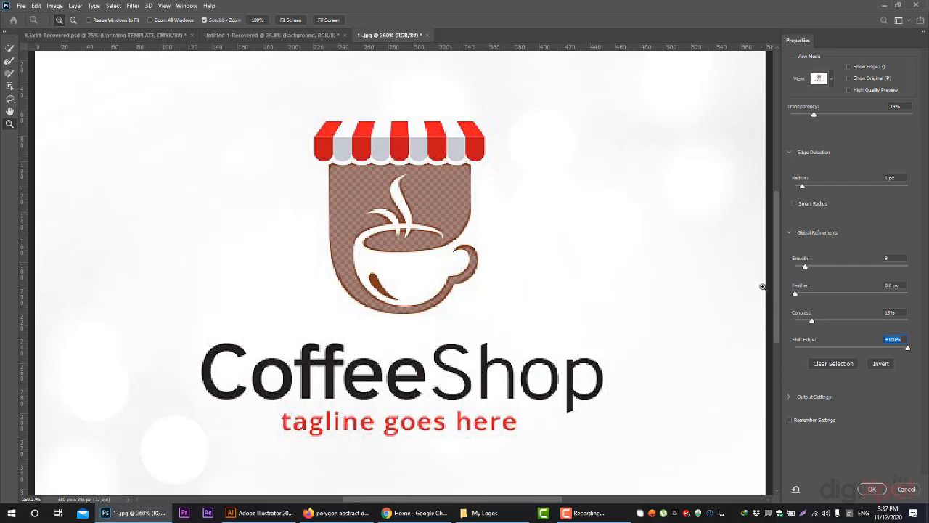
left_click_drag(865, 355, 808, 349)
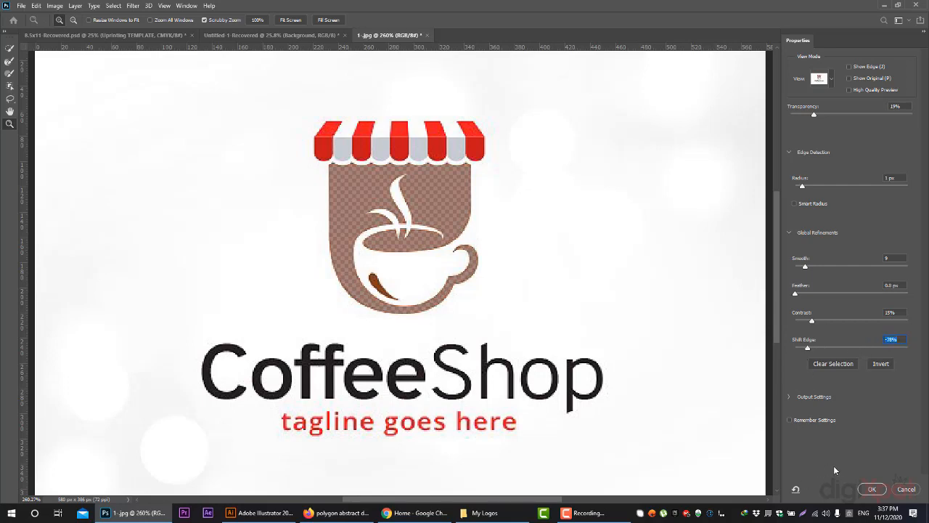
left_click(871, 489)
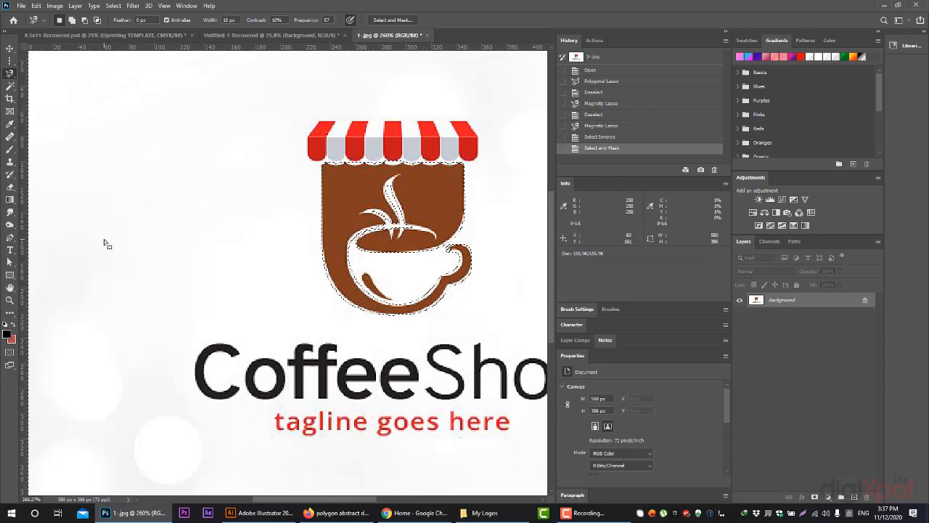
Deselect and draw an Object Selection rectangle around the whole logo, including its text
key("ctrl+d")
left_click(10, 299)
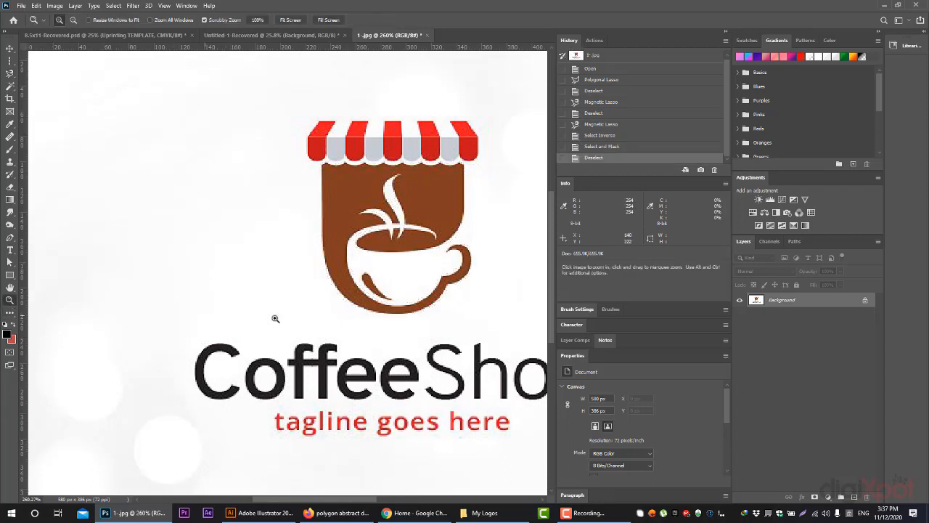
left_click_drag(275, 318, 137, 191)
left_click(12, 88)
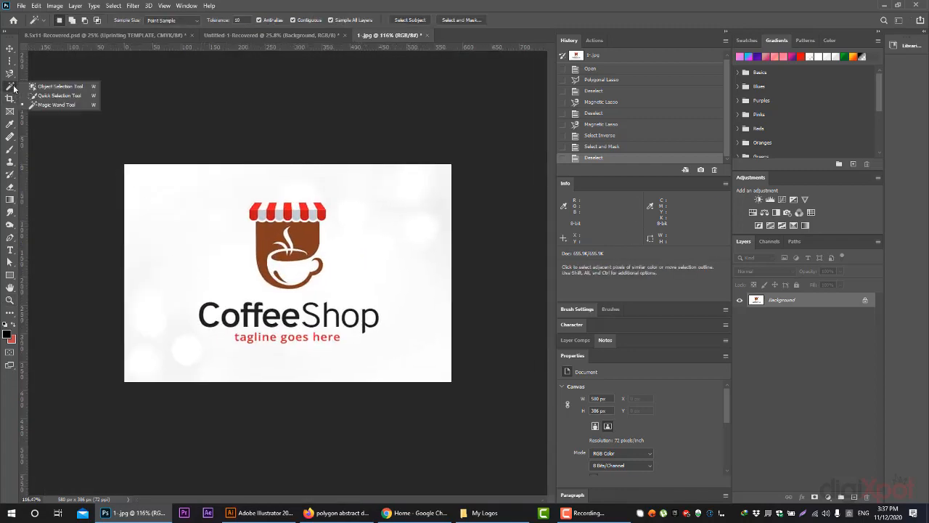
left_click(57, 87)
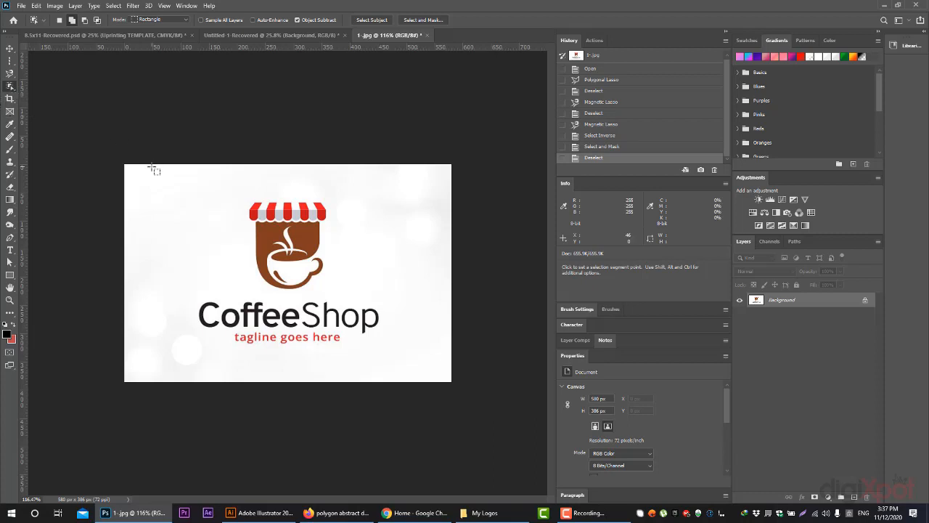
left_click(10, 87)
left_click(56, 91)
left_click_drag(158, 193, 417, 361)
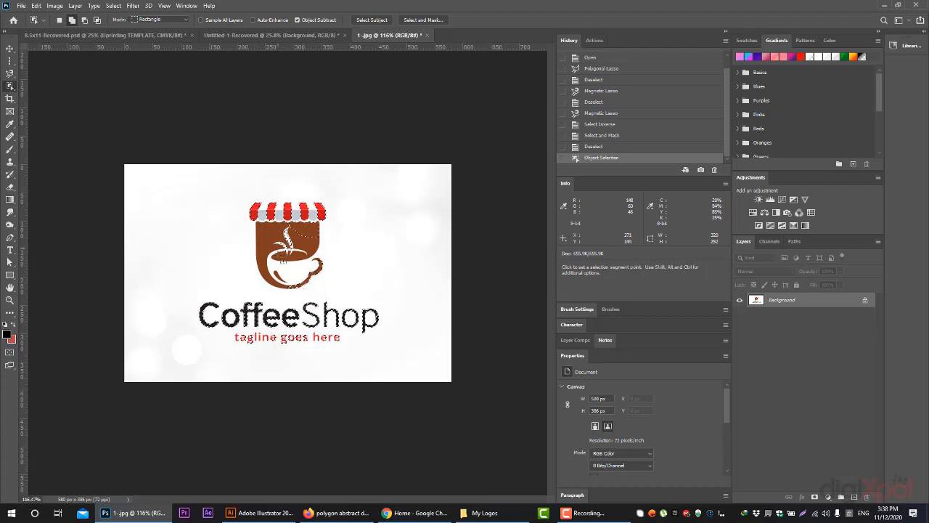
Reselect only the CoffeeShop wordmark with the Object Selection tool, and test the Eraser on it, undoing the stroke
key("ctrl+d")
left_click_drag(179, 295, 406, 356)
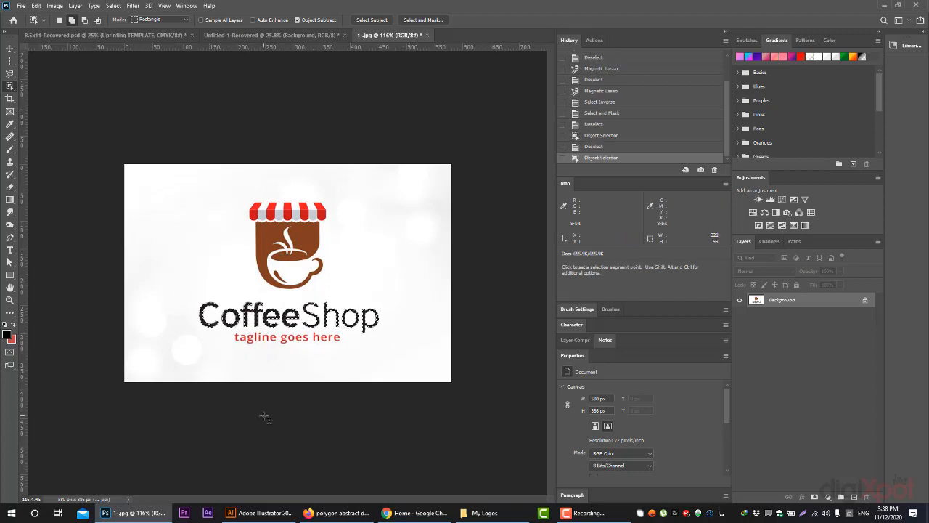
left_click(10, 187)
left_click(60, 189)
mouse_move(220, 303)
left_mouse_down()
mouse_move(244, 301)
mouse_move(342, 300)
mouse_move(304, 287)
left_mouse_up()
key("ctrl+z")
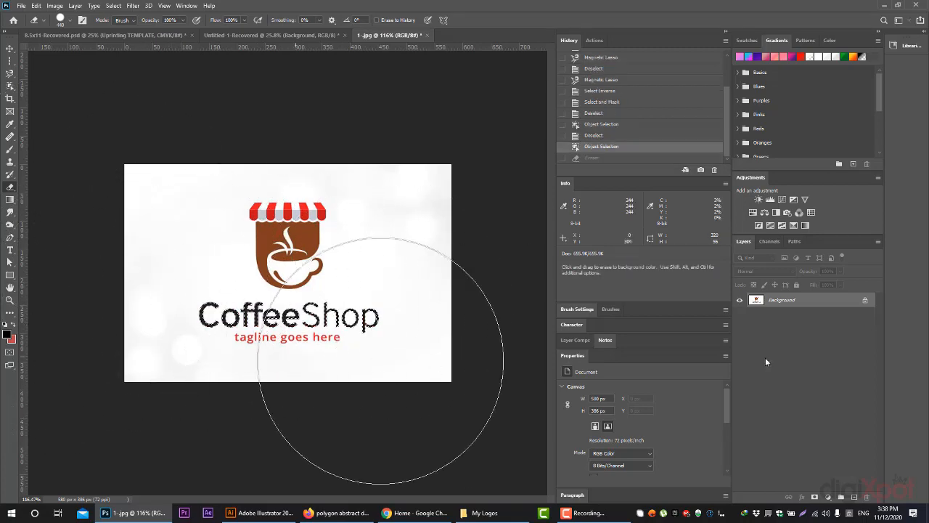
Convert the locked background into a regular layer and test erasing the selected wordmark, undoing the stroke
left_click(865, 299)
left_click_drag(230, 298, 349, 301)
key("ctrl+z")
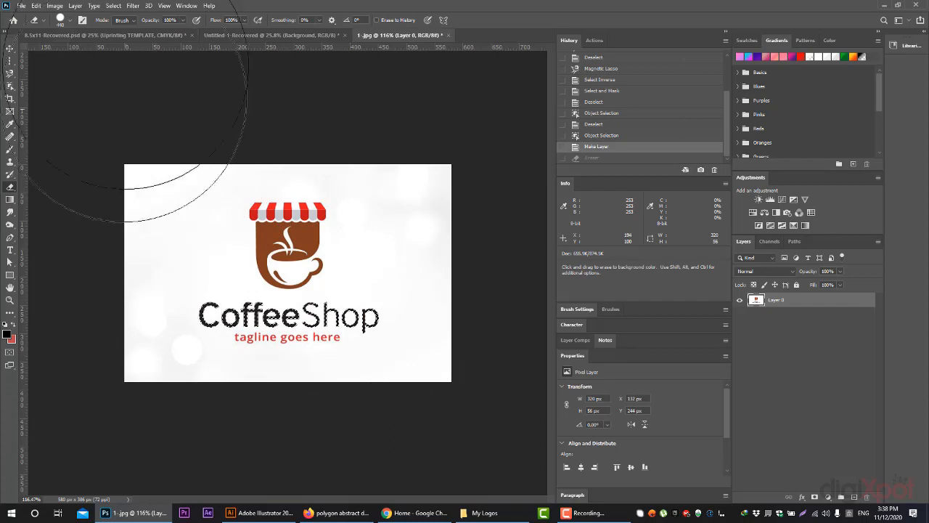
Invert the wordmark selection, erase everything around the CoffeeShop text, and undo the erasure
left_click(114, 6)
left_click(133, 45)
left_click_drag(208, 342, 415, 312)
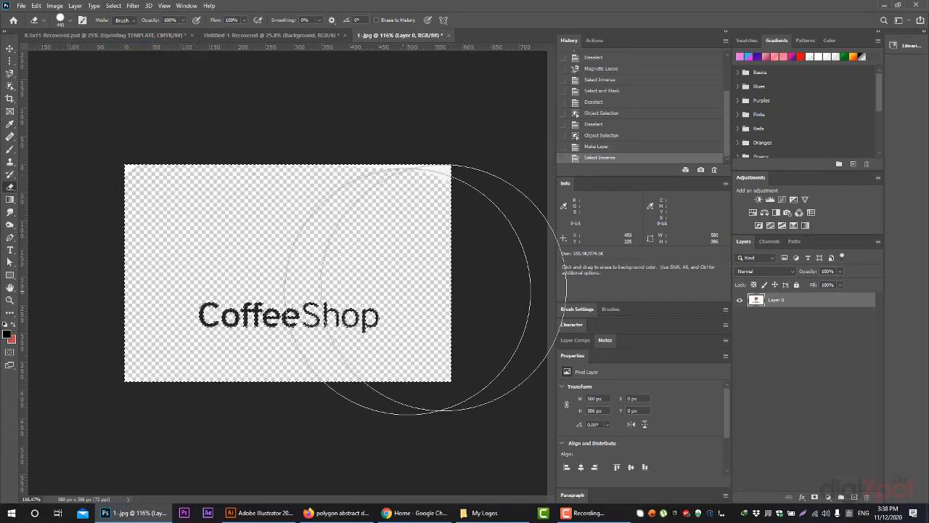
key("ctrl+d")
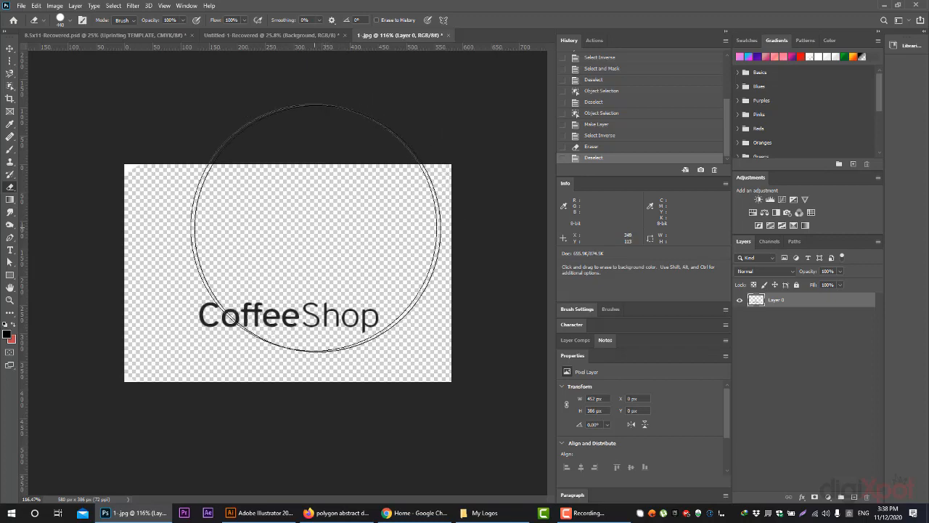
key("ctrl+z")
key("ctrl+z")
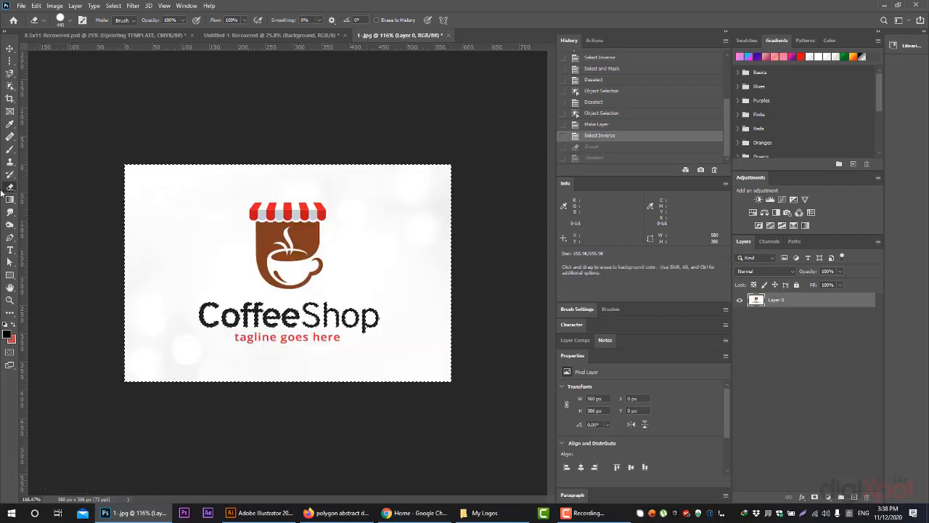
Deselect, switch to the Quick Selection tool in new-selection mode, and review its brush settings
left_click(10, 87)
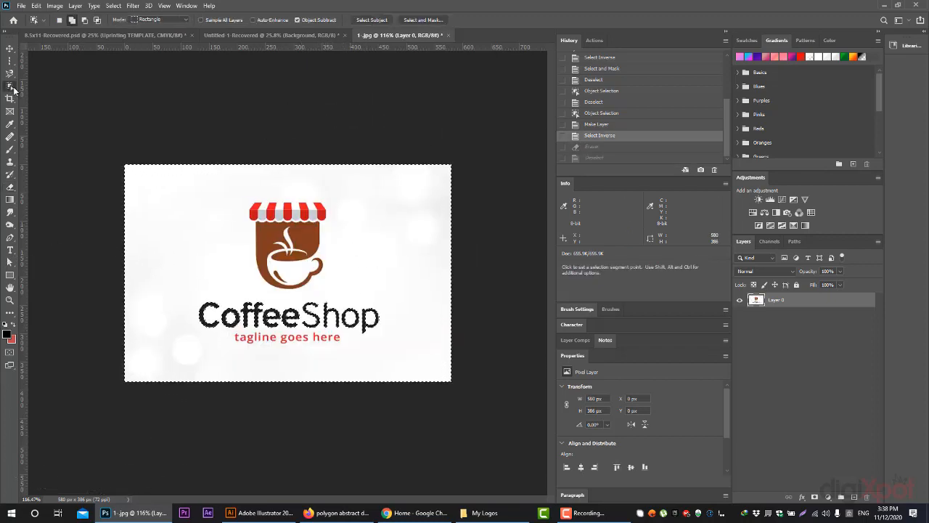
key("ctrl+d")
left_click(11, 88)
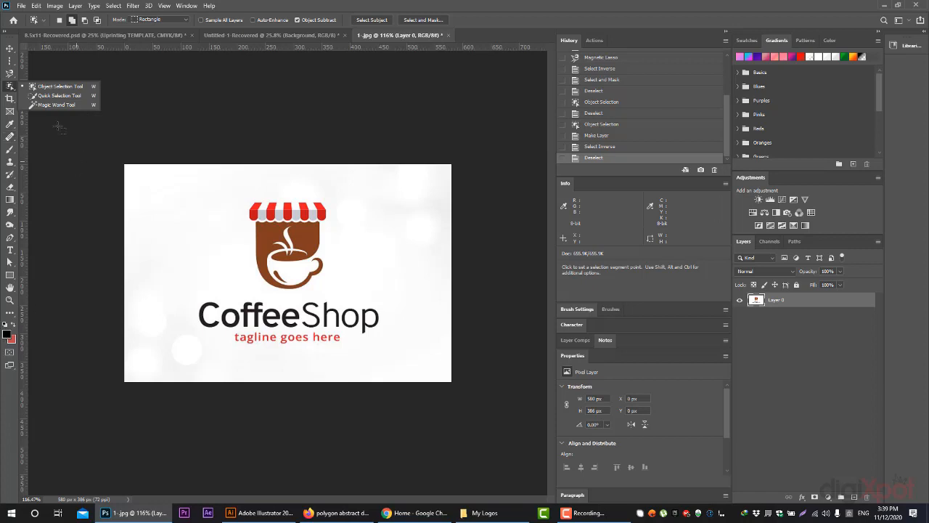
left_click(17, 89)
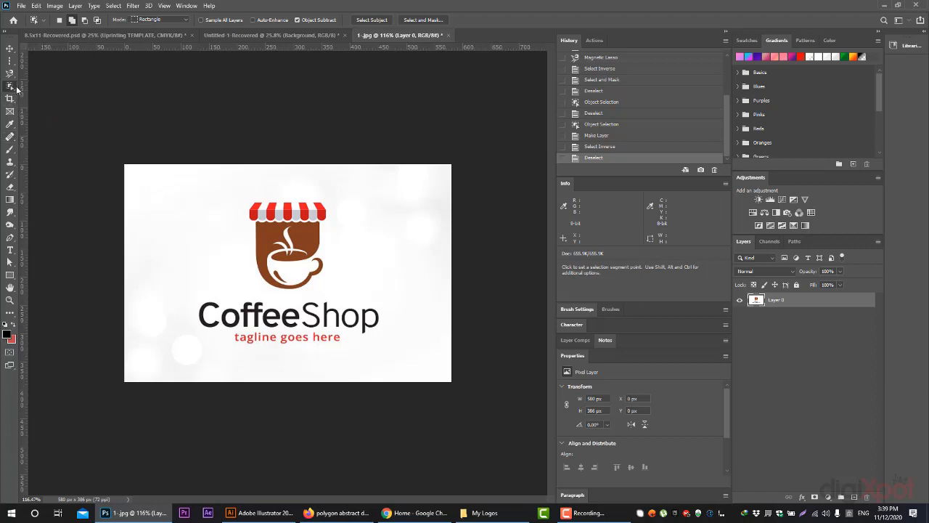
right_click(6, 89)
left_click(44, 96)
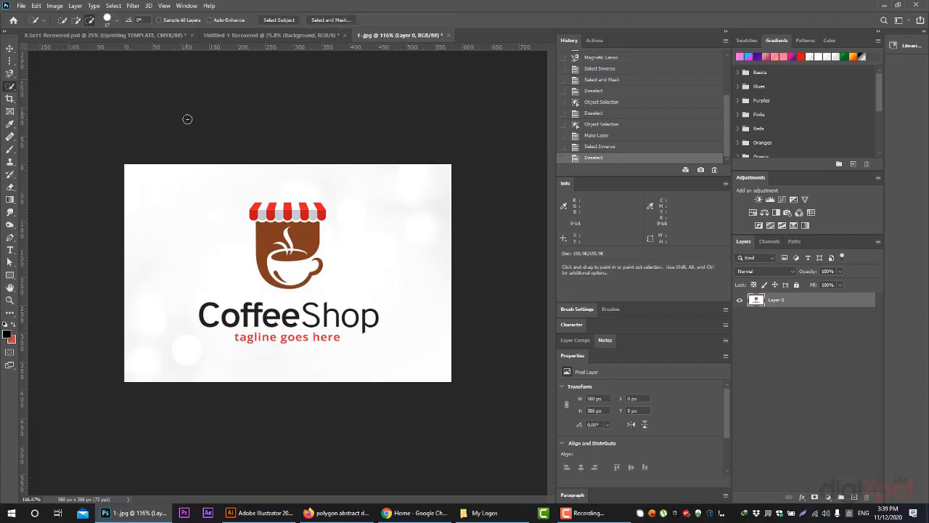
left_click(62, 20)
left_click(117, 20)
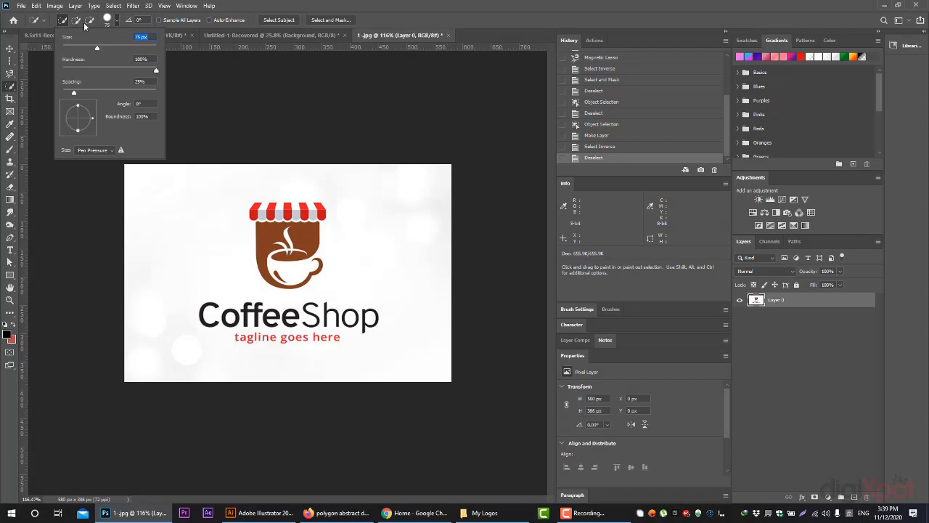
left_click(106, 21)
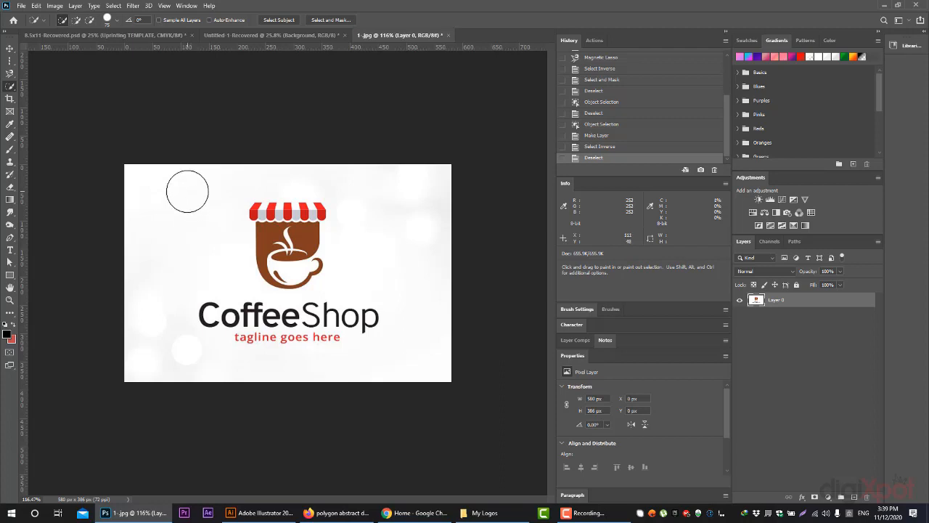
Paint a Quick Selection over the white background around the logo and its text
left_click(185, 192)
left_click(166, 207)
mouse_move(166, 207)
left_mouse_down()
mouse_move(155, 184)
mouse_move(194, 198)
mouse_move(204, 238)
mouse_move(169, 259)
mouse_move(153, 326)
mouse_move(165, 363)
mouse_move(277, 386)
mouse_move(374, 378)
mouse_move(403, 365)
mouse_move(413, 252)
left_mouse_up()
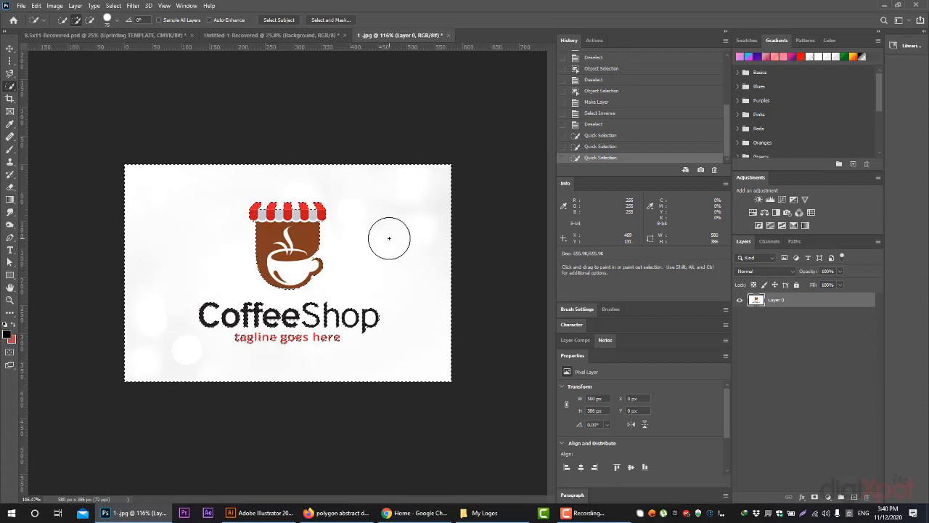
Deselect and select the white background around the logo with the Magic Wand
key("ctrl+d")
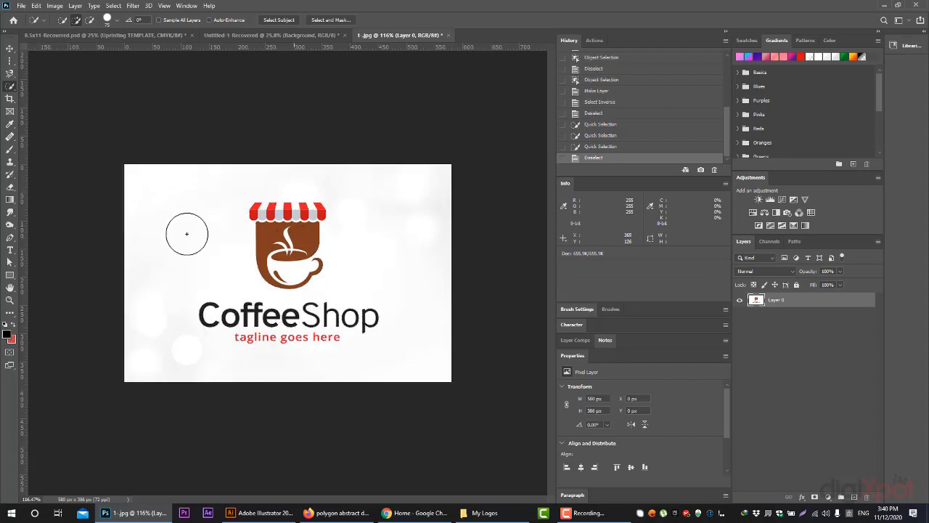
right_click(10, 87)
left_click(55, 105)
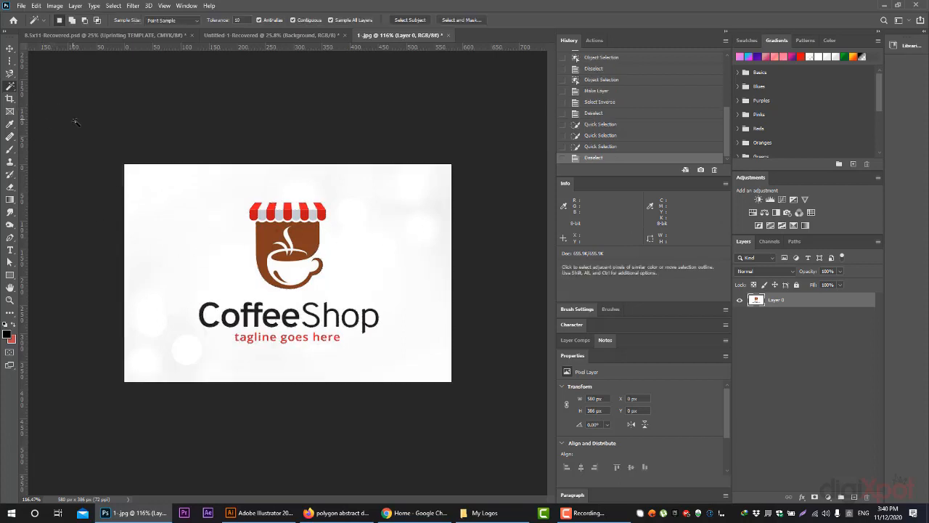
left_click(177, 195)
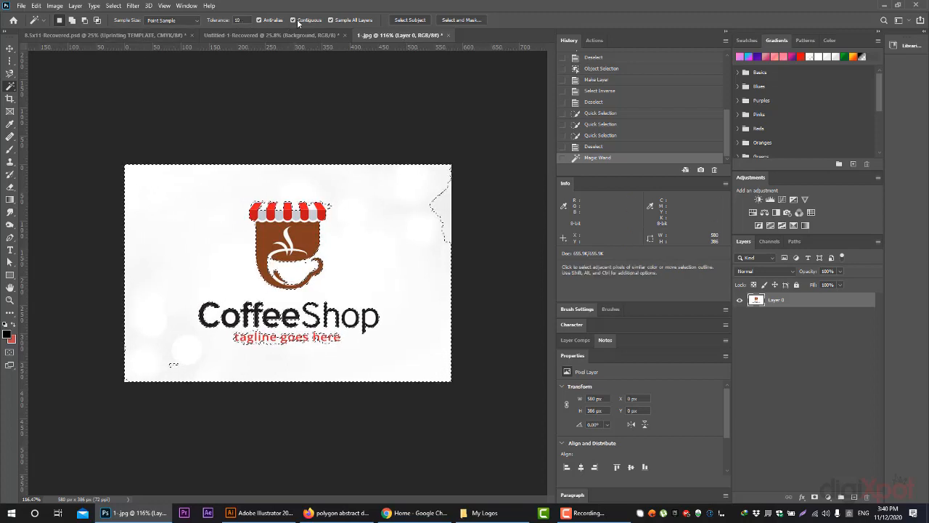
Set the Magic Wand's Tolerance to 22, clear the selection, and select the white background again
left_click(210, 20)
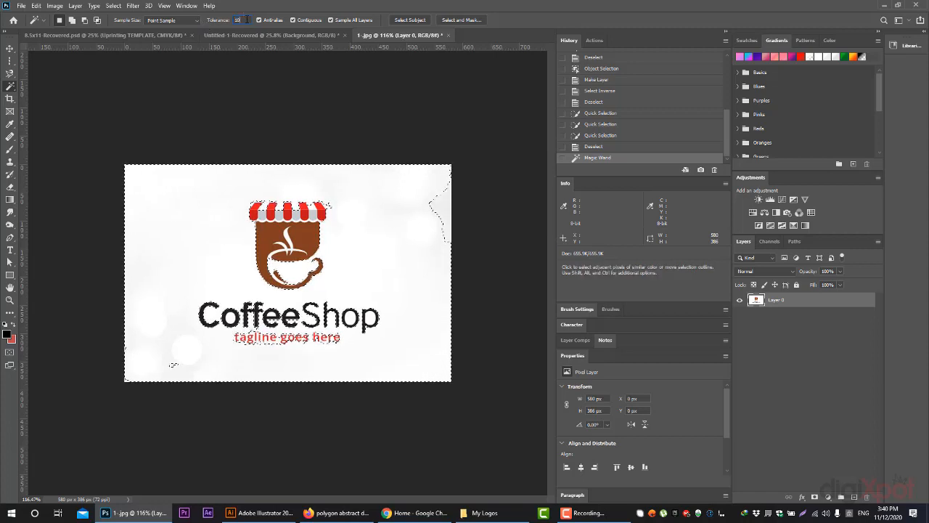
type("32")
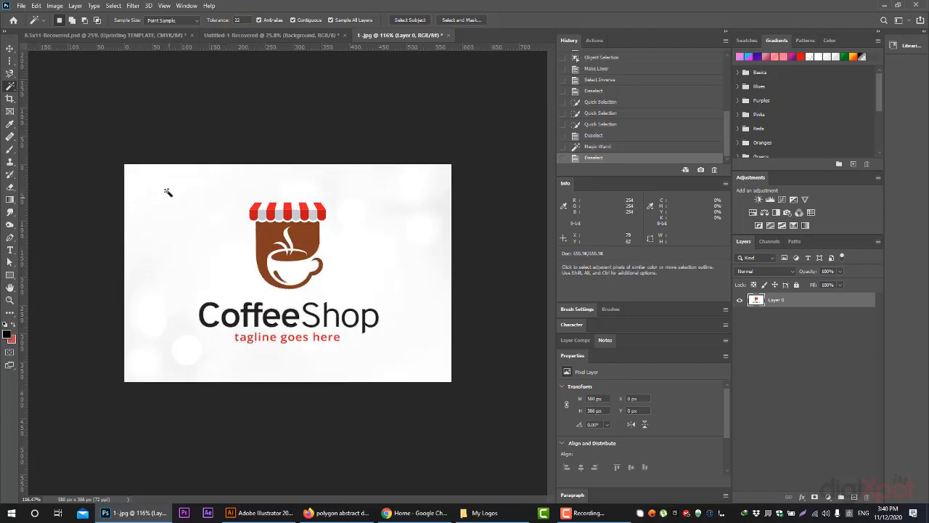
left_click(167, 190)
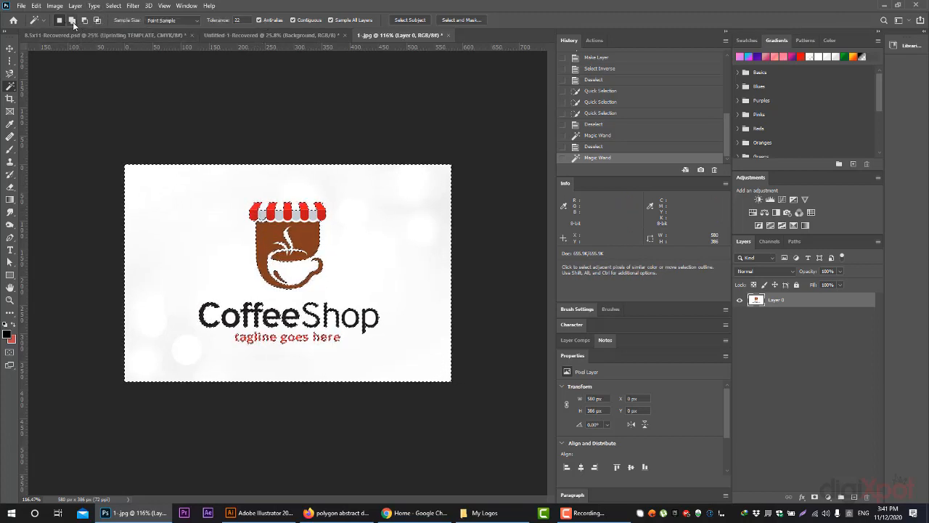
Subtract the grey awning stripes from the background selection with the Magic Wand
left_click(278, 211)
left_click(294, 211)
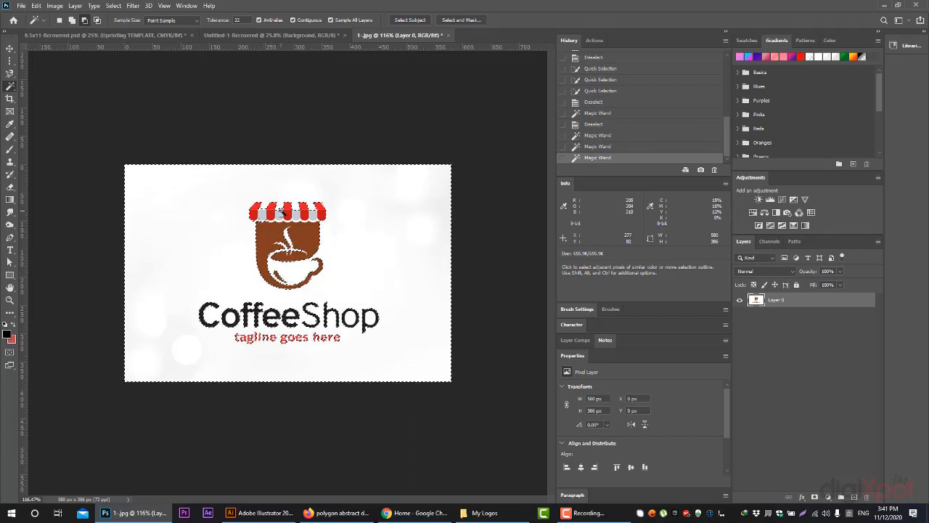
left_click(313, 211)
left_click(314, 212)
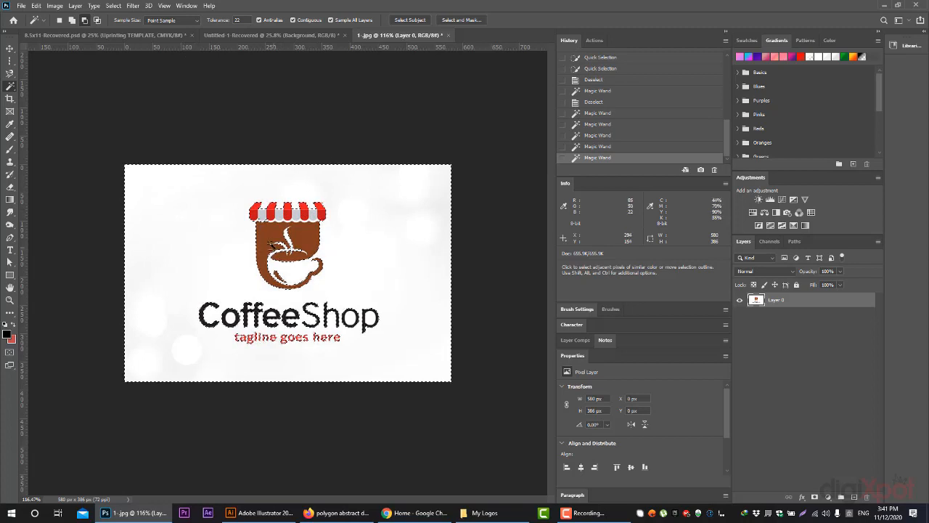
Subtract the awning's upper striped part and its remaining grey-stripe edges from the background selection with the Polygonal Lasso
left_click(10, 73)
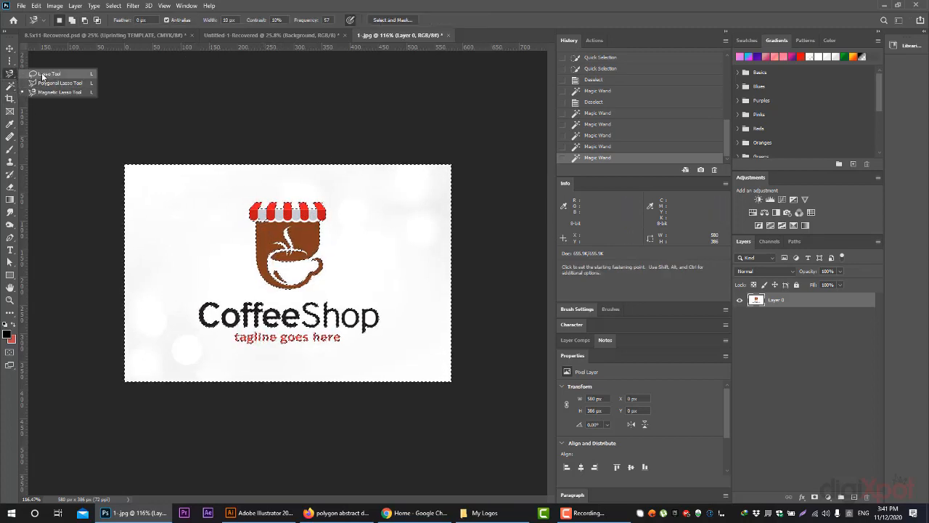
left_click(53, 82)
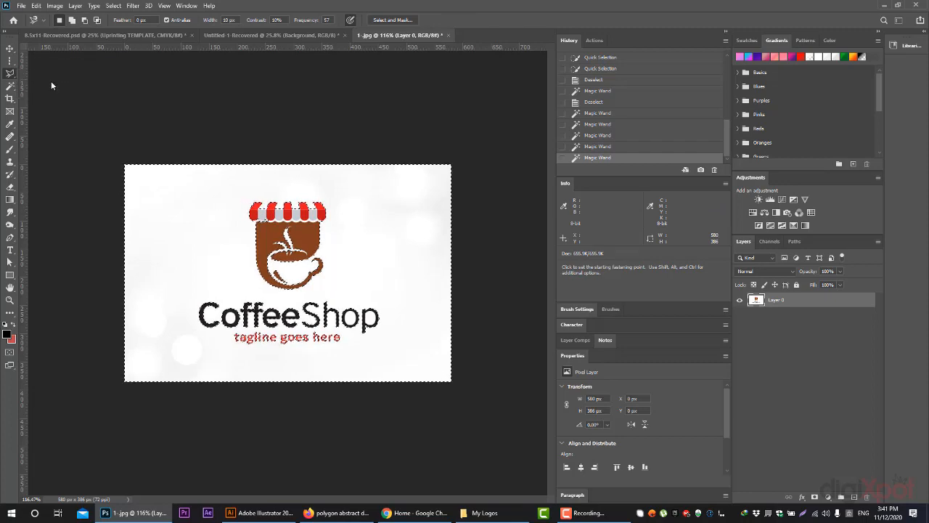
left_click(84, 20)
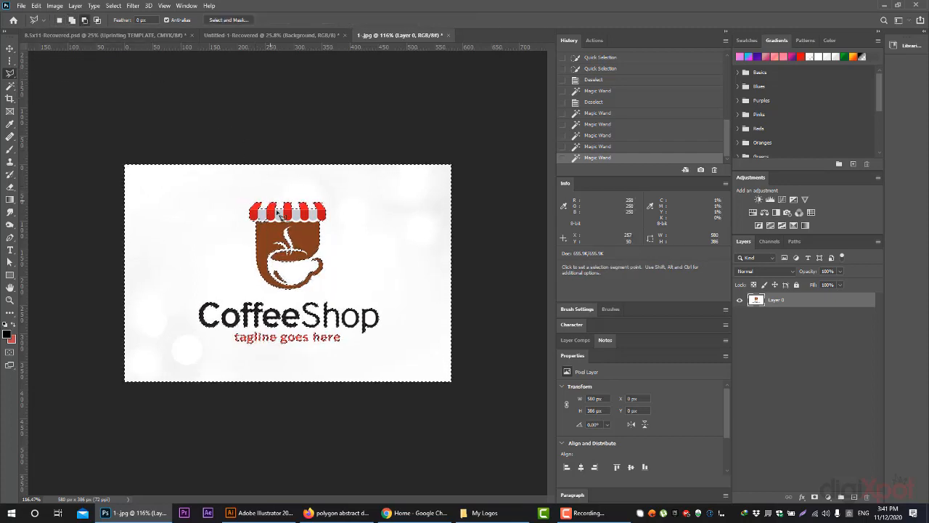
left_click(10, 299)
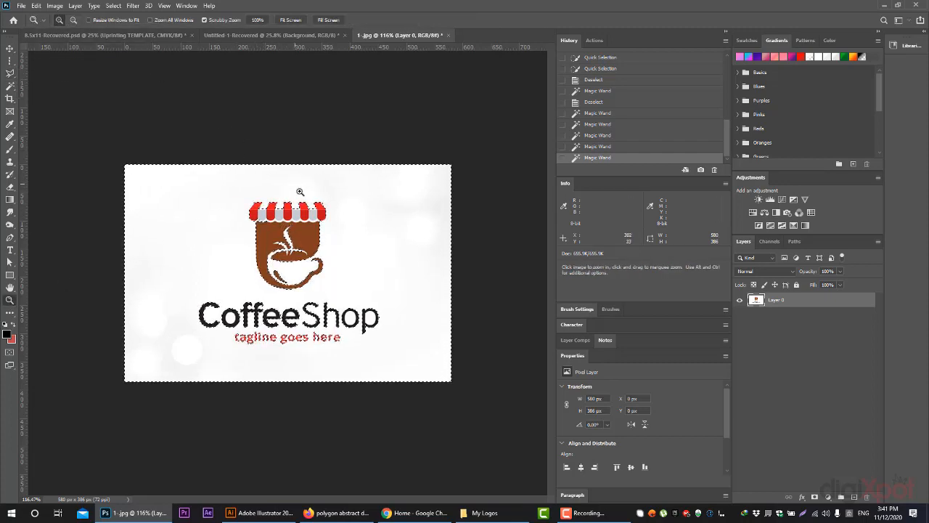
mouse_move(293, 198)
left_mouse_down()
mouse_move(349, 218)
mouse_move(341, 219)
left_mouse_up()
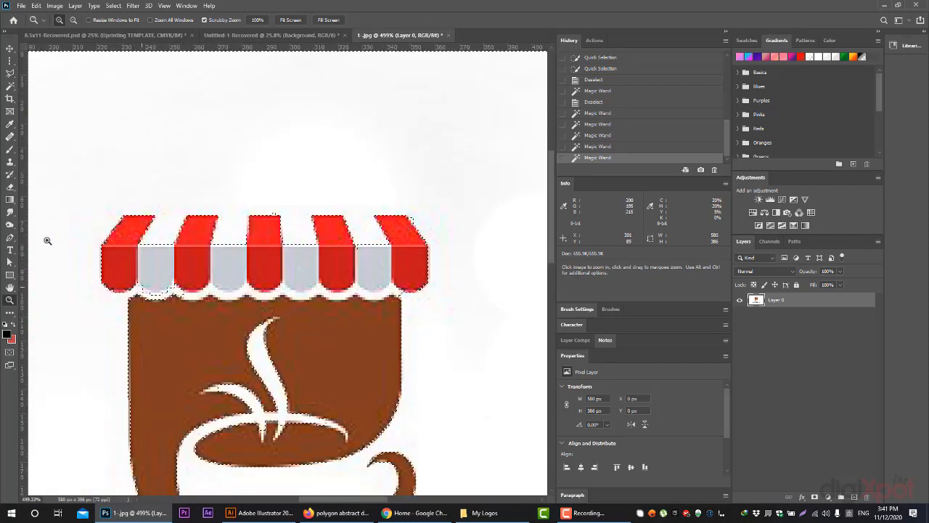
left_click(9, 74)
left_click(125, 215)
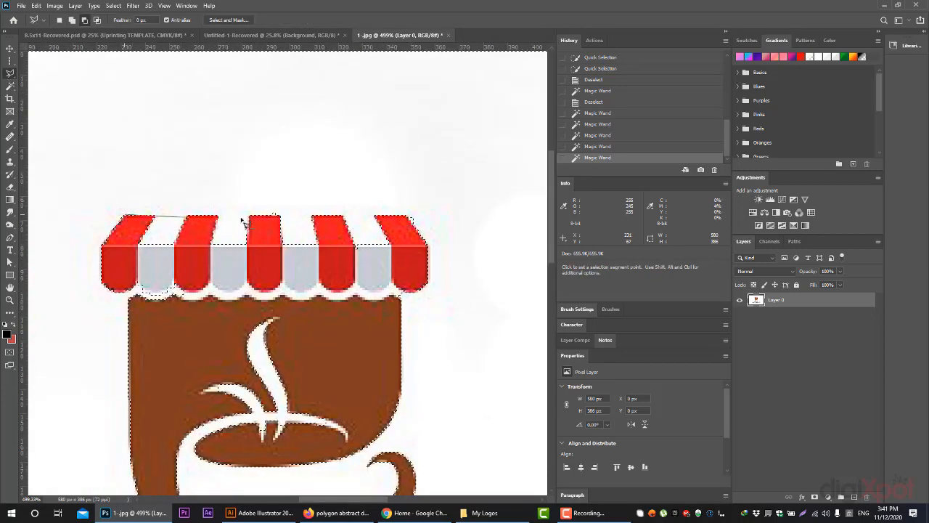
left_click(412, 216)
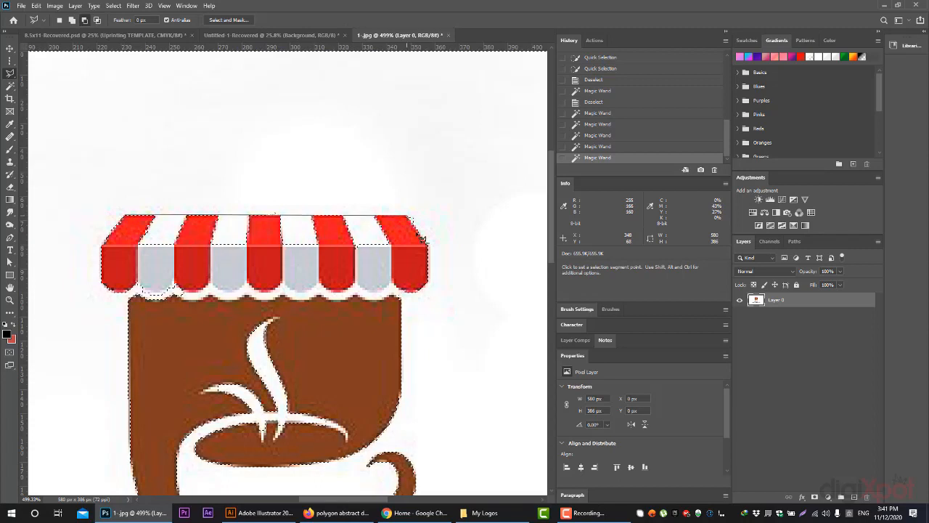
left_click(428, 247)
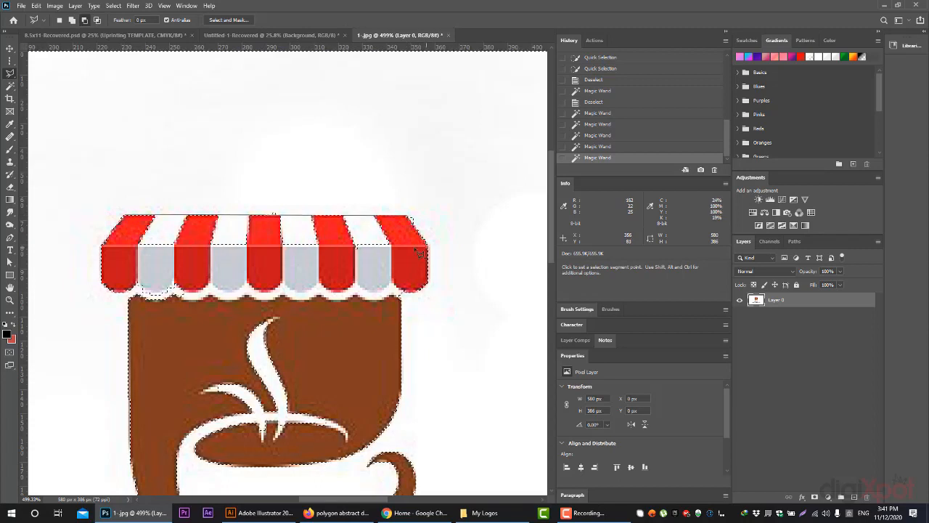
double_click(105, 247)
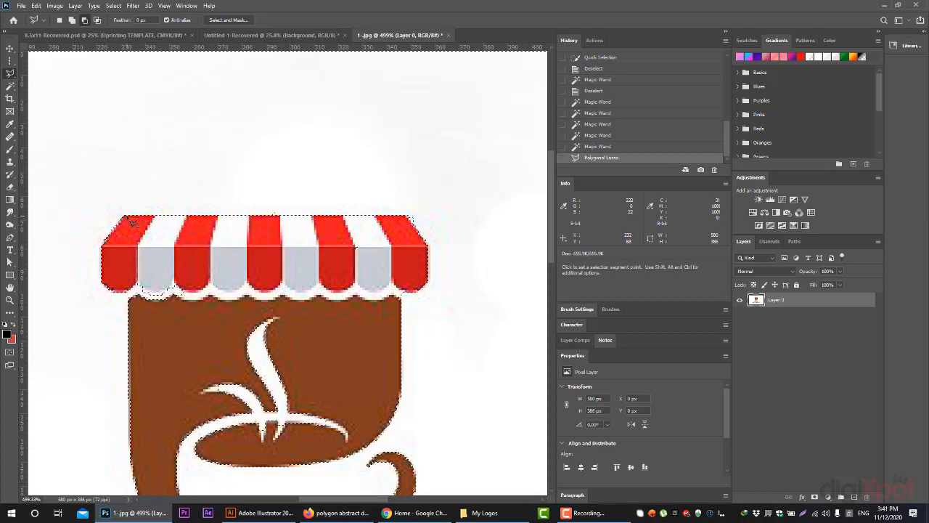
double_click(366, 265)
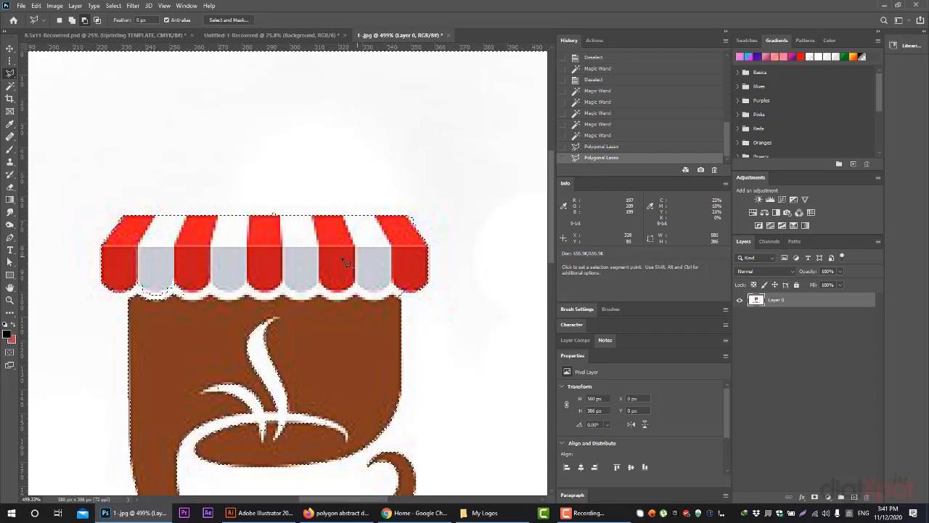
Keep the Magic Wand's Sample Size at Point Sample and clear the background selection
left_click(9, 300)
left_click_drag(236, 306, 172, 300)
left_click(11, 86)
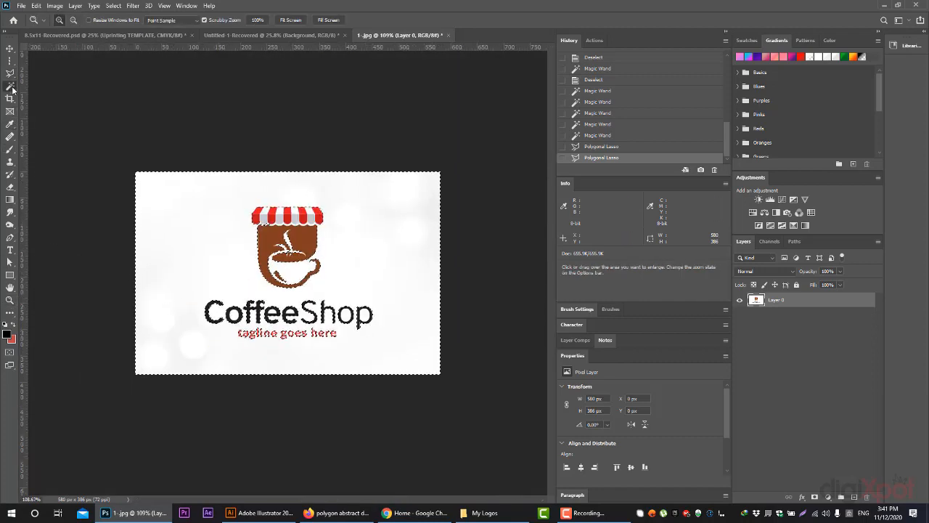
left_click(168, 21)
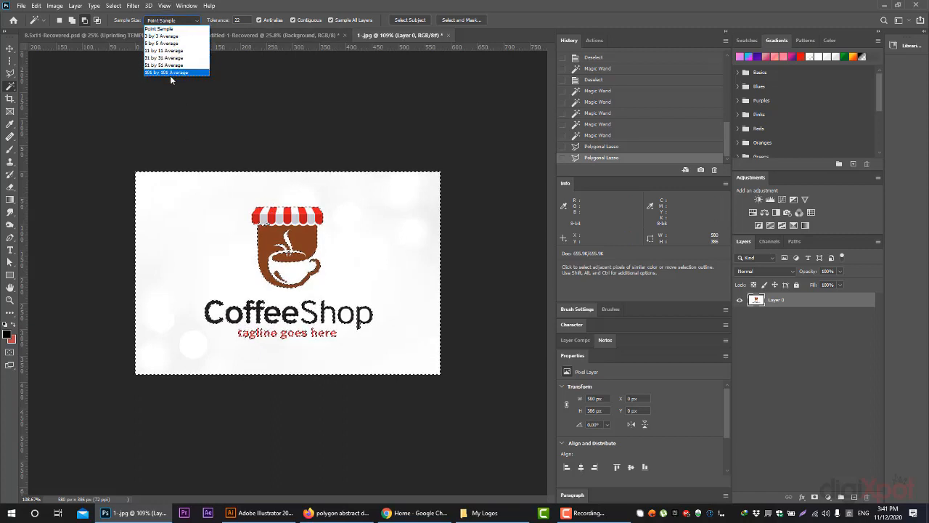
left_click(170, 29)
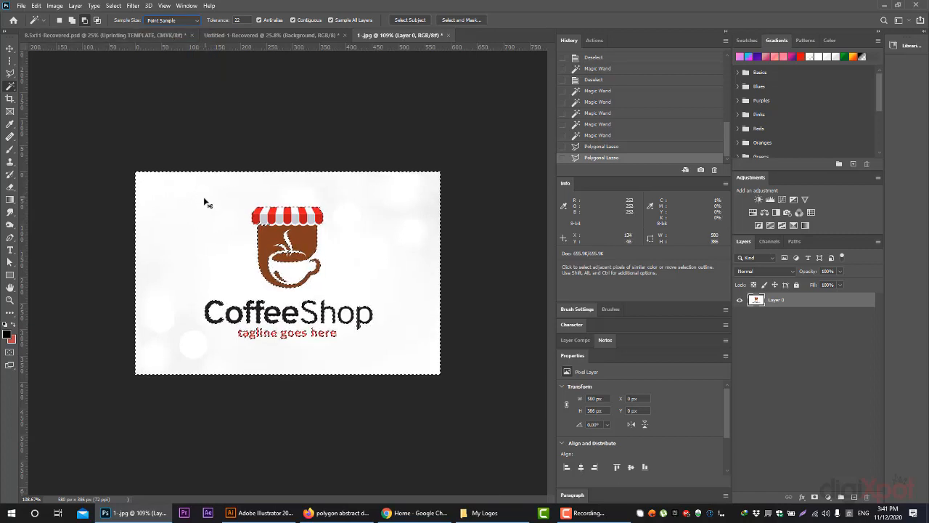
key("ctrl+d")
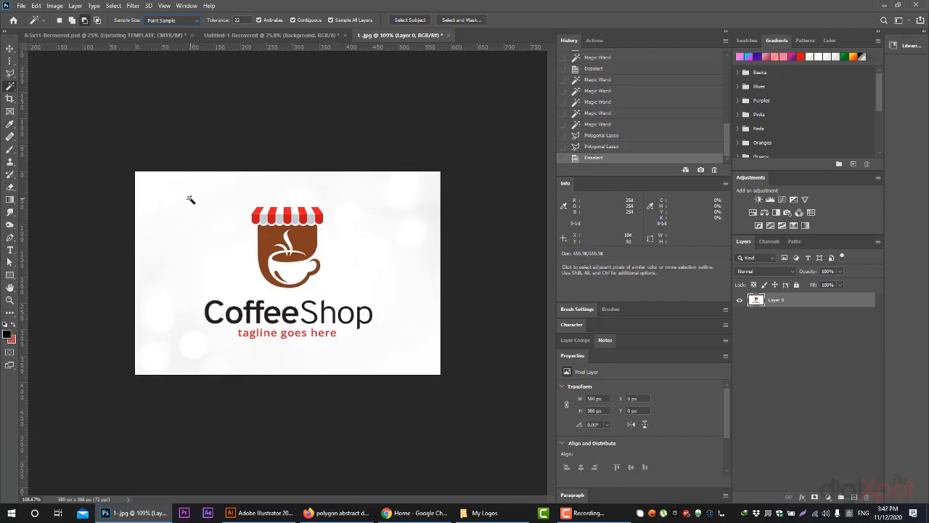
Set the Magic Wand's Sample Size to 3 by 3 Average and select the white background around the logo
left_click(182, 20)
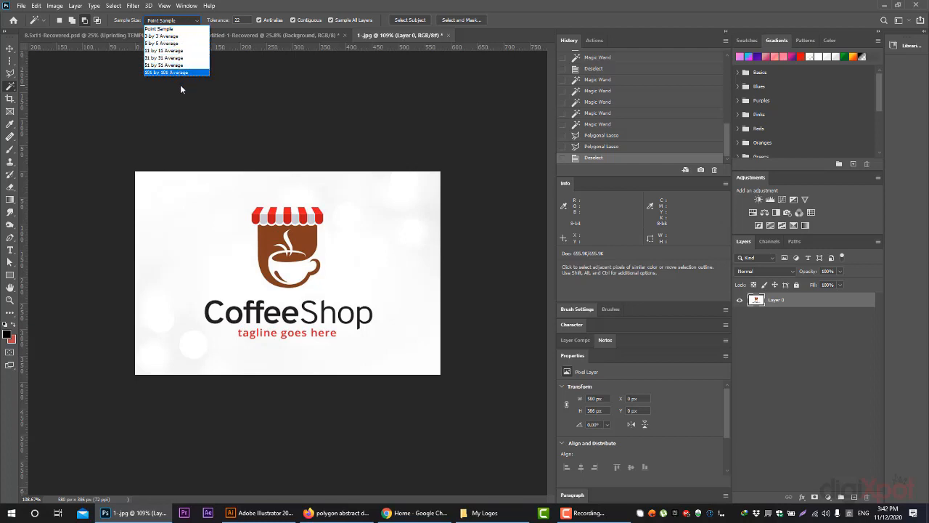
left_click(185, 36)
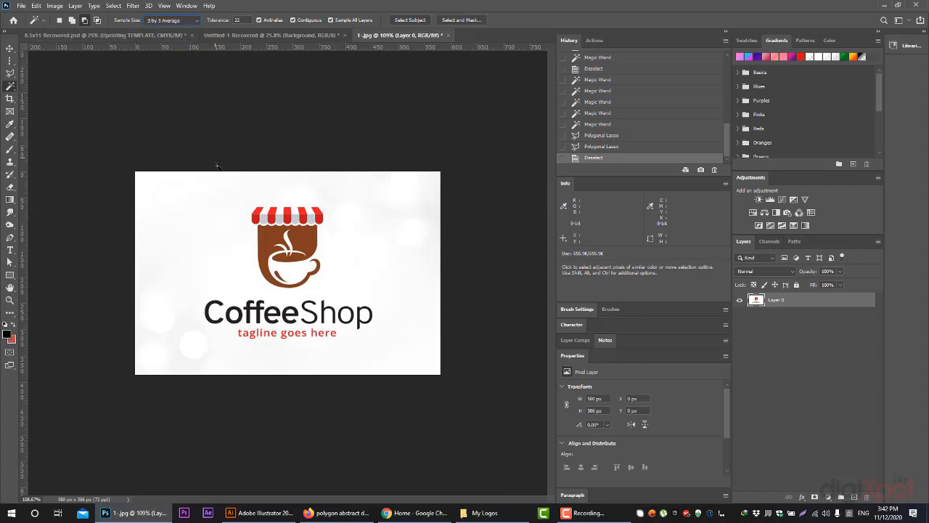
left_click(196, 218)
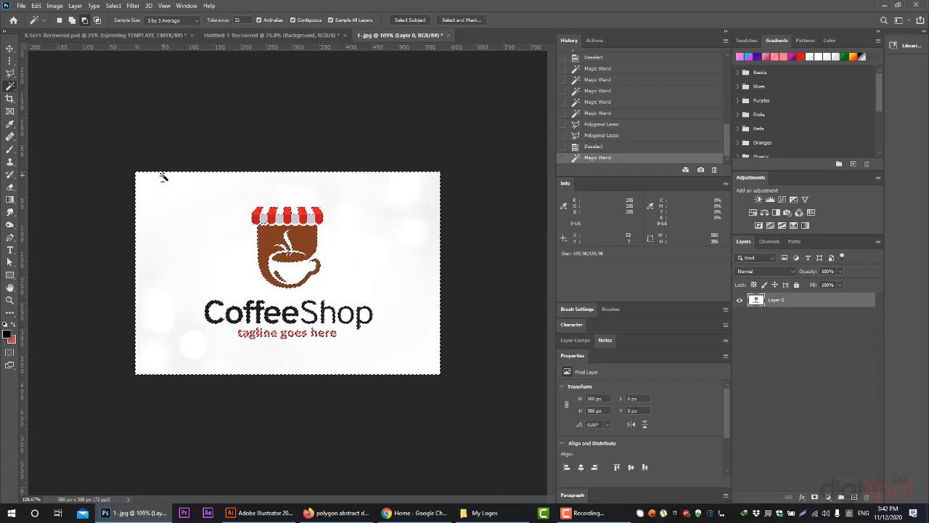
Deselect, set the Sample Size to 101 by 101 Average, and sample the CoffeeShop lettering with the Magic Wand
key("ctrl+d")
left_click(171, 19)
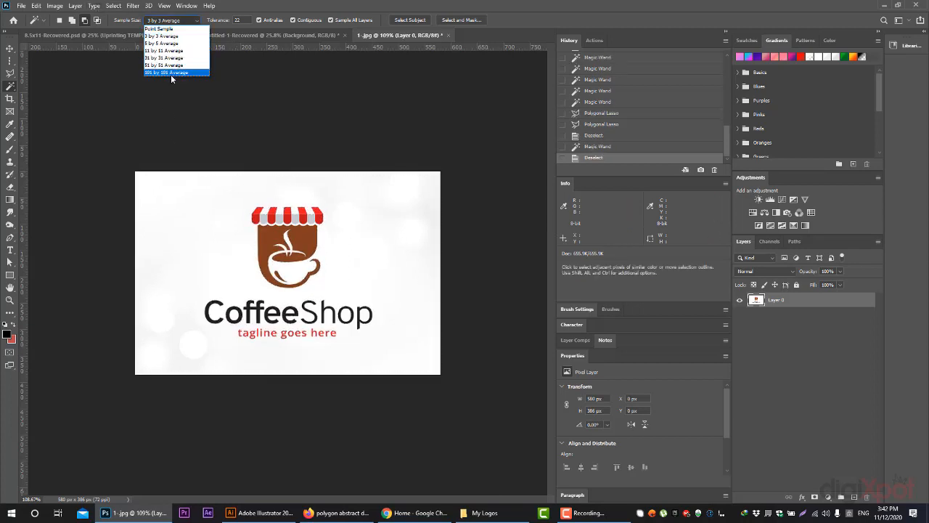
left_click(170, 73)
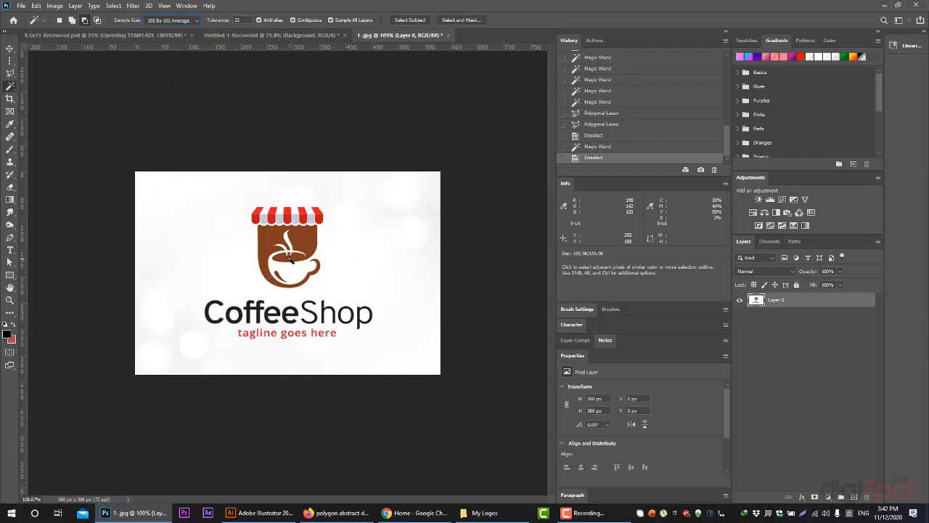
left_click(270, 318)
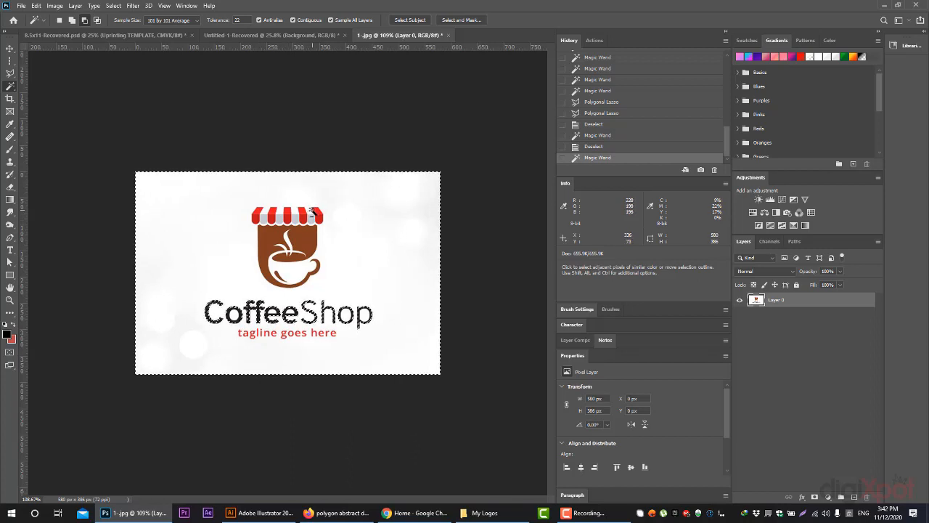
Clear the selection, return the Sample Size to Point Sample, and select the white background with the Magic Wand
left_click(84, 150)
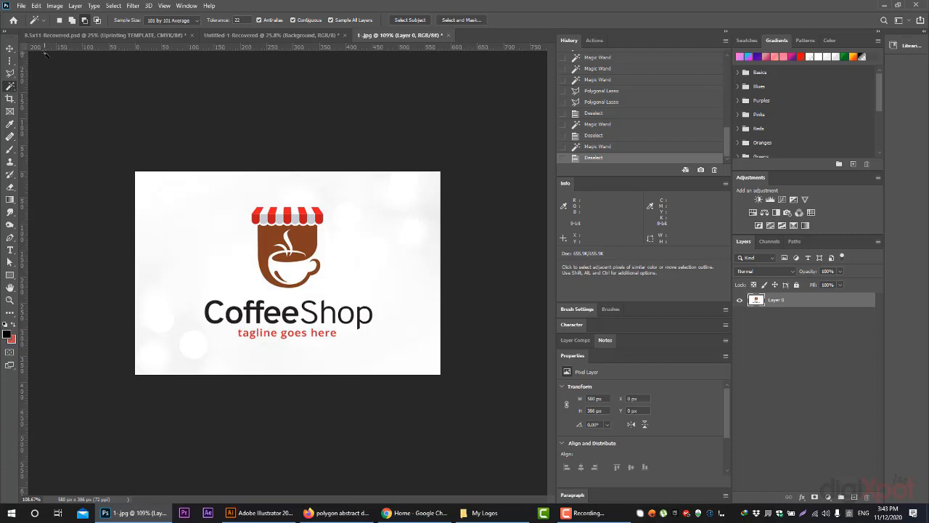
left_click(169, 22)
left_click(164, 32)
left_click(172, 197)
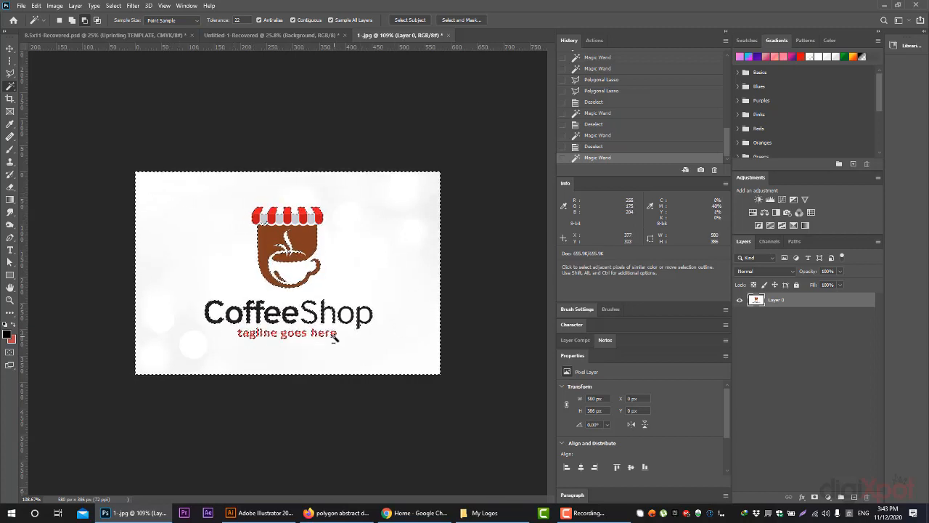
Deselect, turn off Contiguous, and select the white areas throughout the logo image with the Magic Wand
key("ctrl+d")
left_click(306, 20)
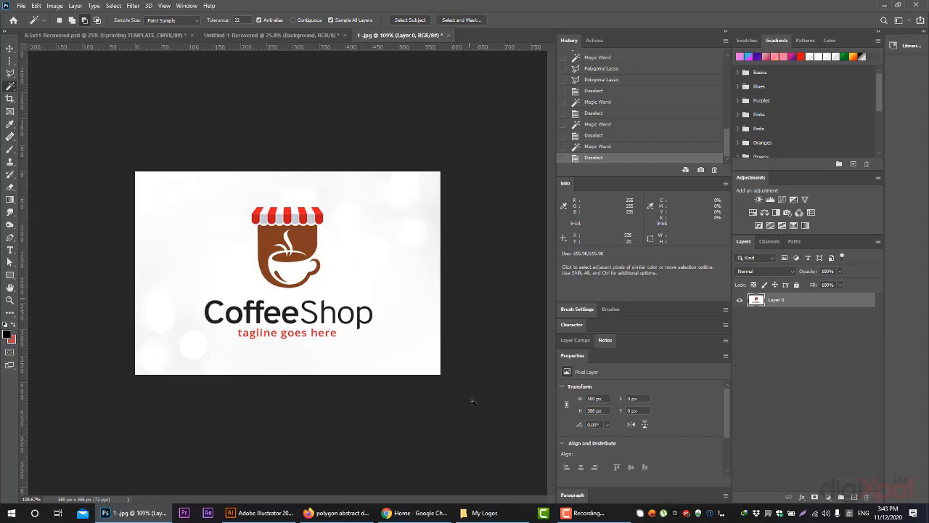
left_click(173, 187)
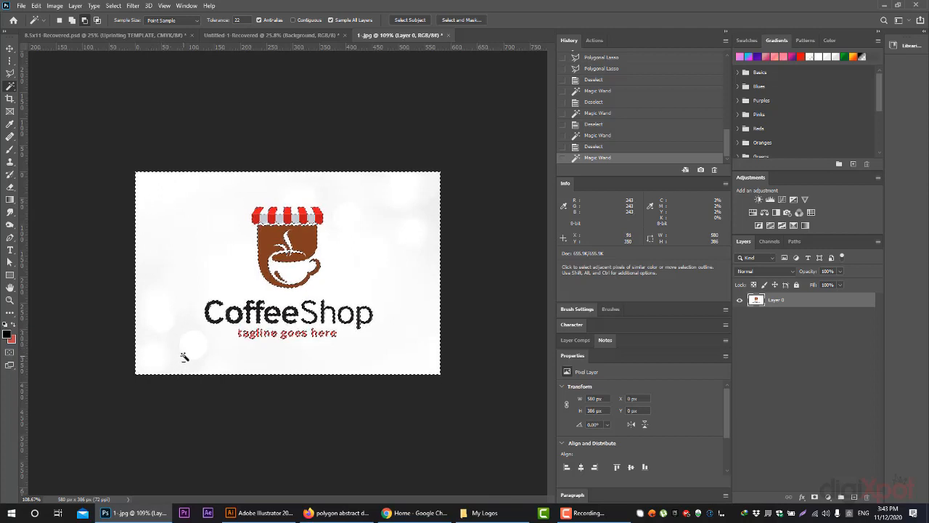
Repeat the Magic Wand selection of the image's white areas with Contiguous off, and leave everything deselected
key("ctrl+d")
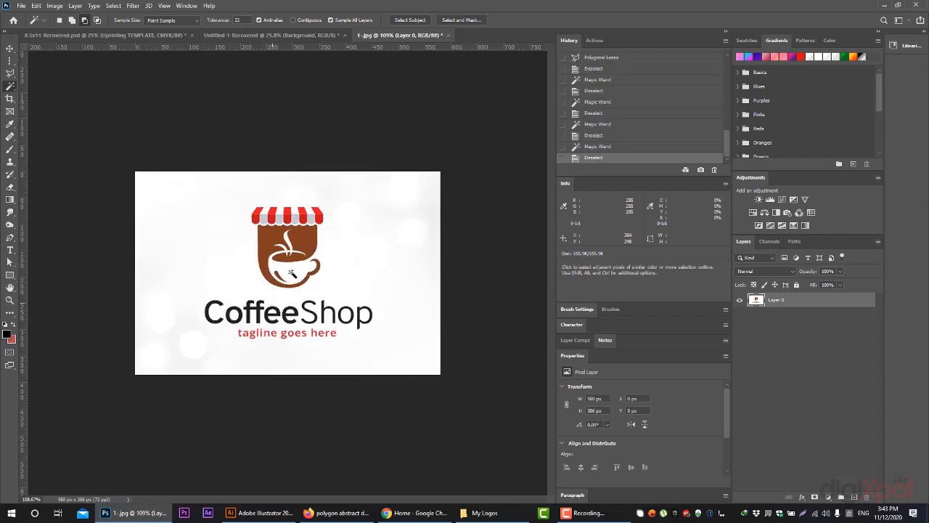
left_click(182, 200)
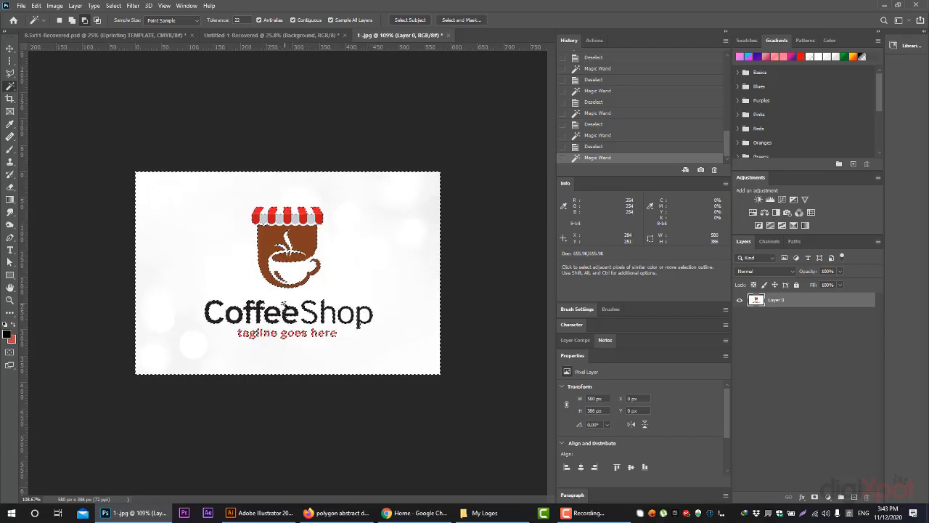
key("ctrl+d")
left_click(294, 20)
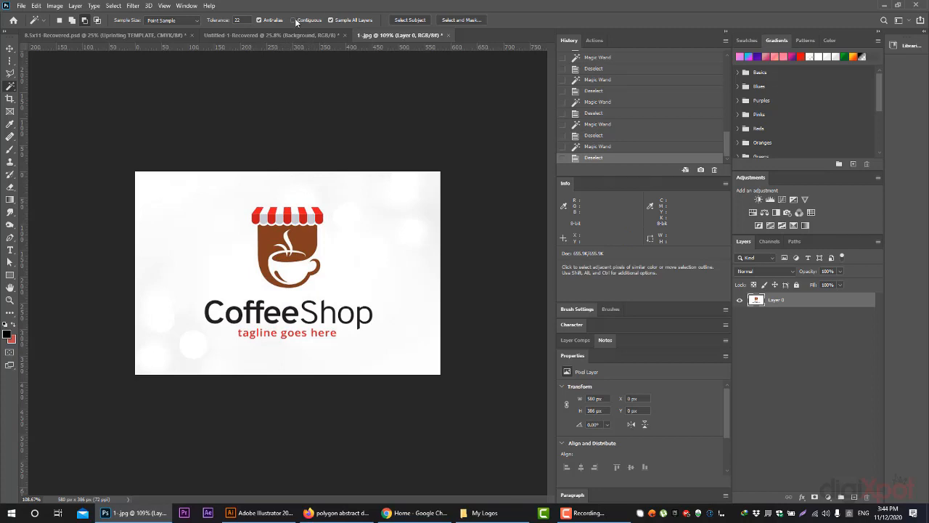
left_click(199, 212)
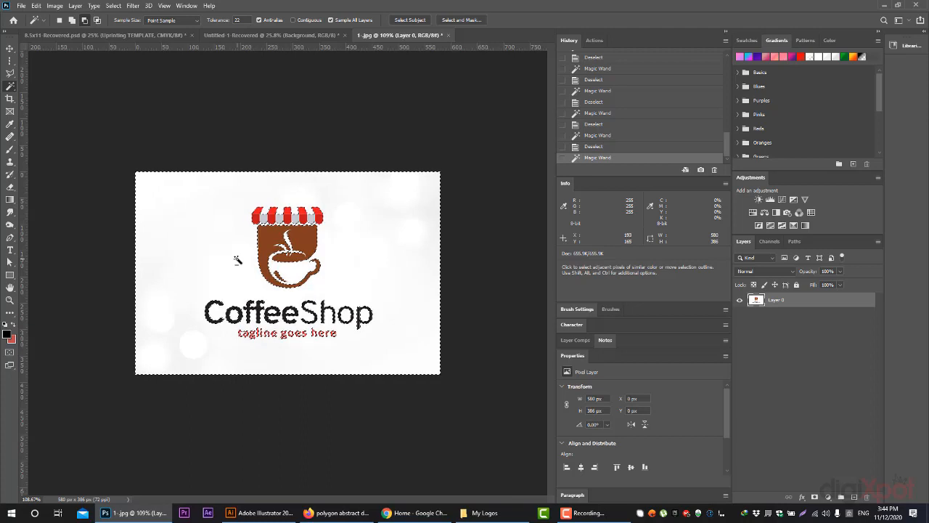
key("ctrl+d")
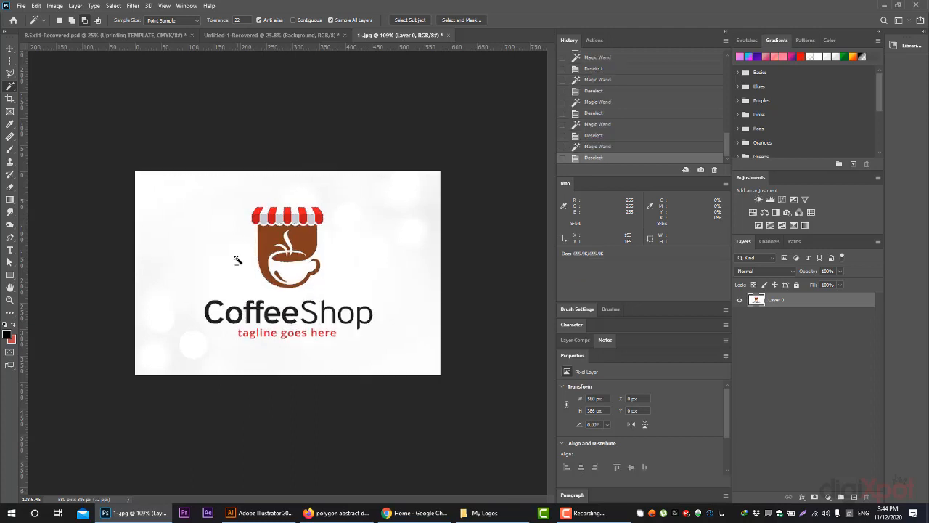
Review the Magic Wand, lasso and marquee tool groups and the available Select commands
right_click(10, 86)
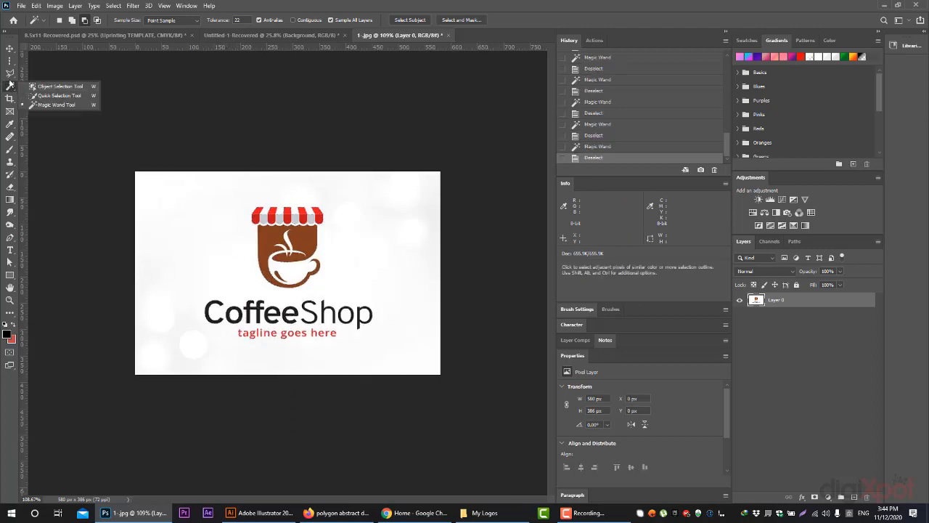
right_click(10, 73)
right_click(10, 62)
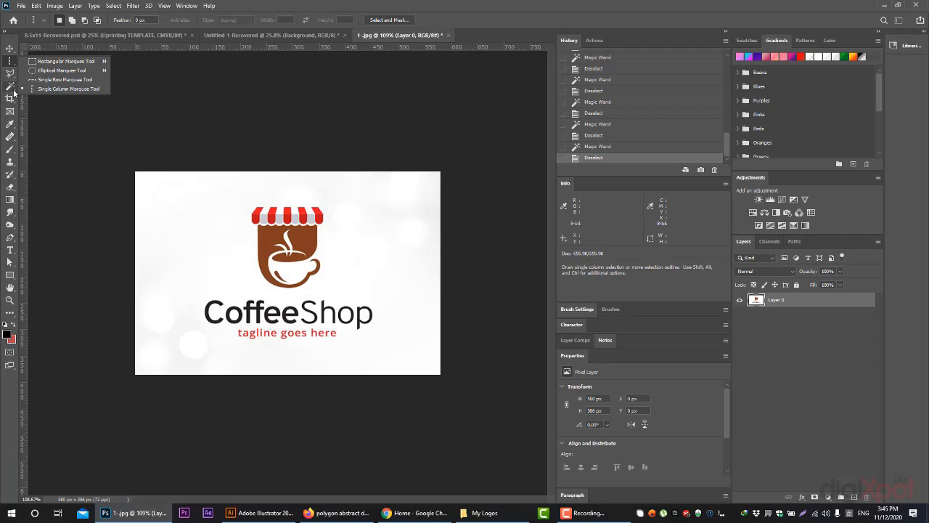
left_click(115, 6)
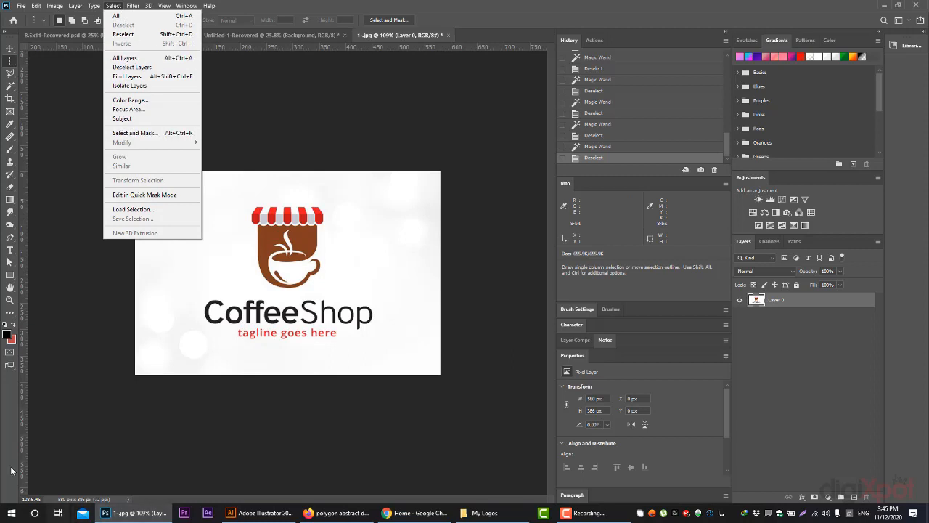
Switch to the Untitled-1-Recovered document and review its lasso and marquee tool variants
left_click(299, 34)
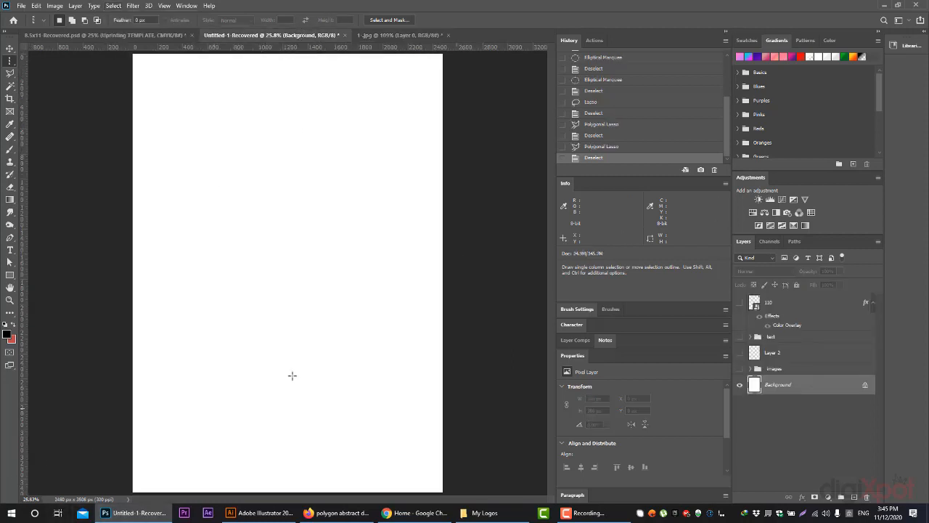
right_click(12, 64)
right_click(13, 75)
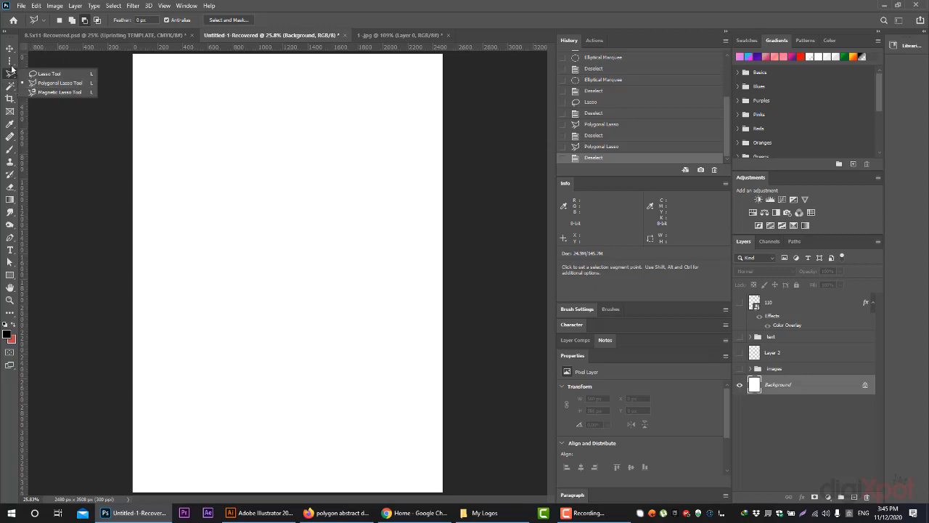
left_click(9, 61)
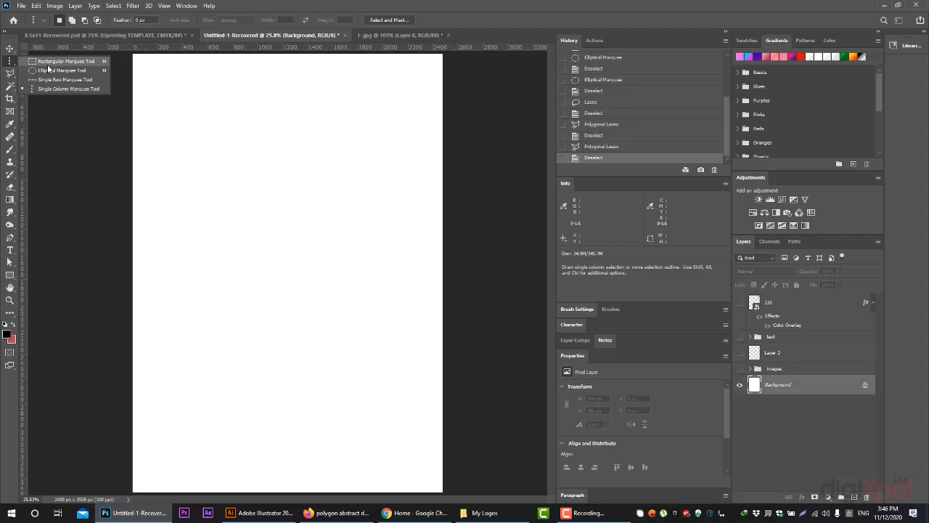
left_click(13, 277)
left_click(11, 71)
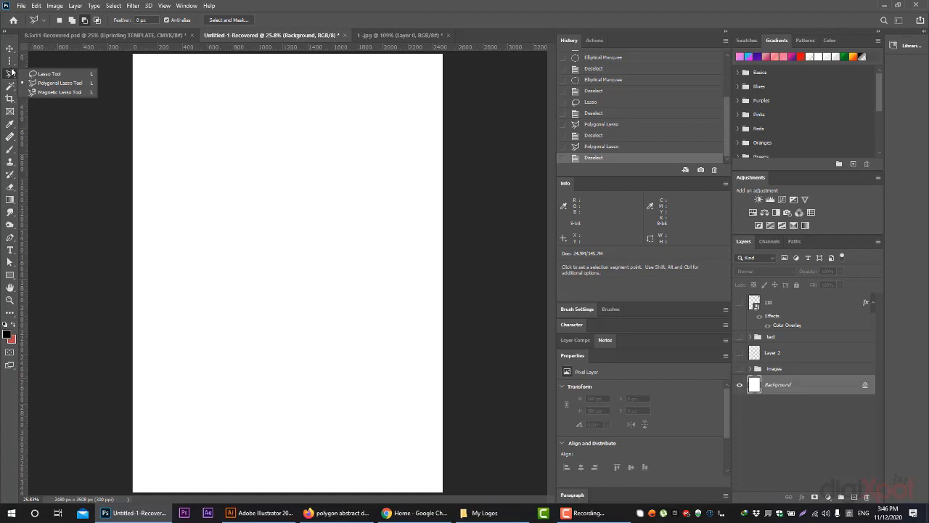
Switch to Firefox and open pinterest.com in the current tab
left_click(325, 513)
scroll(272, 407, "up", 5)
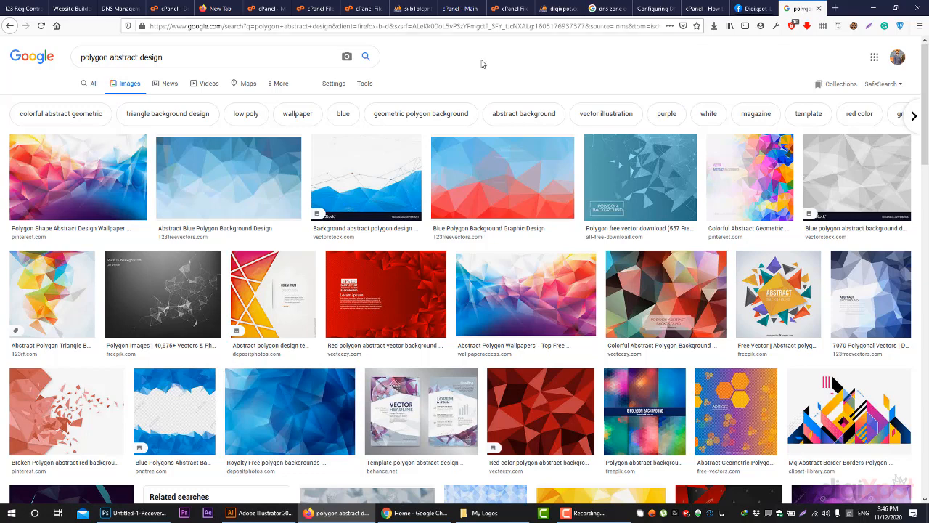
left_click(486, 25)
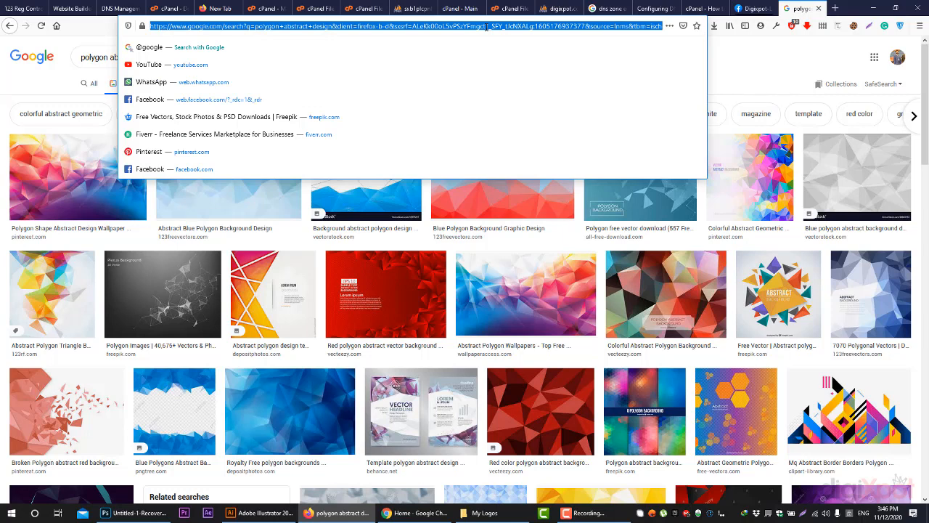
type("pinterest.com/")
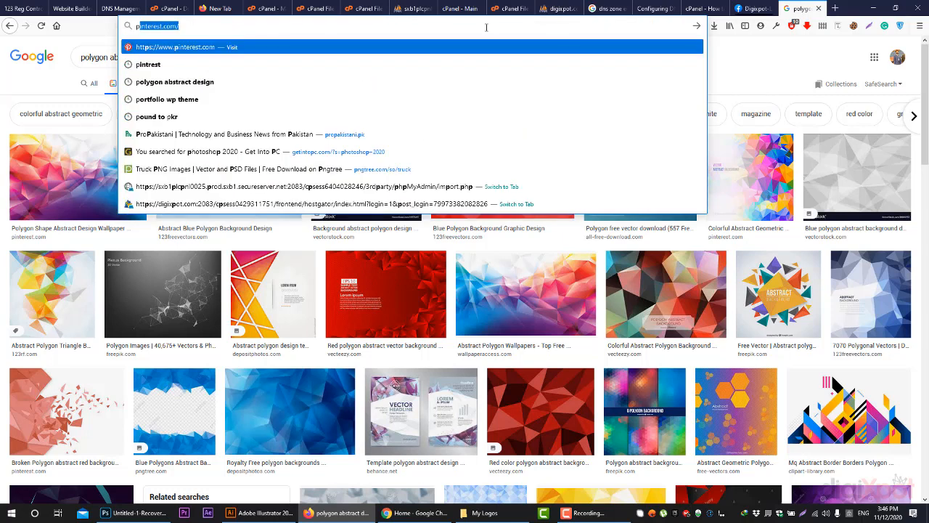
key("Return")
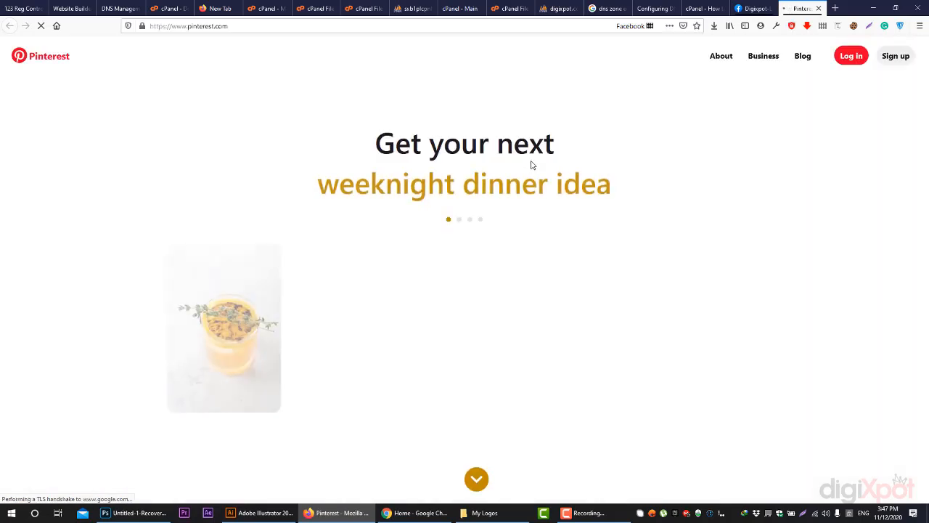
Try to log in to Pinterest by continuing with the Google account
left_click(850, 60)
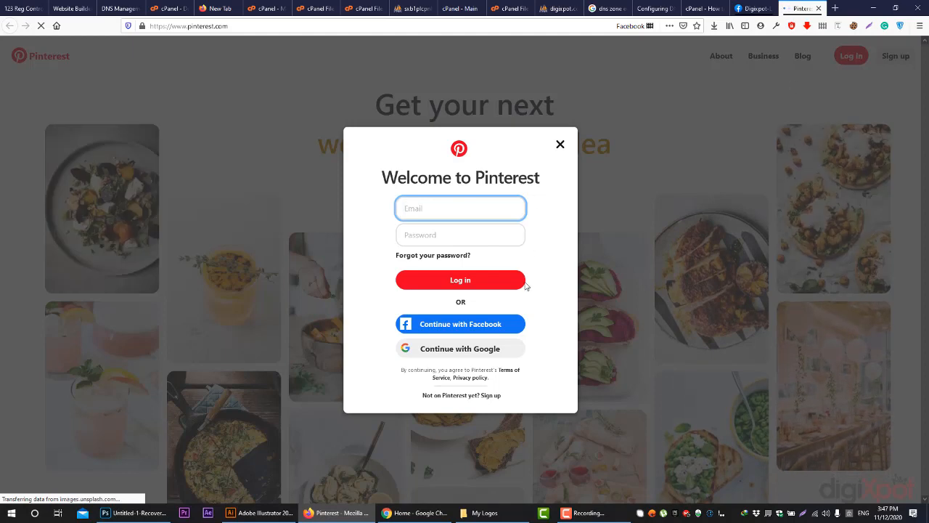
left_click(468, 349)
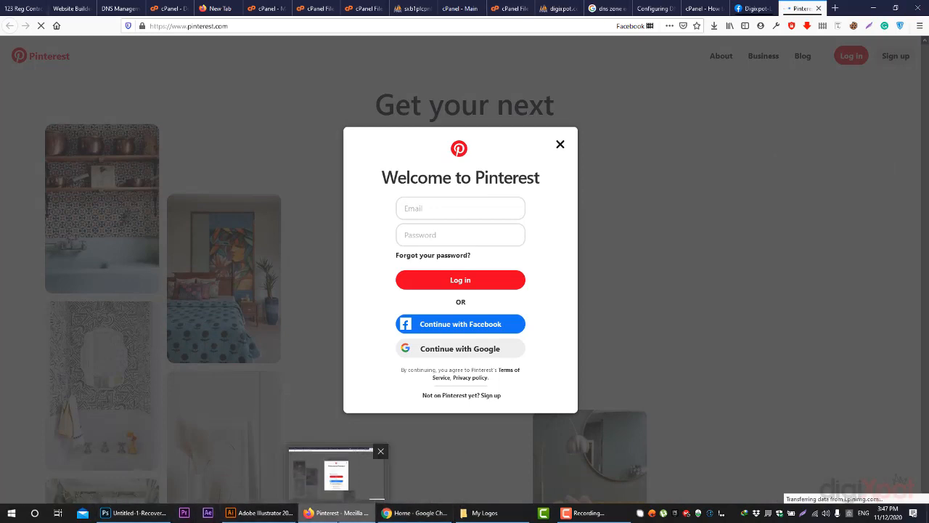
left_click(490, 349)
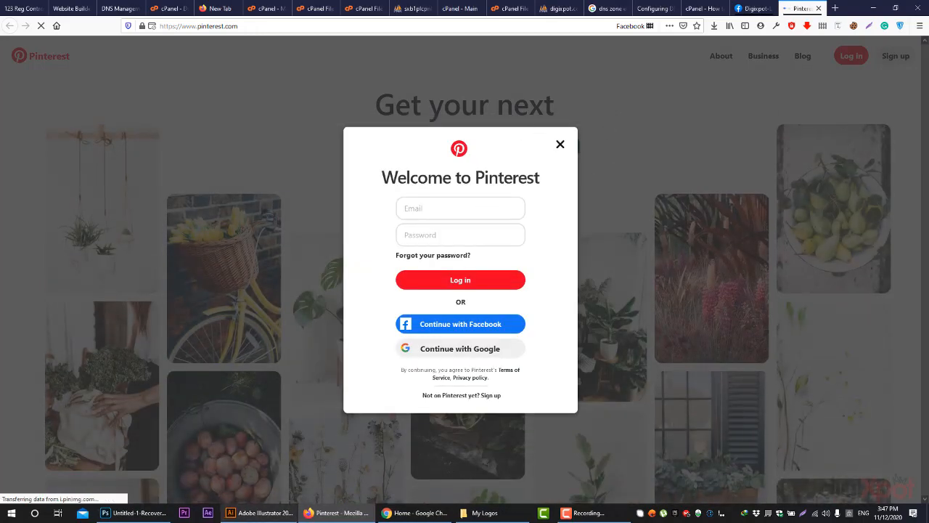
Place the black-and-white smiling portrait from the My Stuff (D:) drive into the Untitled-1-Recovered document, scaled to about 133.2%
left_click(138, 513)
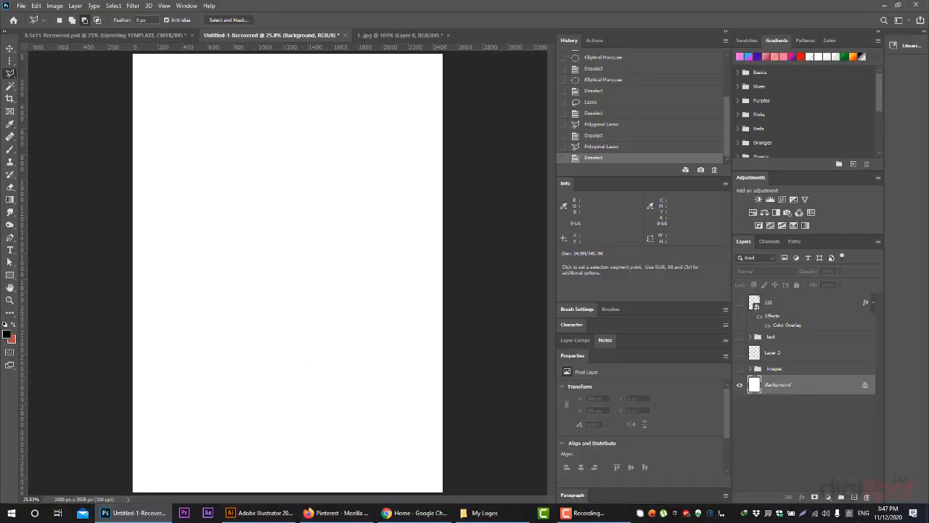
left_click(475, 513)
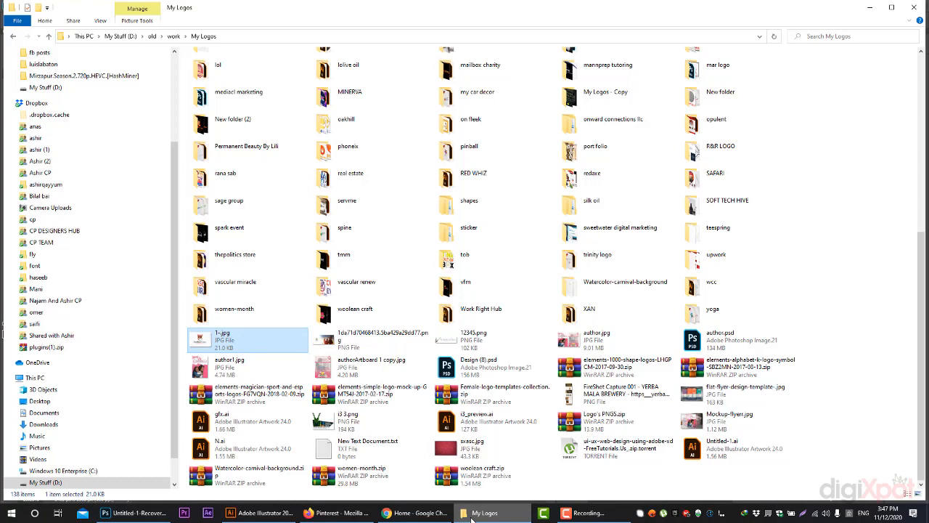
left_click(113, 37)
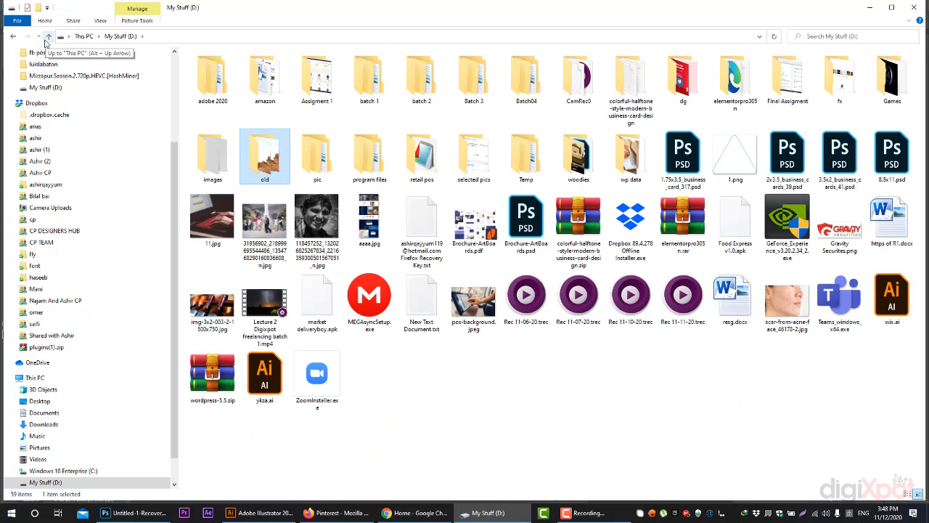
left_click_drag(316, 218, 303, 342)
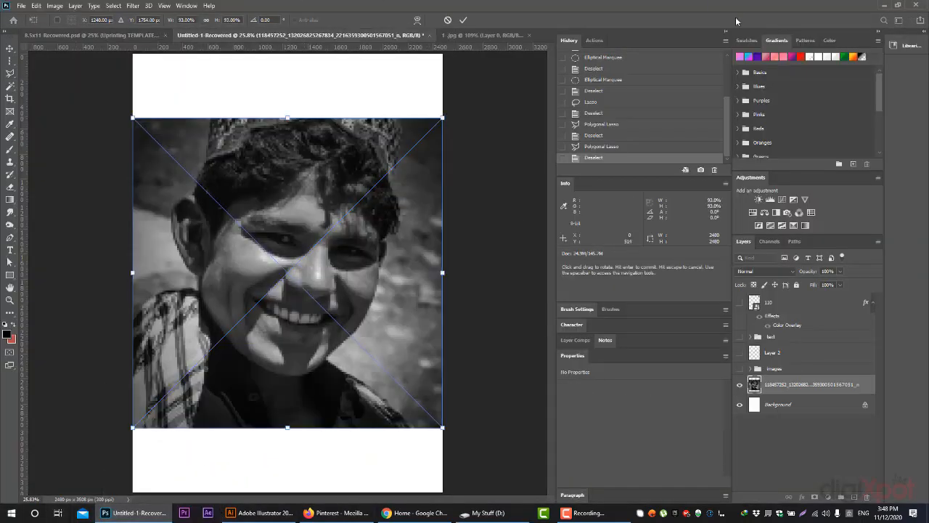
left_click_drag(443, 117, 519, 59)
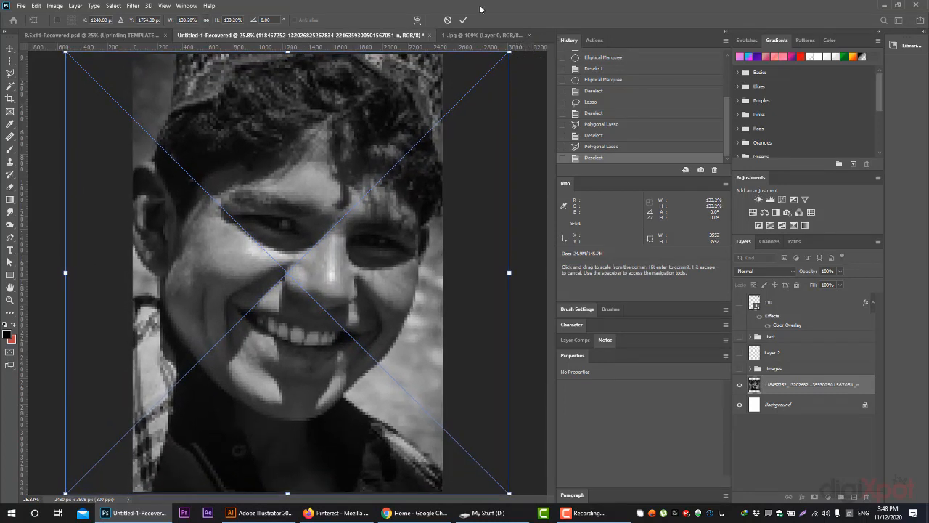
left_click(465, 20)
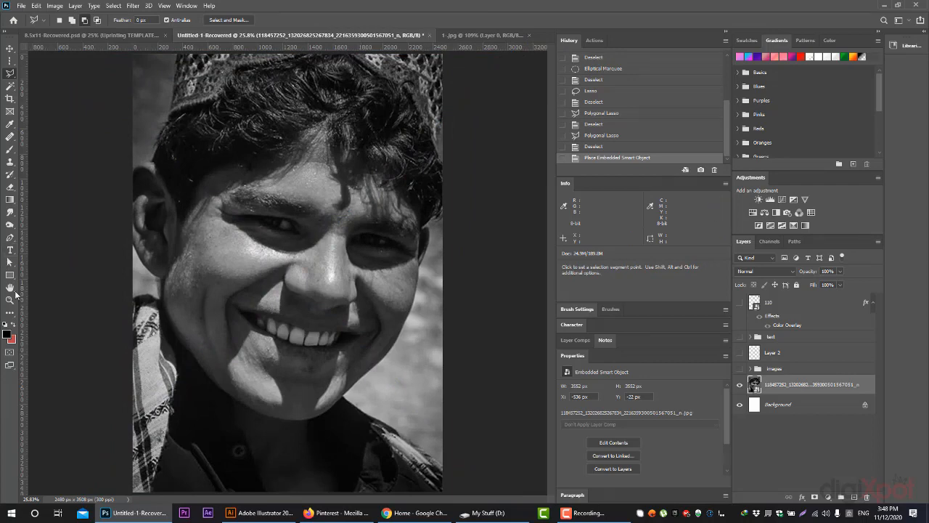
Add two vertical guides, one near the photo's left edge and one near its centre, plus a horizontal guide at mid-height
left_click(10, 299)
left_click_drag(250, 315, 227, 309)
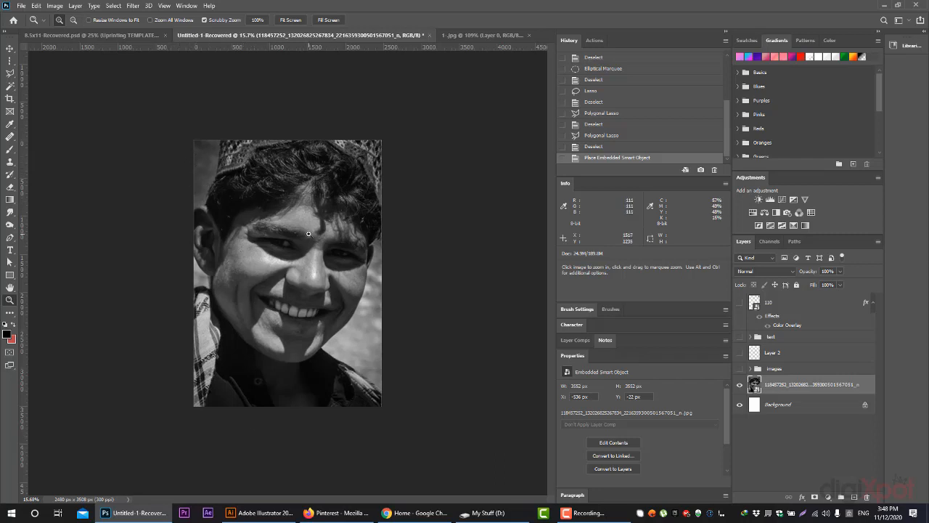
left_click(9, 74)
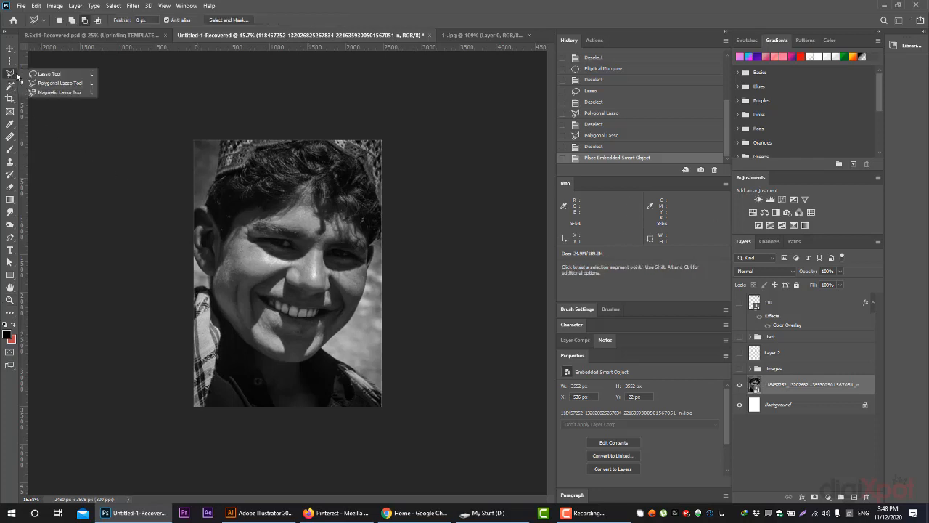
left_click(35, 83)
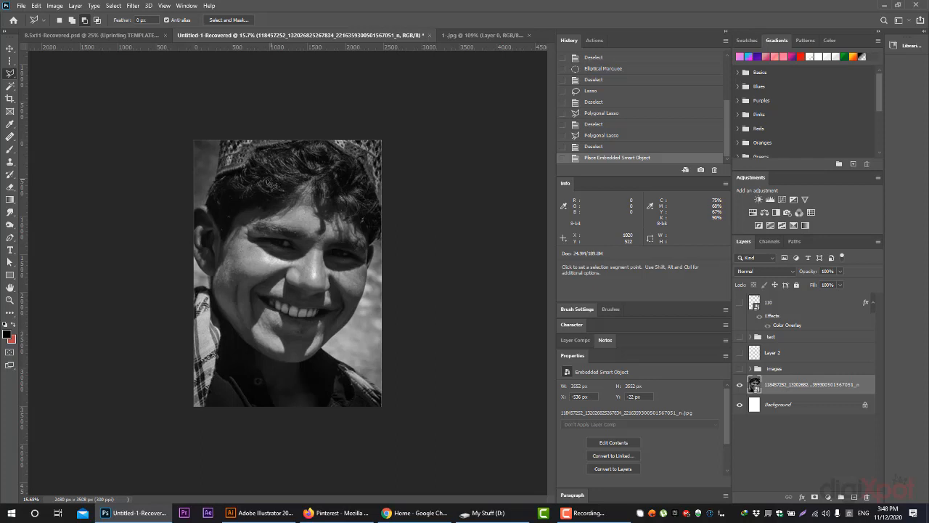
left_click_drag(29, 199, 223, 215)
left_click_drag(23, 237, 294, 278)
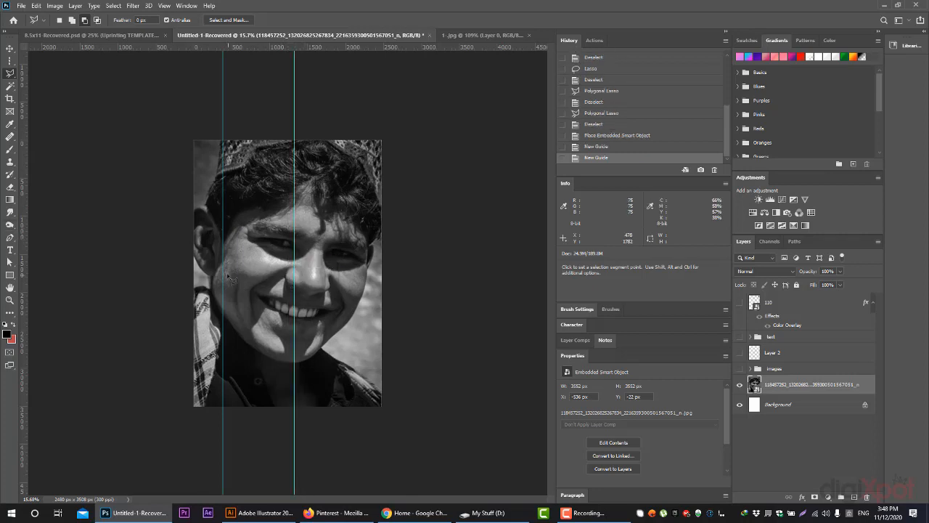
key("v")
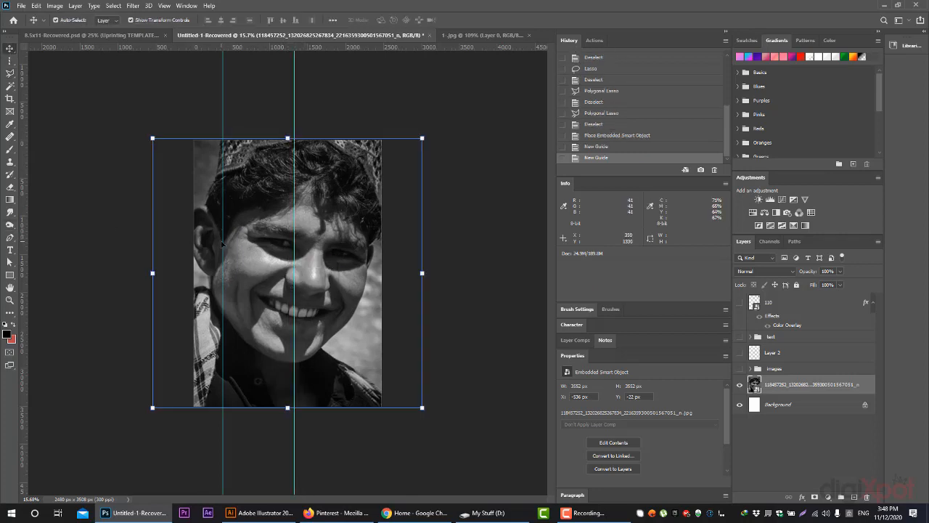
mouse_move(222, 243)
left_mouse_down()
mouse_move(218, 217)
mouse_move(208, 240)
left_mouse_up()
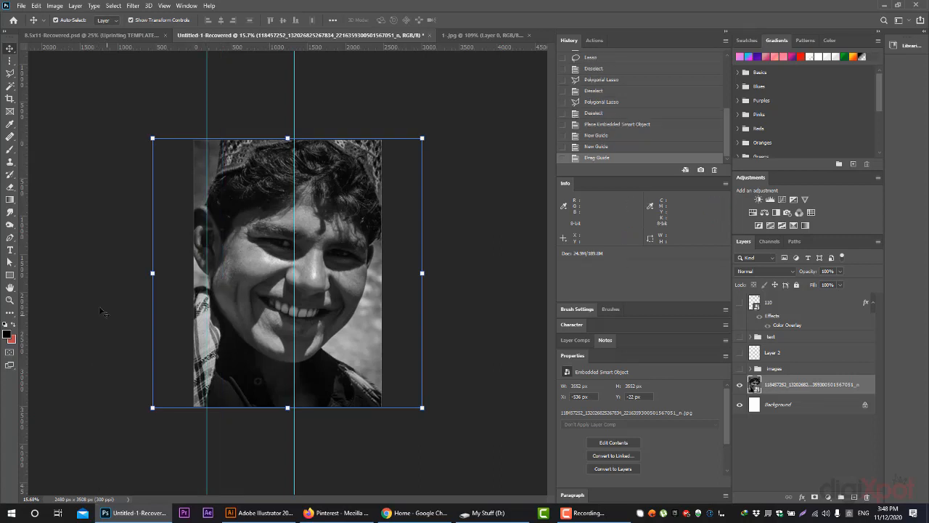
left_click(79, 216)
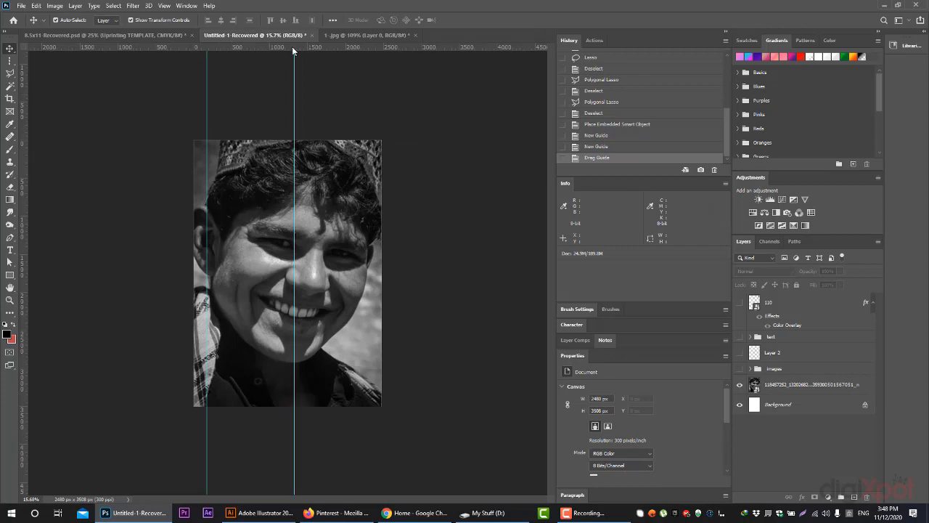
left_click_drag(293, 49, 427, 271)
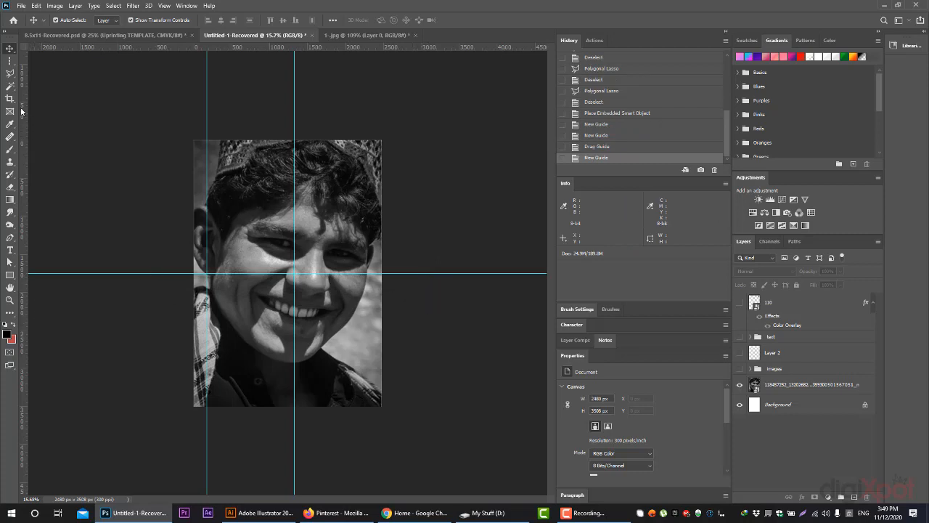
With the Polygonal Lasso, select the area between the vertical guides above the horizontal guide, with a slanted lower edge, about 1155 by 1754 px
left_click(13, 74)
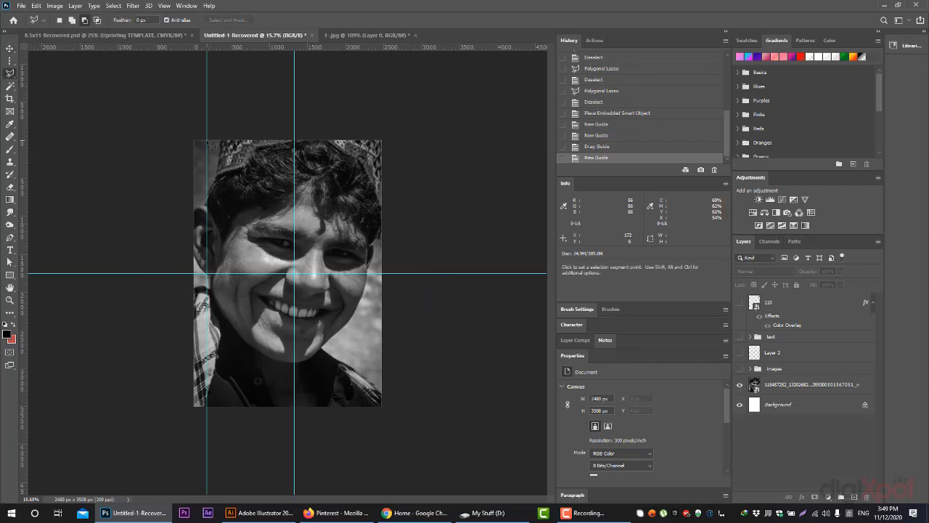
left_click(210, 274)
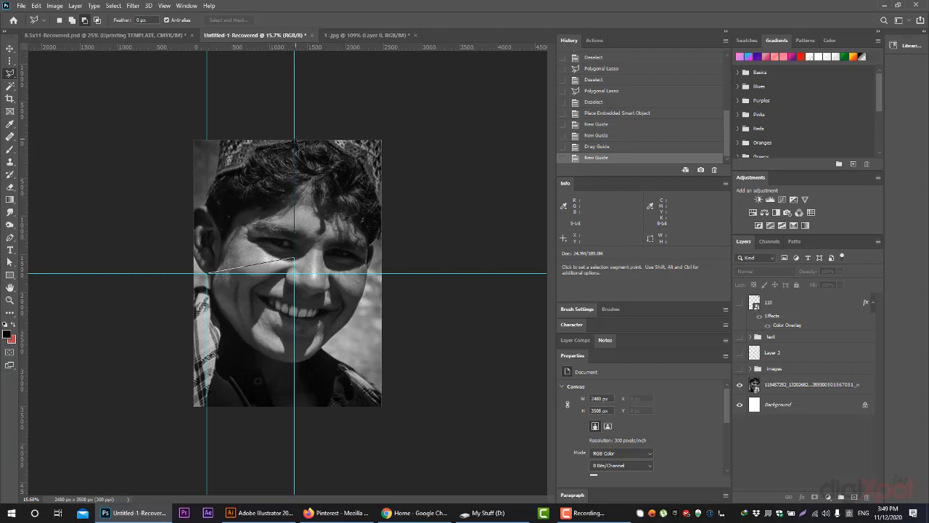
left_click(208, 142)
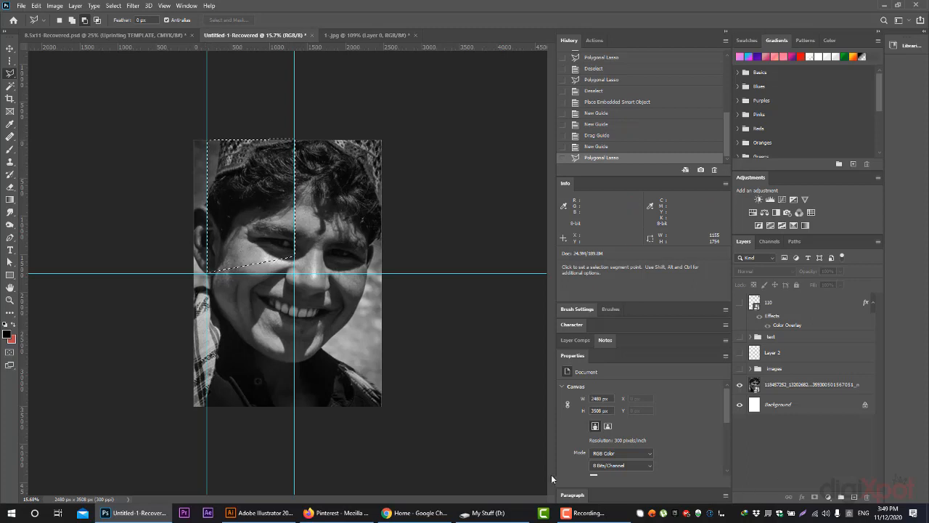
Fill the selected area with red (dc0000) at 100% opacity on a new layer, and deselect
left_click(854, 497)
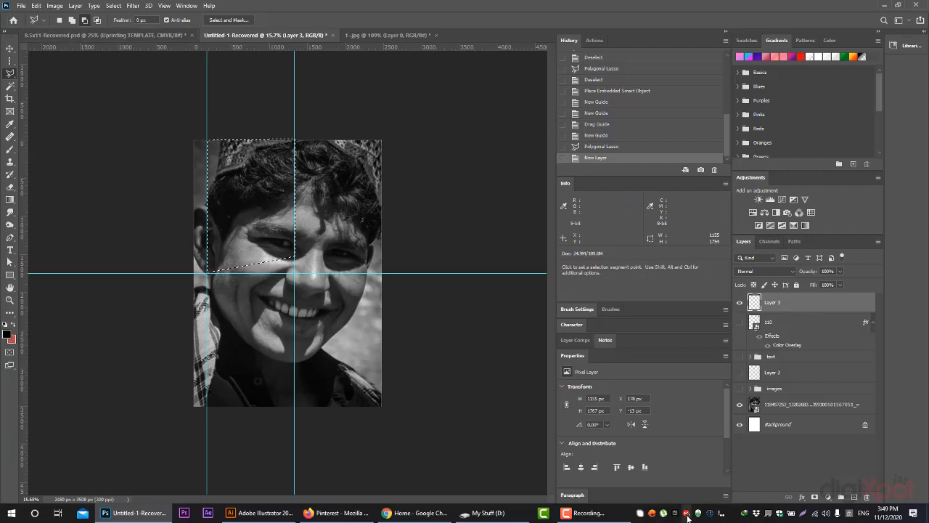
left_click(56, 5)
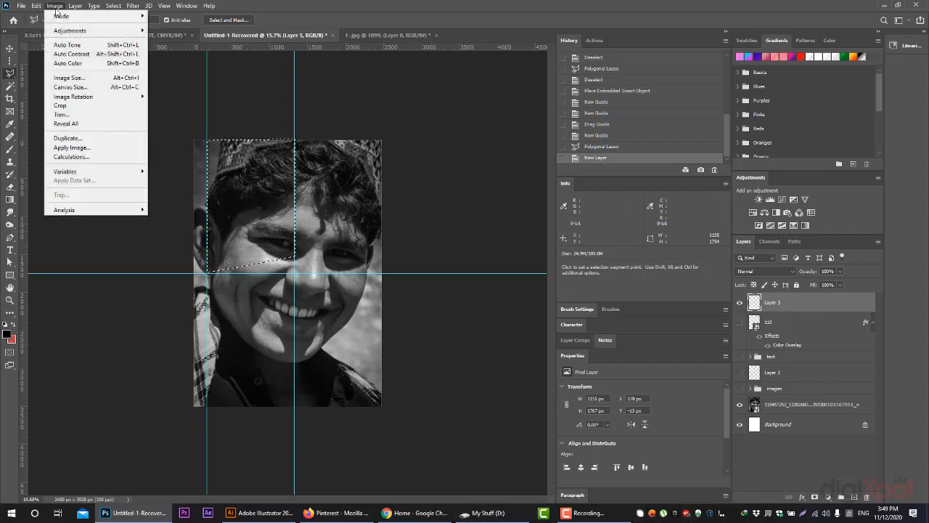
mouse_move(41, 5)
left_click(75, 157)
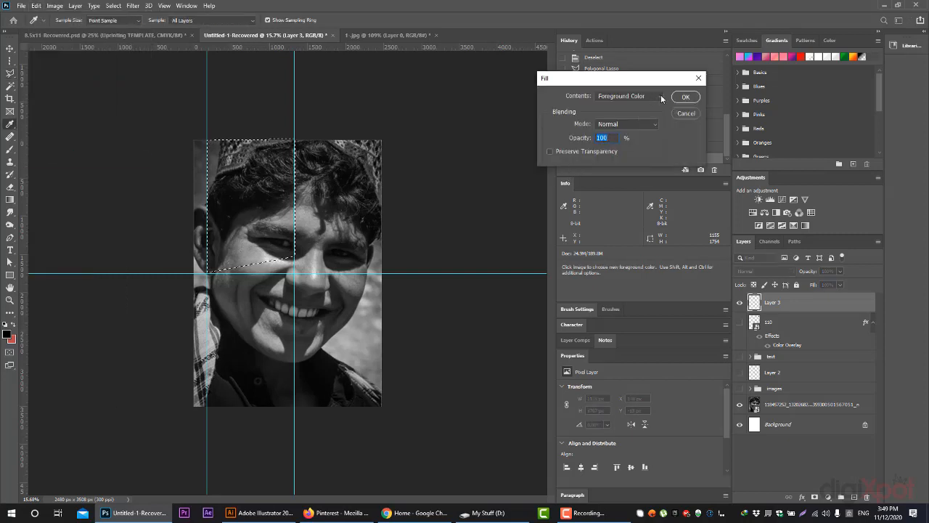
left_click(652, 101)
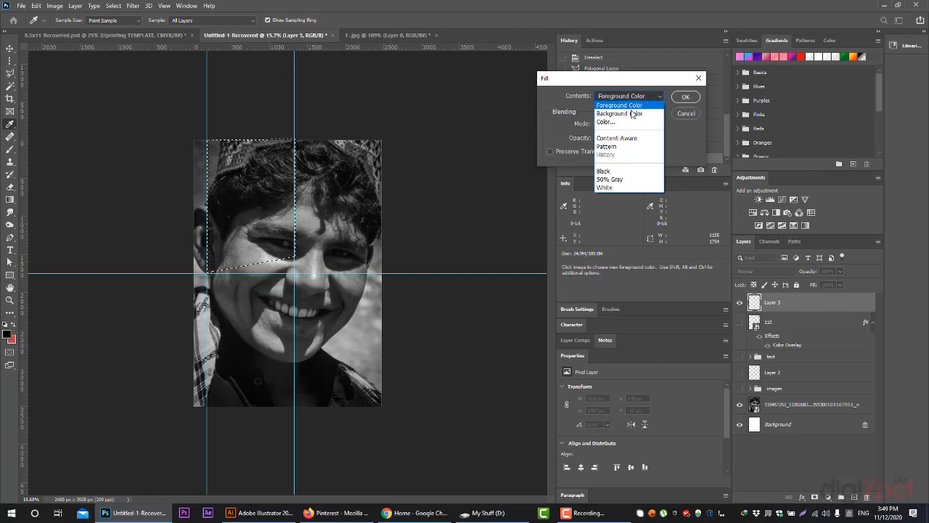
left_click(606, 122)
left_click(768, 196)
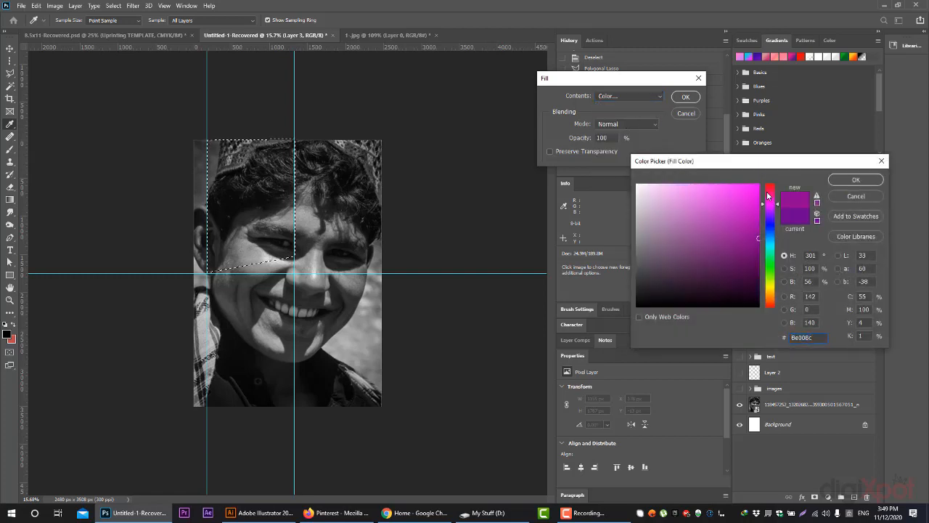
mouse_move(768, 194)
left_mouse_down()
mouse_move(763, 180)
mouse_move(776, 200)
left_mouse_up()
left_click(856, 180)
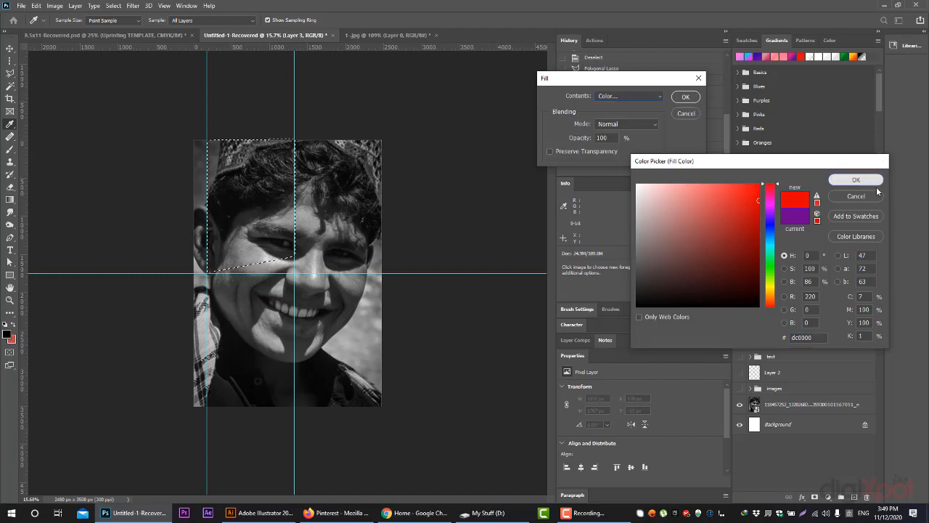
left_click(685, 97)
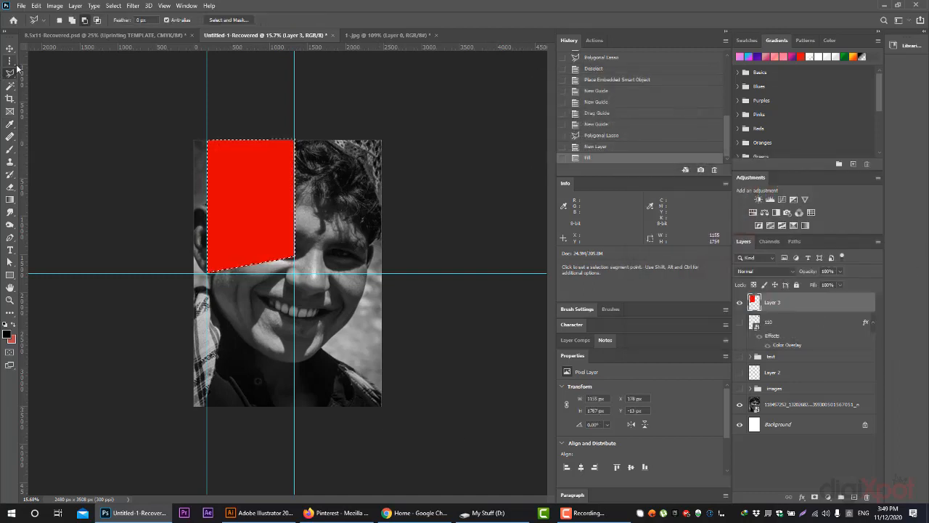
key("ctrl+d")
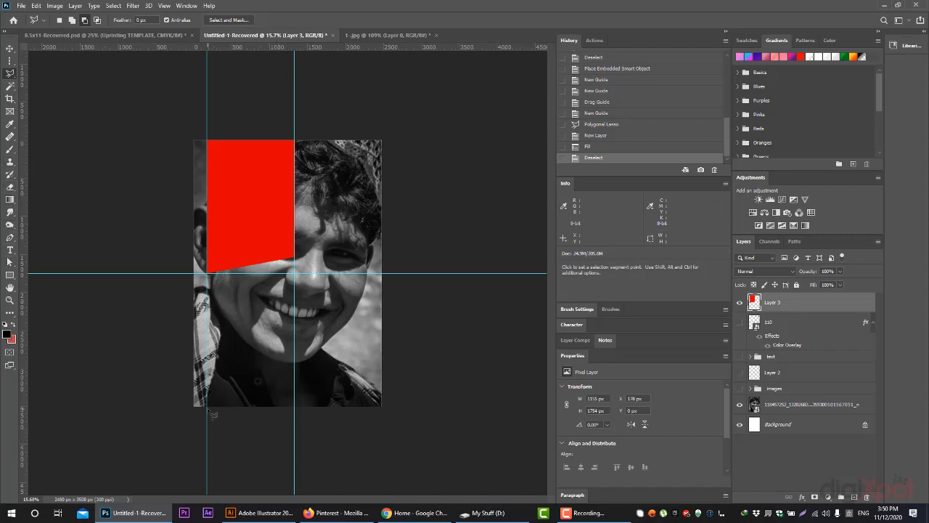
With the Polygonal Lasso, select the area between the vertical guides below the red shape, about 1155 by 1898 px, and add a new layer
left_click(294, 407)
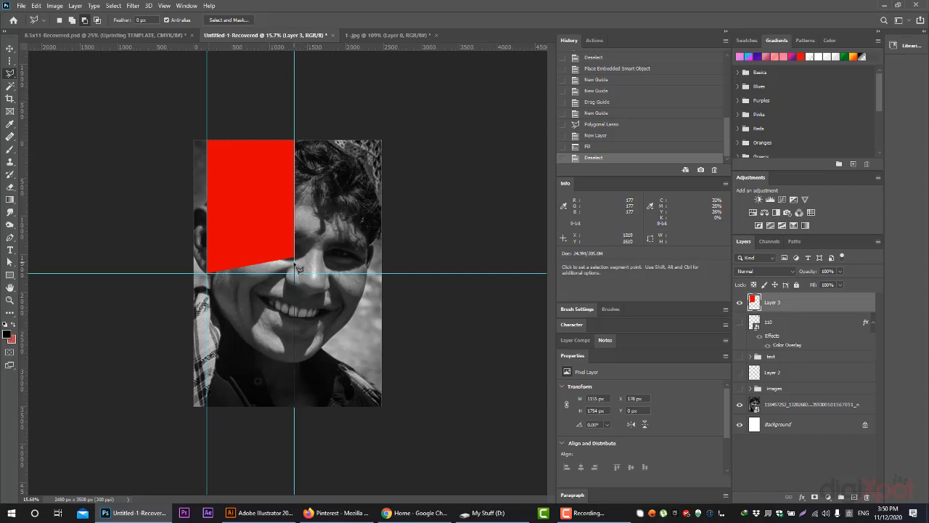
left_click(207, 274)
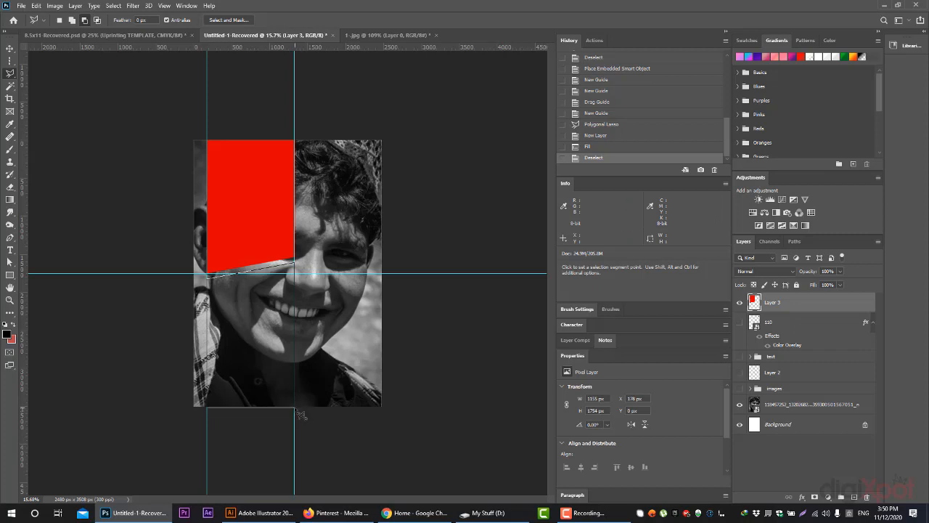
double_click(298, 410)
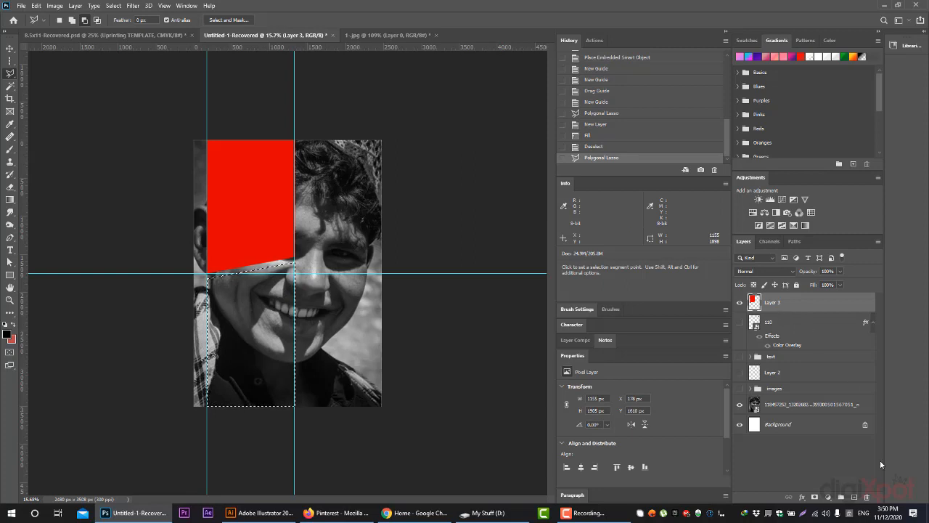
left_click(854, 498)
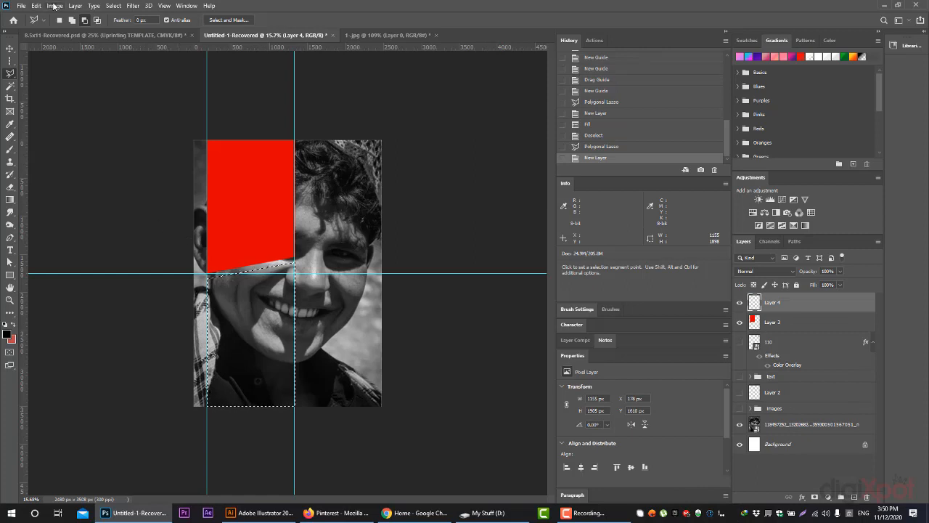
Try filling the lower selection with the same red at 100% opacity, and undo the fill
left_click(36, 6)
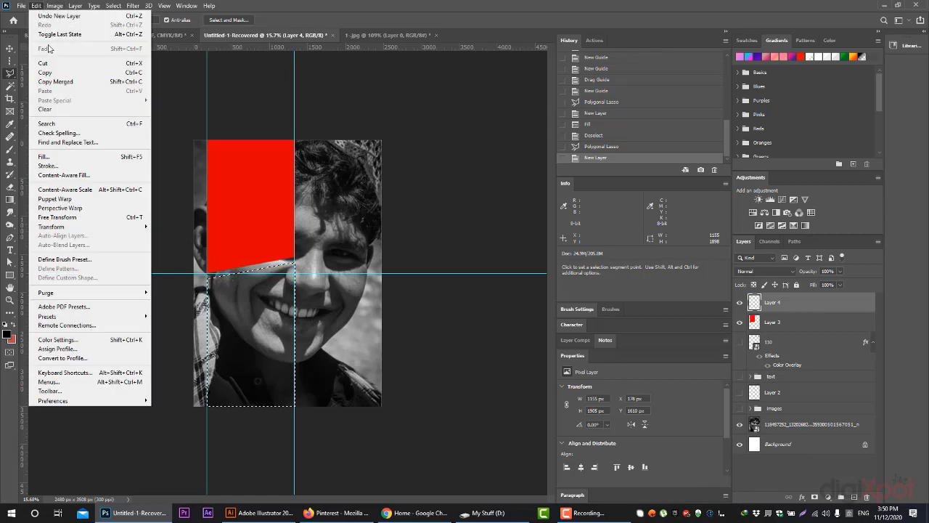
left_click(63, 156)
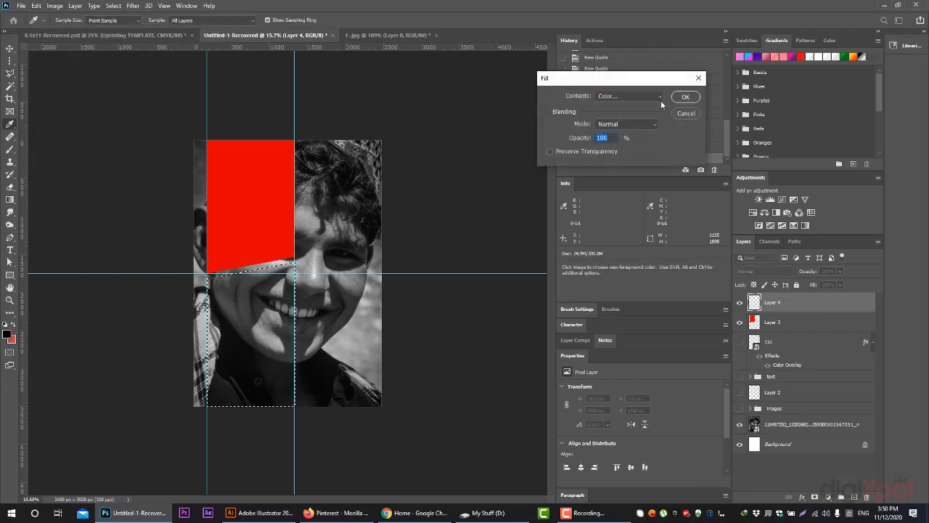
left_click(685, 97)
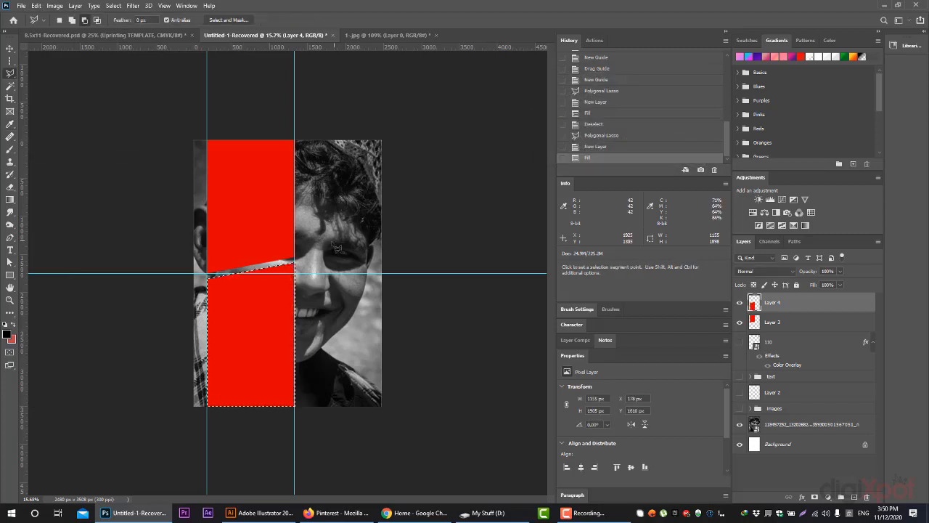
key("ctrl+z")
Fill the lower selection with black (000000) in Normal mode at 100% opacity, and deselect
left_click(37, 6)
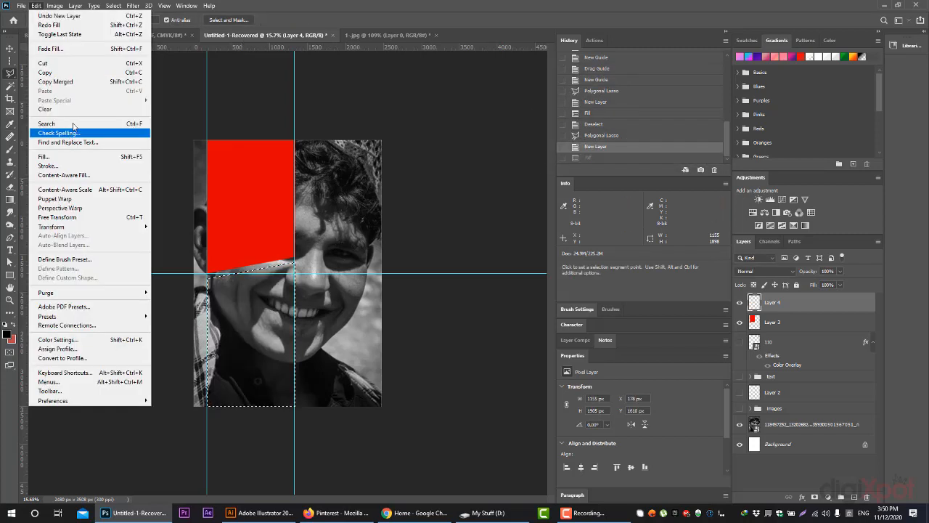
left_click(62, 154)
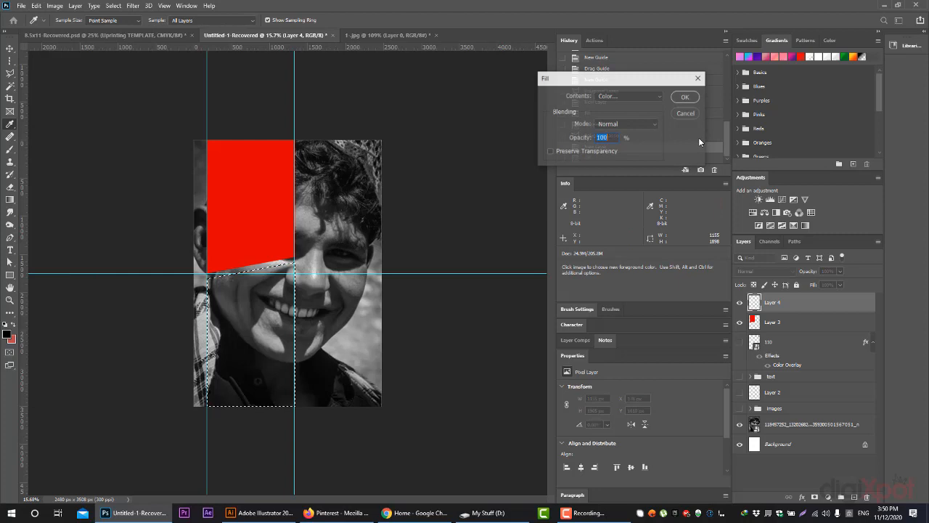
left_click(639, 97)
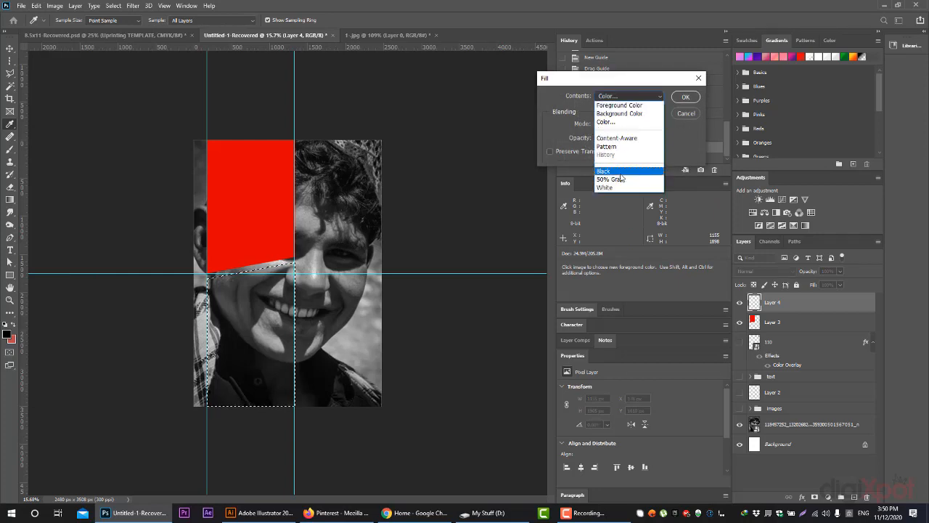
left_click(620, 122)
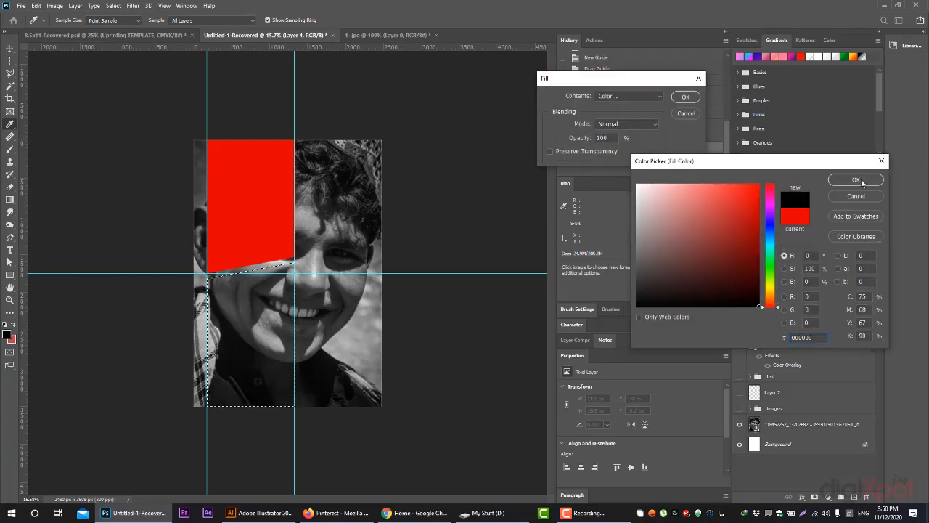
left_click(857, 180)
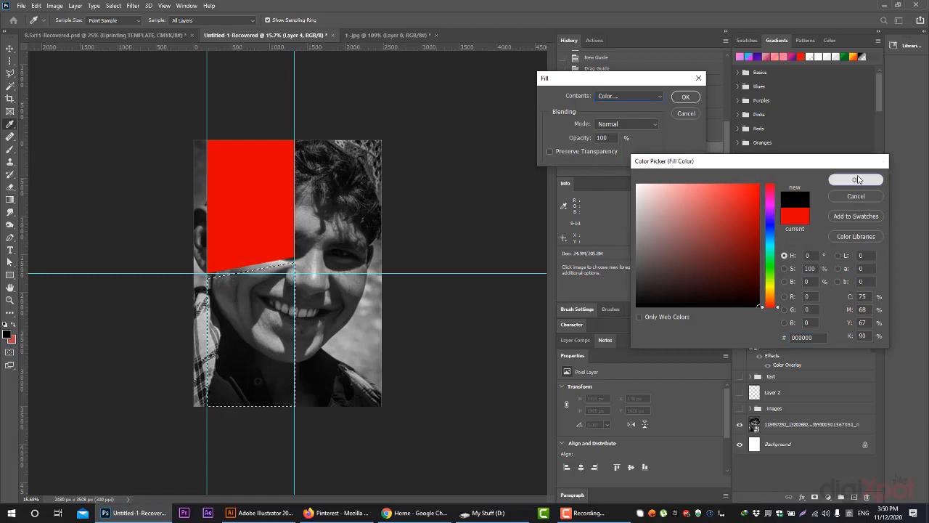
left_click(682, 100)
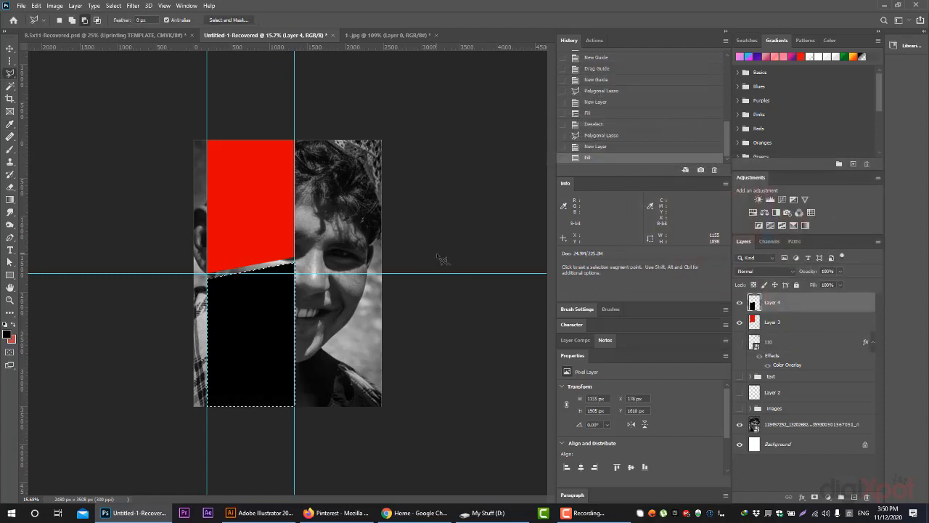
key("ctrl+d")
Remove the vertical and horizontal guides from the document, and clear the layer selection
left_click(11, 49)
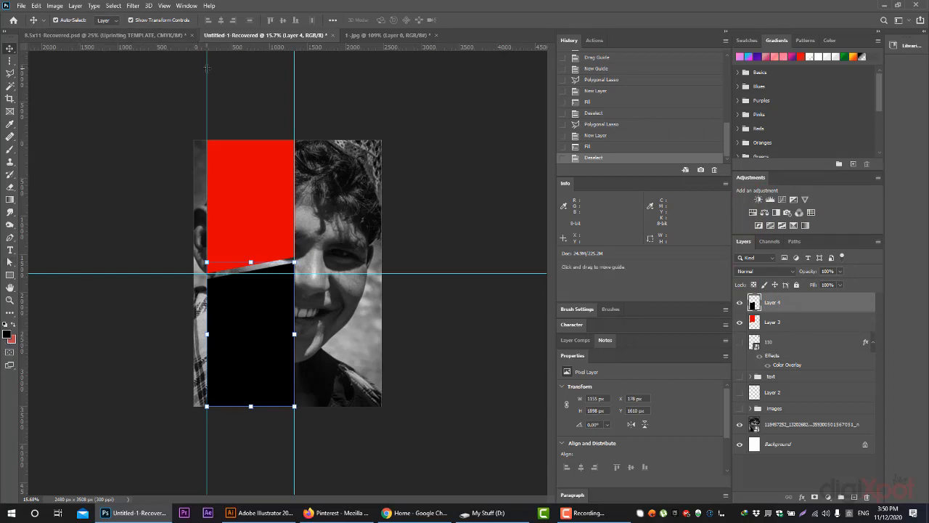
left_click_drag(206, 68, 22, 68)
left_click_drag(294, 96, 22, 96)
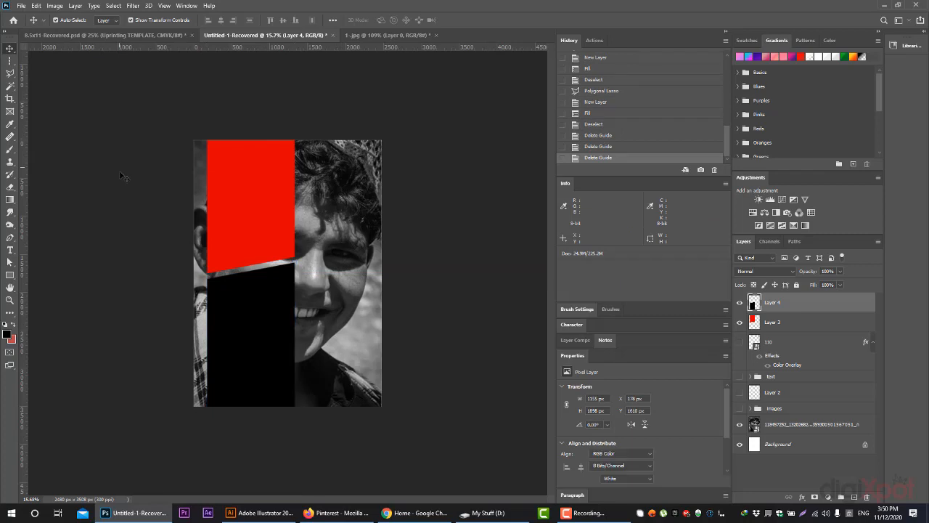
left_click(162, 294)
Select the red polygon's layer and open its blending mode options
left_click(9, 300)
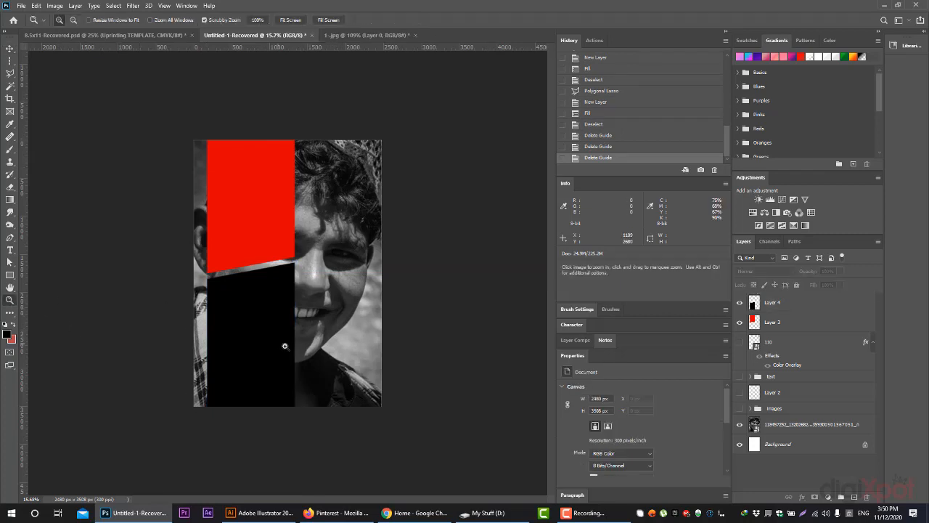
left_click_drag(284, 346, 297, 352)
left_click(10, 48)
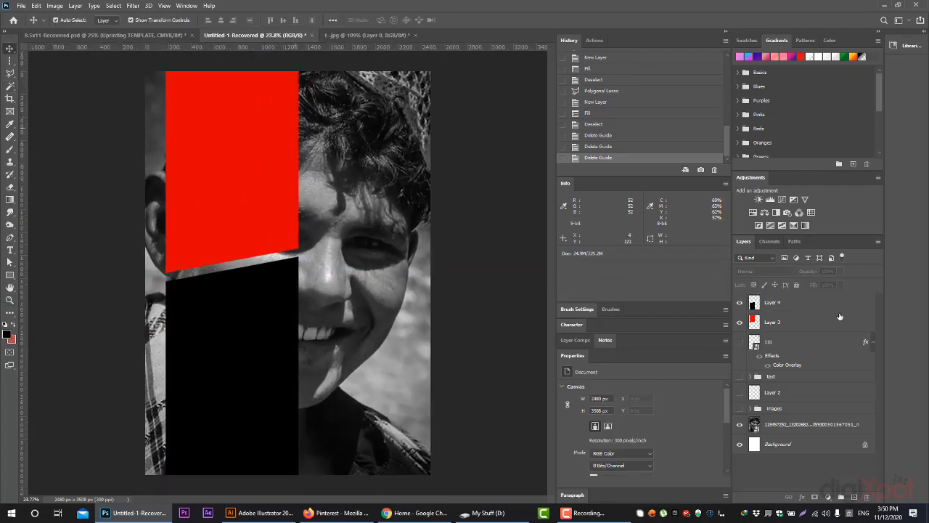
left_click(809, 323)
left_click(775, 272)
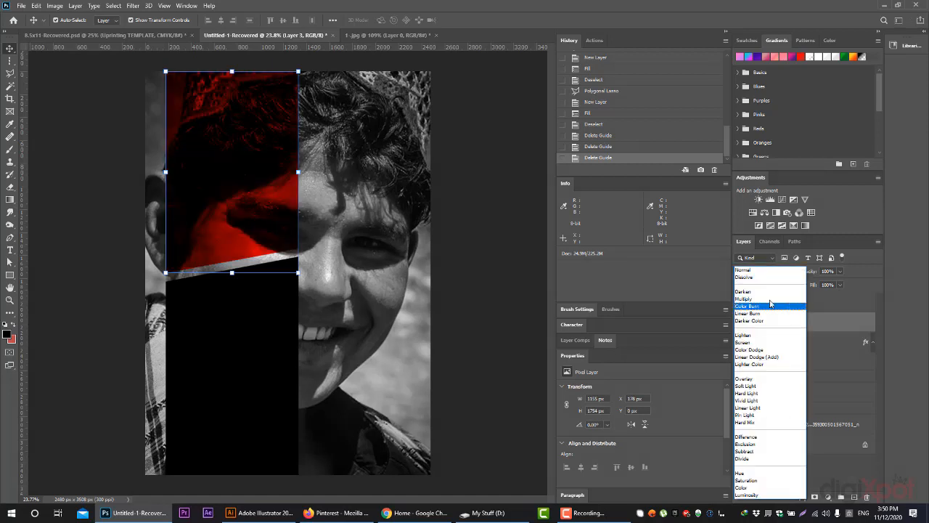
Set the red block layer's blend mode to Multiply
left_click(770, 299)
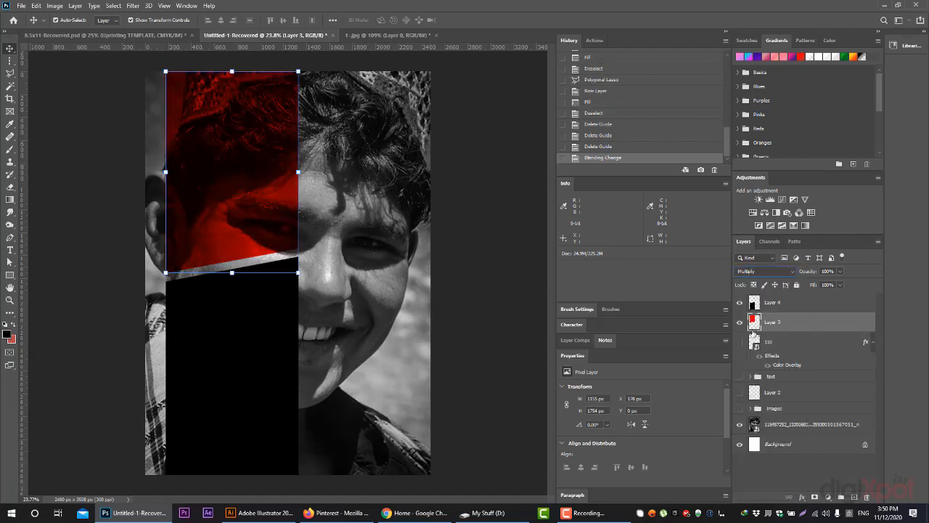
Lower the black block layer's fill to about 89%, keeping its blend mode at Normal
left_click(786, 305)
left_click(767, 272)
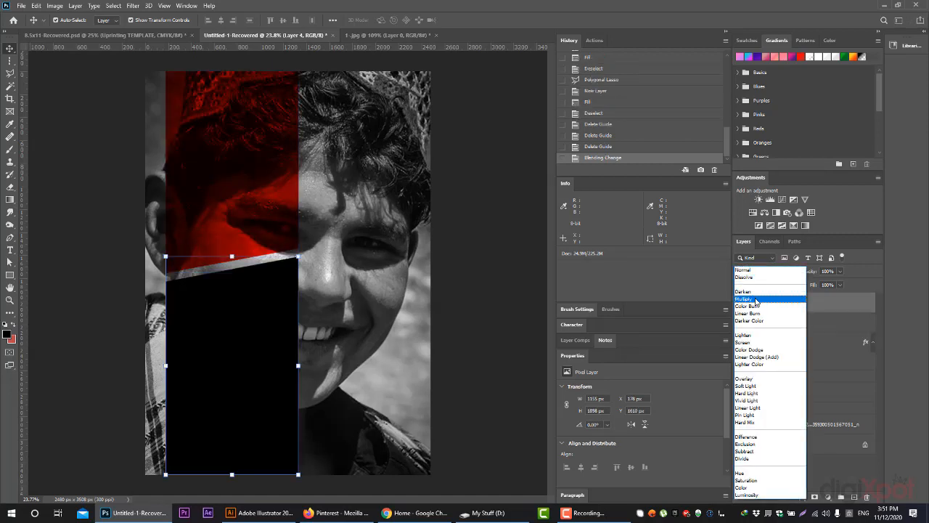
left_click(842, 272)
left_click(841, 272)
mouse_move(841, 283)
left_mouse_down()
mouse_move(833, 283)
mouse_move(844, 273)
mouse_move(835, 298)
left_mouse_up()
left_click(841, 285)
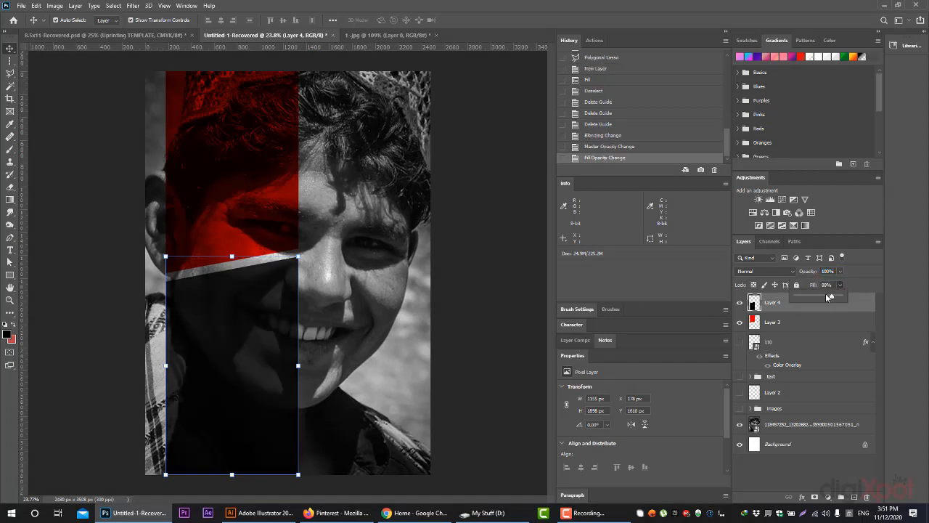
left_click(508, 206)
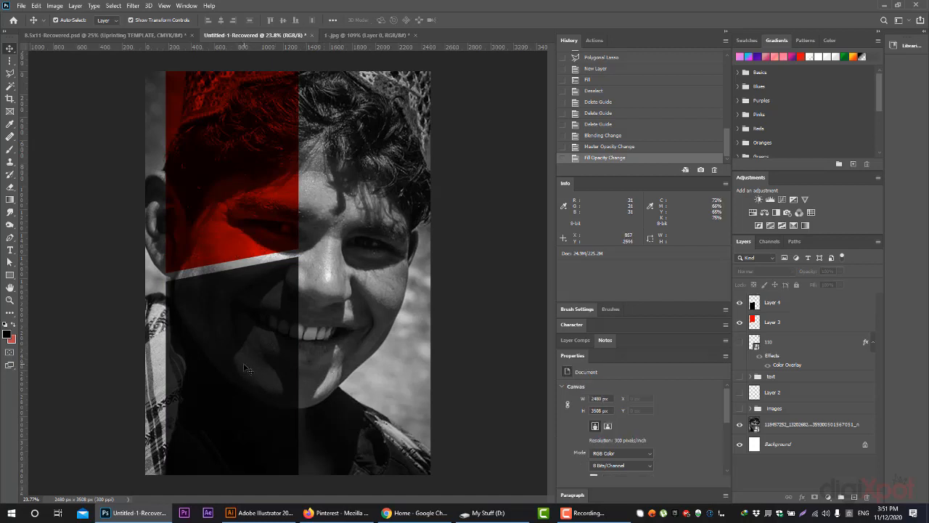
Add a small text reading "20" on the red block
left_click(10, 250)
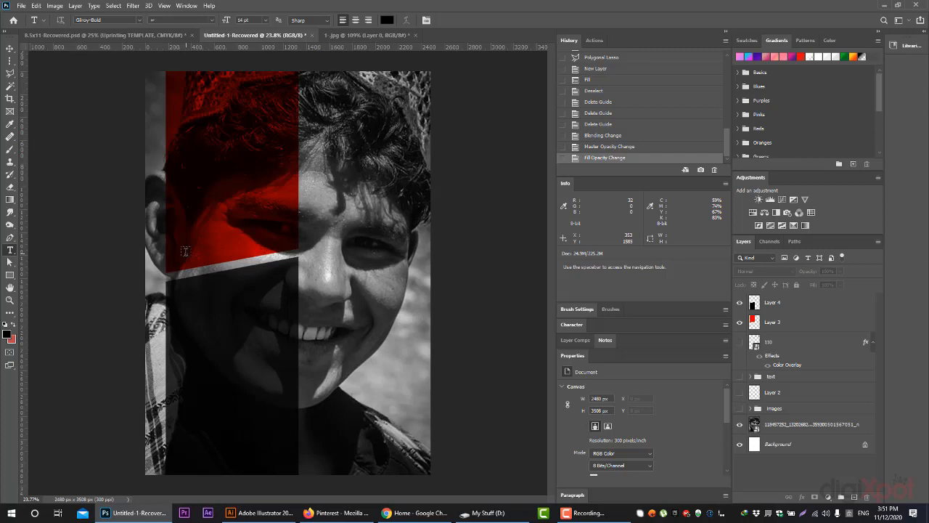
left_click(189, 136)
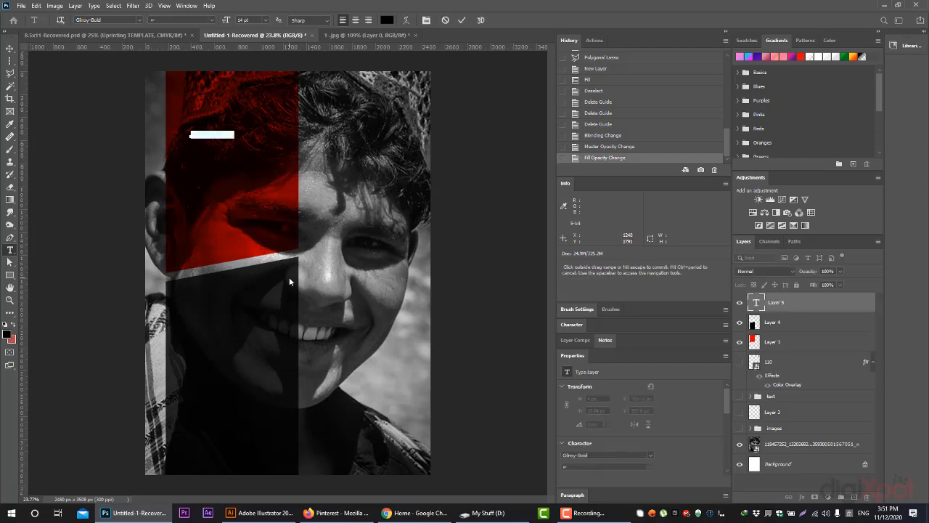
type("d")
key("Escape")
key("2")
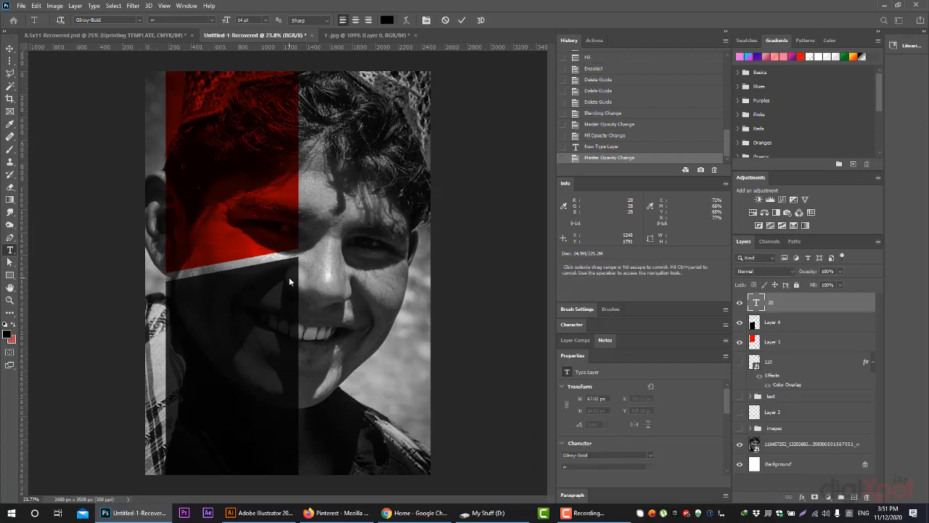
Try to recolour the small "20" text white, then revert the change and clear the canvas selection
key("ctrl+a")
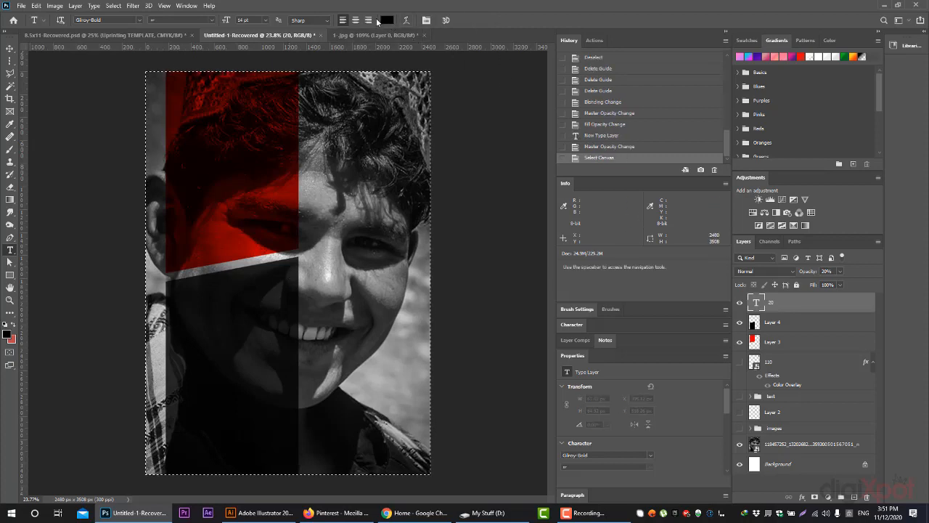
left_click(387, 19)
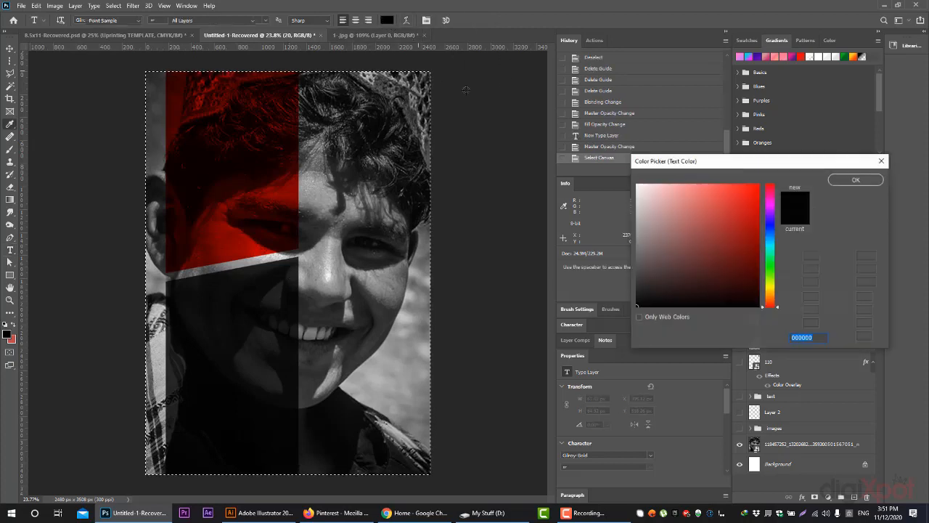
left_click(856, 179)
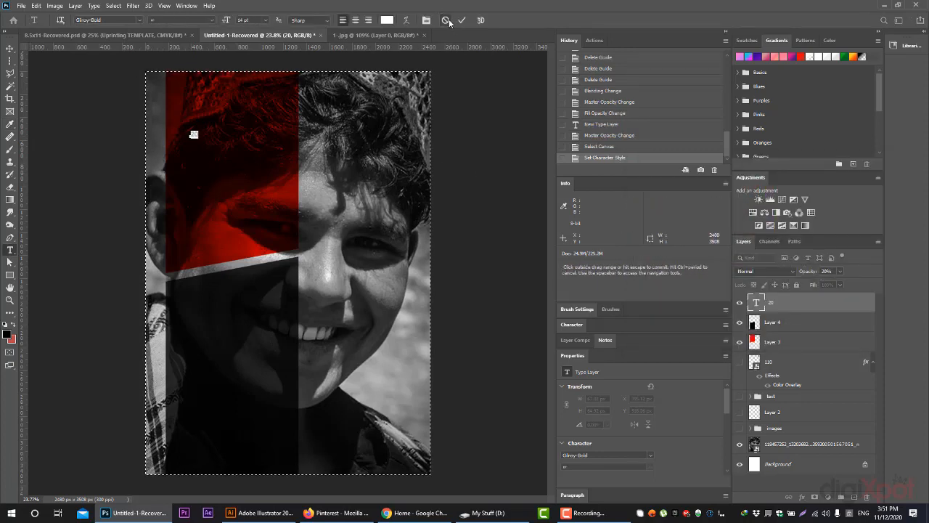
left_click(446, 21)
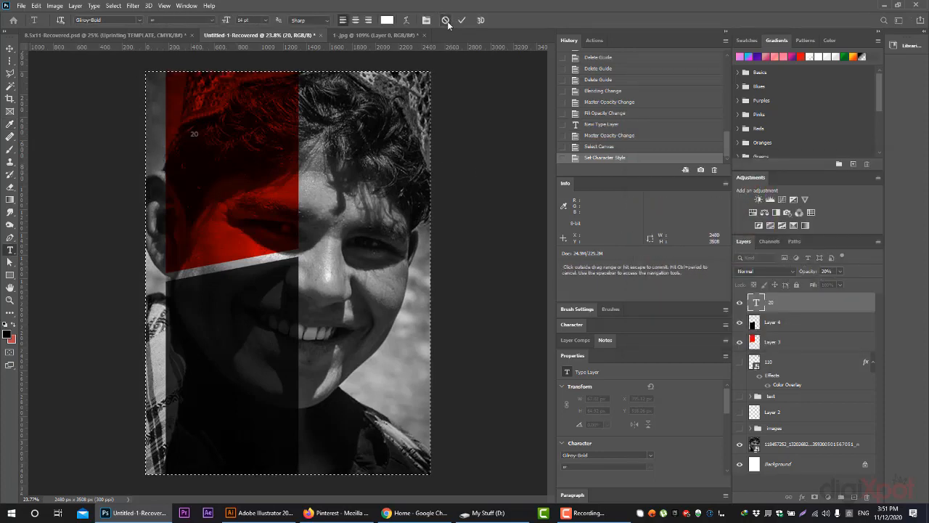
left_click(614, 147)
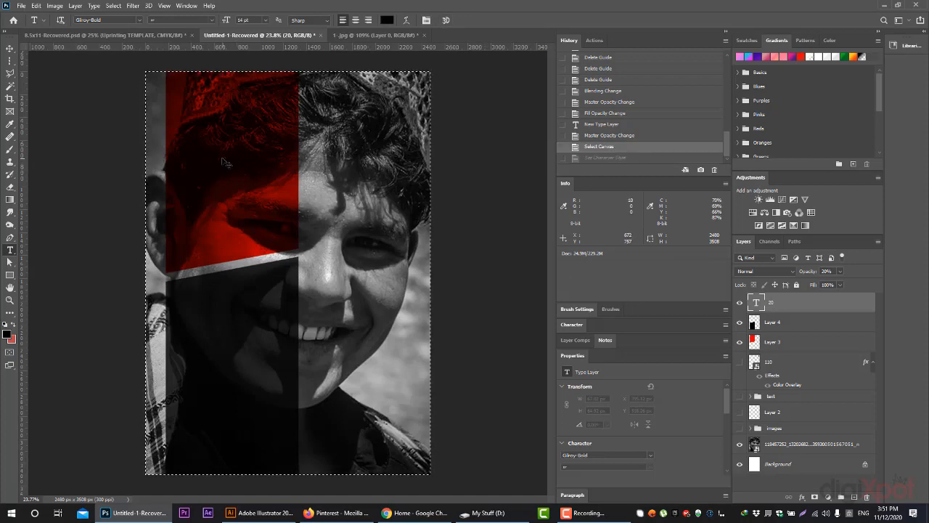
key("ctrl+d")
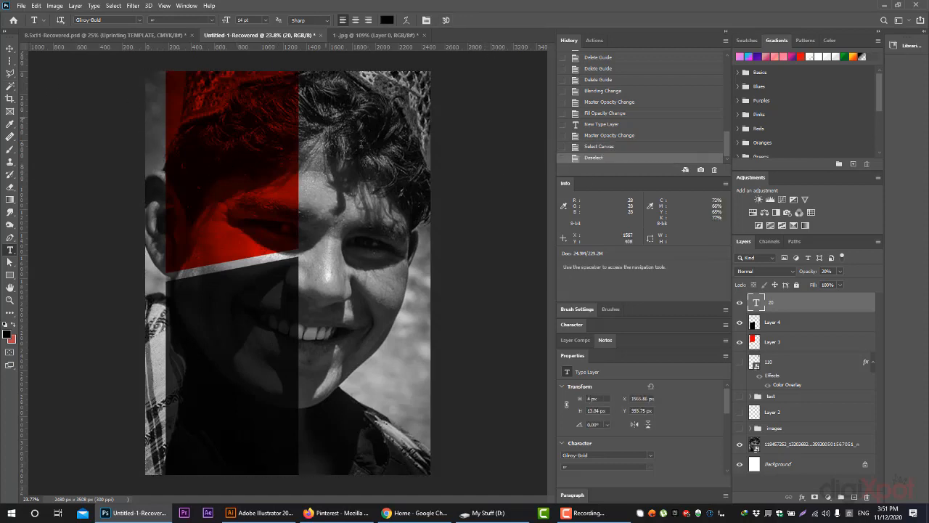
Add a second text reading "20" in white (ffffff) on the boy's hair beside the red block
left_click(325, 118)
key("BackSpace")
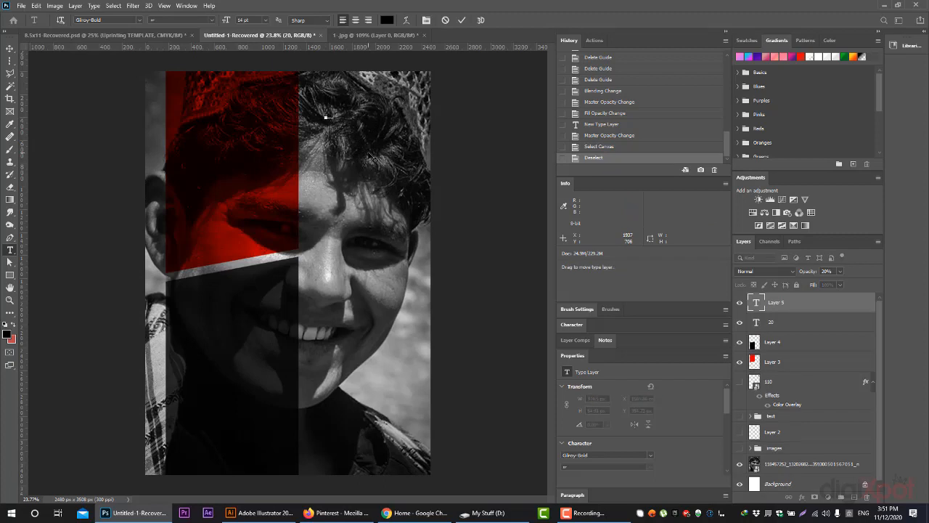
left_click(387, 19)
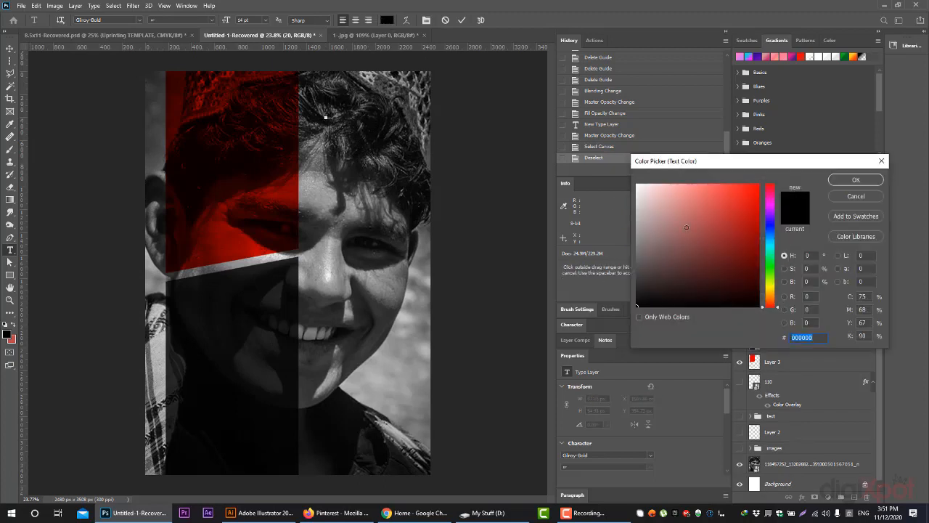
type("ffffff")
left_click(848, 181)
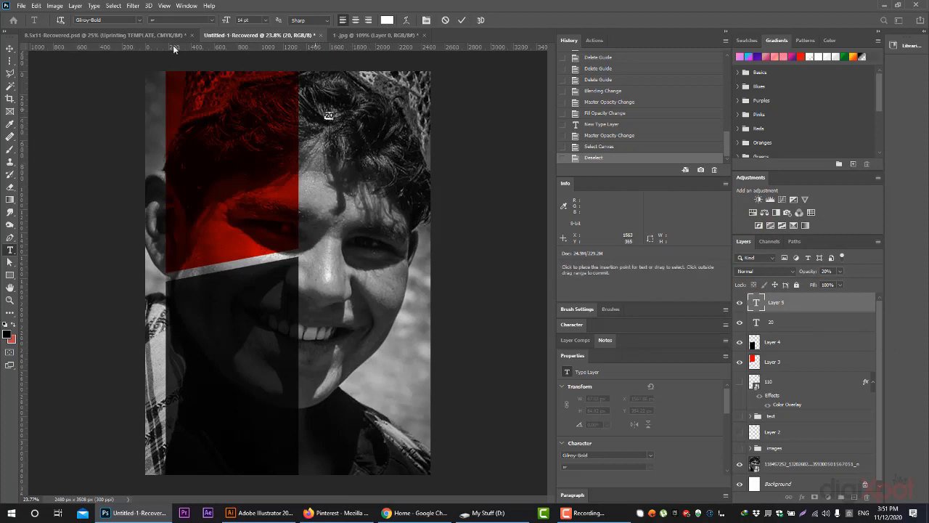
Enlarge the white "20" to about 1356% and move it over the red block
left_click(10, 49)
key("ctrl+t")
left_click_drag(334, 121, 431, 211)
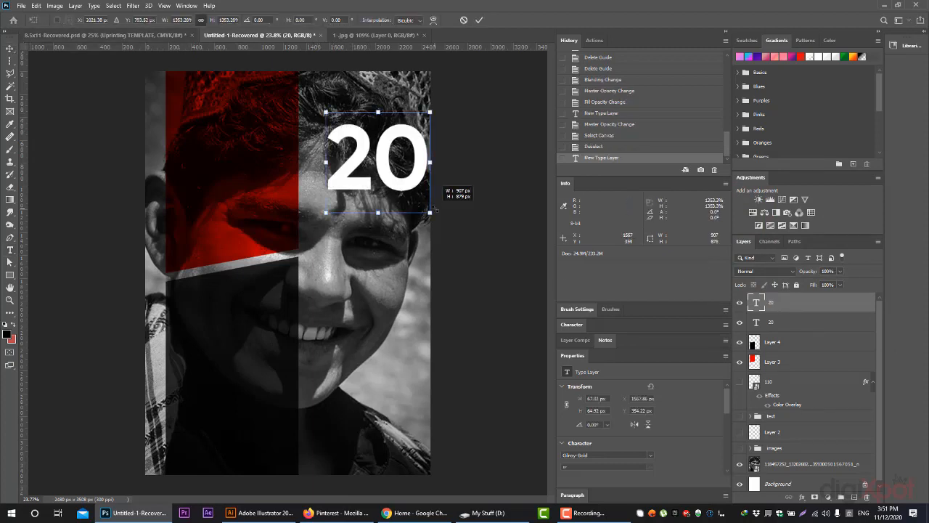
left_click_drag(384, 174, 266, 209)
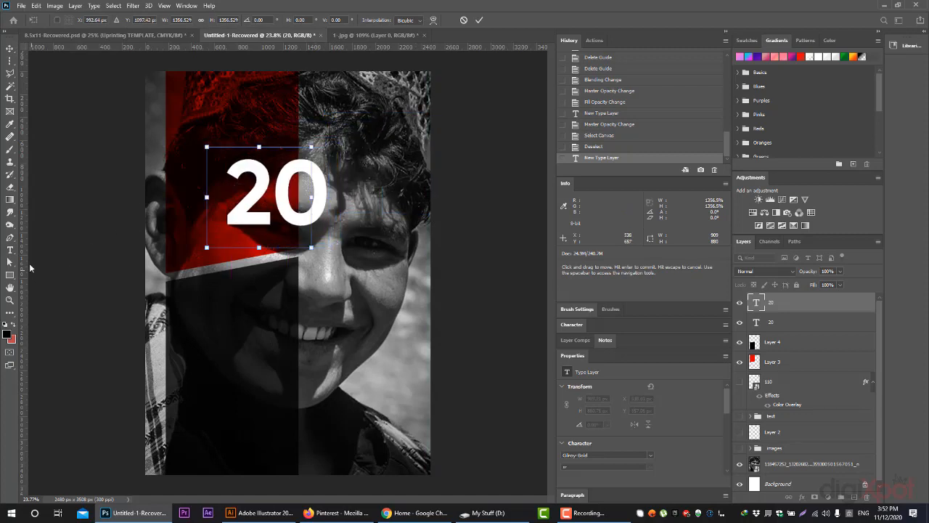
Change the font of the large white "20" to Bebas Neue Bold
left_click(9, 250)
left_click(242, 203)
key("ctrl+a")
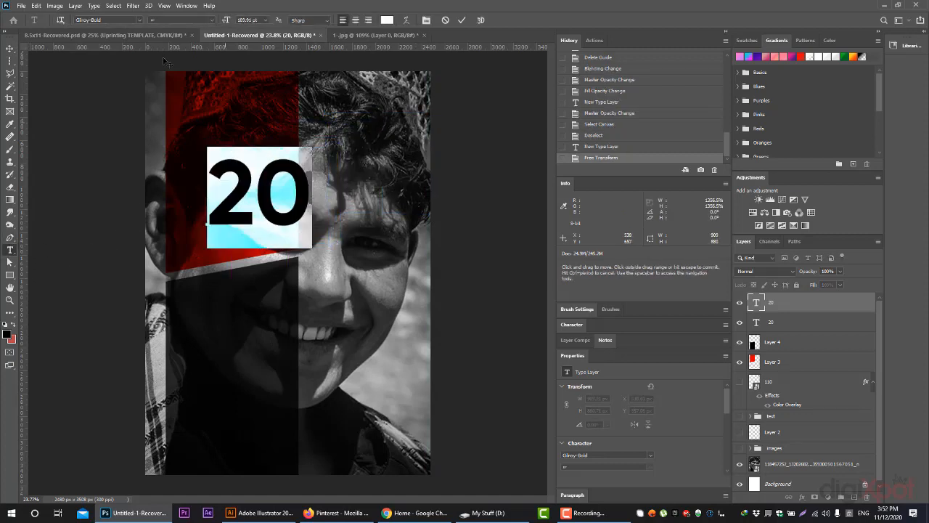
left_click(105, 19)
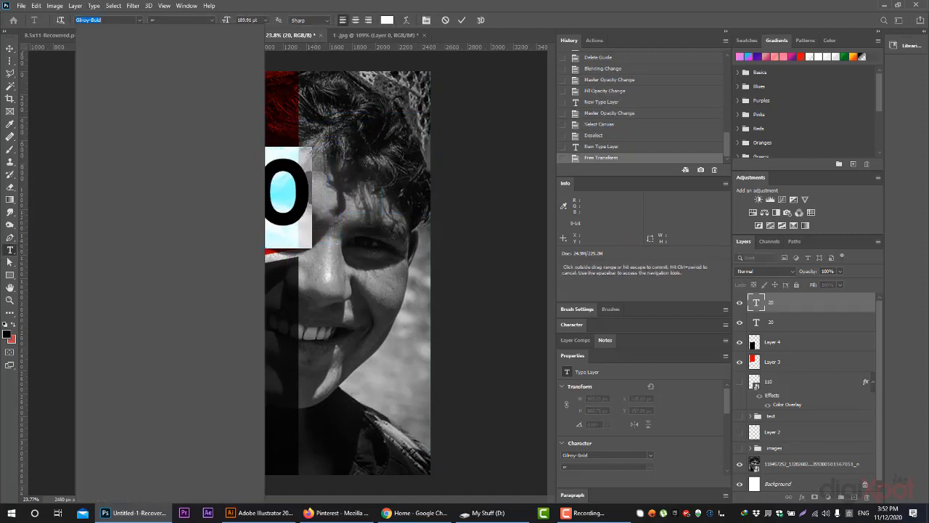
type("bebas")
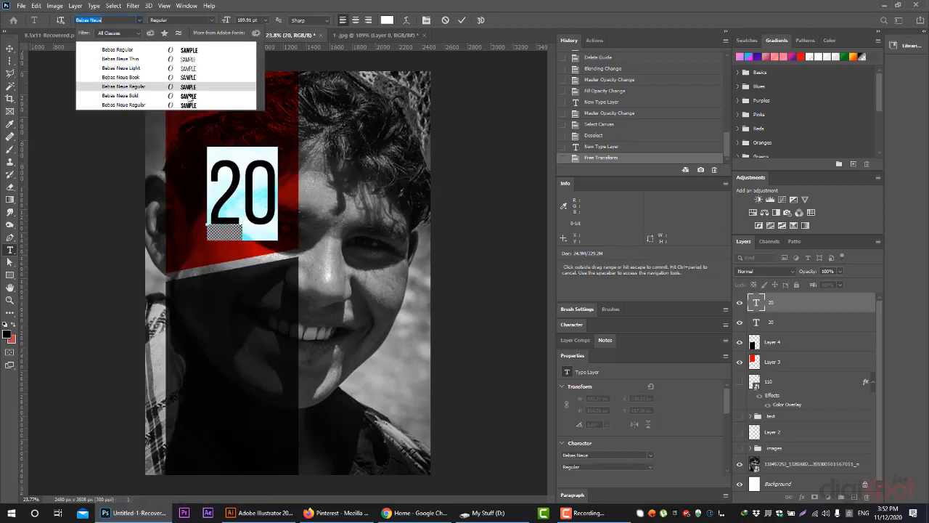
left_click(188, 96)
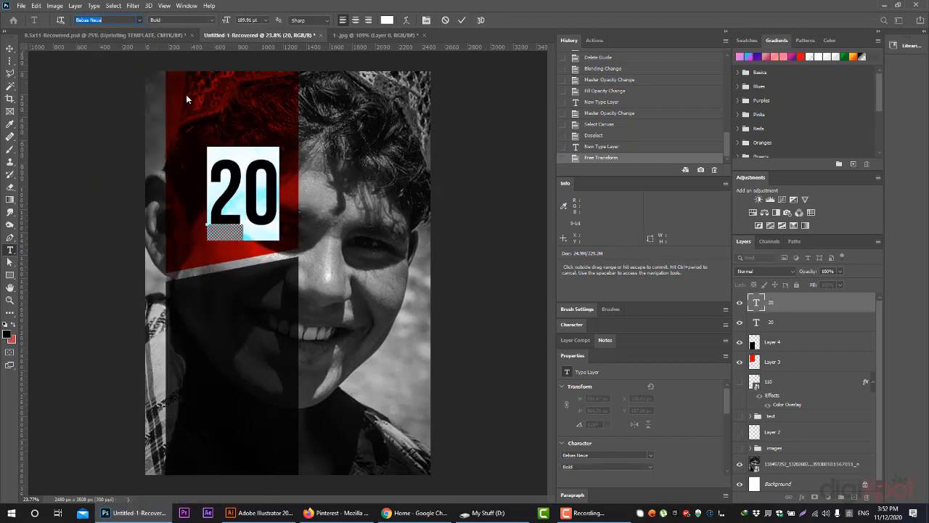
Move the white "20" down onto the black block and scale it to about 157%
left_click(10, 49)
left_click_drag(271, 187, 275, 304)
left_click_drag(270, 387, 325, 439)
left_click_drag(289, 405, 284, 371)
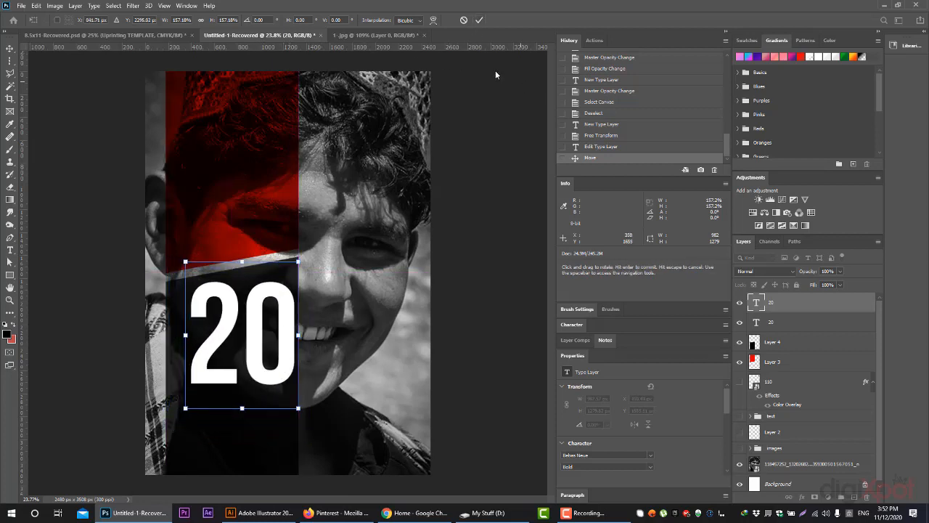
left_click(481, 20)
Duplicate the white "20" directly beneath itself and scale the pair to about 87% to fit the black block
left_click_drag(278, 296, 291, 403)
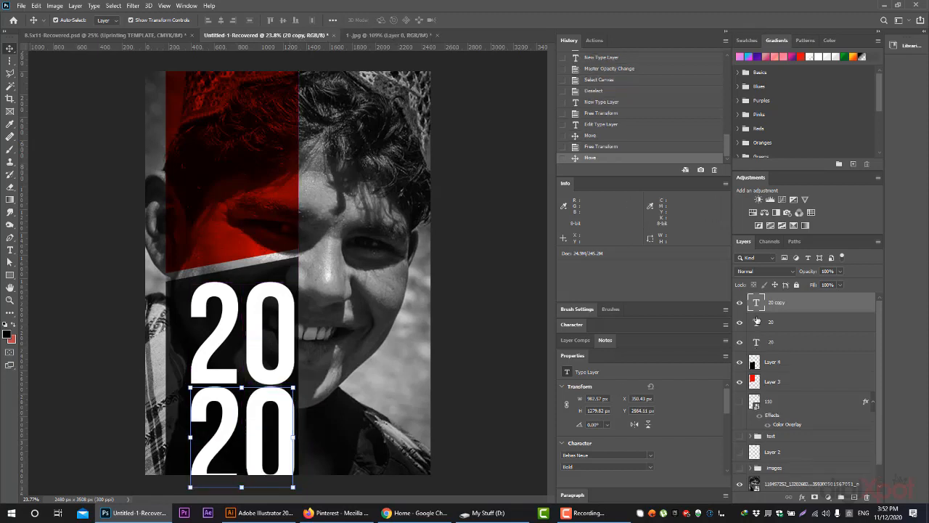
left_click(794, 323, "shift")
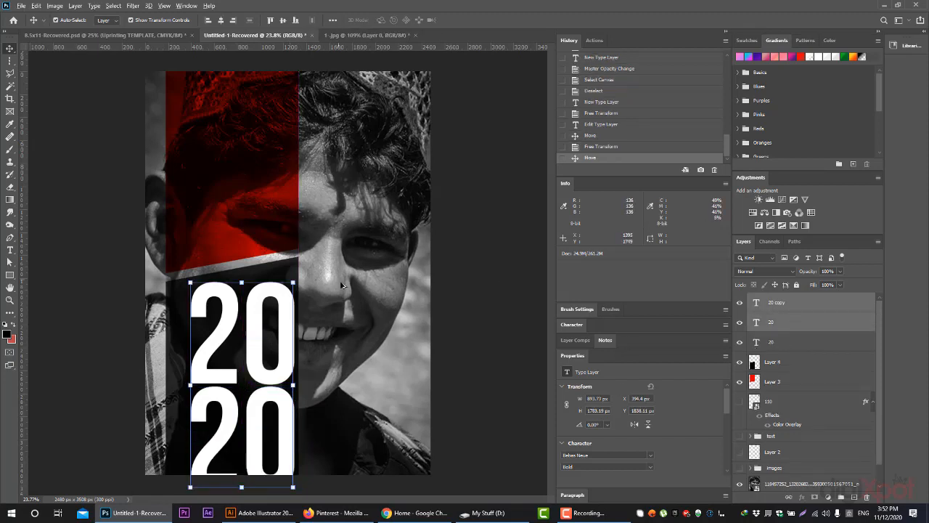
left_click_drag(293, 282, 286, 294)
left_click_drag(284, 327, 284, 322)
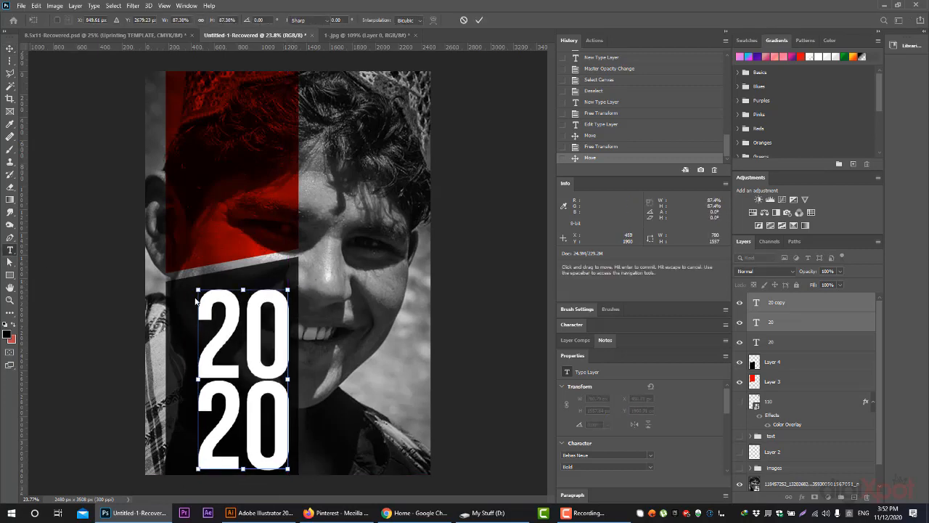
key("Return")
Recolour the upper "20" on the black block to red (ff0000)
left_click_drag(208, 308, 289, 318)
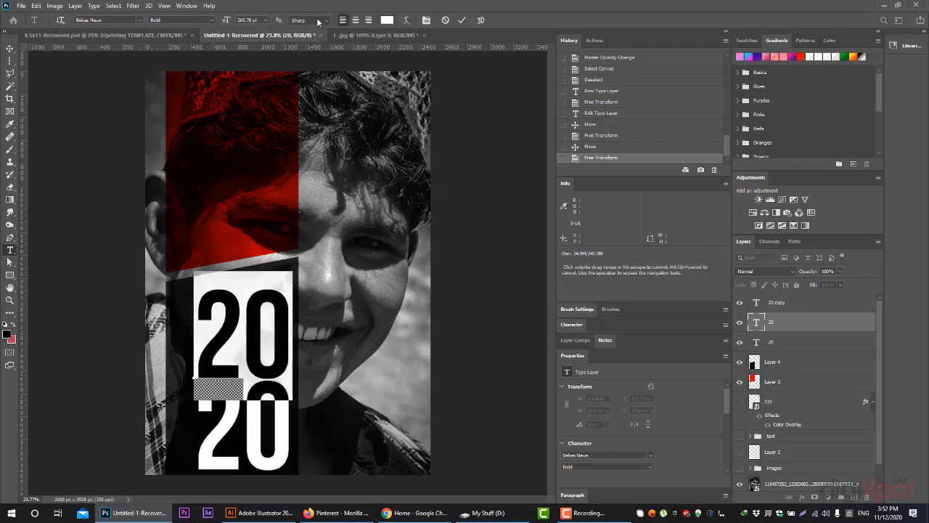
left_click(387, 20)
type("ff0000")
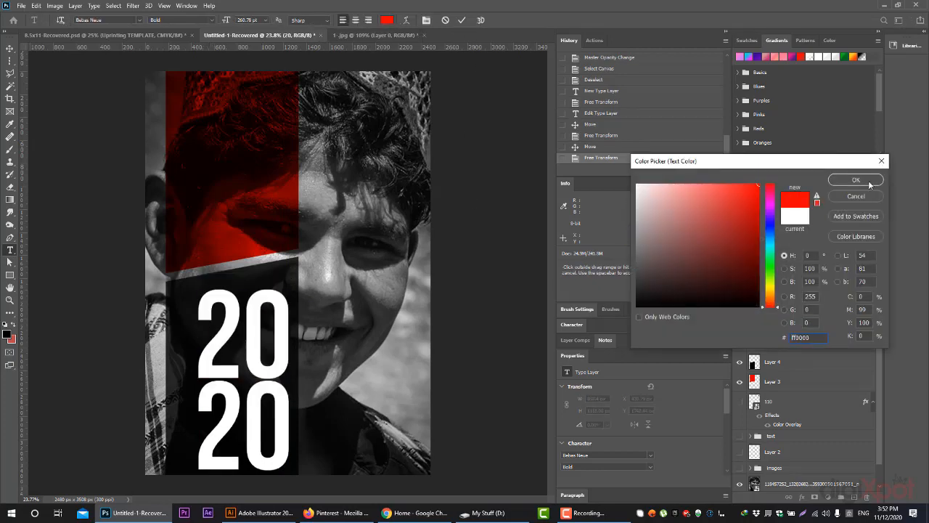
key("Return")
left_click(807, 342)
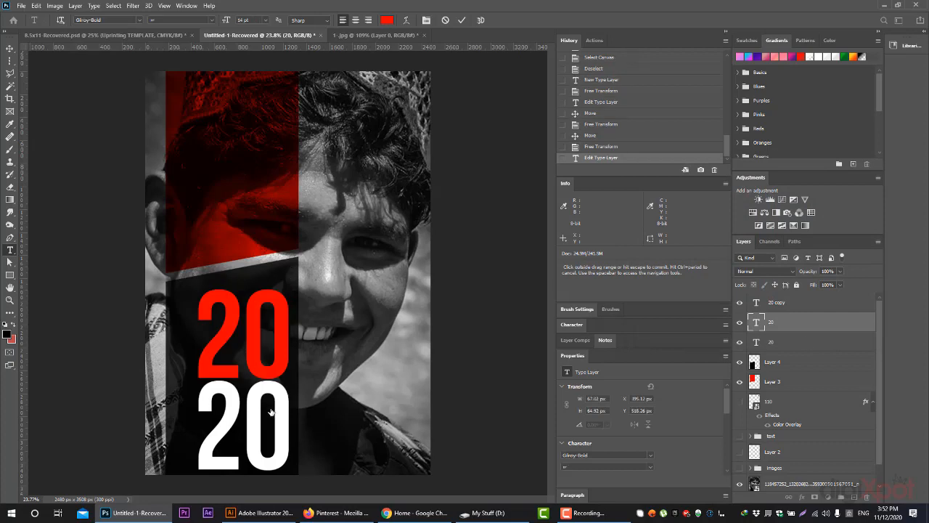
Recolour the lower "20" on the black block to red (ff0000)
double_click(209, 398)
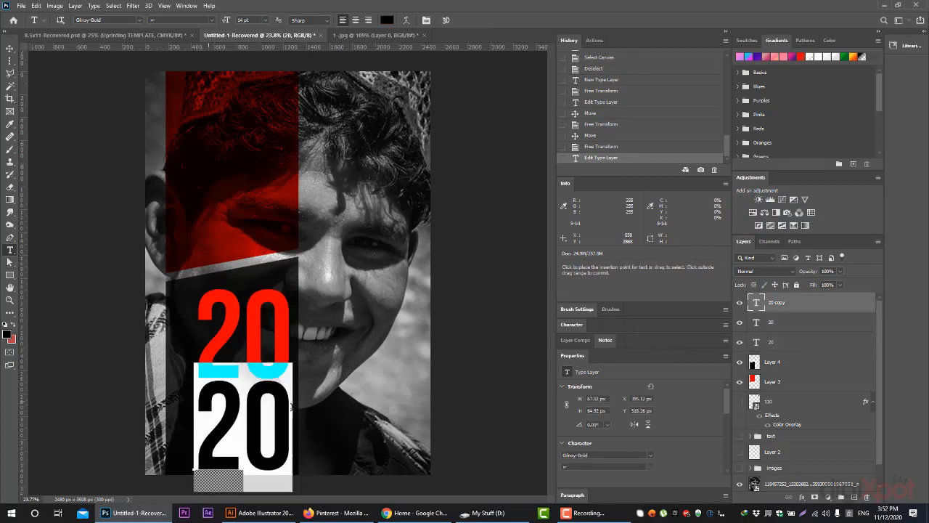
left_click(387, 20)
left_click(762, 179)
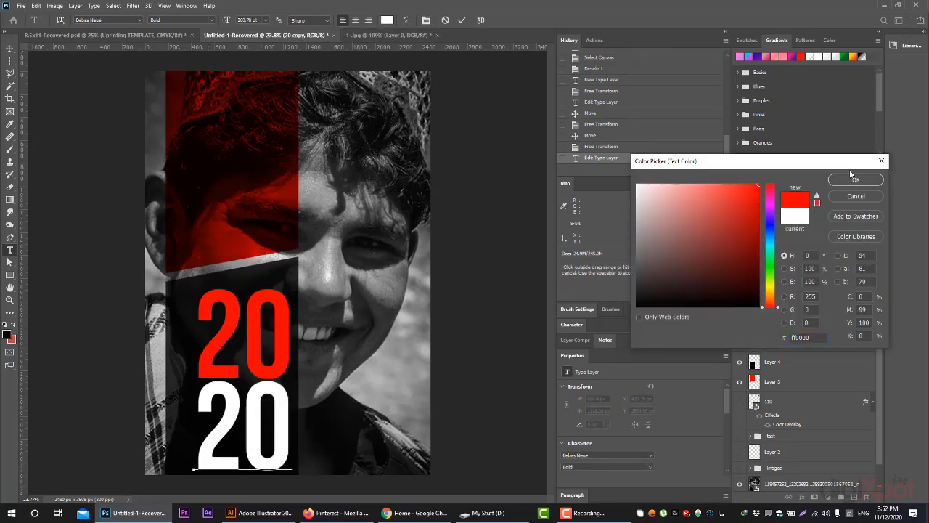
left_click(856, 179)
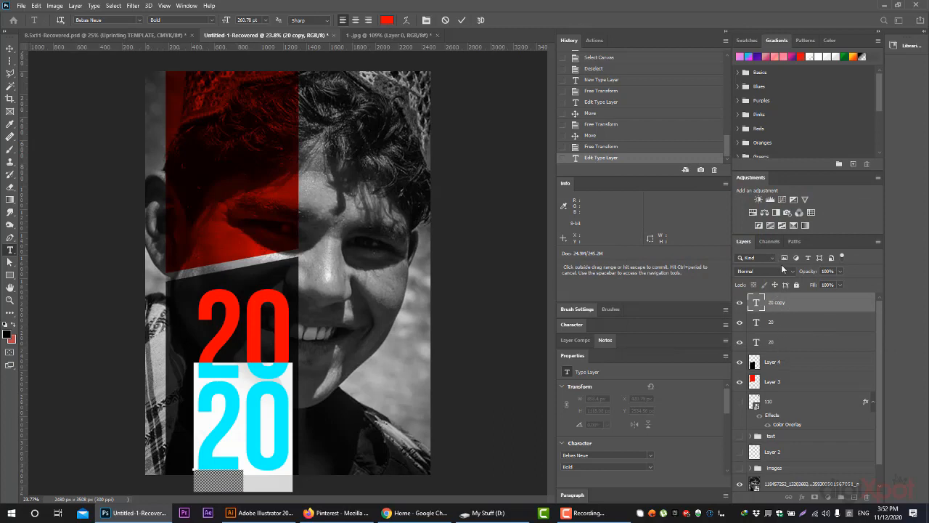
left_click(783, 270)
left_click(782, 270)
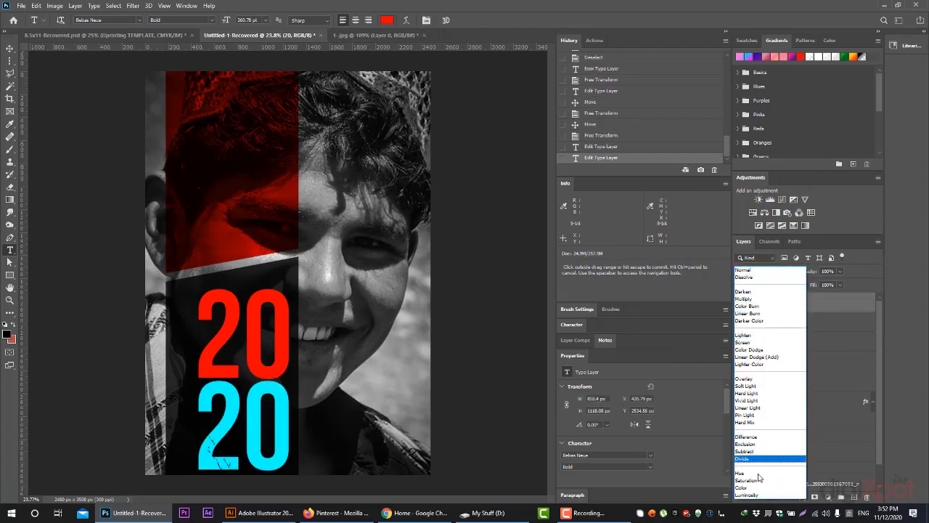
left_click(840, 274)
left_click(840, 285)
mouse_move(835, 296)
left_mouse_down()
mouse_move(801, 295)
mouse_move(841, 296)
left_mouse_up()
left_click(784, 332)
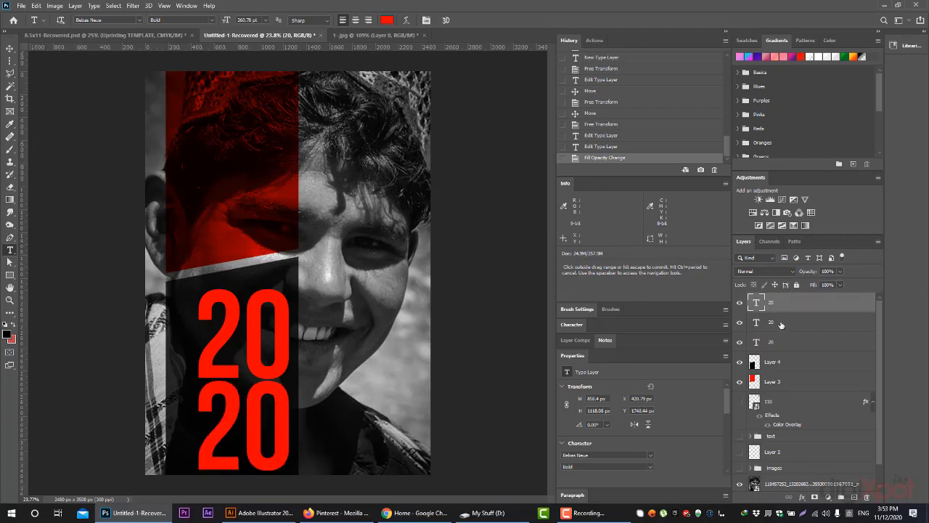
Set both red "20" text layers to Multiply and move them right, off the black block onto the lower-right part of the photo
left_click(784, 324)
left_click(770, 271)
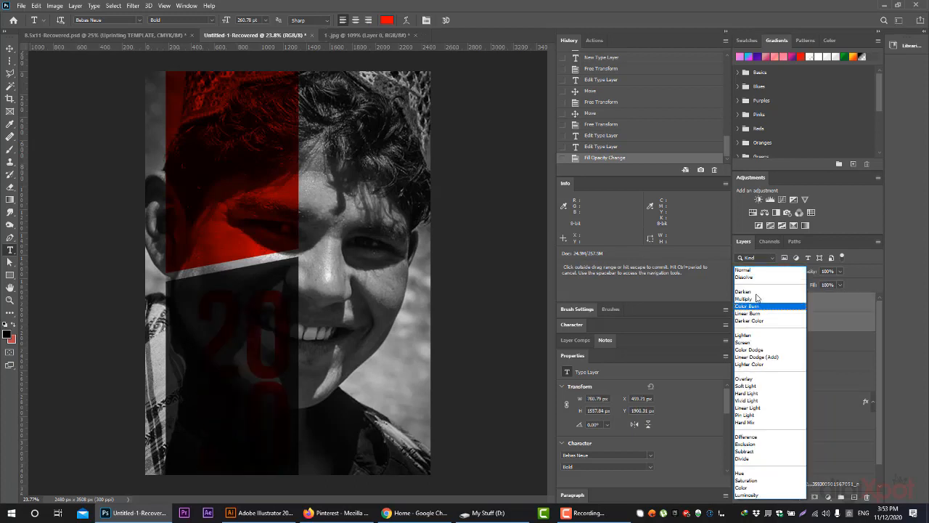
left_click(754, 300)
key("v")
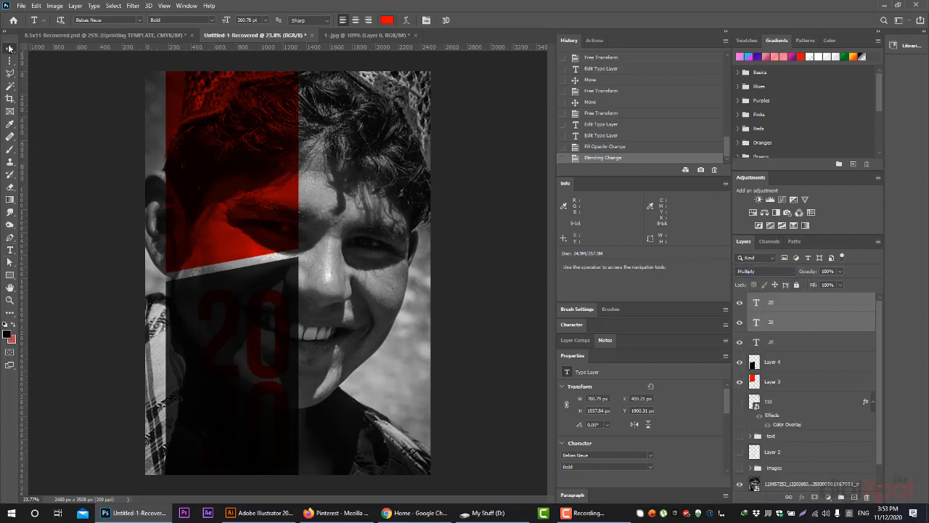
left_click_drag(260, 306, 392, 306)
left_click(494, 217)
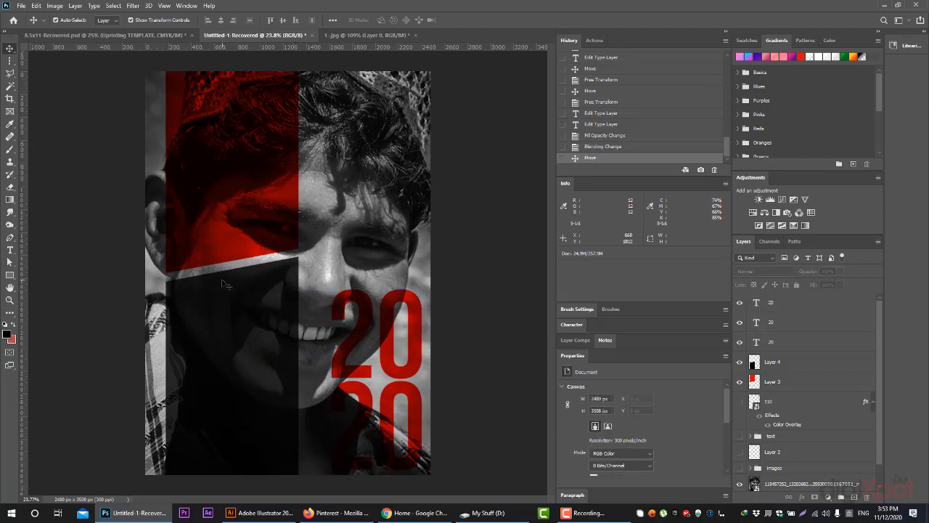
Switch to Firefox and search the web for "lorem ipsum" in a new tab
left_click(10, 249)
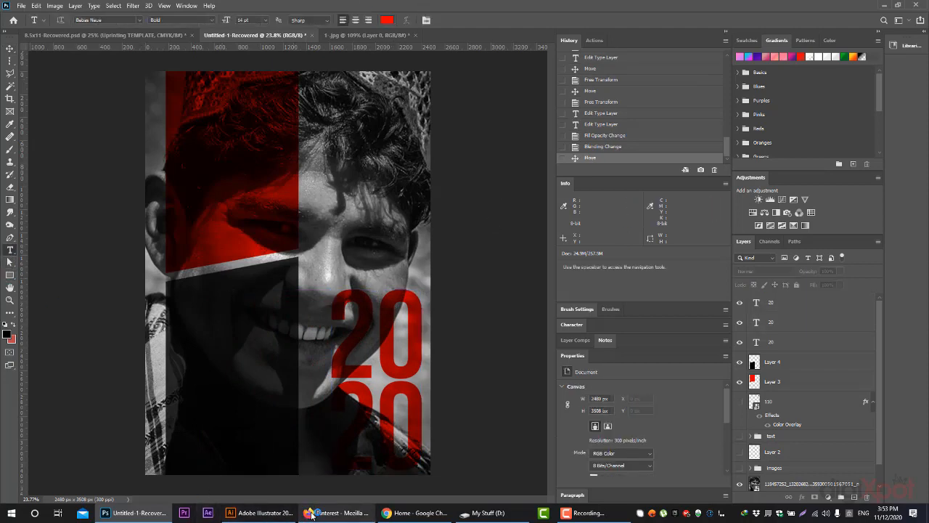
left_click(335, 512)
left_click(834, 8)
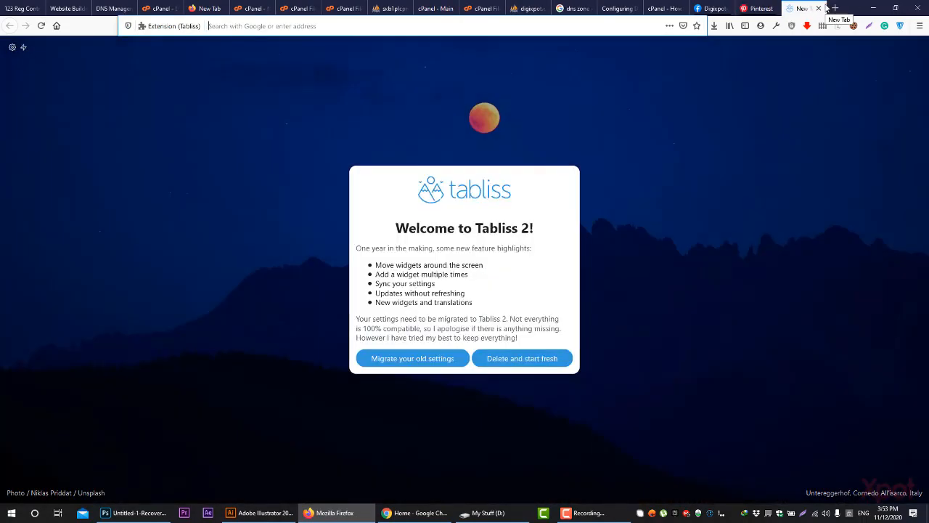
type("LOREM")
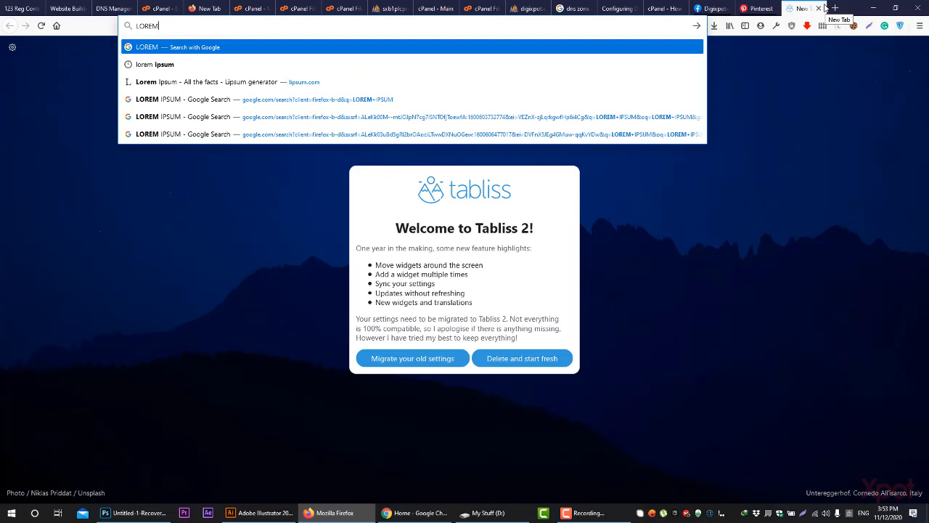
key("Down")
key("Return")
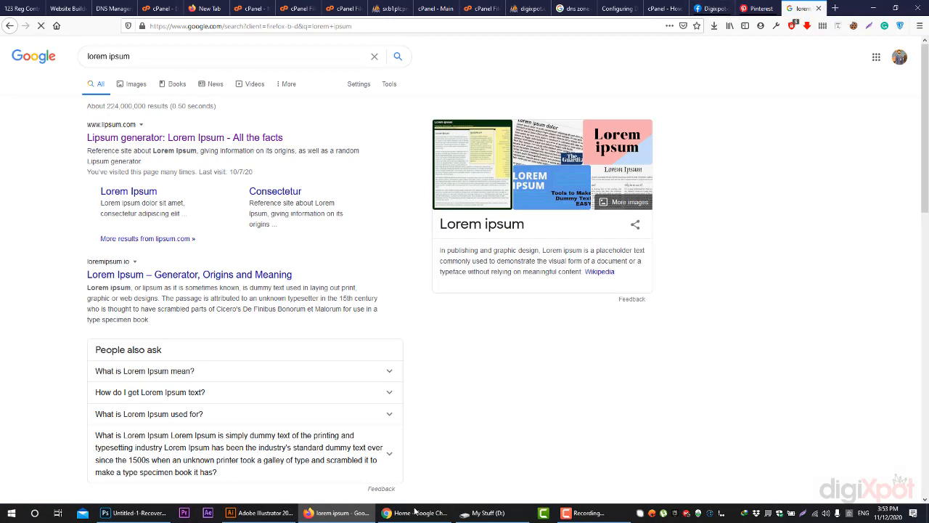
Open the lipsum.com result and copy the standard Lorem Ipsum passage used since the 1500s, without its quotation marks
left_click(165, 139)
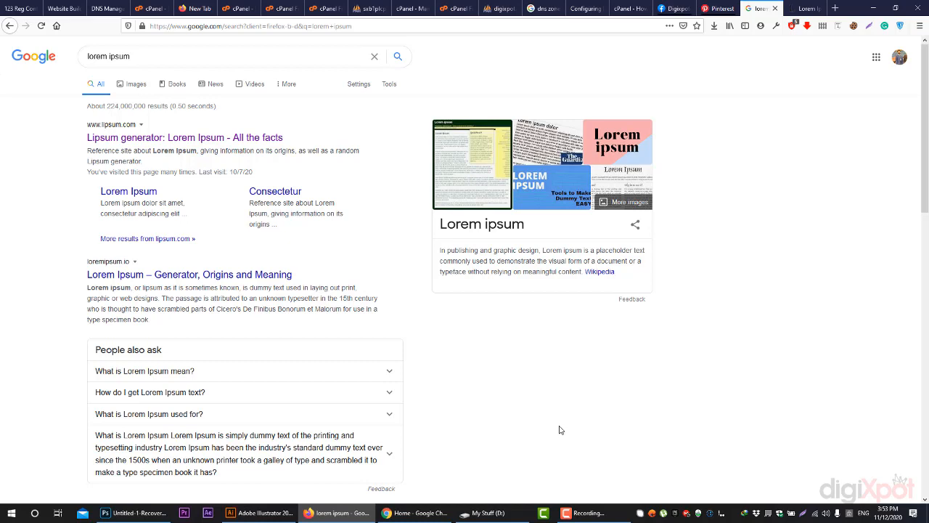
left_click(572, 514)
left_click(269, 138)
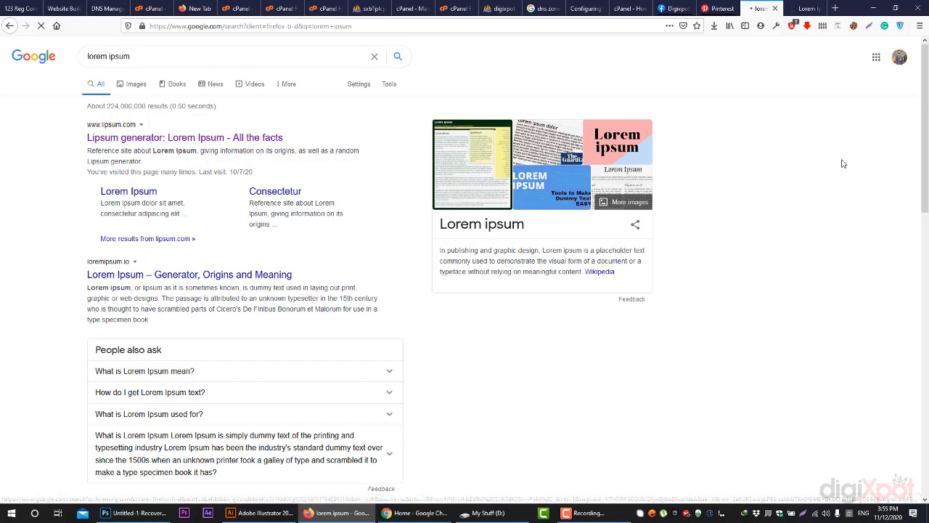
scroll(402, 211, "down", 5)
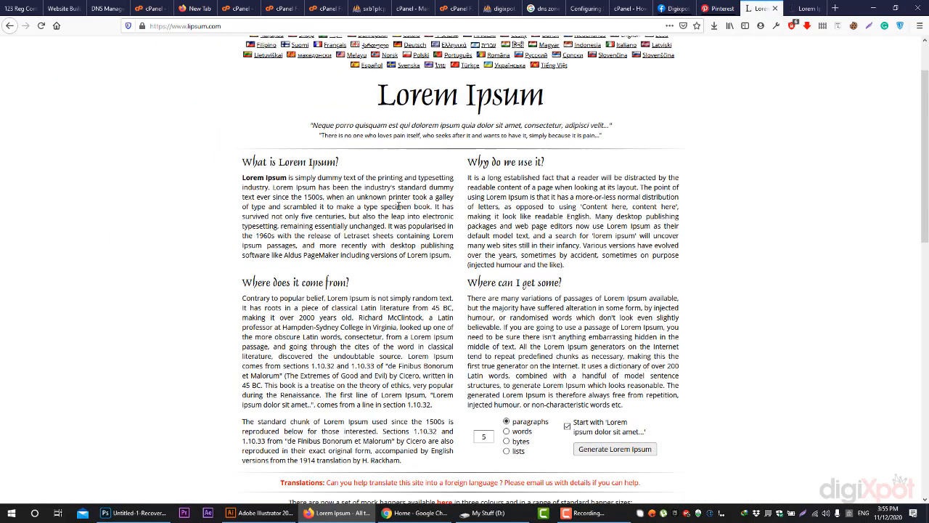
scroll(402, 211, "down", 3)
scroll(312, 171, "up", 2)
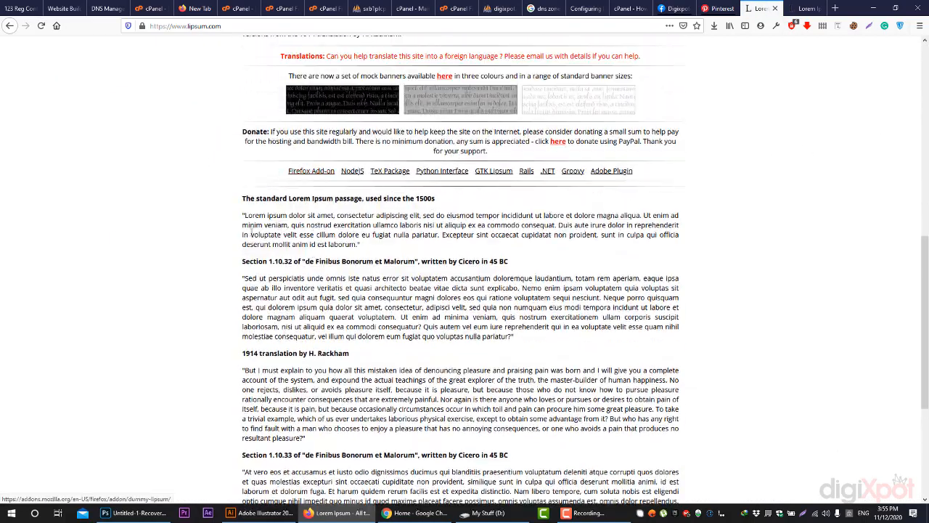
left_click_drag(245, 216, 358, 244)
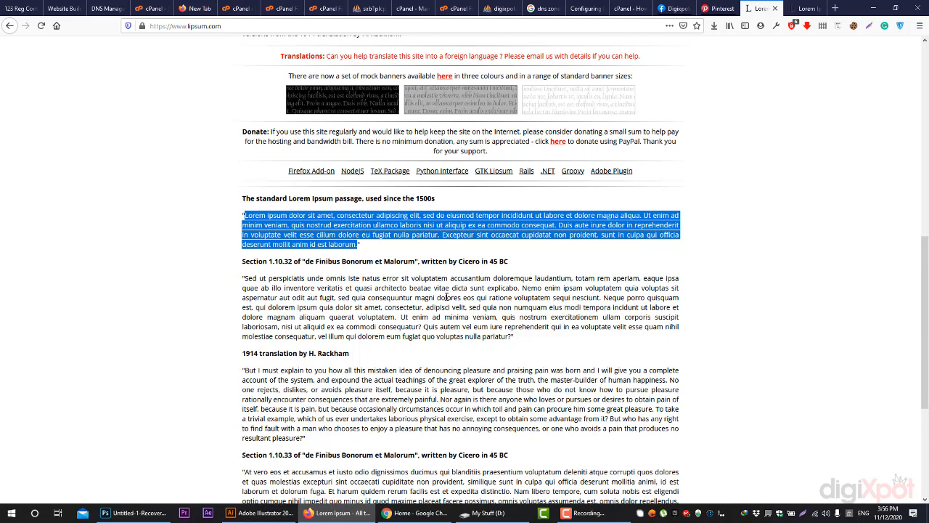
right_click(361, 230)
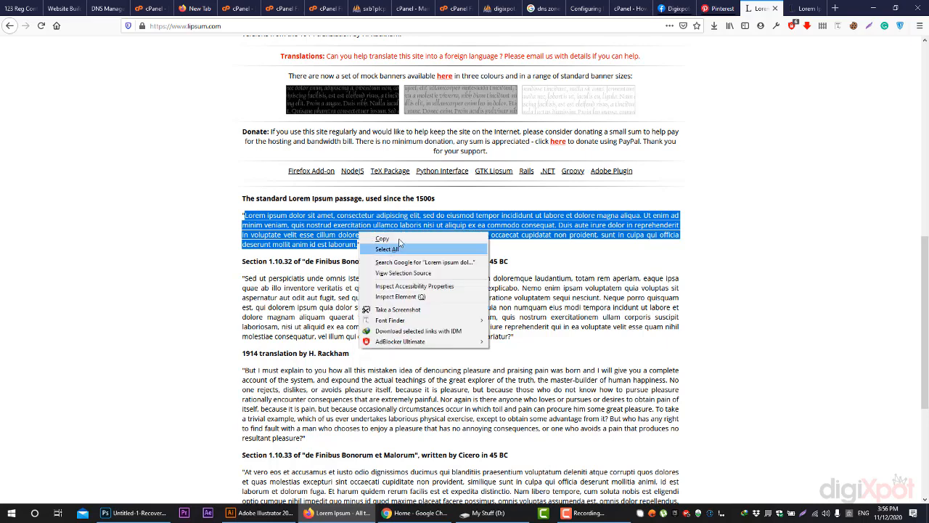
left_click(377, 239)
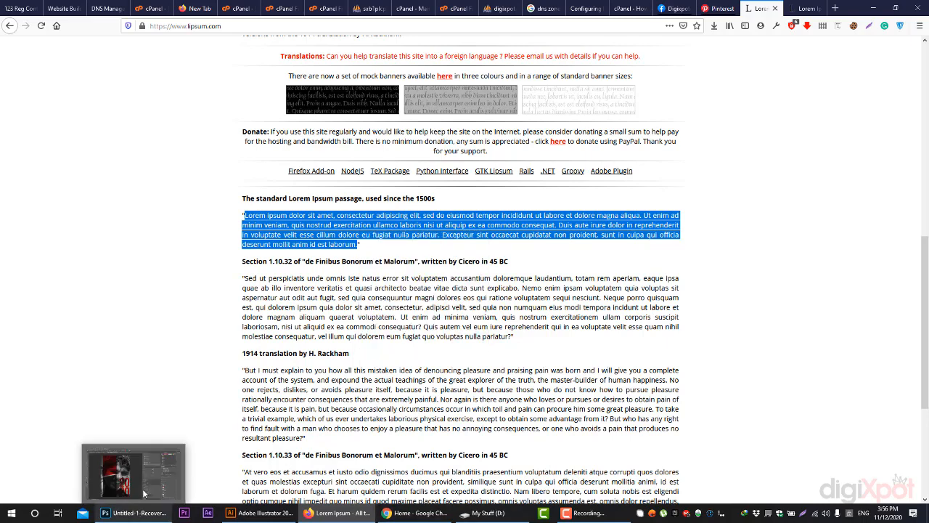
Switch back to Photoshop and paste the copied passage into a new paragraph text box about 941 × 1041 px on the black block
left_click(137, 514)
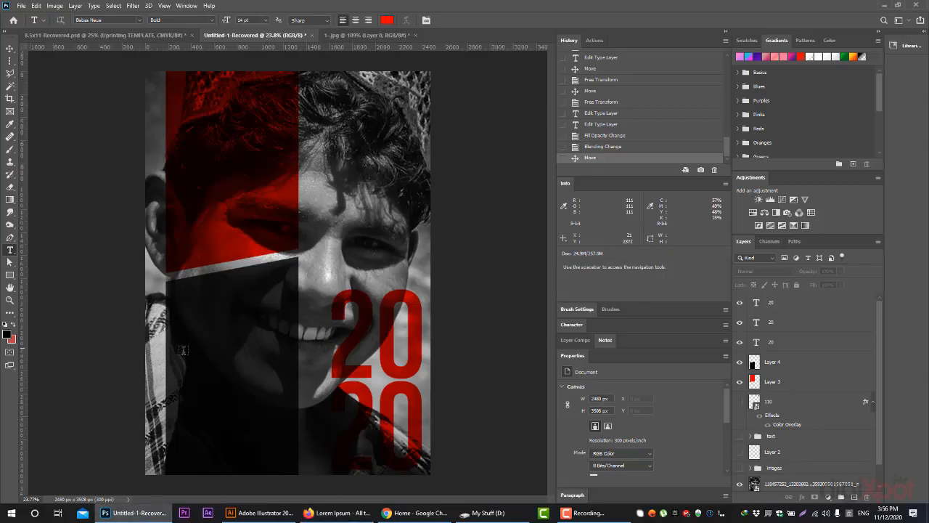
left_click_drag(179, 334, 288, 454)
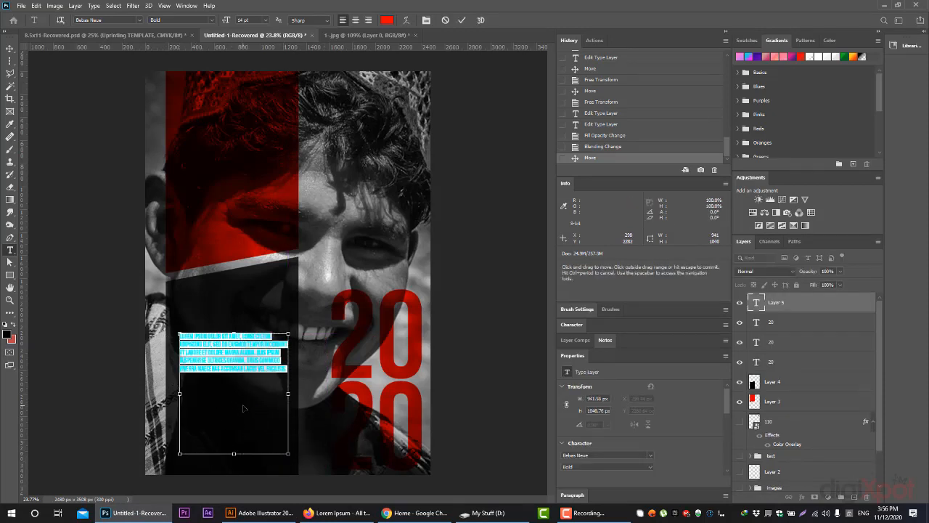
key("ctrl+v")
Recolour the whole pasted lorem ipsum paragraph to white
key("ctrl+a")
left_click(388, 21)
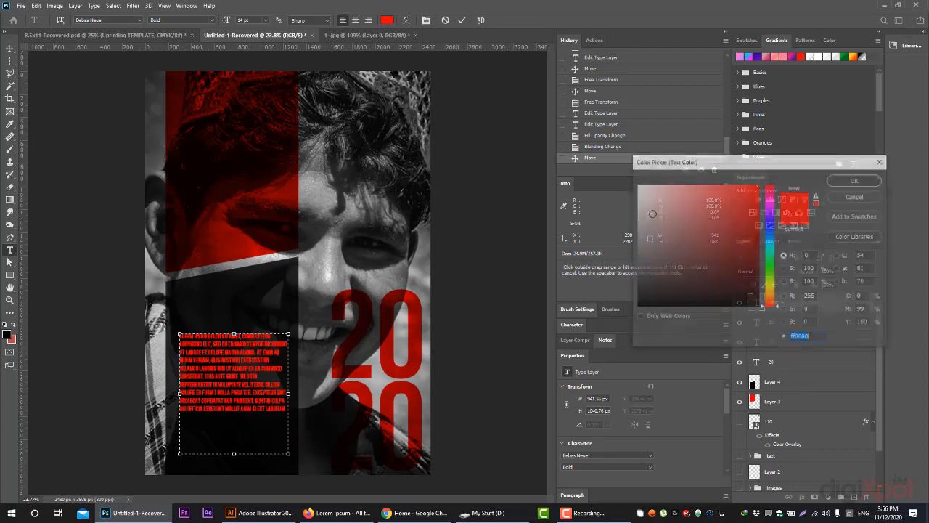
left_click_drag(651, 211, 636, 183)
left_click(837, 180)
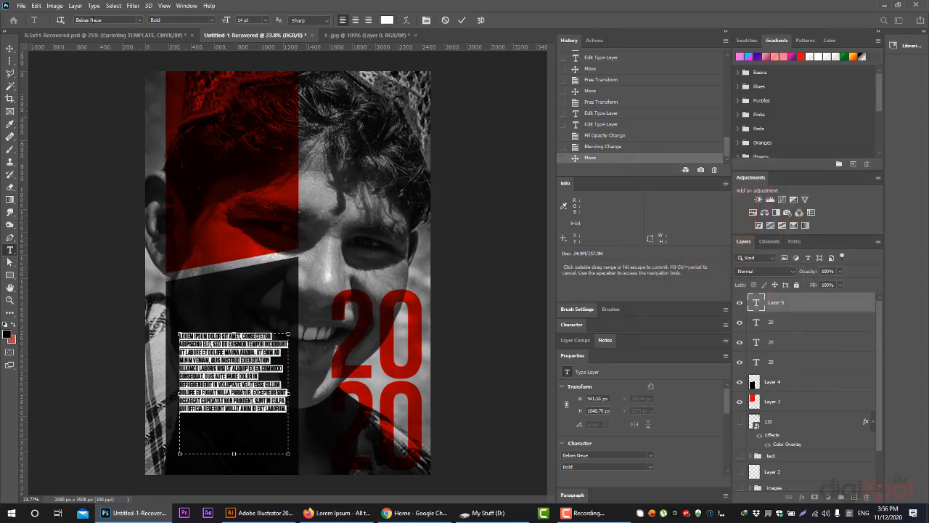
Set the lorem ipsum paragraph's font to Roboto Regular and turn off All Caps
left_click(103, 20)
type("cope")
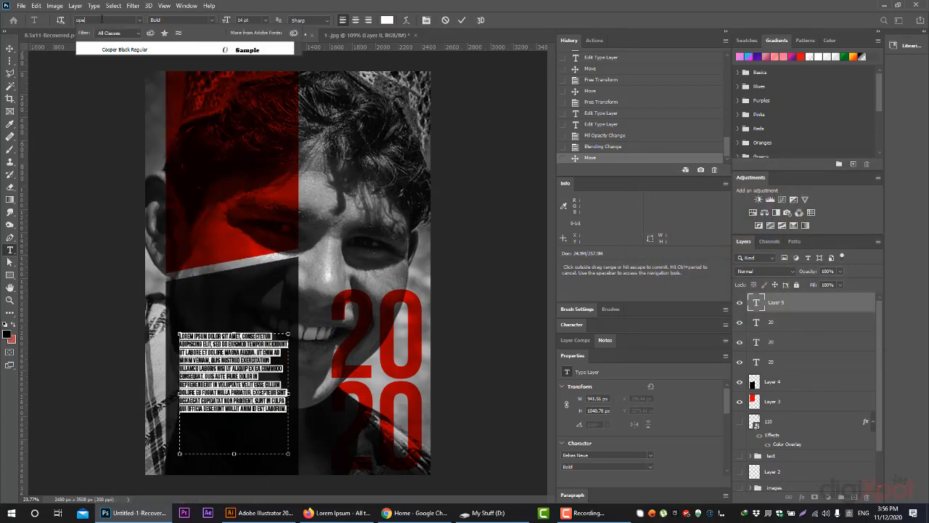
key("BackSpace")
key("BackSpace")
key("BackSpace")
key("BackSpace")
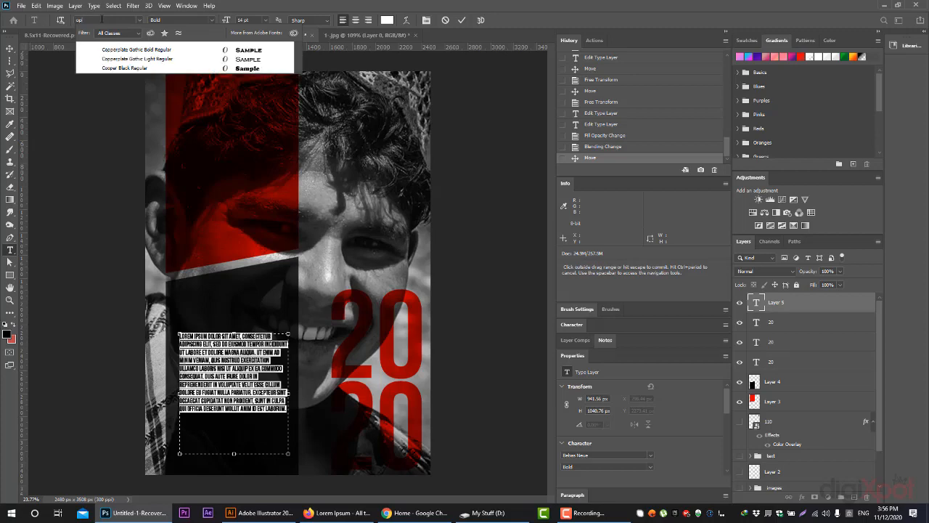
type("ral")
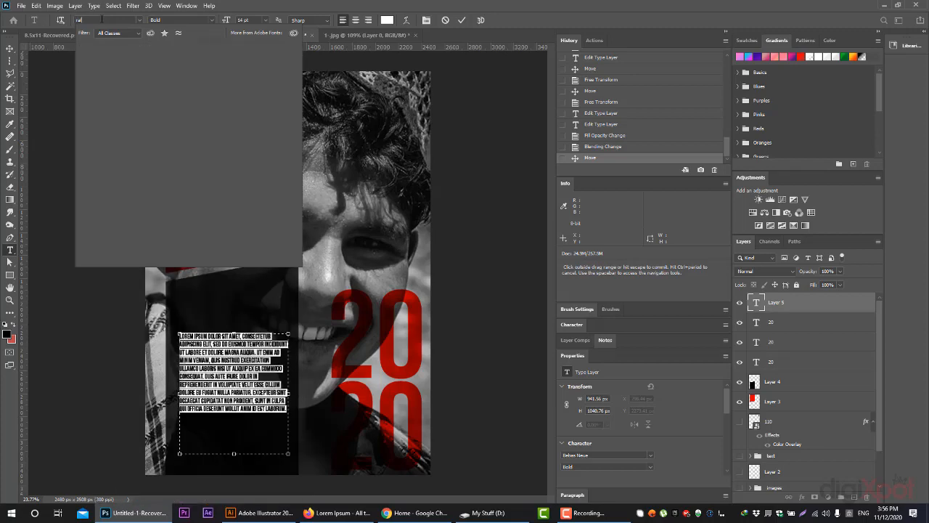
key("BackSpace")
key("BackSpace")
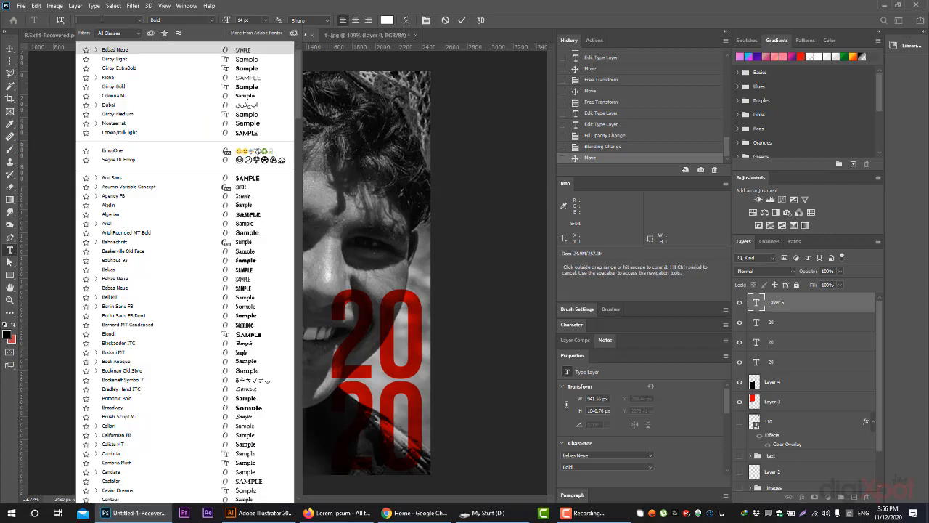
type("ro")
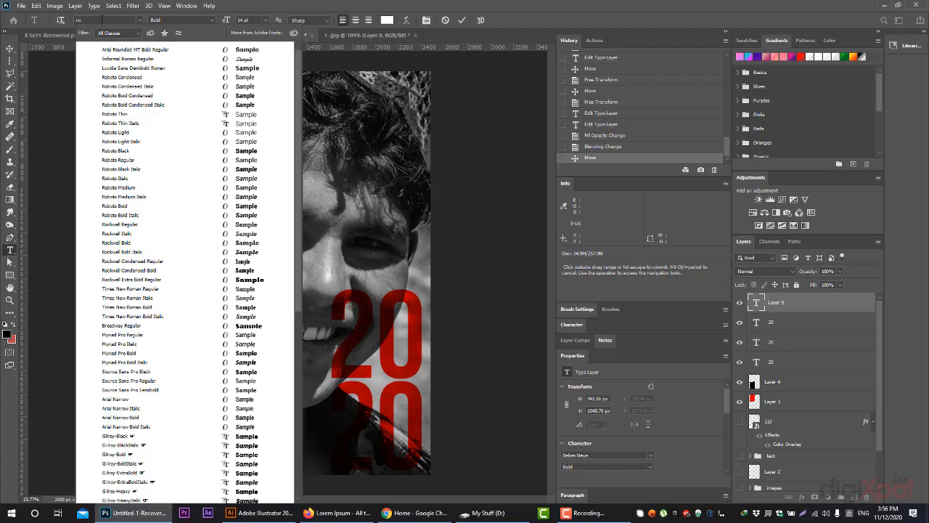
type("boto")
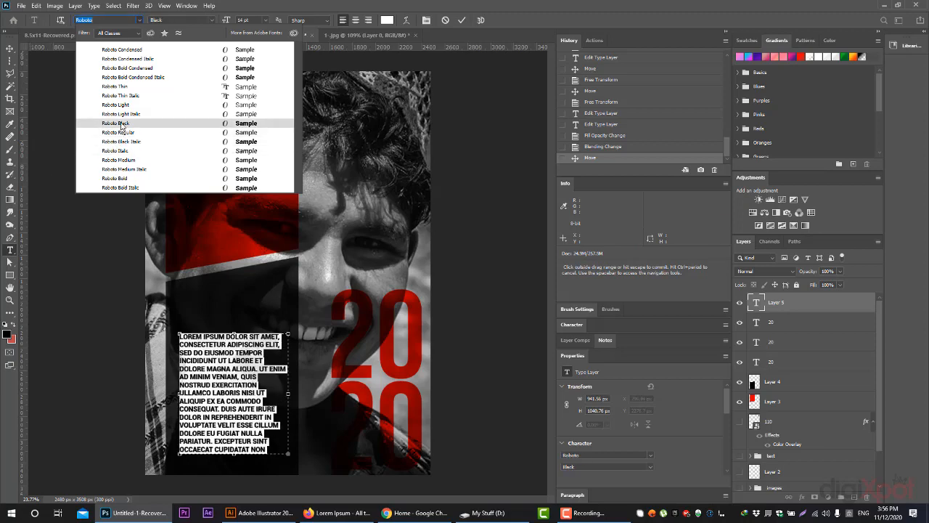
left_click(120, 133)
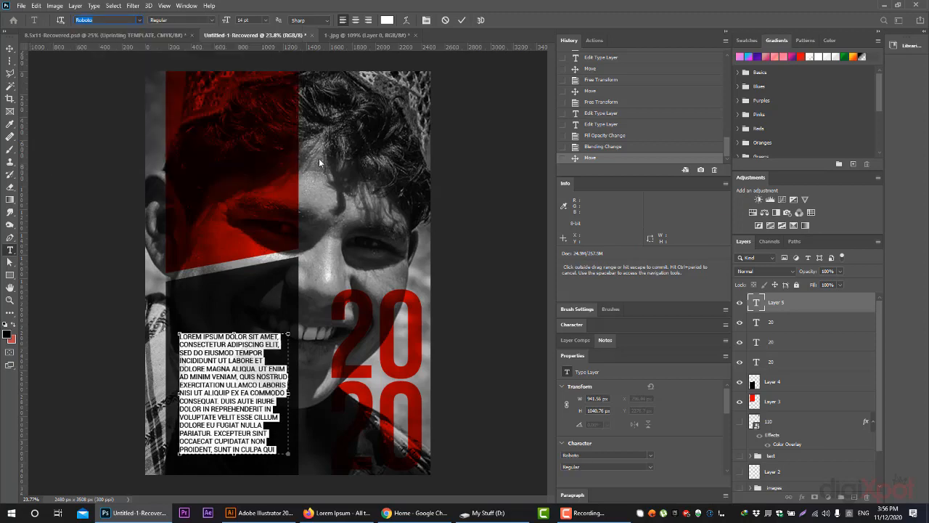
left_click(577, 325)
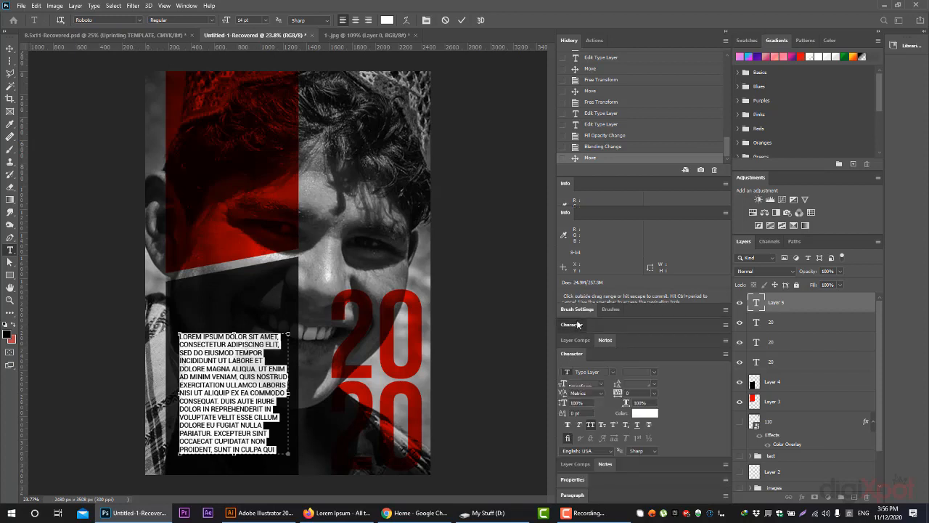
left_click(591, 425)
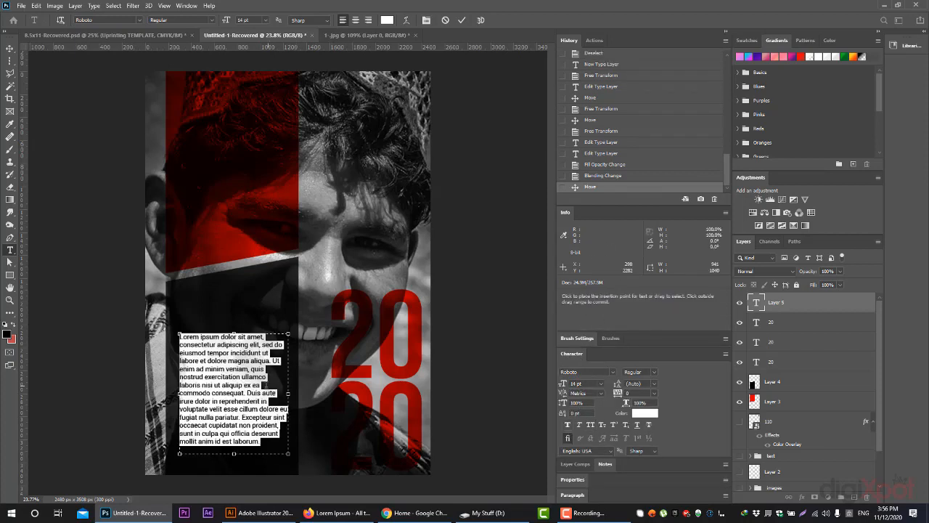
Try the justified alignments on the lorem ipsum paragraph, with its last line left, fully justified, right and centred
left_click(608, 338)
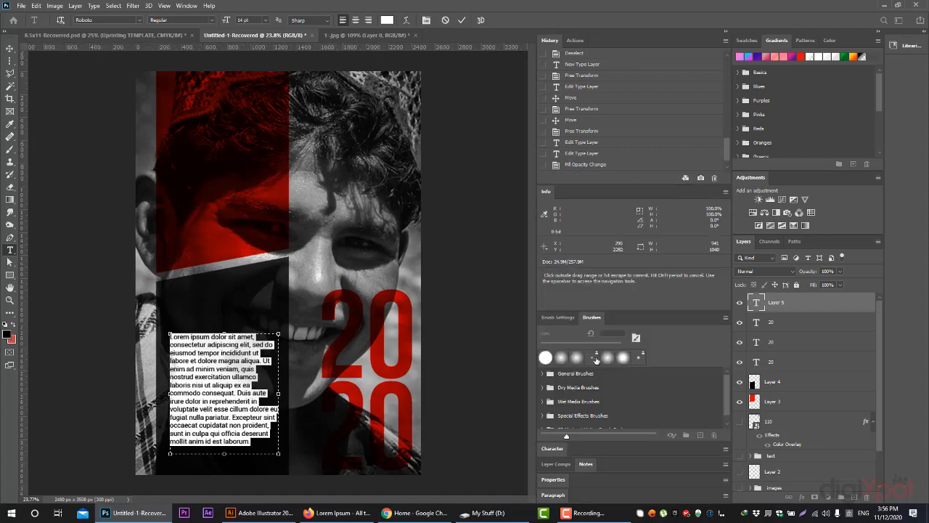
left_click(555, 450)
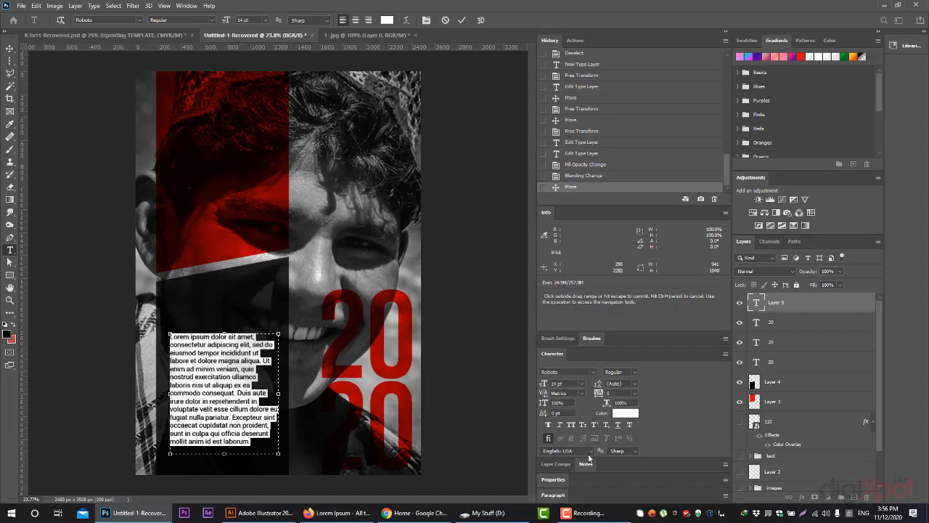
left_click(553, 495)
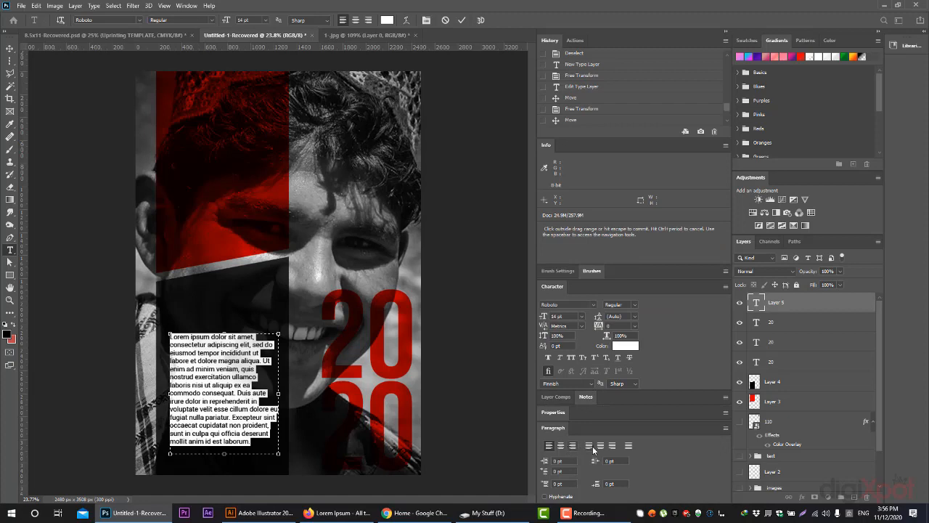
left_click(589, 447)
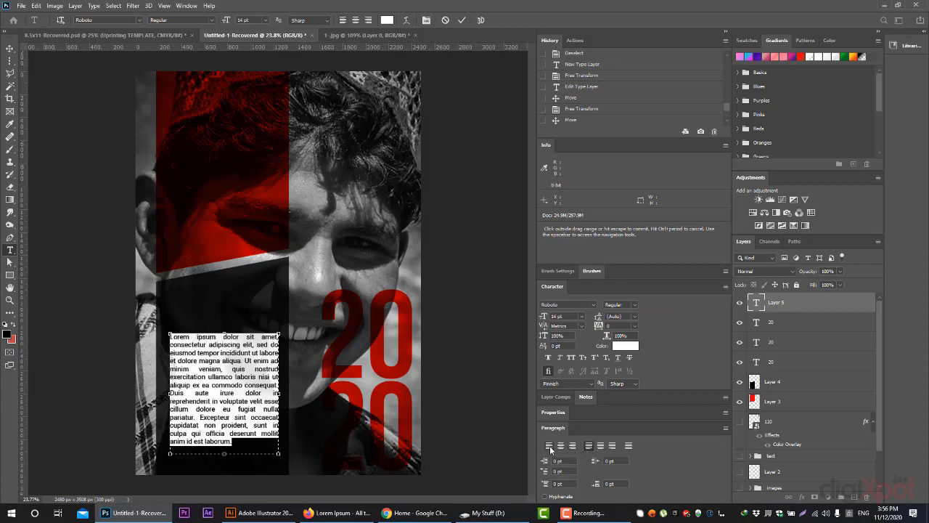
left_click(629, 446)
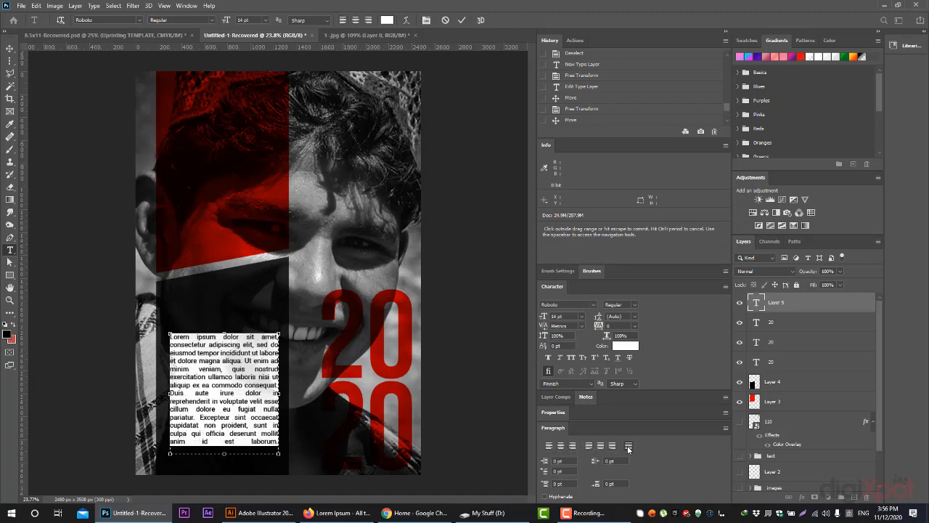
left_click(612, 446)
left_click(600, 445)
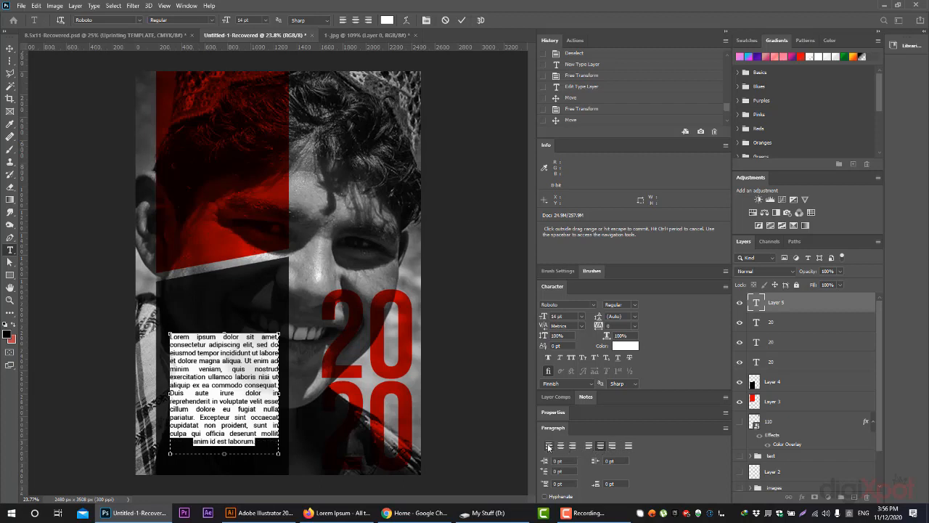
Left-align the lorem ipsum paragraph and commit the text
left_click(549, 446)
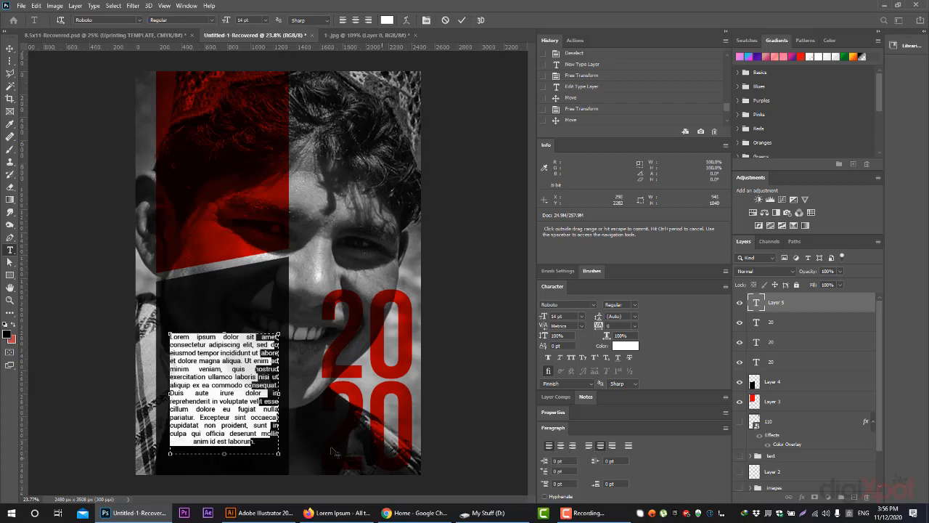
left_click(10, 48)
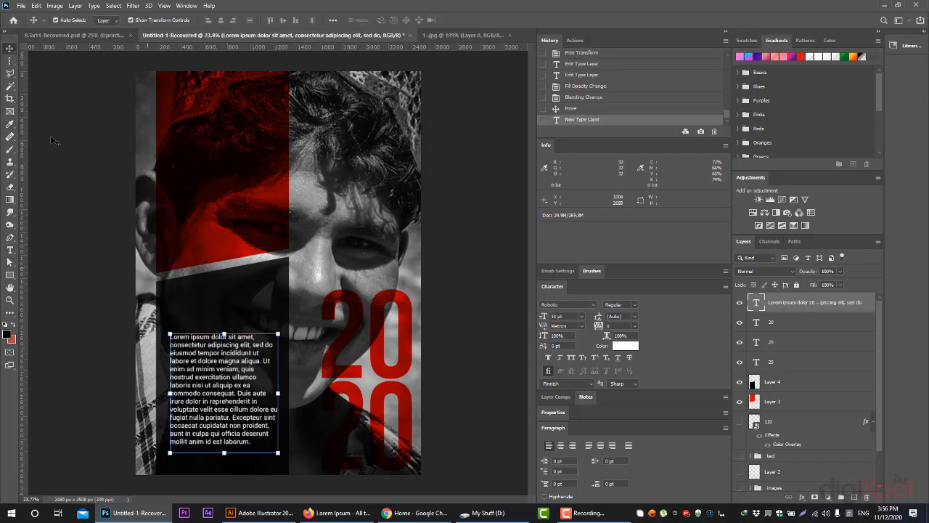
Widen the lorem ipsum text box on both sides to about 1063 px so the paragraph reflows
left_click(10, 249)
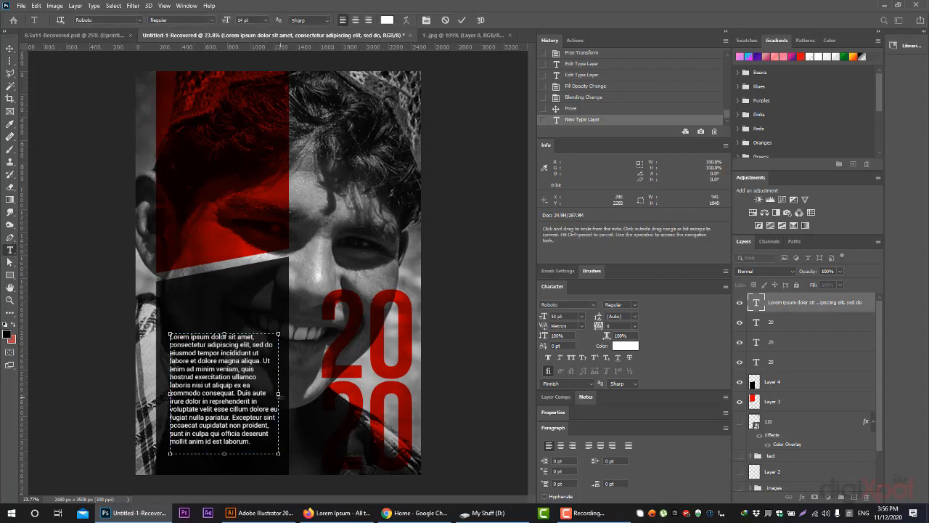
left_click_drag(280, 392, 289, 393)
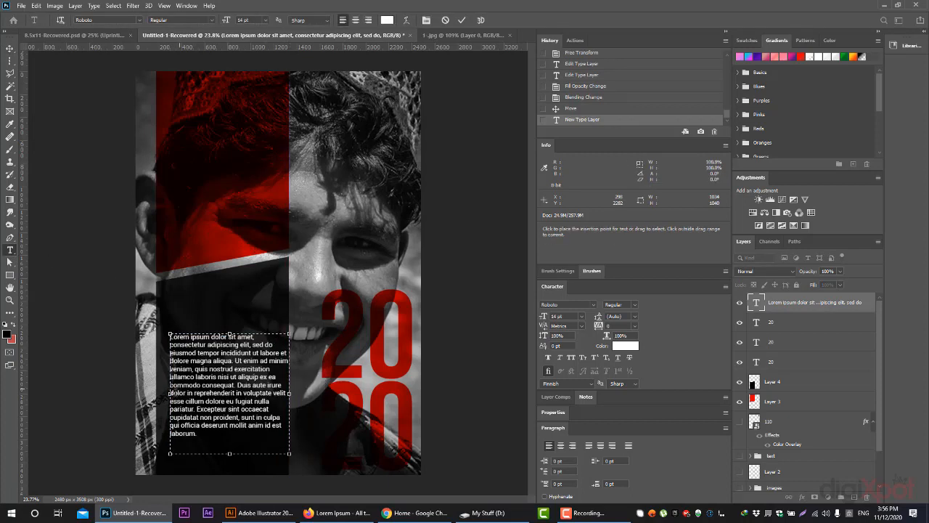
left_click_drag(170, 394, 166, 394)
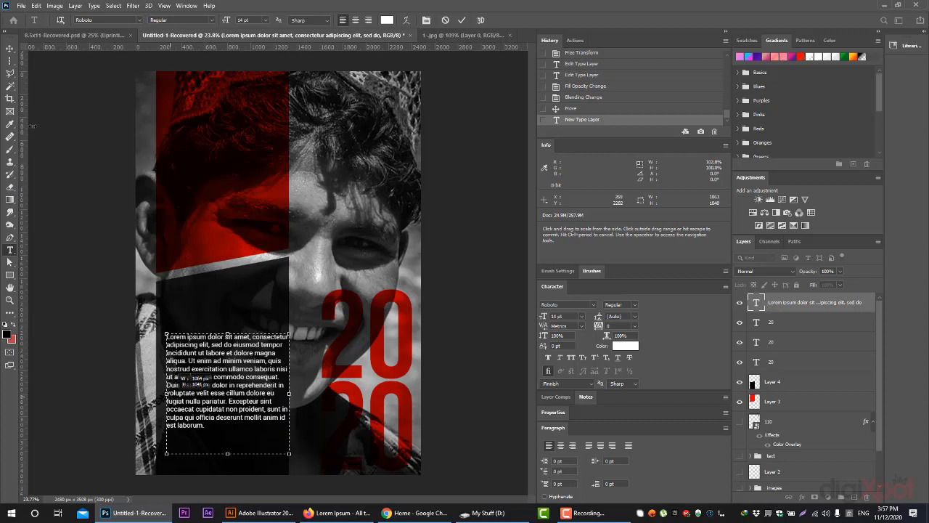
Scale the lorem ipsum paragraph down to about 11.54 pt and place it within the lower part of the black block
left_click(10, 47)
left_click_drag(224, 355, 220, 386)
key("ctrl+t")
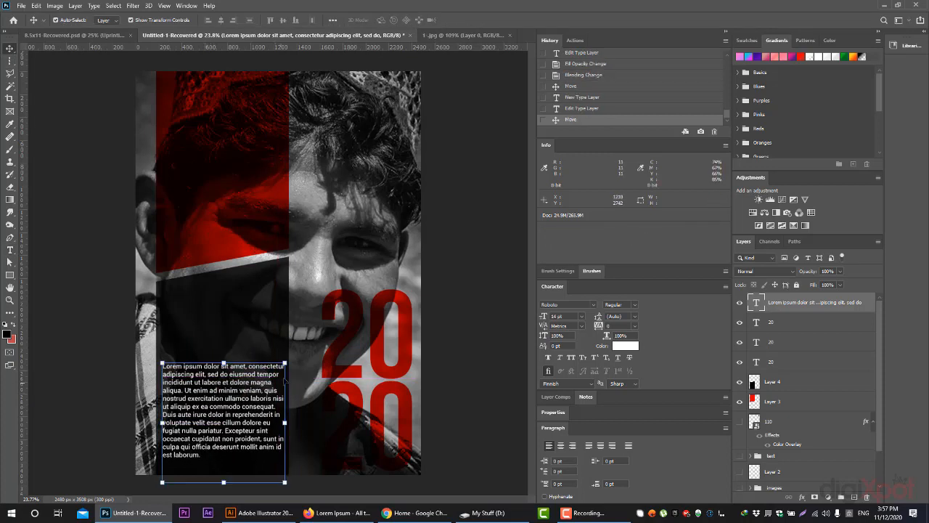
left_click_drag(286, 362, 260, 379)
left_click_drag(200, 424, 222, 382)
key("Return")
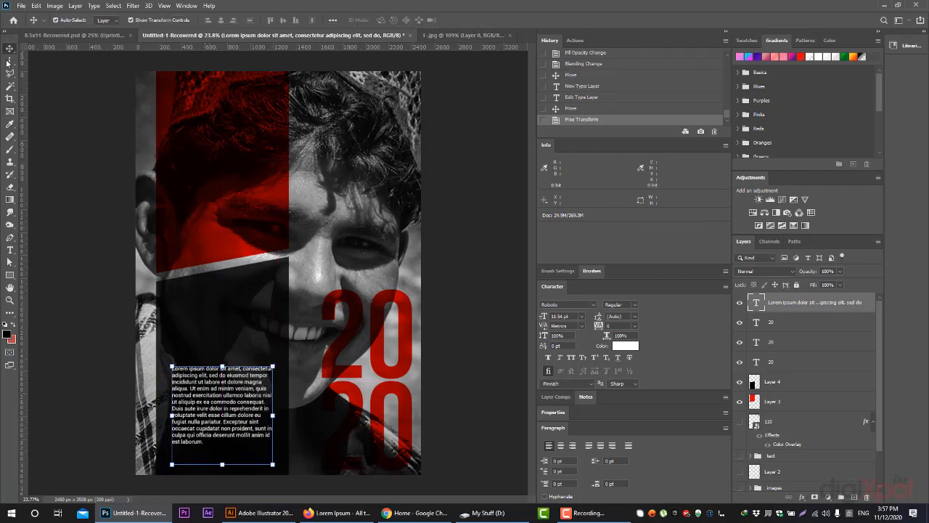
Switch to Firefox and copy the greeting heading with the account holder's name from the 123 Reg control panel page
left_click(11, 250)
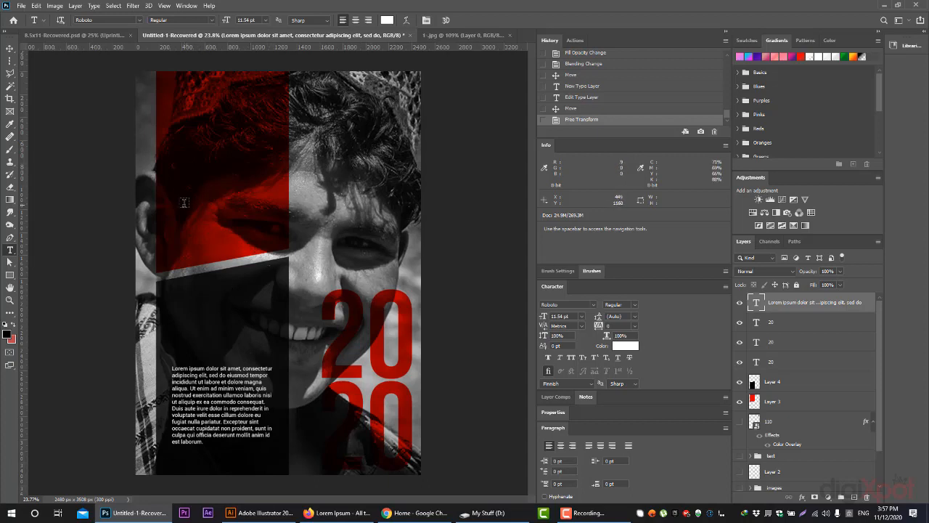
left_click(360, 514)
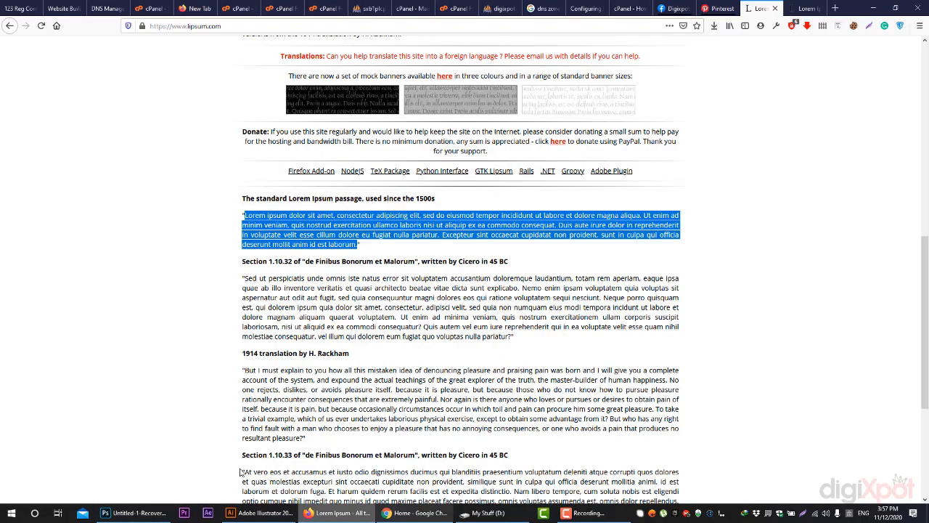
scroll(450, 262, "up", 3)
left_click(541, 8)
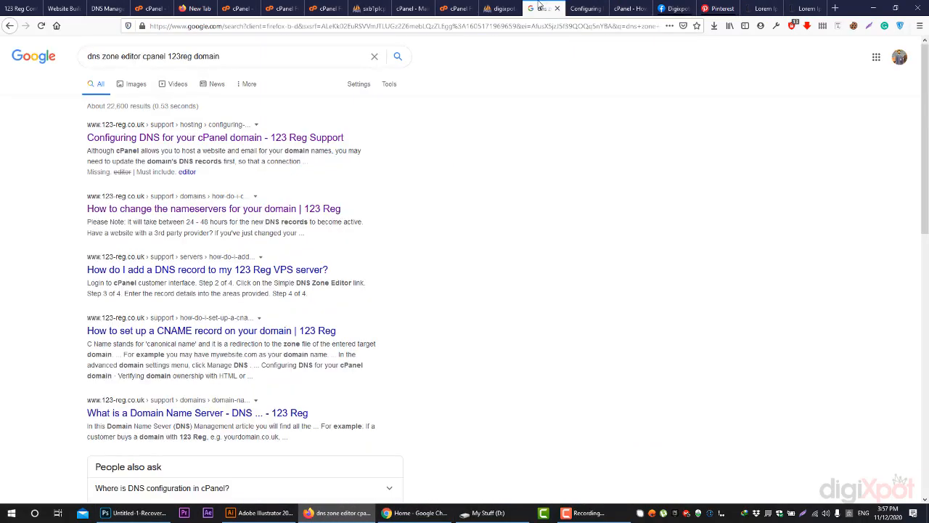
left_click(196, 8)
left_click(243, 8)
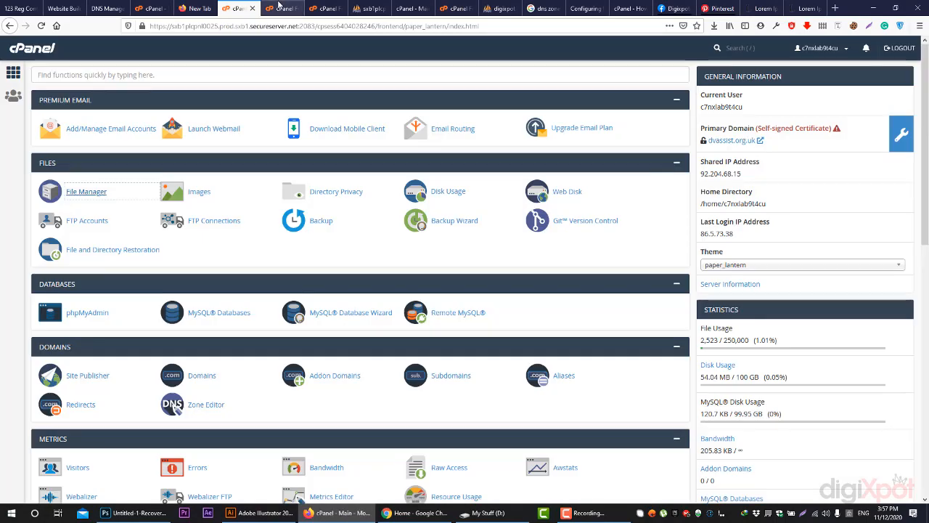
left_click(283, 8)
left_click(22, 8)
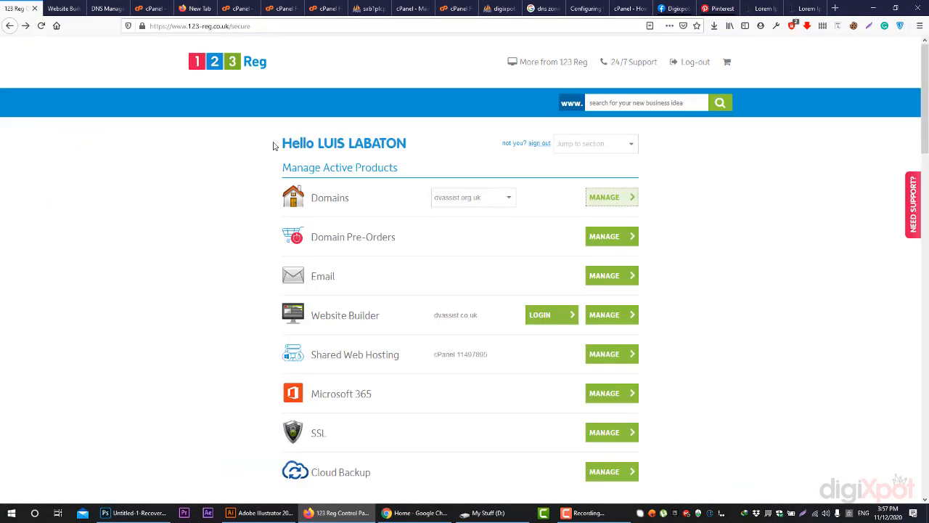
left_click_drag(282, 143, 407, 143)
right_click(406, 143)
left_click(416, 155)
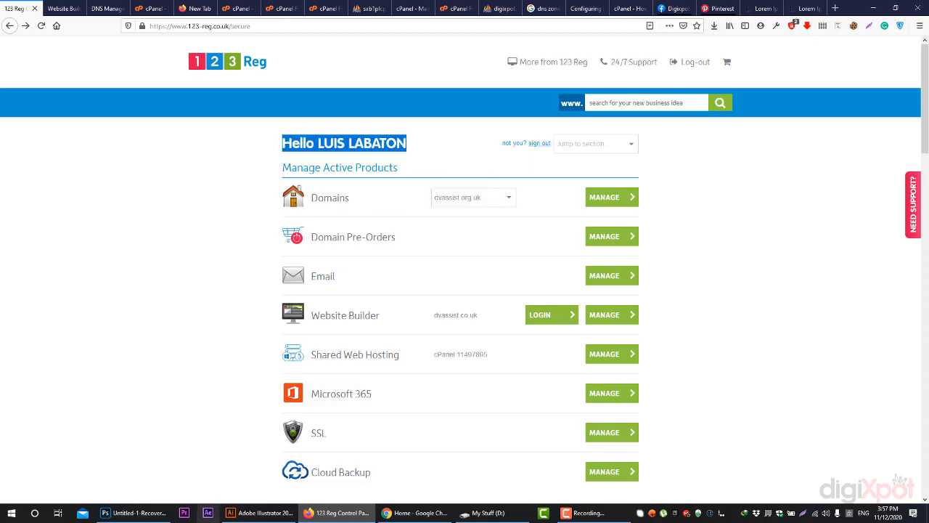
Return to Photoshop and paste the copied greeting as a new text layer on the upper red block
left_click(137, 512)
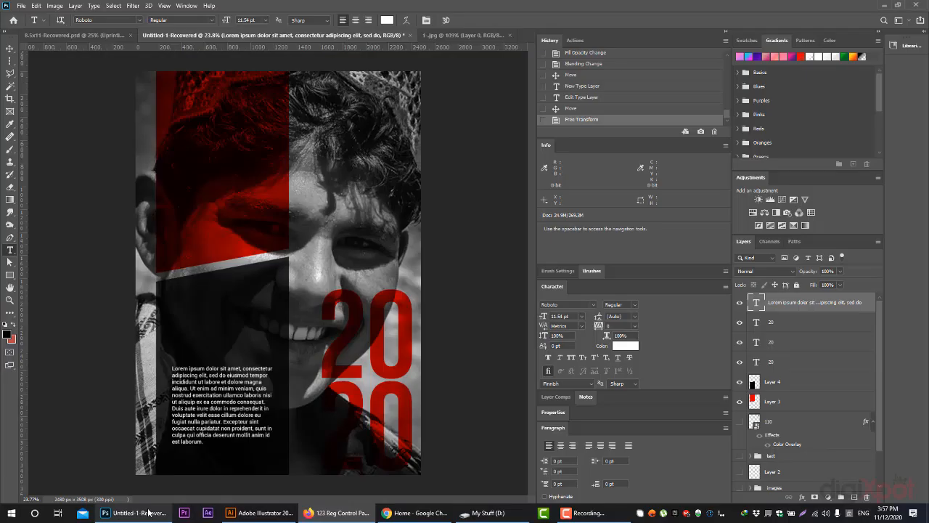
left_click(188, 124)
key("ctrl+v")
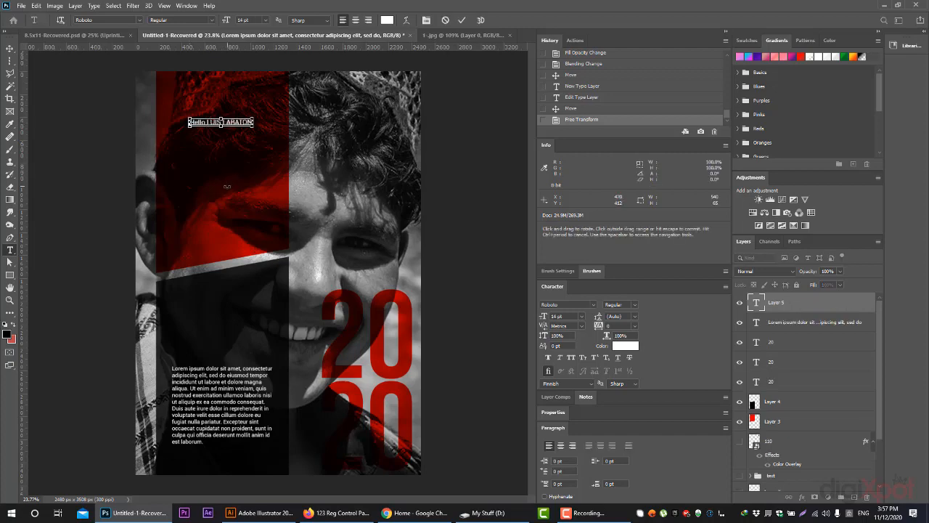
key("ctrl+Return")
key("ctrl+s")
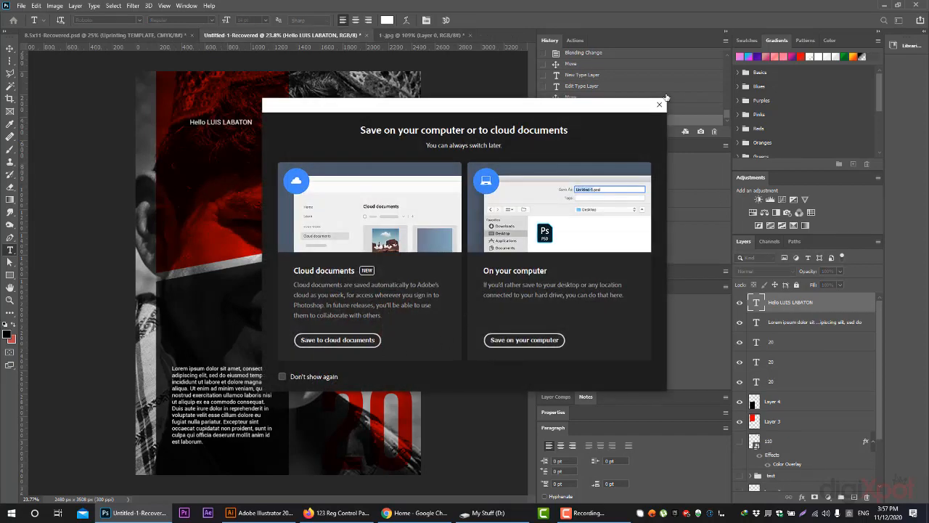
left_click(659, 105)
left_click(206, 123)
key("ctrl+a")
key("ctrl+s")
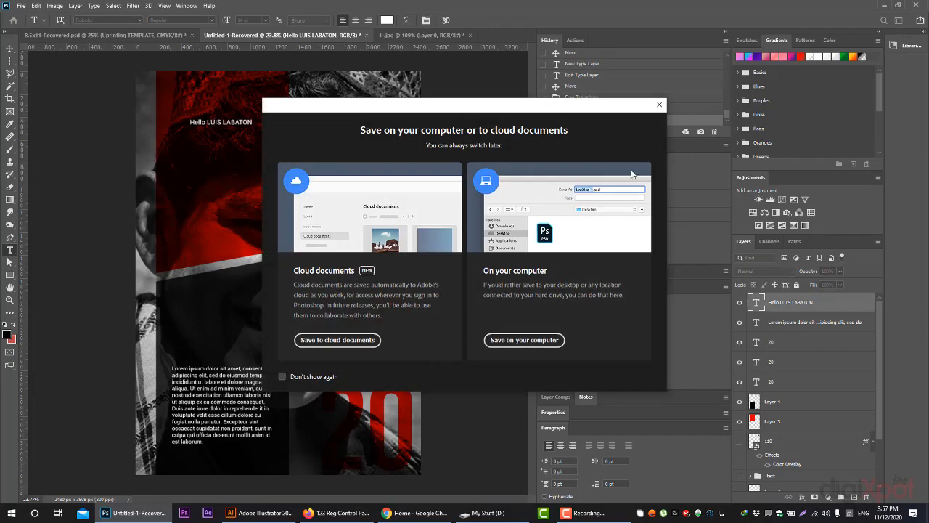
left_click(659, 105)
Set the greeting text's font to Bebas Neue Bold and break it onto a second line after "Hello"
double_click(237, 122)
triple_click(233, 122)
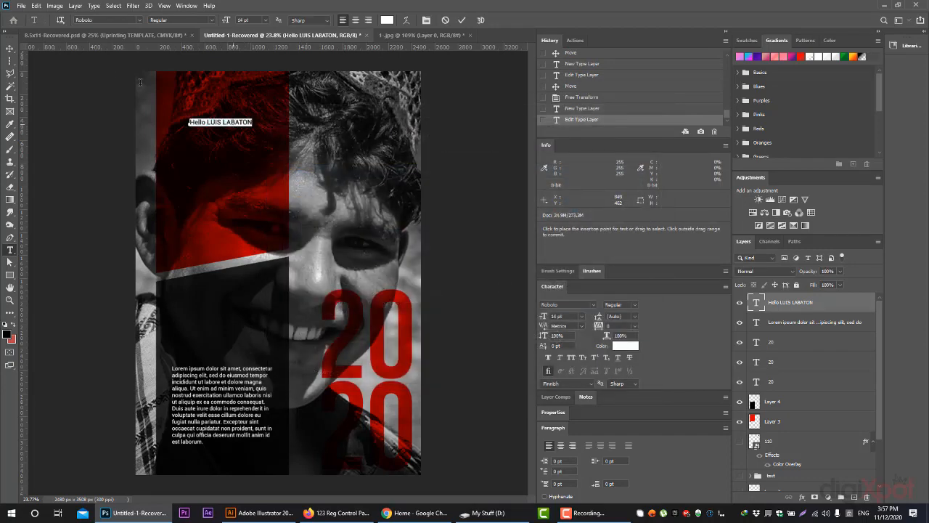
left_click(119, 20)
type("beba")
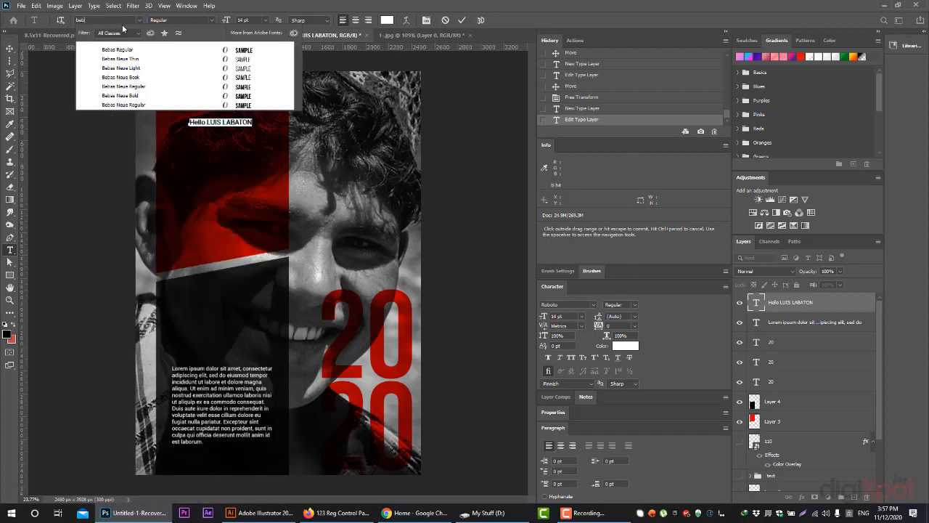
left_click(133, 96)
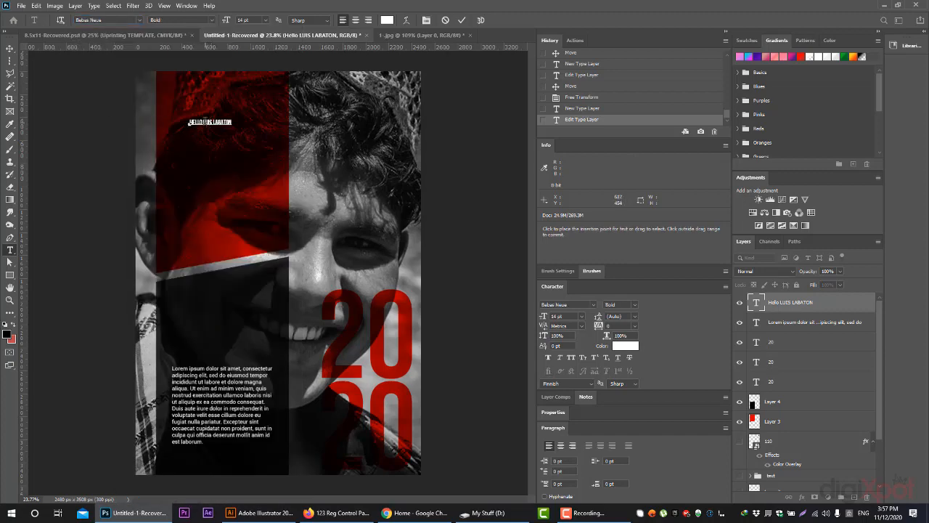
key("ctrl+Return")
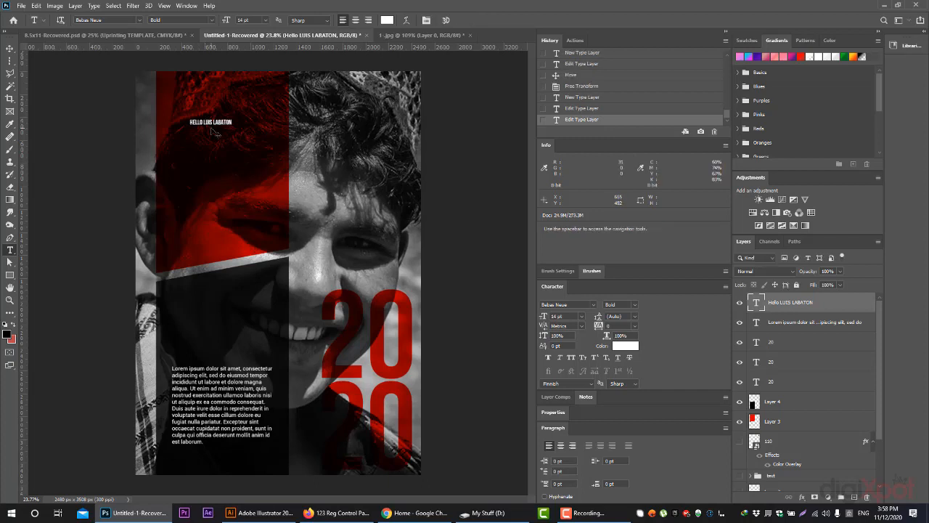
triple_click(200, 120)
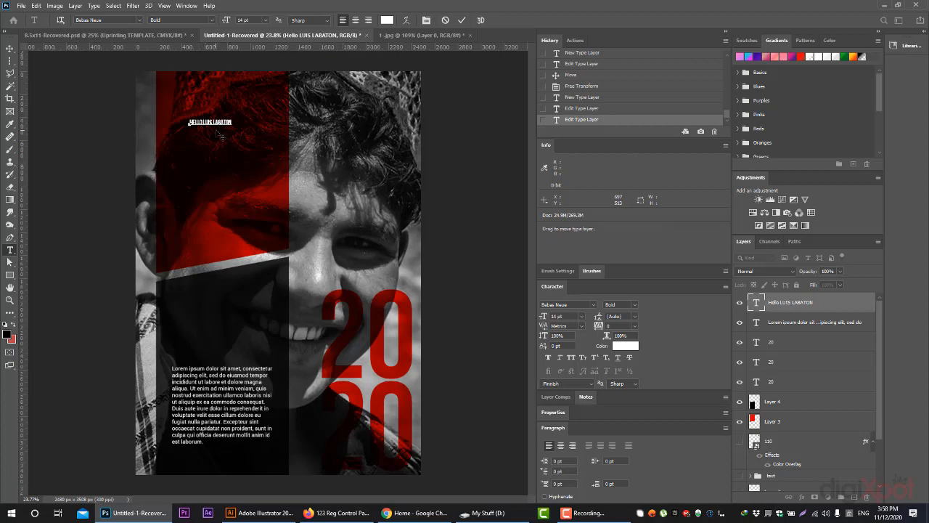
key("Return")
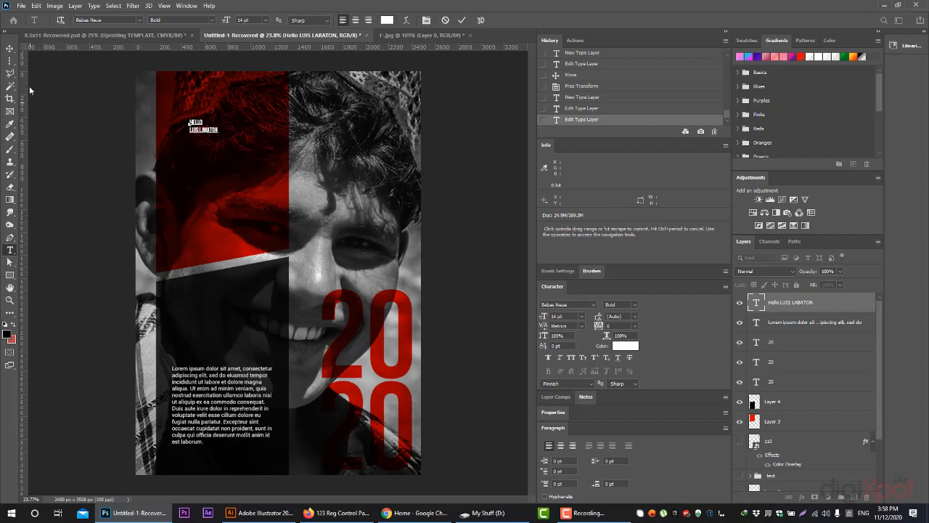
Scale the two-line greeting to about 52.57 pt and place it in the lower part of the red block
left_click(10, 48)
left_click_drag(221, 134, 324, 215)
left_click_drag(255, 230, 217, 230)
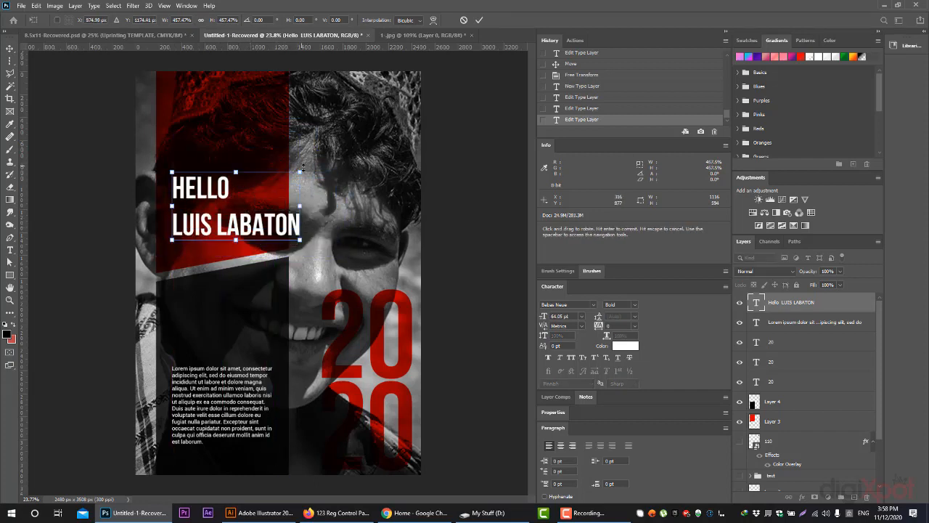
left_click_drag(297, 173, 277, 184)
mouse_move(245, 232)
left_mouse_down()
mouse_move(239, 209)
mouse_move(240, 230)
left_mouse_up()
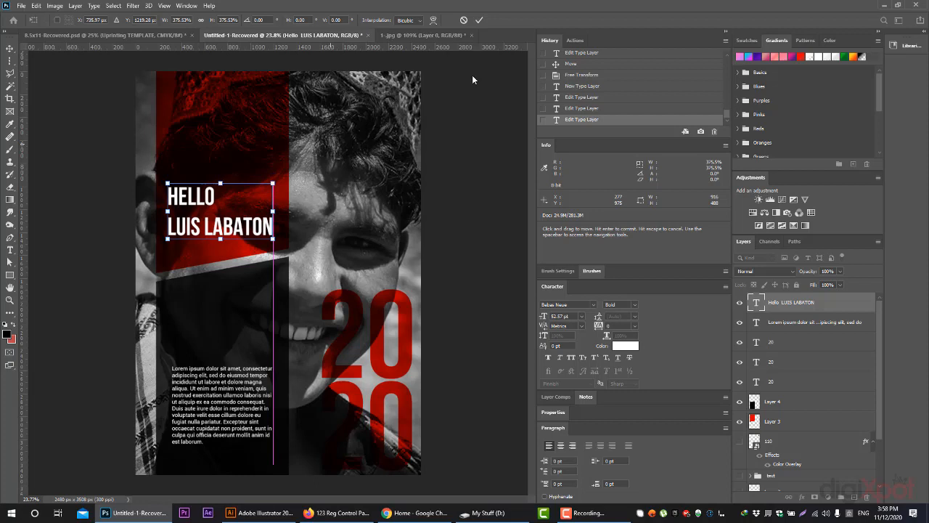
left_click(479, 19)
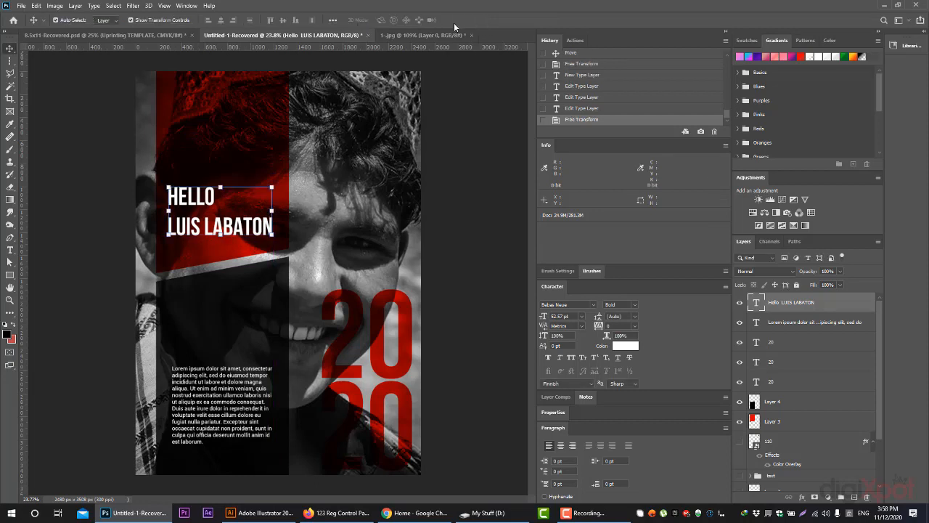
Hide the black-and-white portrait photo layer just above the Background
scroll(756, 468, "down", 3)
left_click(740, 462)
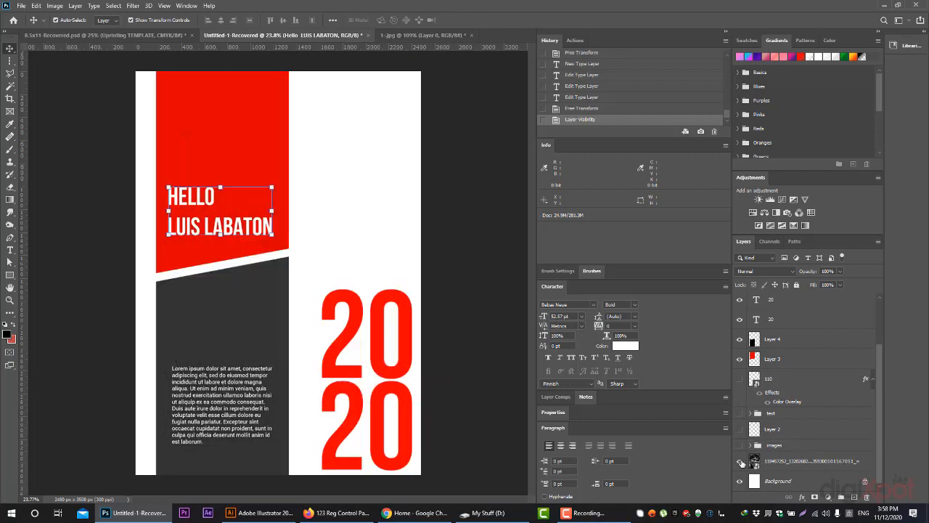
left_click(740, 461)
left_click(740, 462)
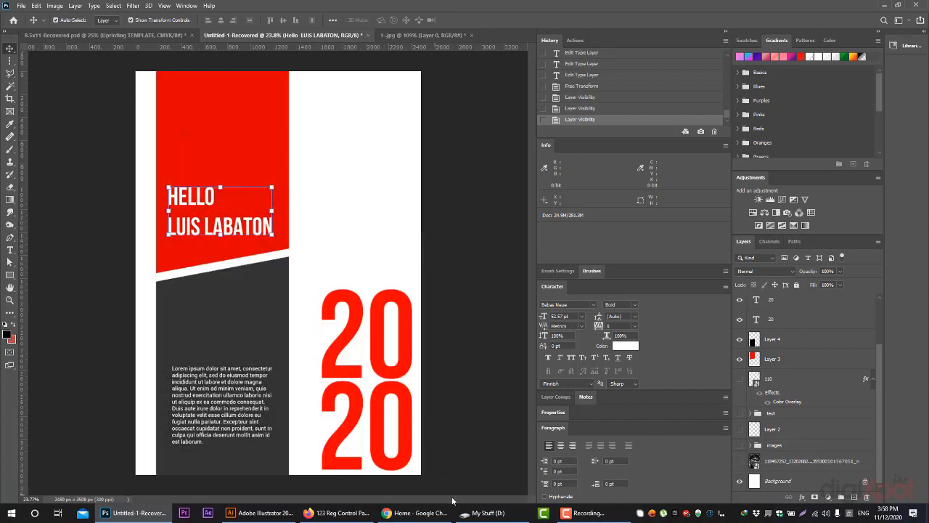
Switch to File Explorer and browse through the work folders to the NORTHLAND image folder
left_click(483, 511)
left_click(639, 410)
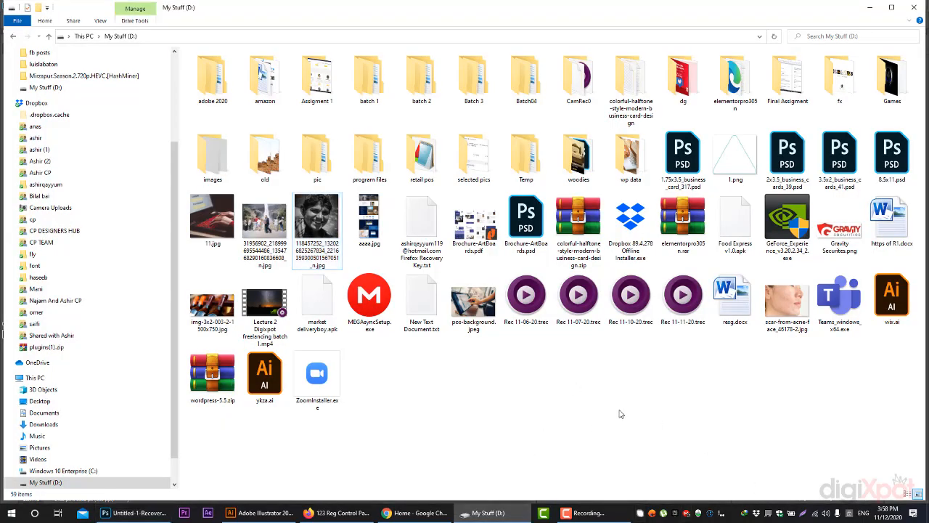
left_click(202, 222)
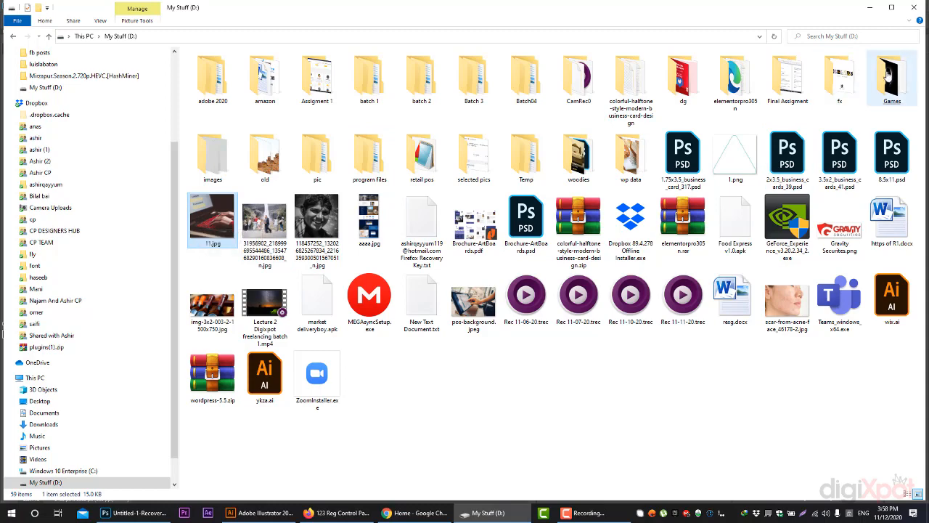
scroll(64, 106, "up", 2)
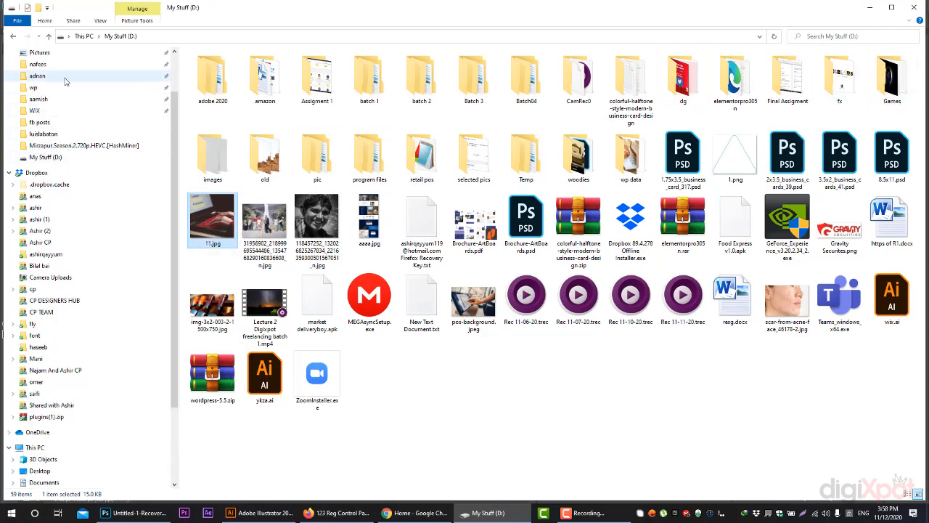
left_click(64, 77)
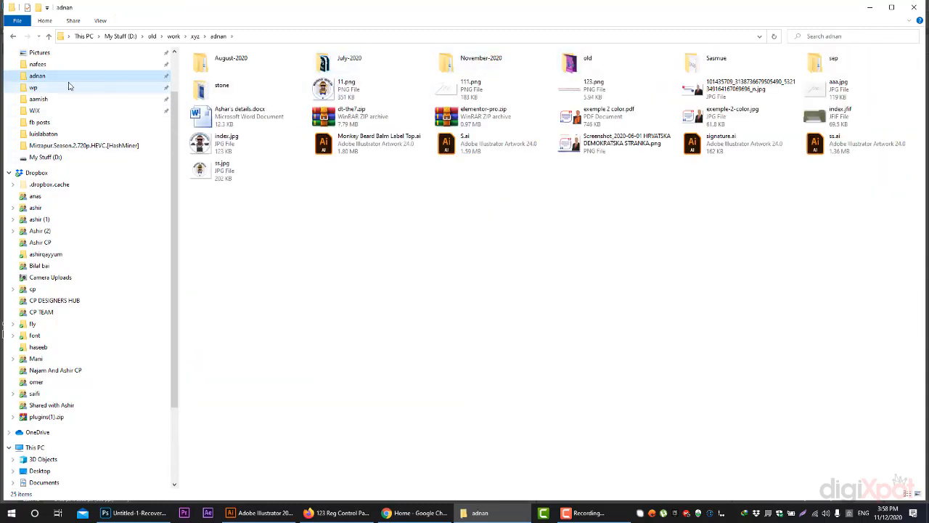
left_click(54, 99)
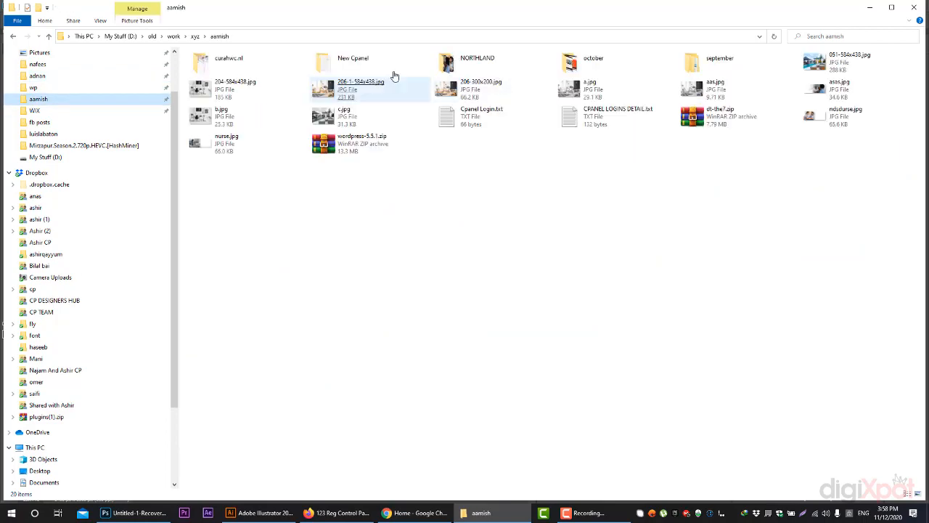
double_click(520, 70)
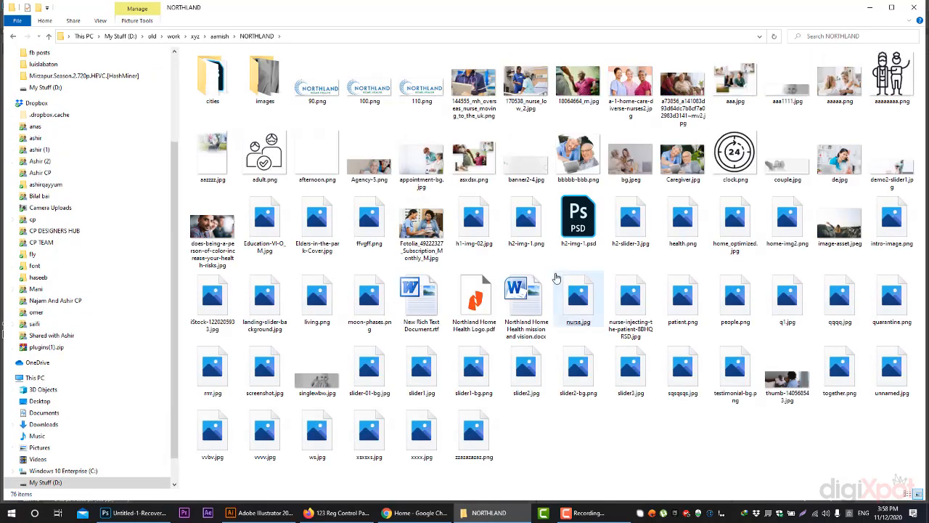
left_click(556, 278)
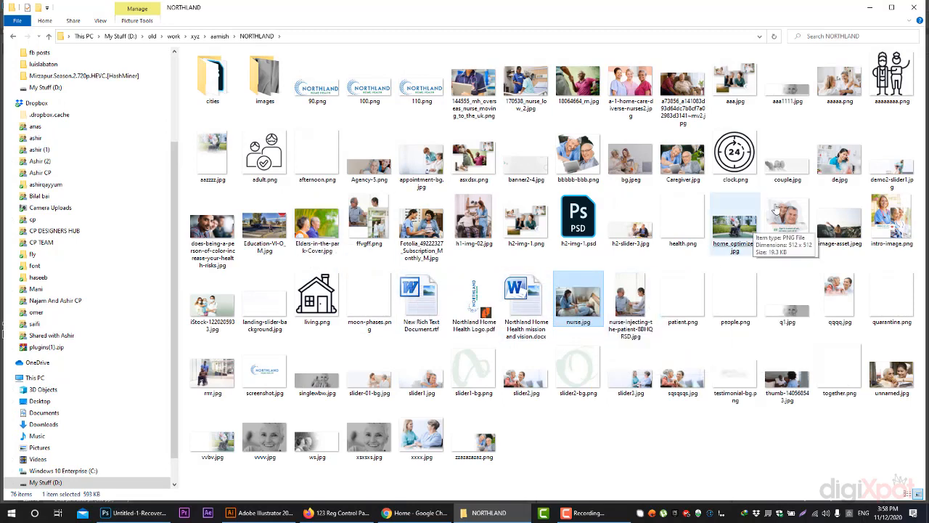
Place aaaaa.png into the poster and enlarge it to cover the whole page
left_click(838, 101)
left_click_drag(373, 474, 245, 416)
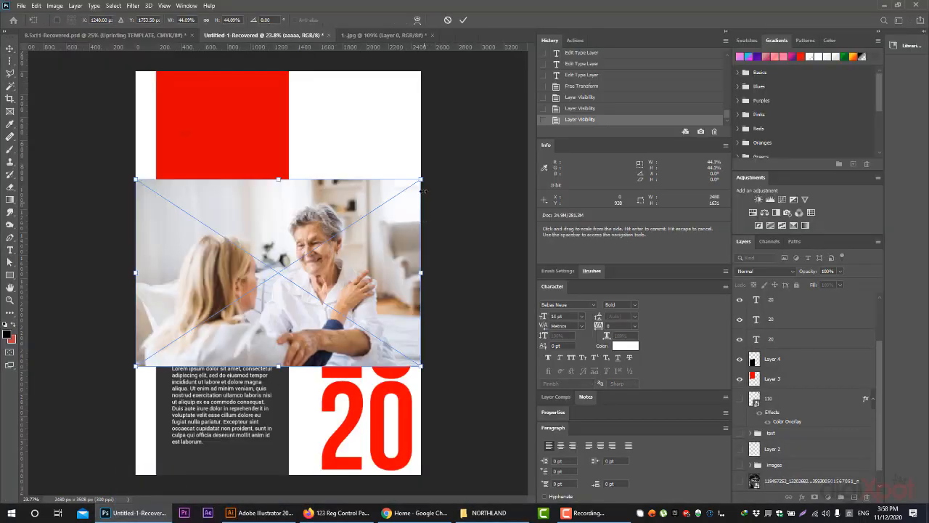
left_click(463, 20)
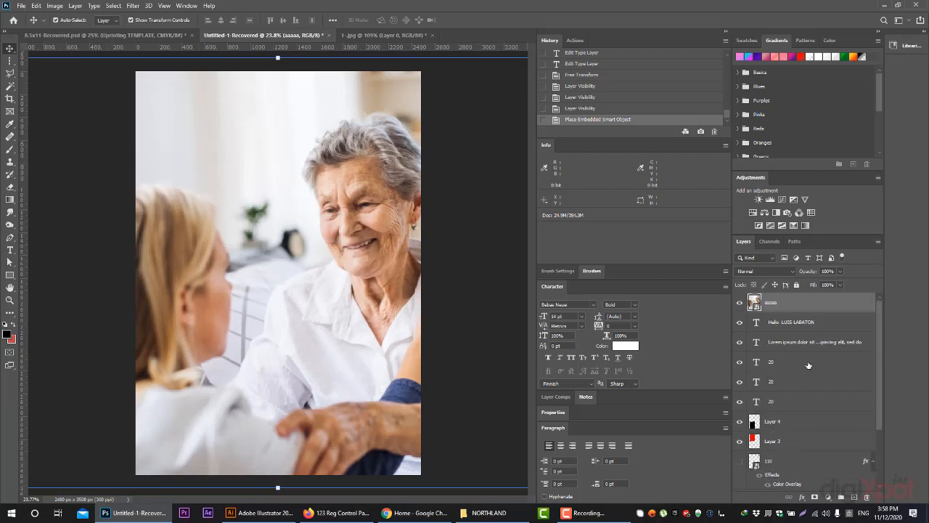
Move the aaaaa photo layer below the images group and shift the white paragraph lower in the black block
left_click_drag(798, 304, 801, 465)
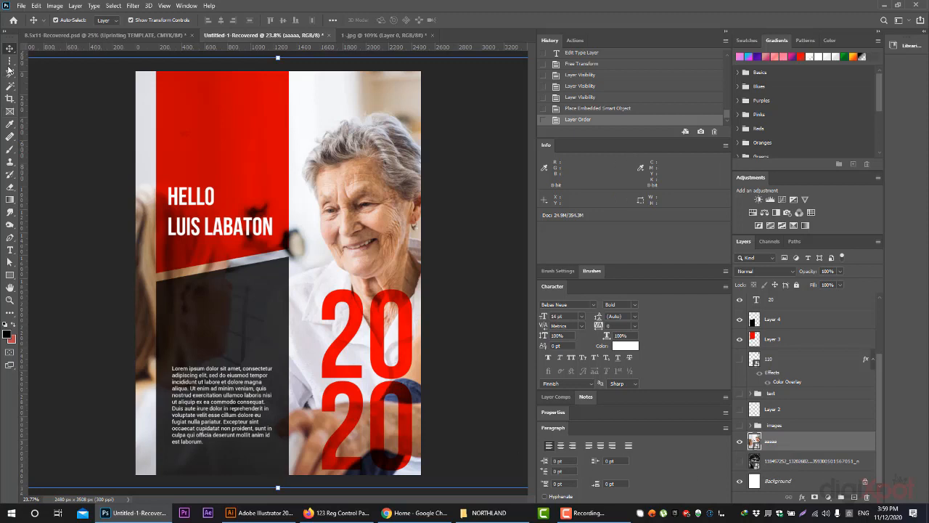
mouse_move(232, 398)
left_mouse_down()
mouse_move(230, 411)
mouse_move(228, 402)
left_mouse_up()
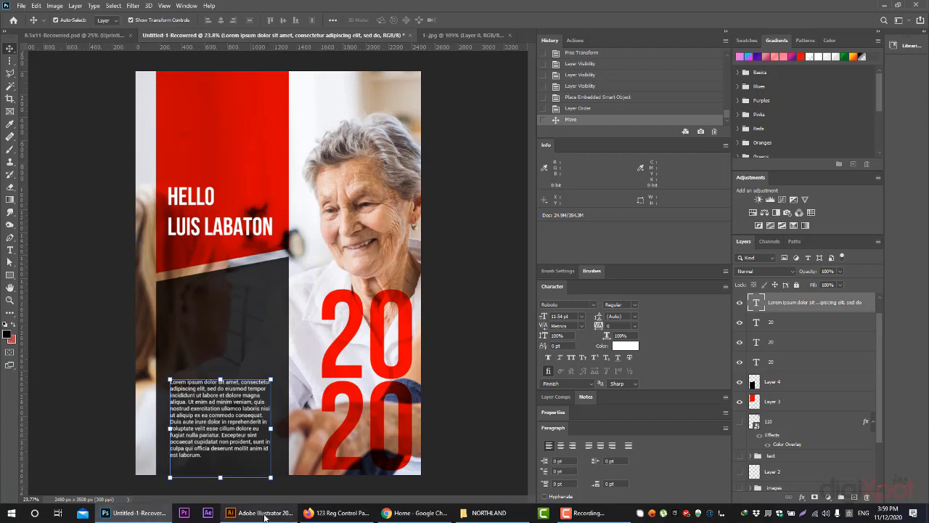
Switch to Firefox, log in to Pinterest with the Facebook account and search for "flyer design"
left_click(355, 515)
left_click(715, 8)
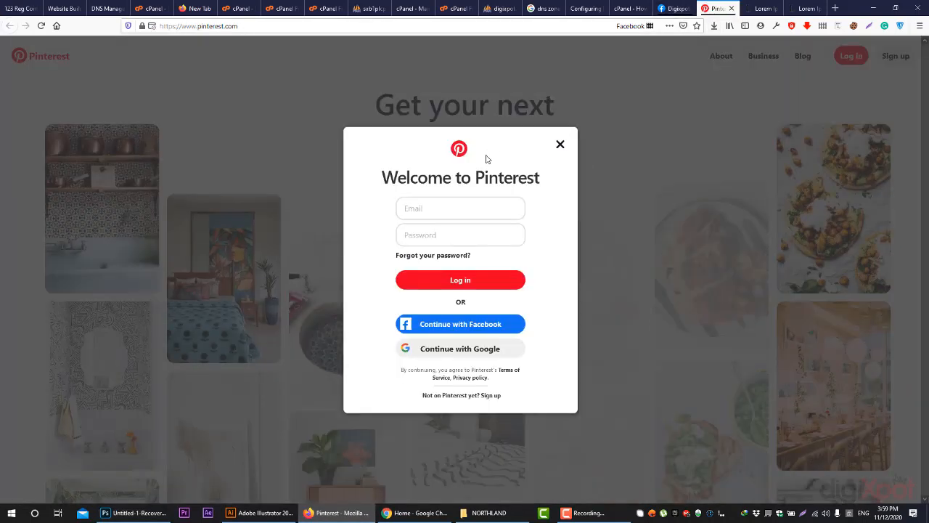
left_click(445, 324)
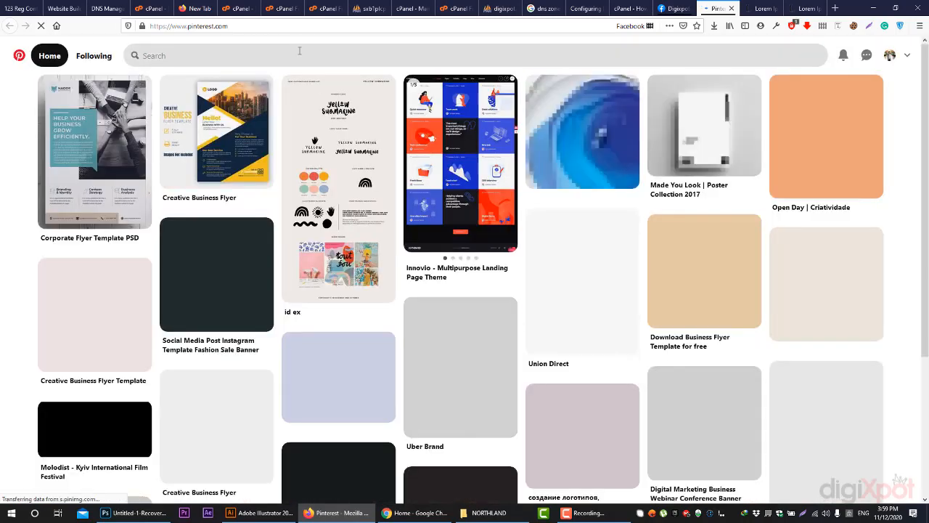
left_click(299, 53)
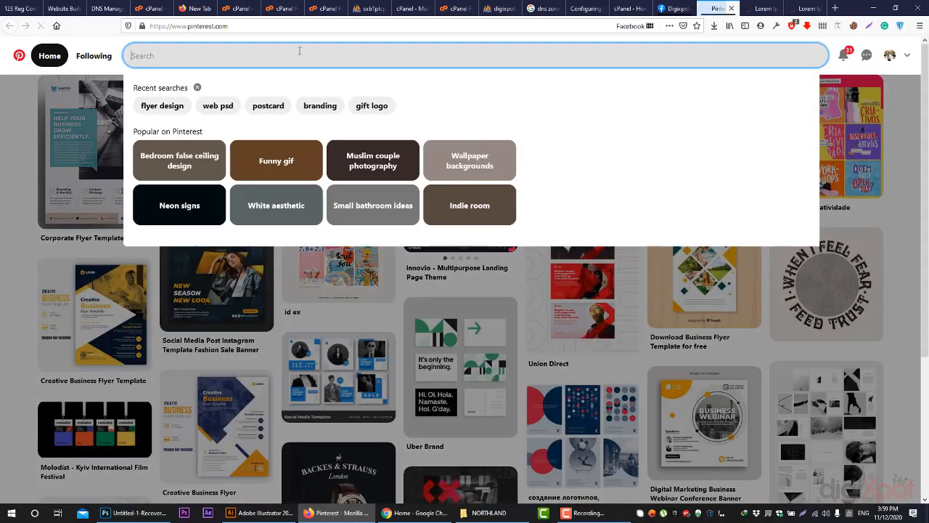
type("flyer")
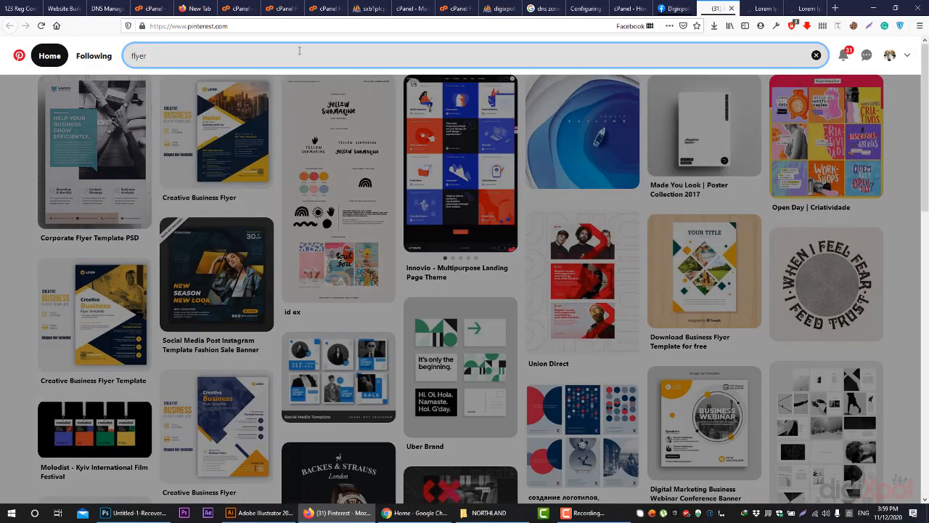
type(" design")
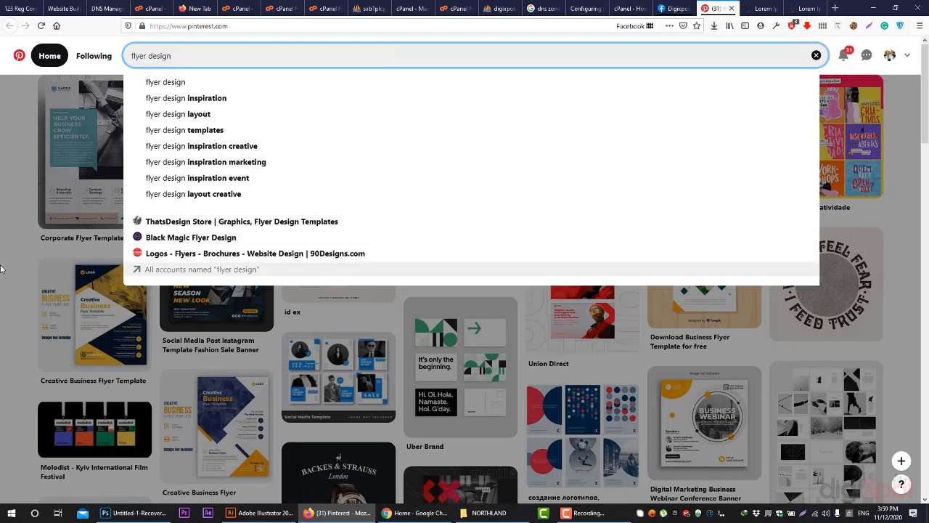
left_click(205, 84)
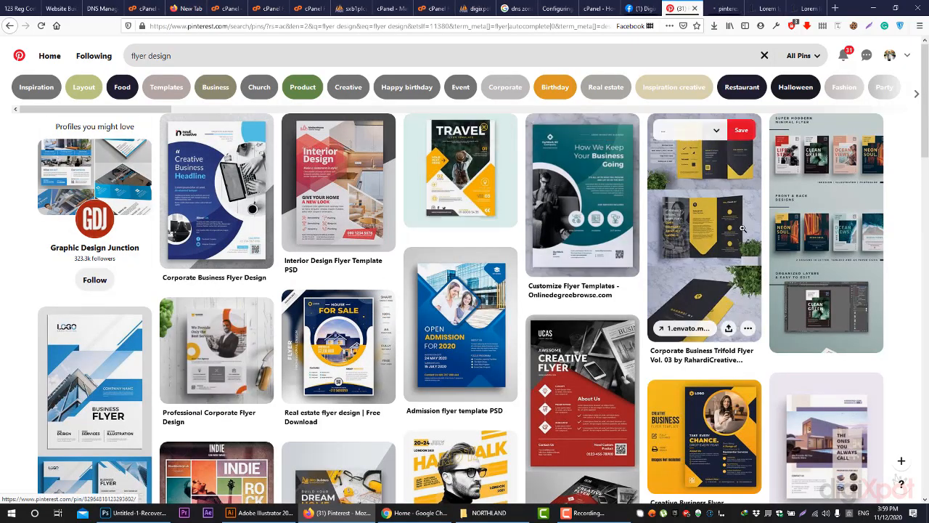
Browse the flyer design results for layout ideas and view the travel flyer template pin
scroll(742, 229, "down", 5)
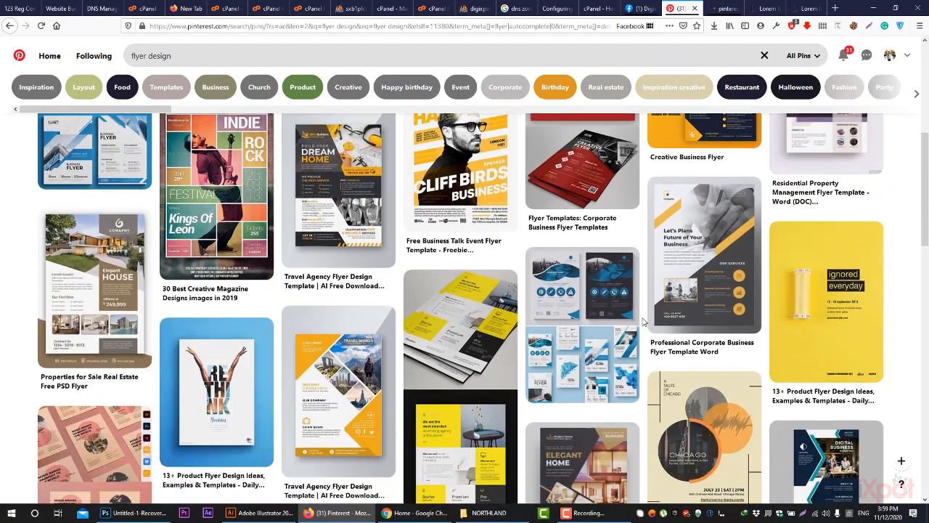
scroll(644, 320, "down", 2)
scroll(646, 316, "up", 2)
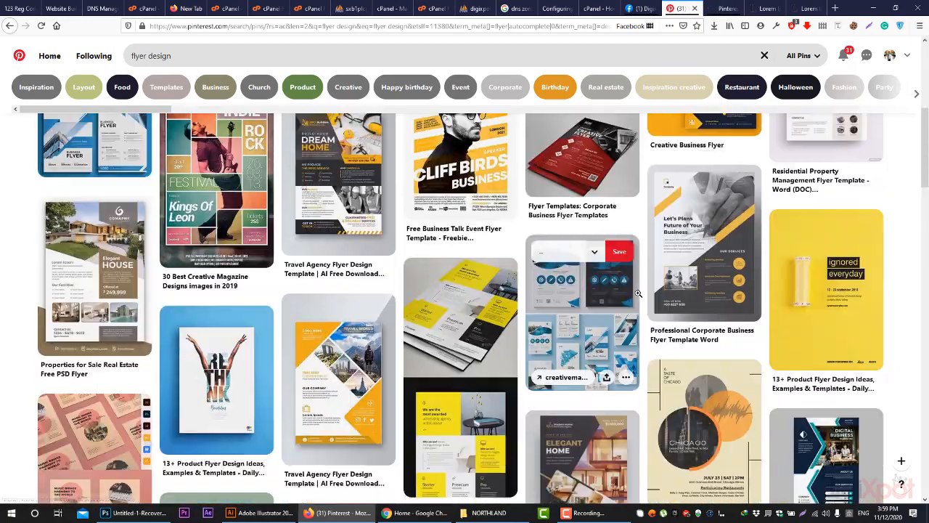
scroll(642, 305, "down", 5)
scroll(641, 299, "down", 2)
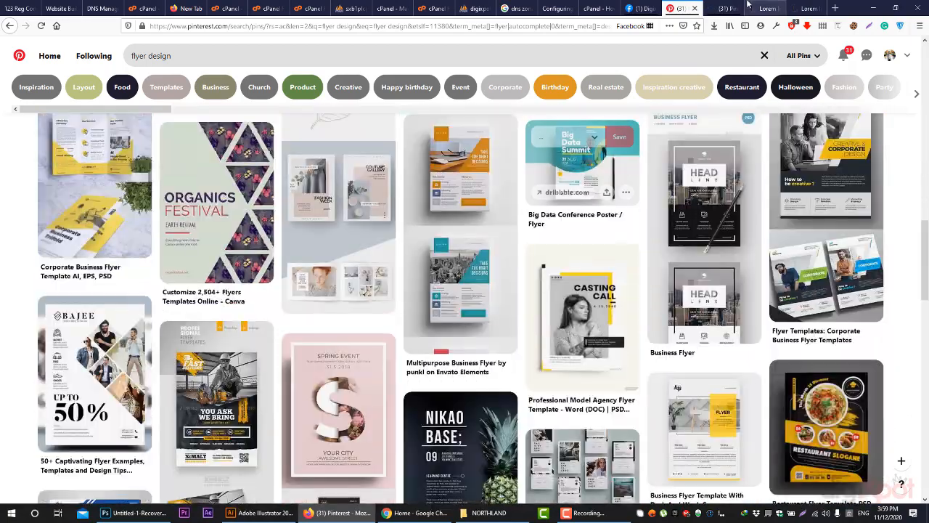
left_click(732, 8)
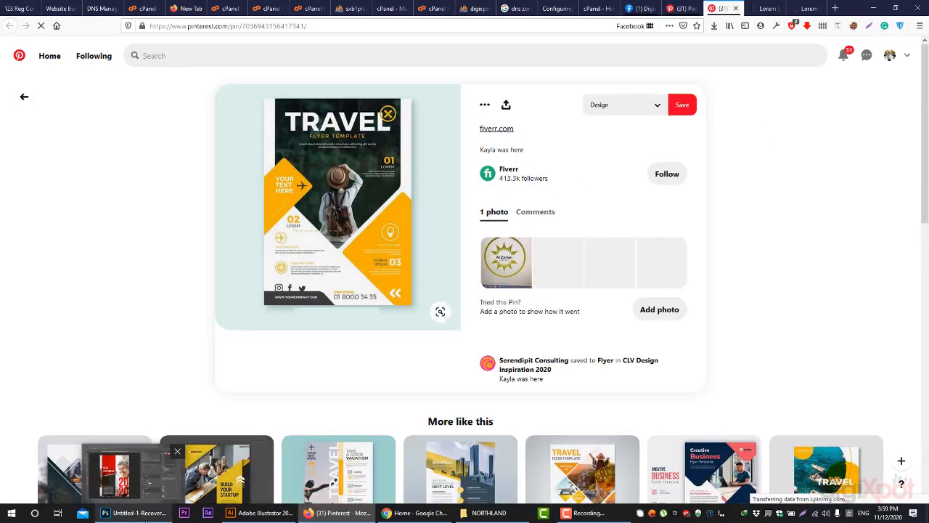
Switch back to Photoshop, bring up the 8.5x11-Recovered.psd document and hide its Uprinting TEMPLATE layer
left_click(149, 514)
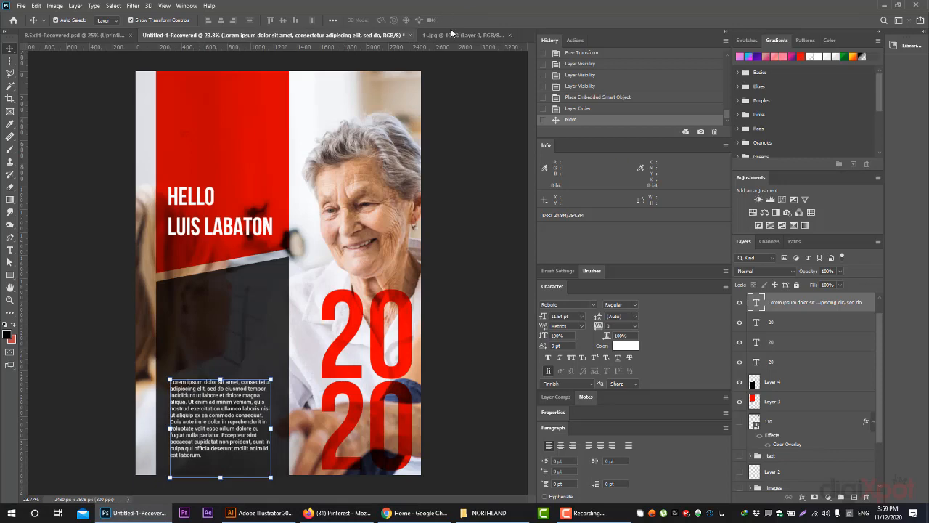
left_click(476, 35)
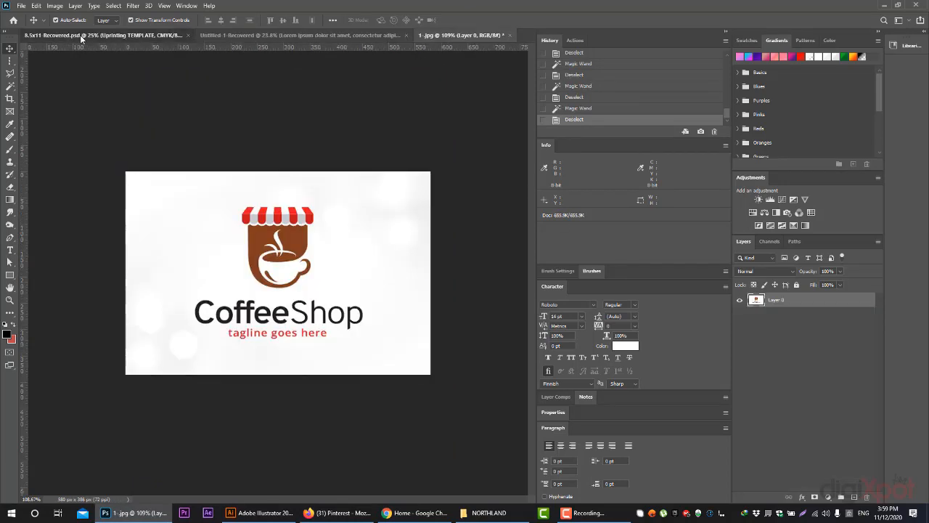
left_click(73, 35)
left_click(738, 314)
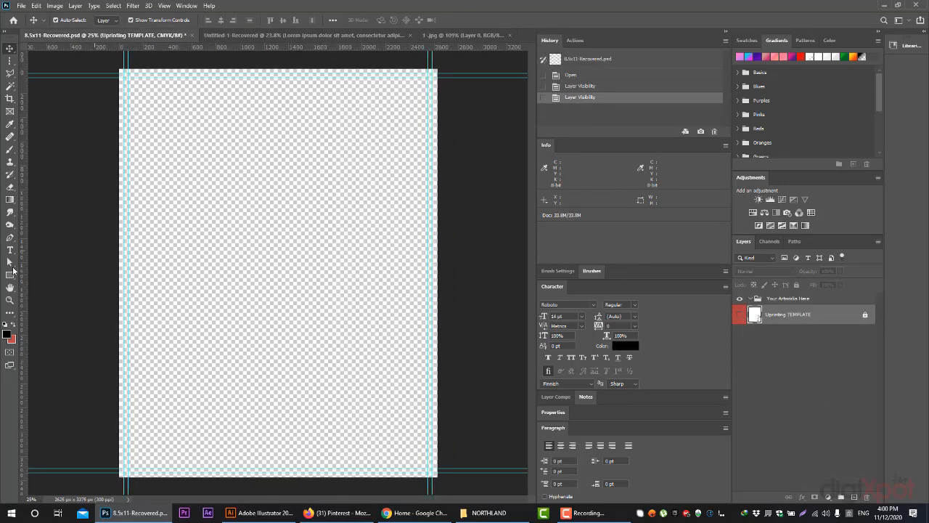
Draw a pale pink rectangle of about 2717 × 3486 px that covers the whole page
left_click(9, 276)
left_click_drag(118, 73, 446, 483)
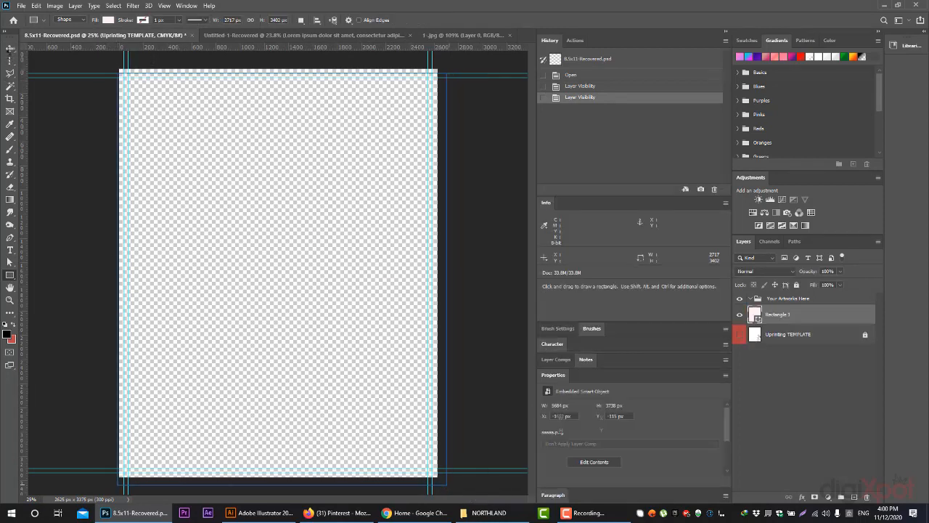
key("v")
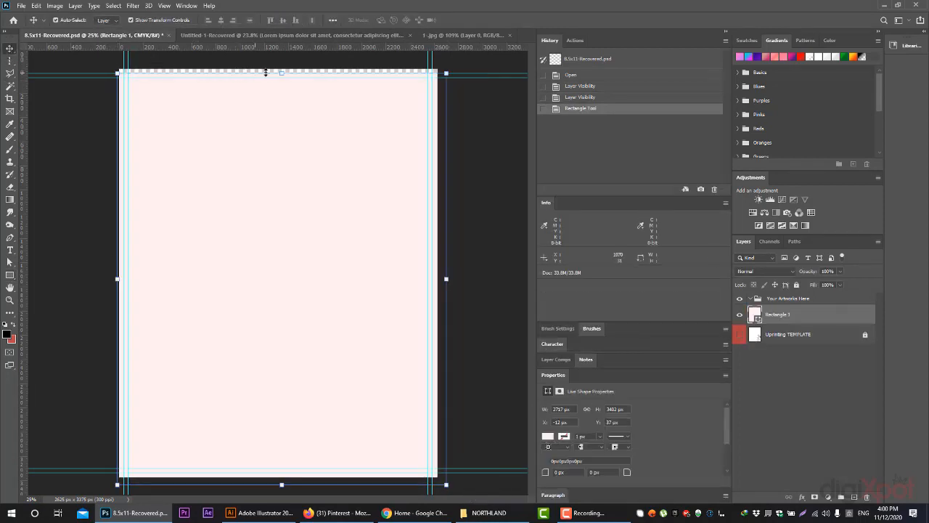
left_click_drag(281, 72, 281, 63)
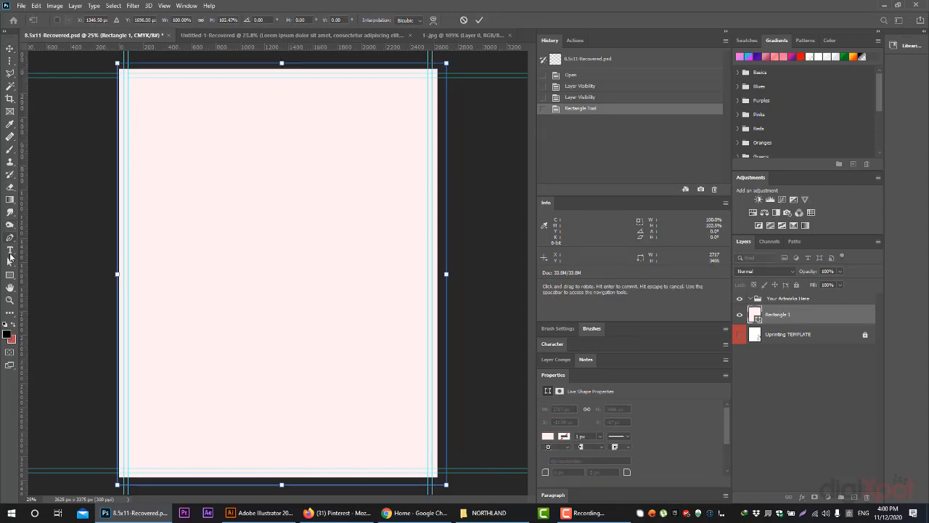
key("Return")
Make a polygonal lasso selection about 2513 × 2240 px, running from the page's top edge down to a point below mid-page
left_click(11, 62)
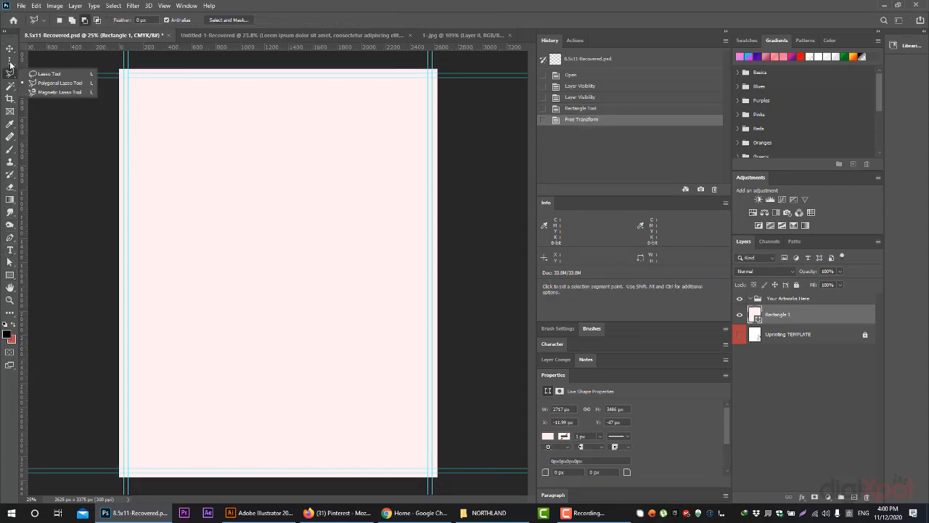
left_click(10, 73)
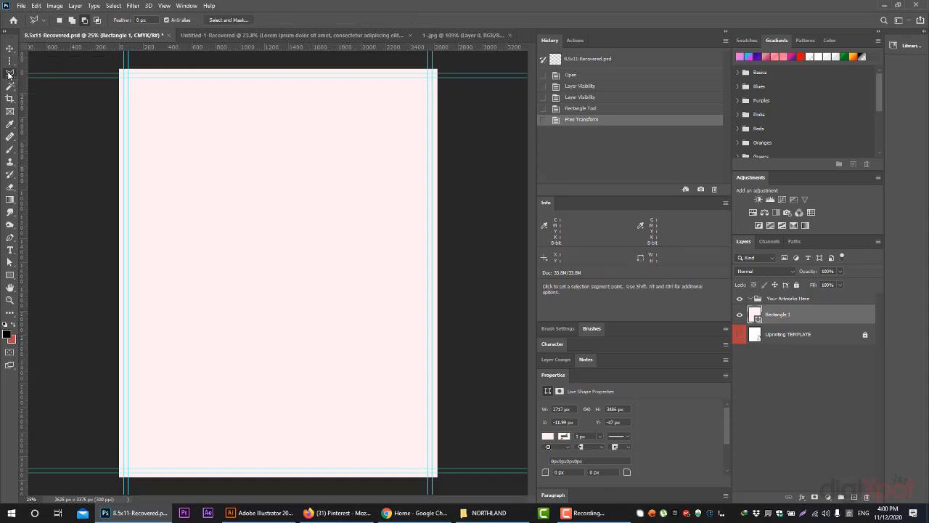
left_click(128, 70)
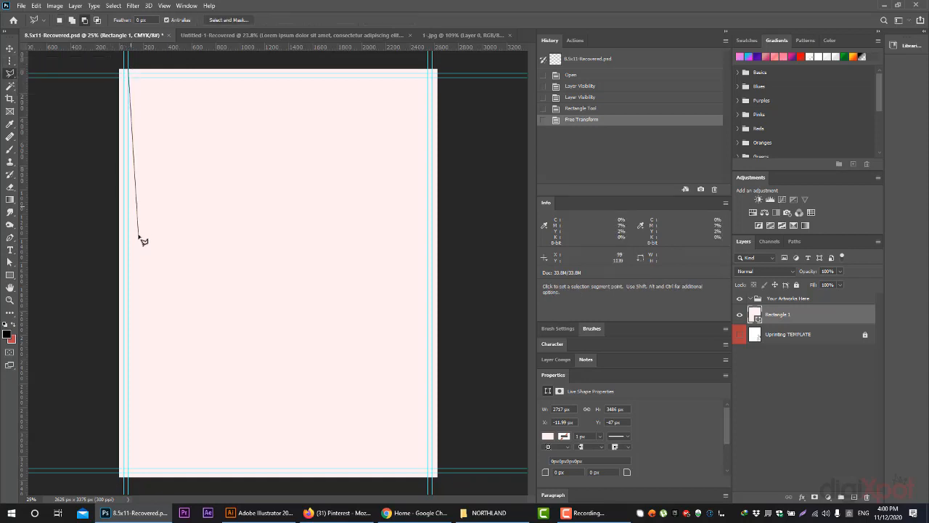
left_click(128, 245)
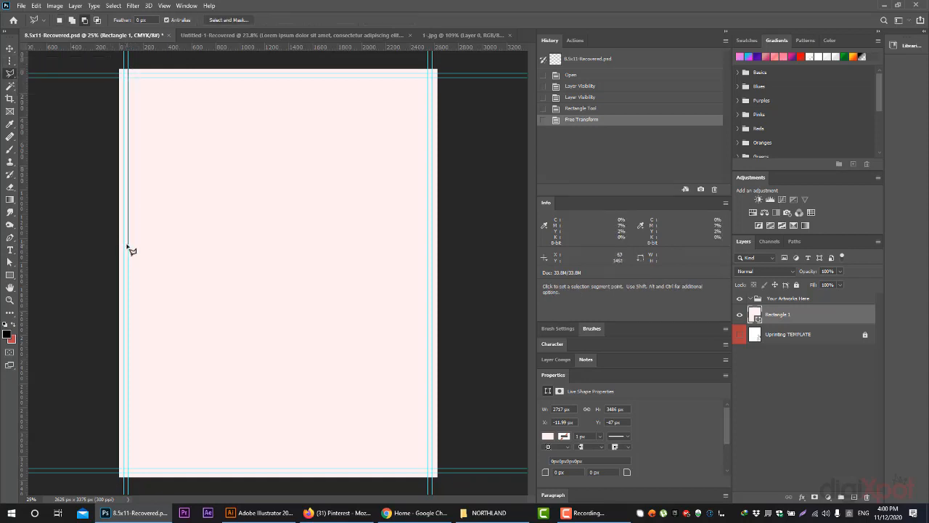
left_click(252, 338)
left_click(433, 199)
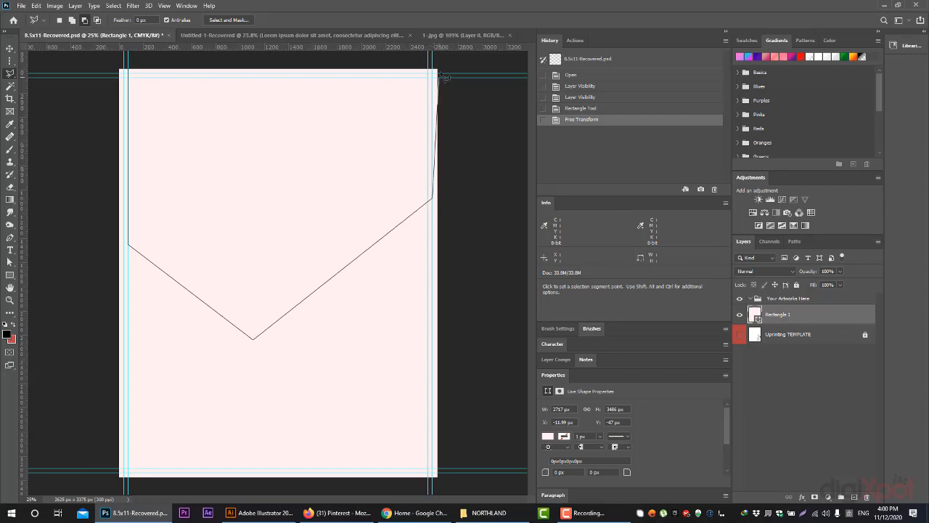
left_click(434, 70)
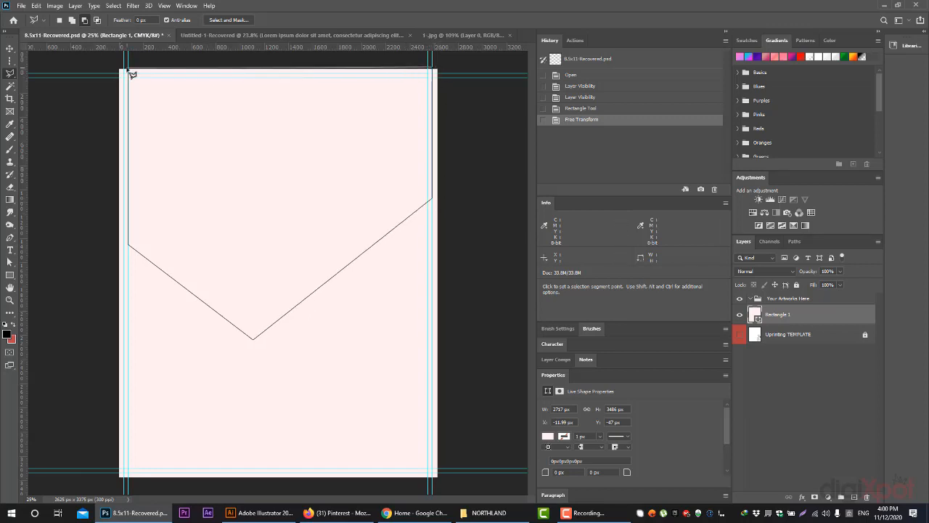
left_click(131, 73)
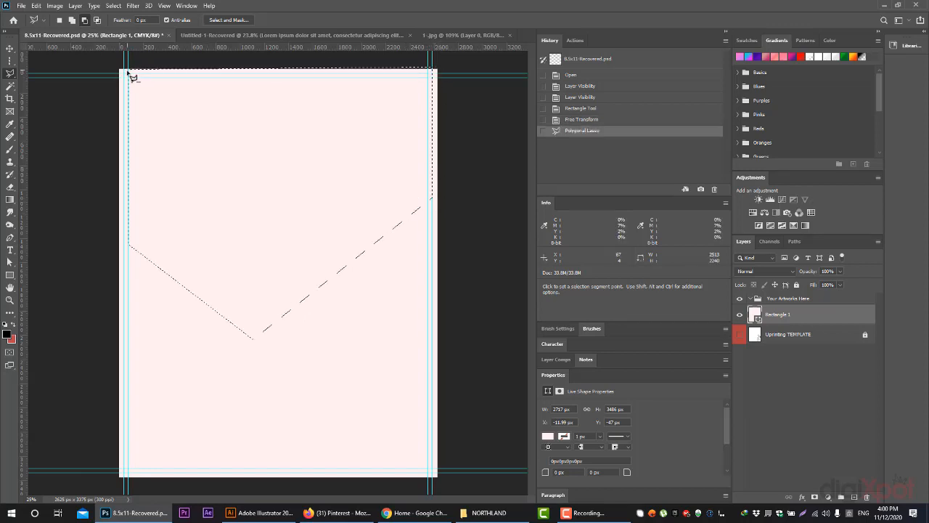
Fill the pointed selection with black on a new layer and deselect it
left_click(854, 496)
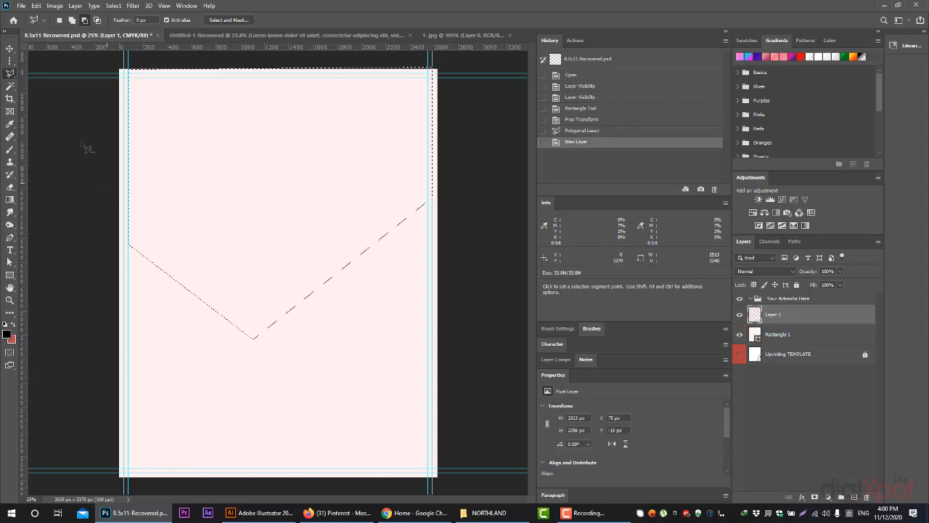
left_click(35, 7)
left_click(72, 155)
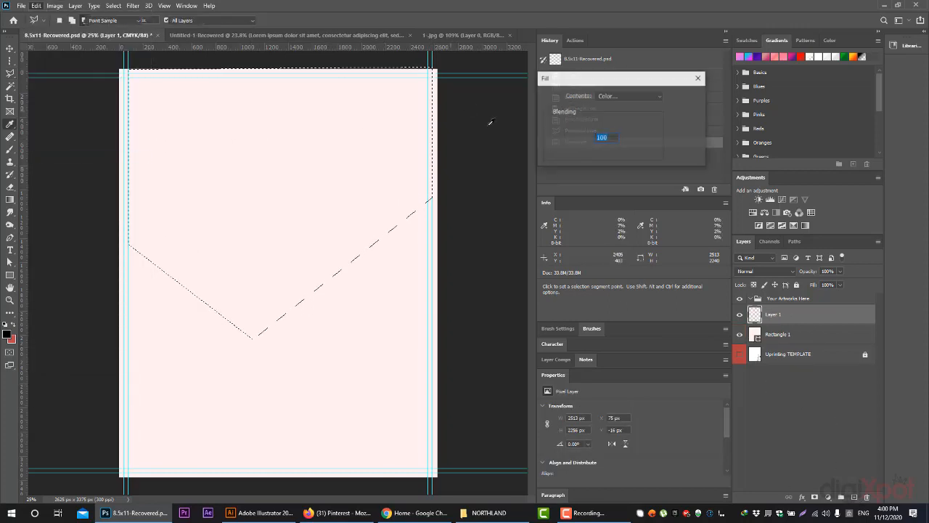
left_click(685, 96)
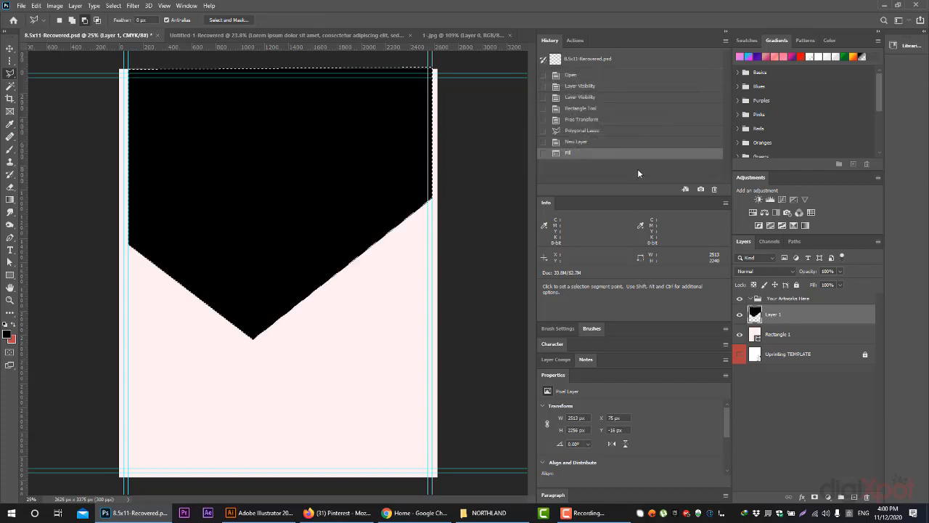
key("ctrl+d")
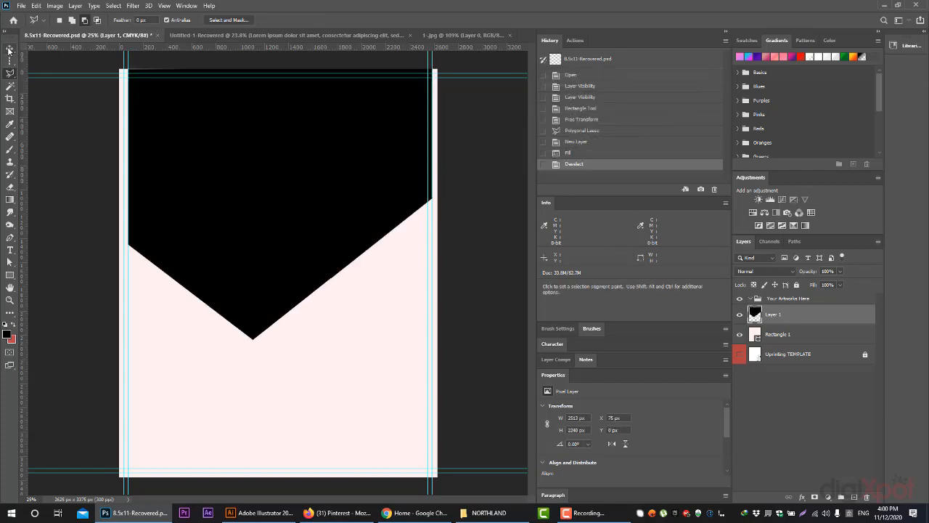
left_click(9, 48)
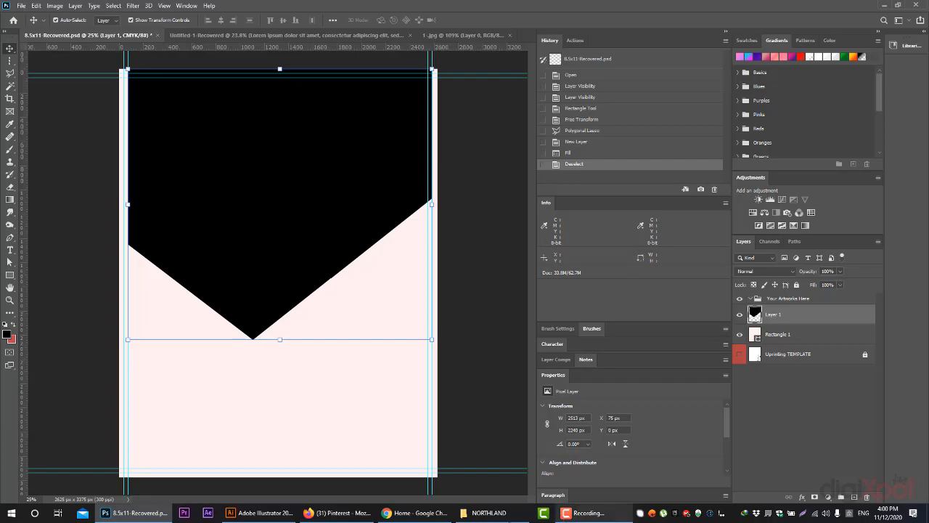
Place Elders-in-the-park Cover.jpg from the NORTHLAND folder and scale it to about 64.92% to cover the black shape
left_click(489, 512)
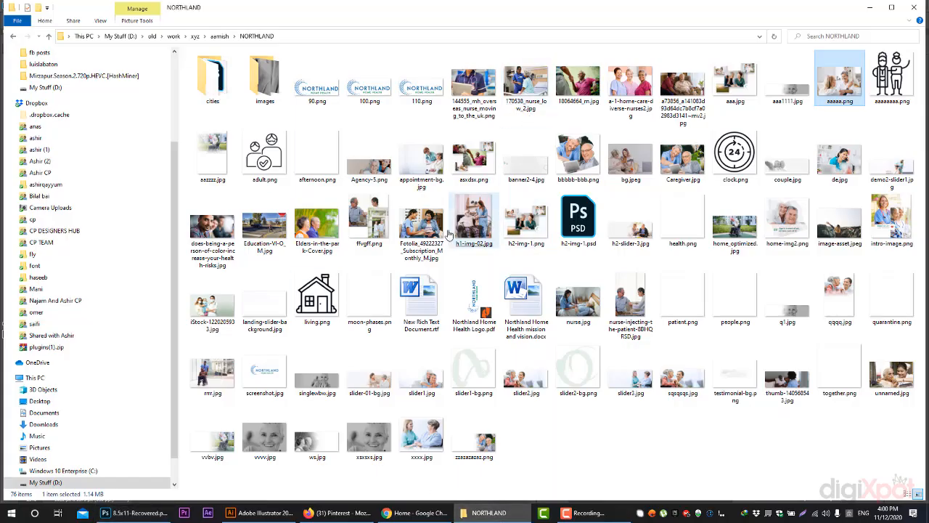
left_click_drag(316, 225, 320, 155)
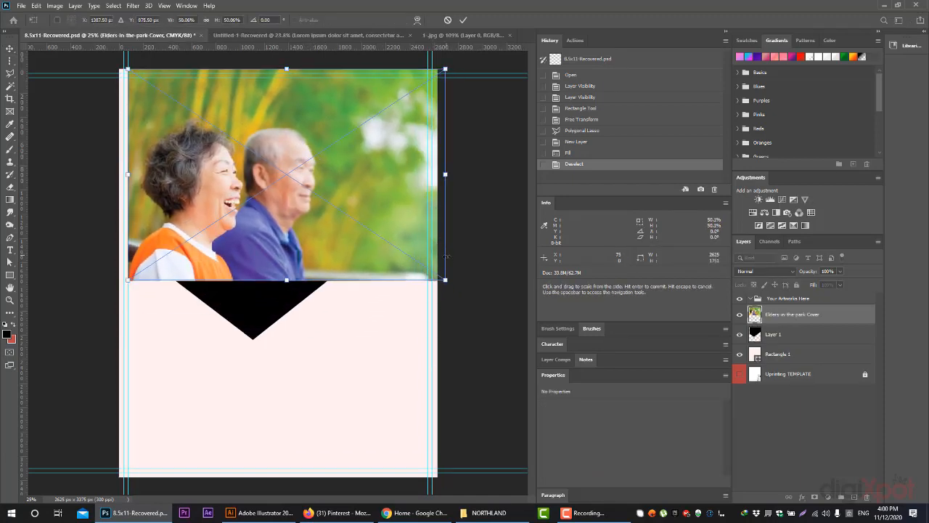
left_click_drag(445, 280, 513, 344)
left_click(463, 20)
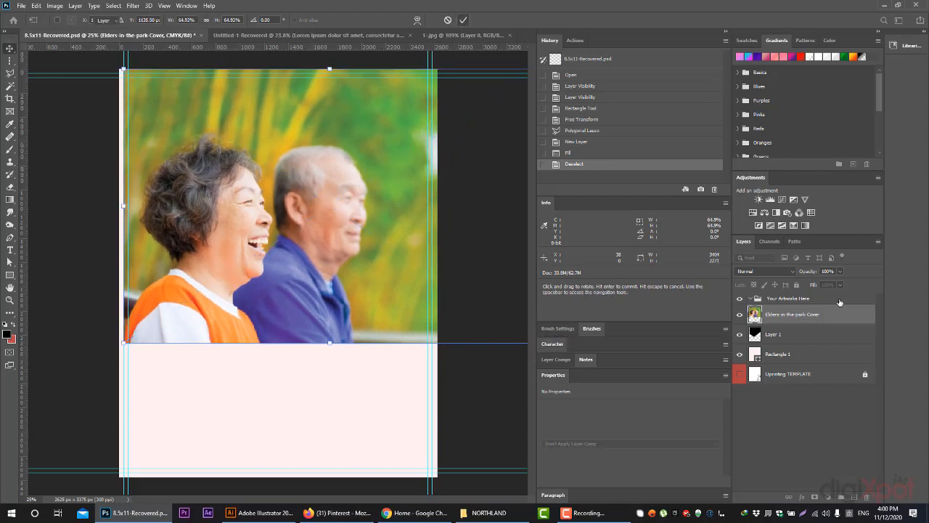
Clip the elders photo layer to the black pointed shape directly beneath it
left_click_drag(809, 318, 778, 308)
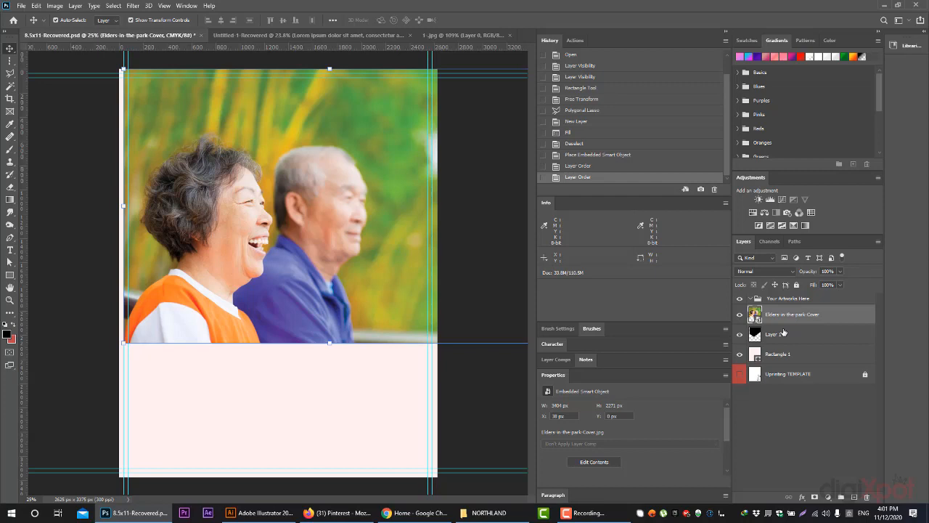
left_click(839, 321, "alt")
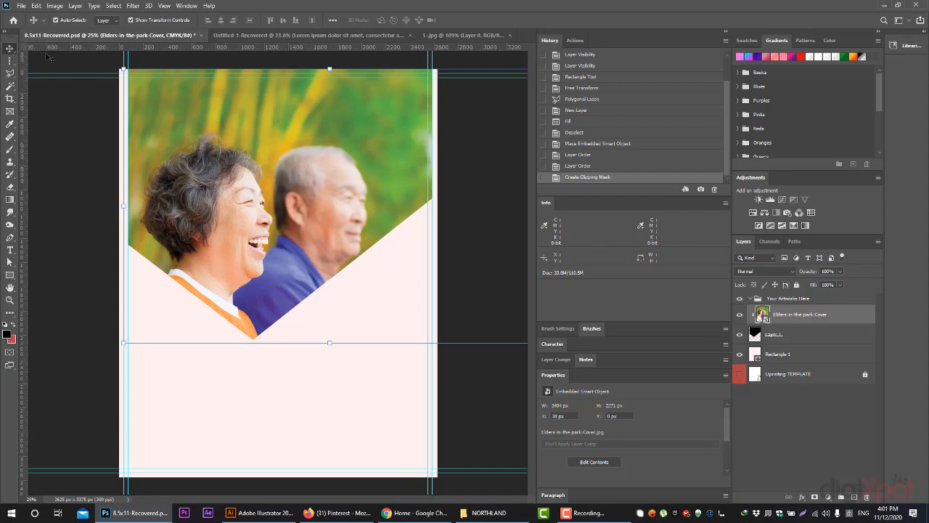
Turn off automatic layer selection, scale the elders photo to about 71%, and reposition it so it covers the whole pointed shape
left_click(66, 20)
left_click_drag(186, 137, 187, 112)
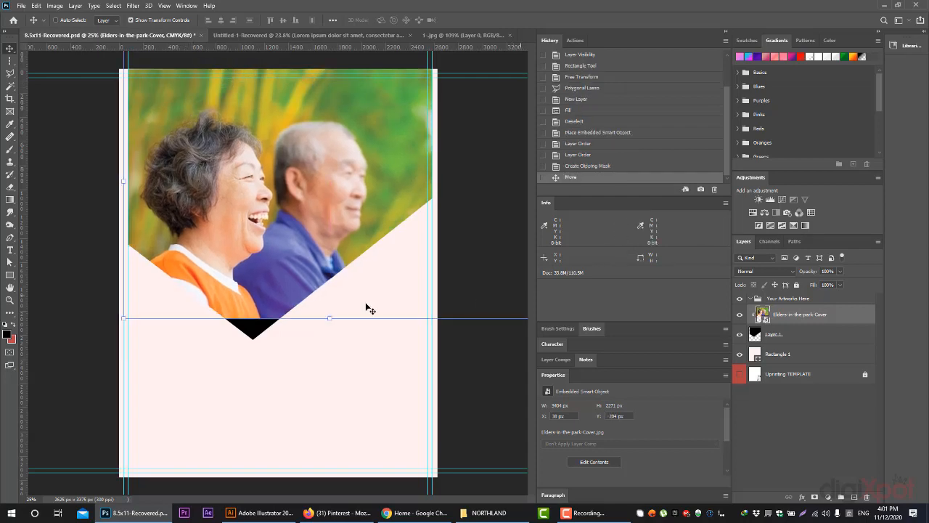
left_click_drag(119, 322, 85, 346)
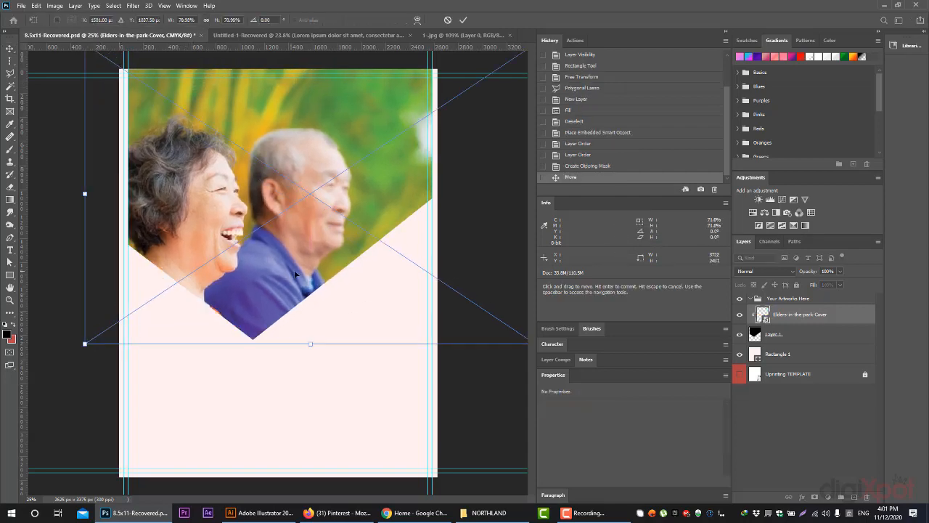
left_click_drag(292, 275, 303, 272)
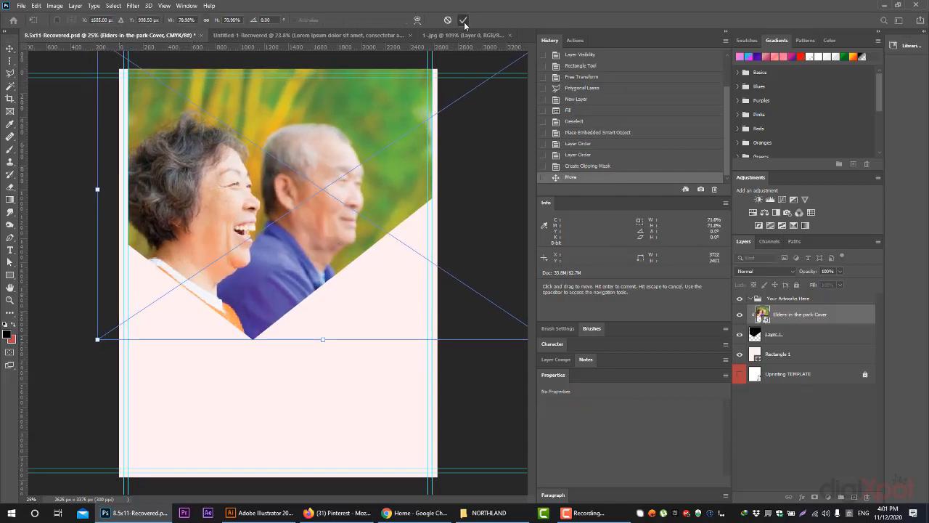
left_click(463, 20)
Draw a rectangle about 2884 × 2336 px covering the elders photo and fill it with red
left_click(10, 275)
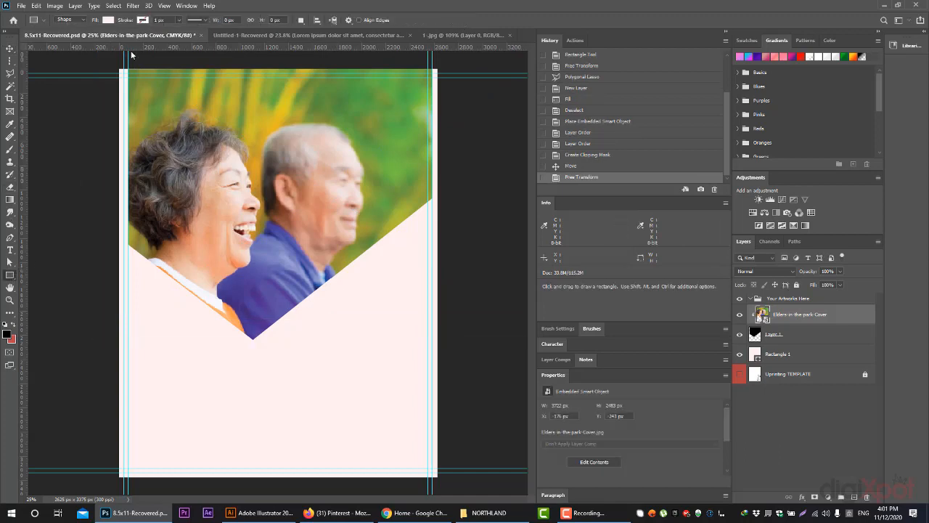
left_click_drag(124, 64, 473, 346)
left_click(110, 21)
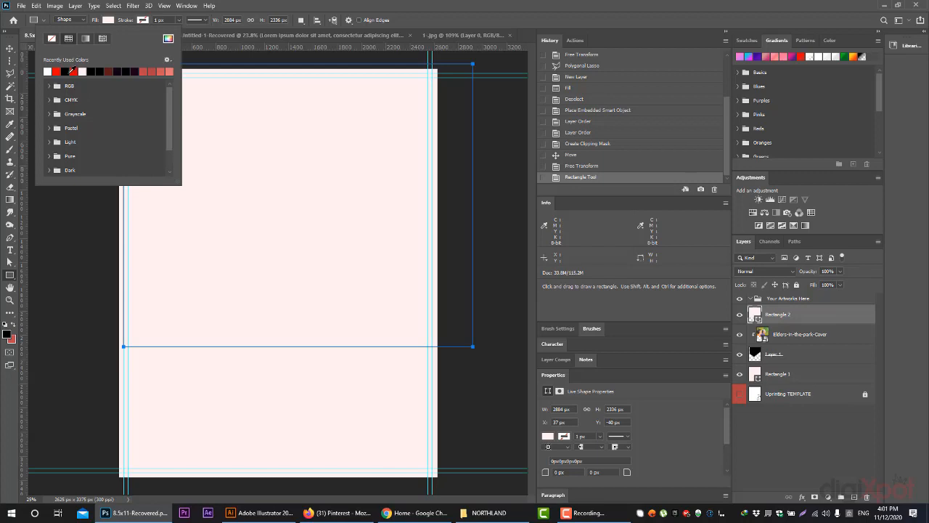
left_click(56, 71)
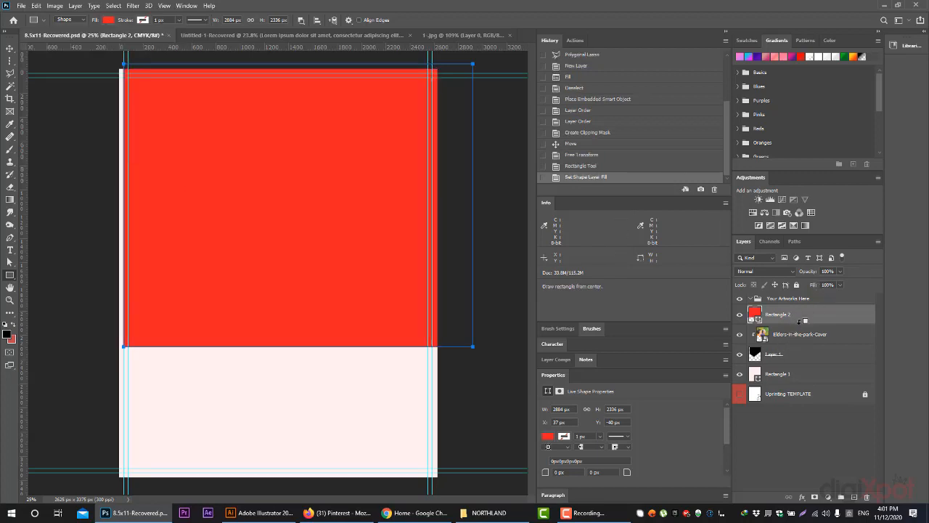
Clip the red rectangle layer to the pointed shape along with the photo and set its blend mode to Multiply
left_click(801, 322, "alt")
left_click(750, 273)
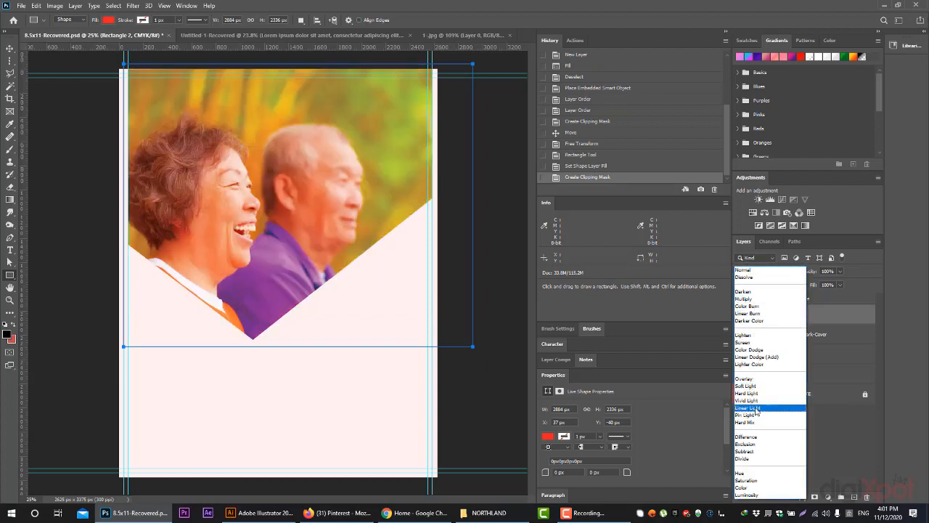
left_click(755, 299)
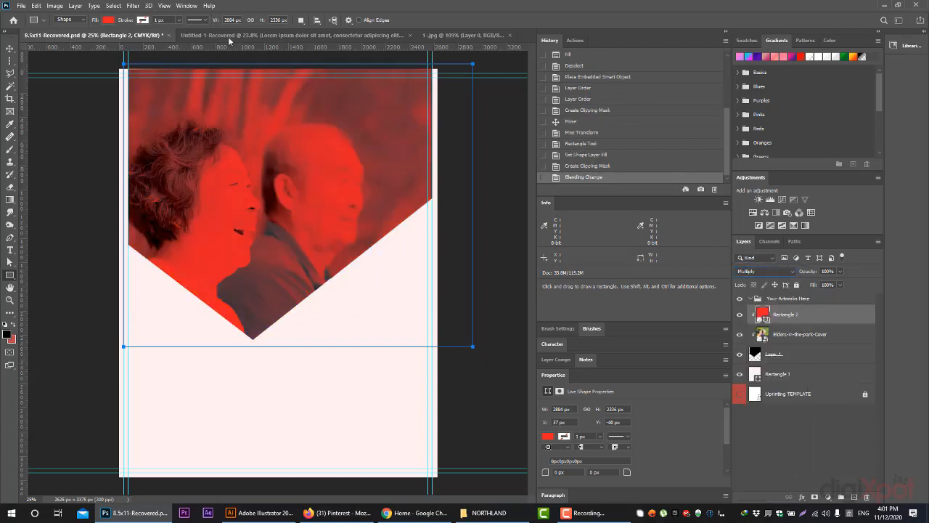
Change the overlay rectangle's fill to dark green 00731e
left_click(108, 19)
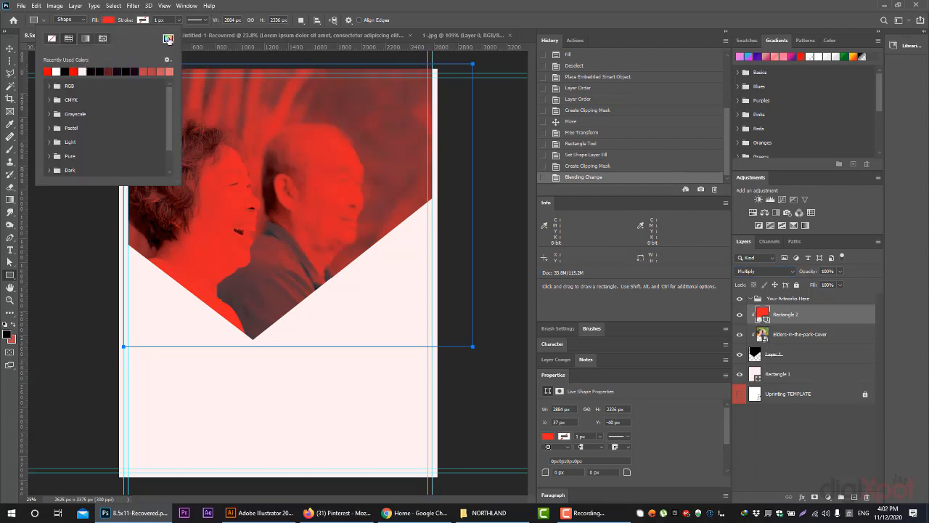
left_click(168, 39)
left_click(773, 271)
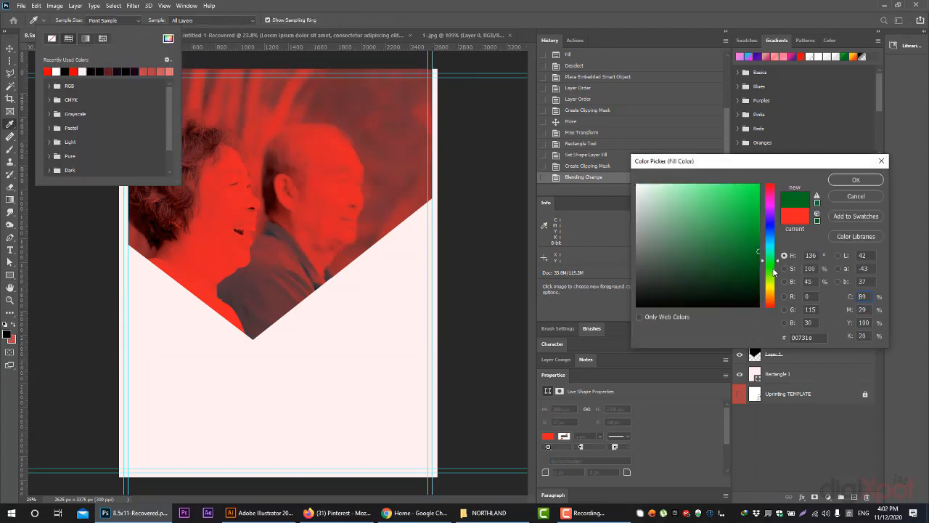
left_click(856, 180)
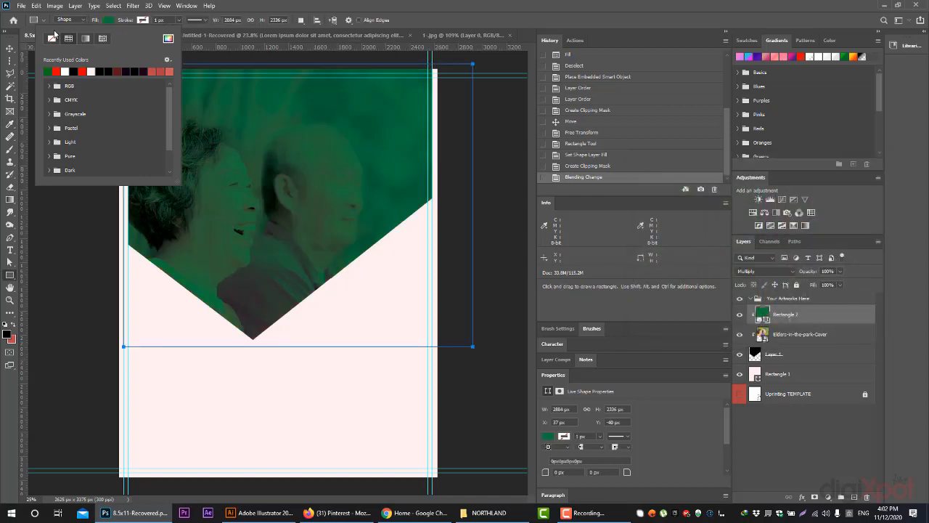
left_click(100, 17)
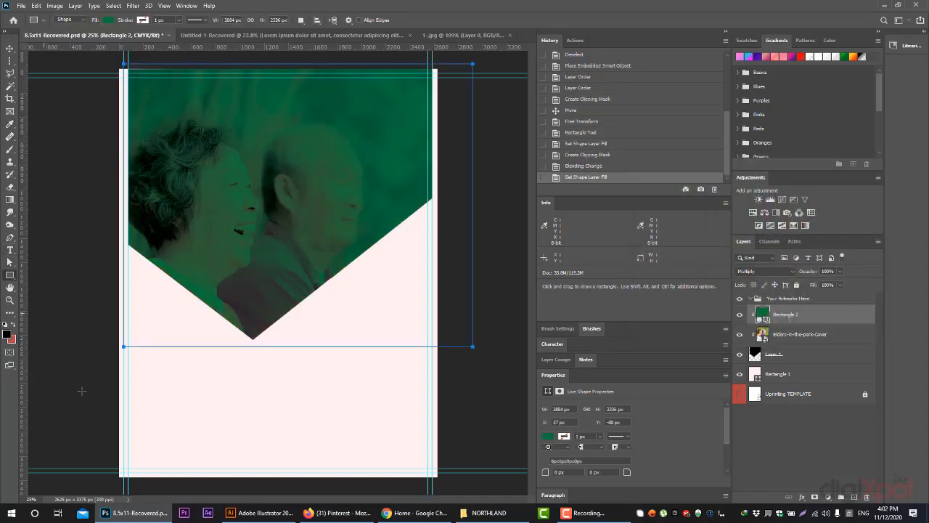
Check the Pinterest travel flyer, then make a diagonal polygonal lasso selection about 1083 × 1849 px from the page's left edge up over the photo
left_click(328, 513)
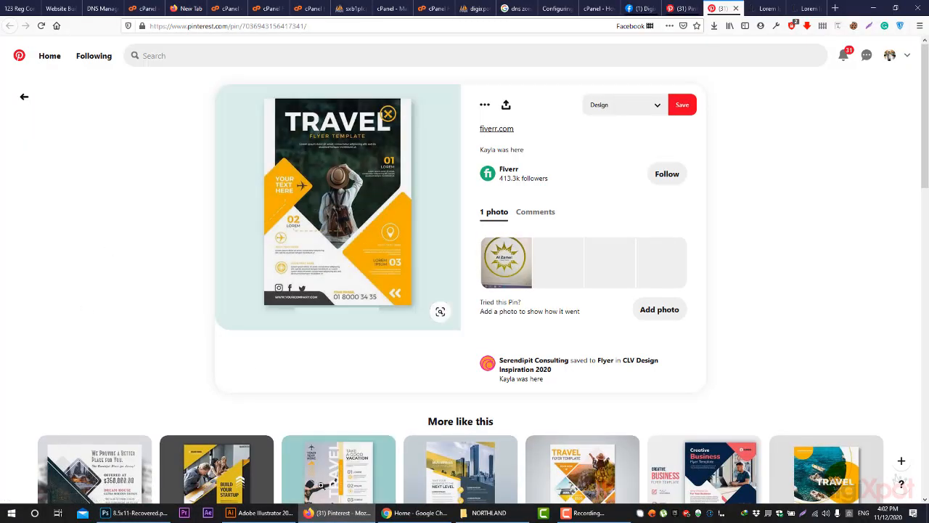
key("alt+Tab")
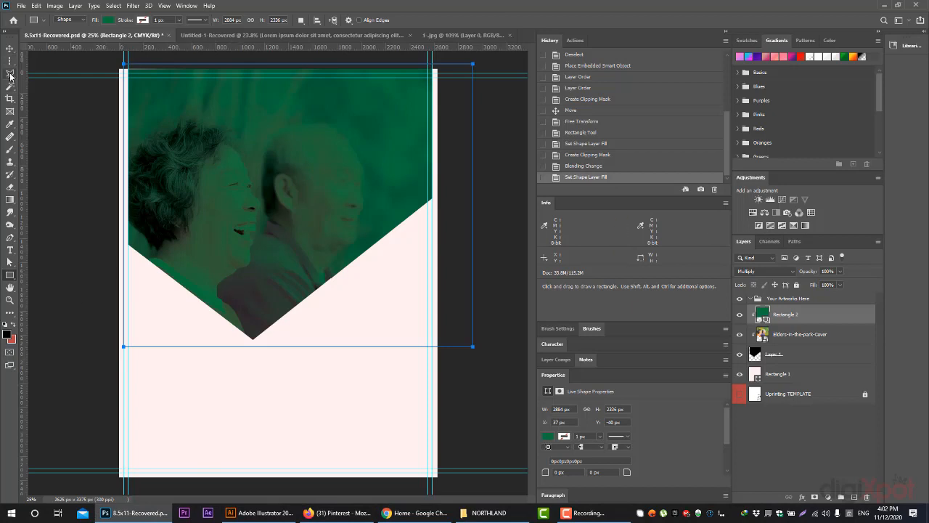
left_click_drag(10, 75, 44, 82)
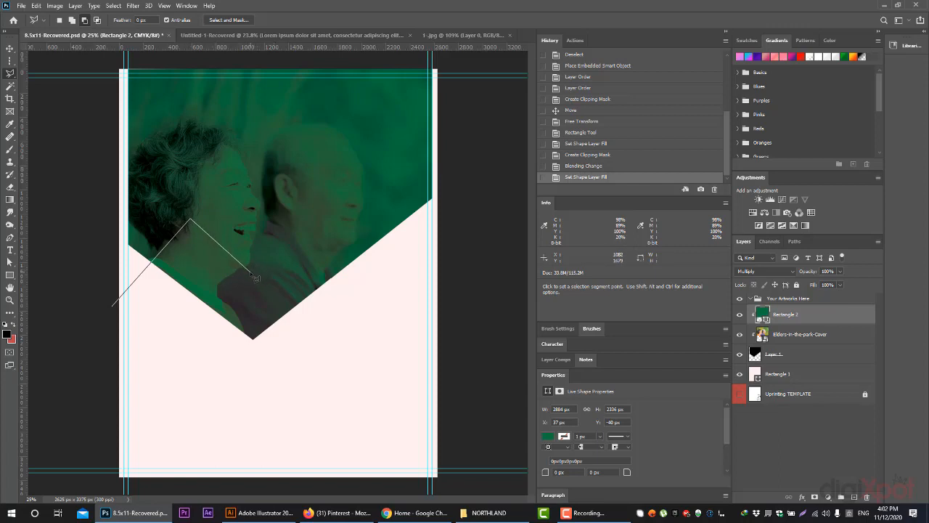
left_click(250, 274)
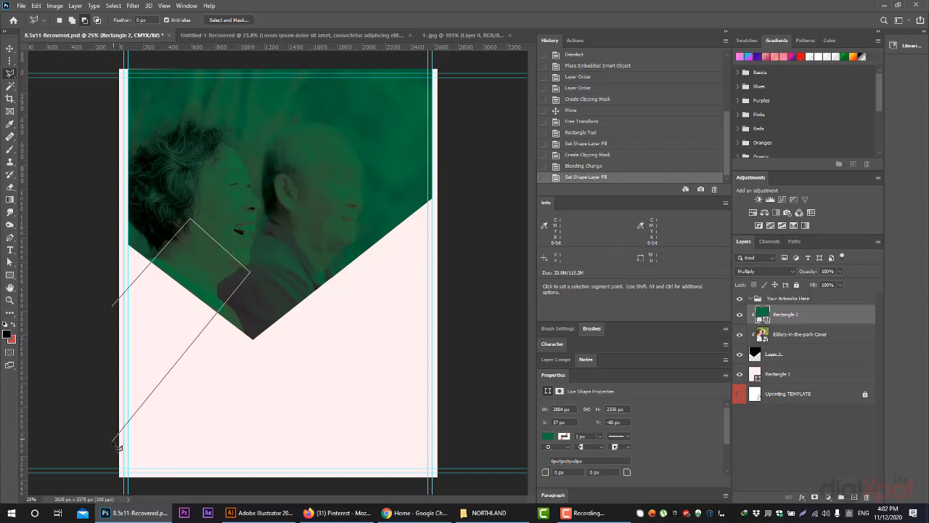
left_click(116, 309)
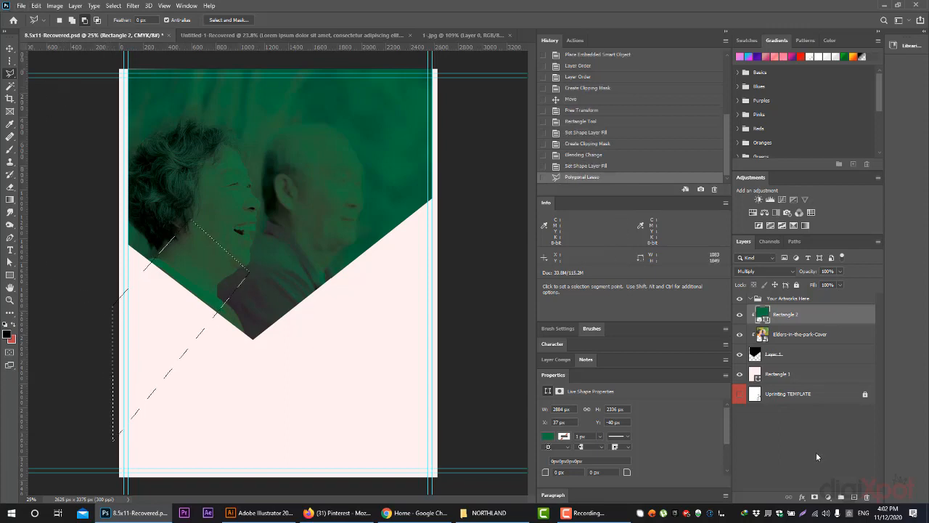
Fill the diagonal selection with bright green 34b700 on a new layer and deselect it
left_click(853, 496)
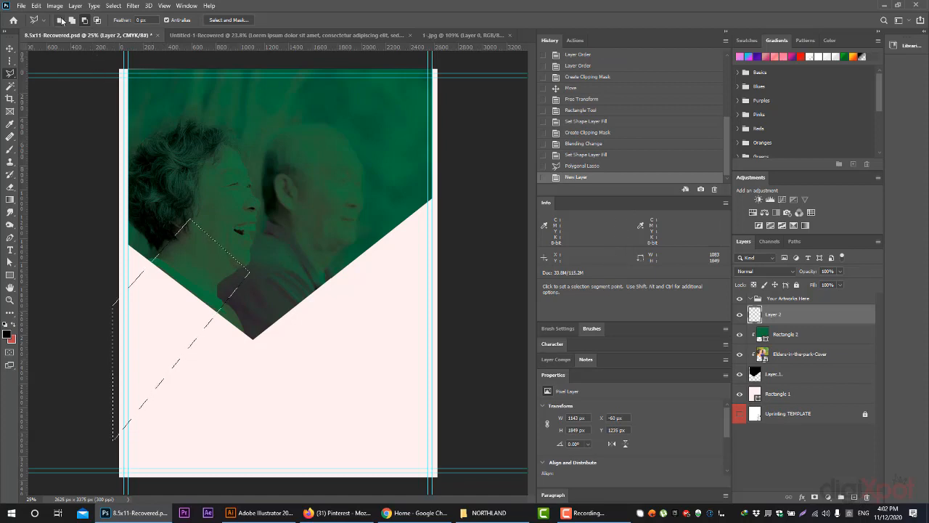
left_click(54, 6)
mouse_move(36, 6)
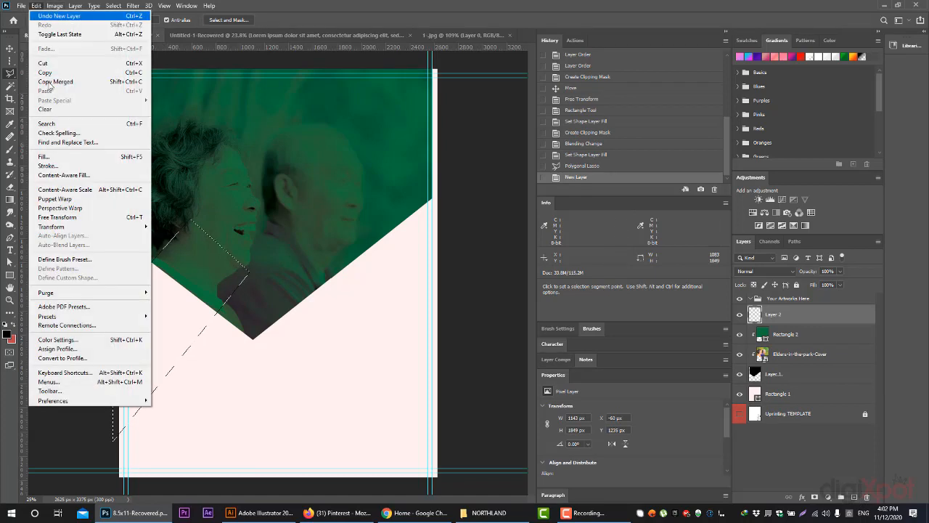
left_click(65, 154)
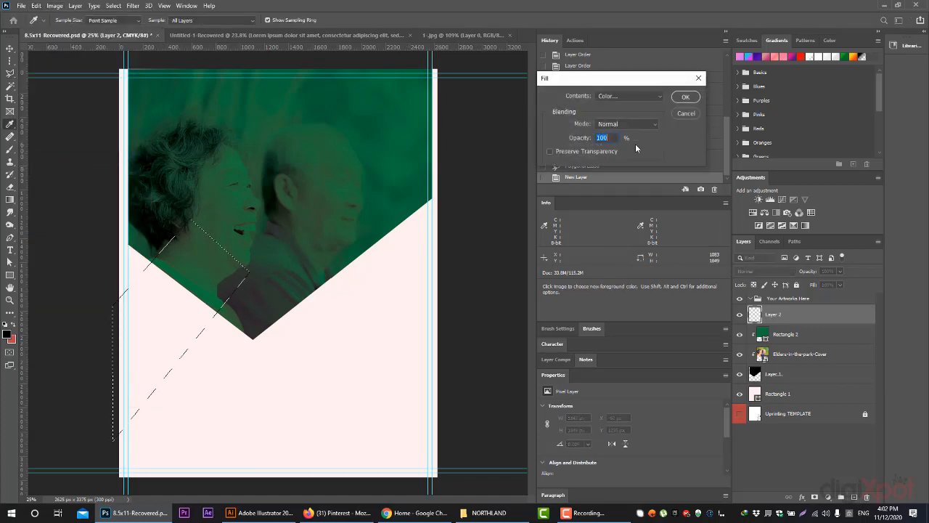
left_click(629, 96)
left_click(621, 116)
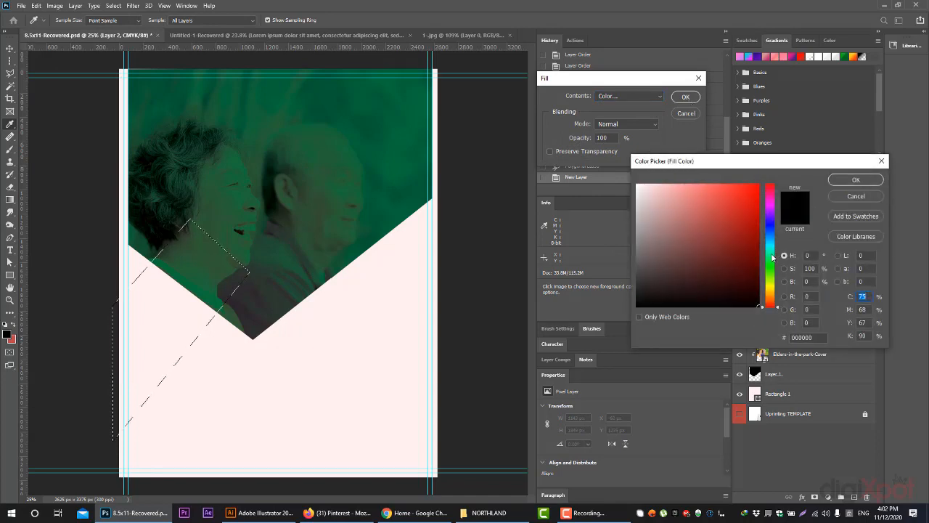
left_click_drag(771, 303, 771, 280)
left_click(760, 233)
left_click_drag(761, 233, 762, 237)
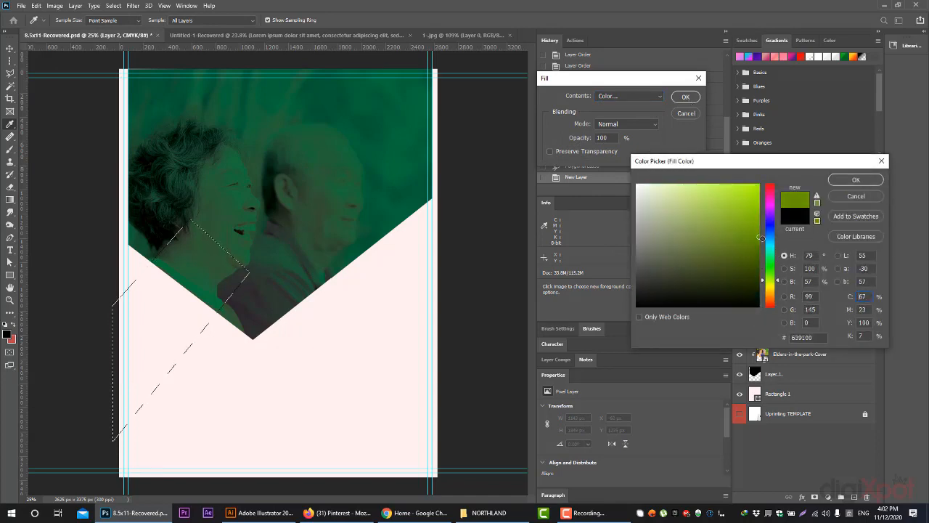
mouse_move(765, 278)
left_mouse_down()
mouse_move(767, 291)
mouse_move(771, 275)
left_mouse_up()
left_click(759, 219)
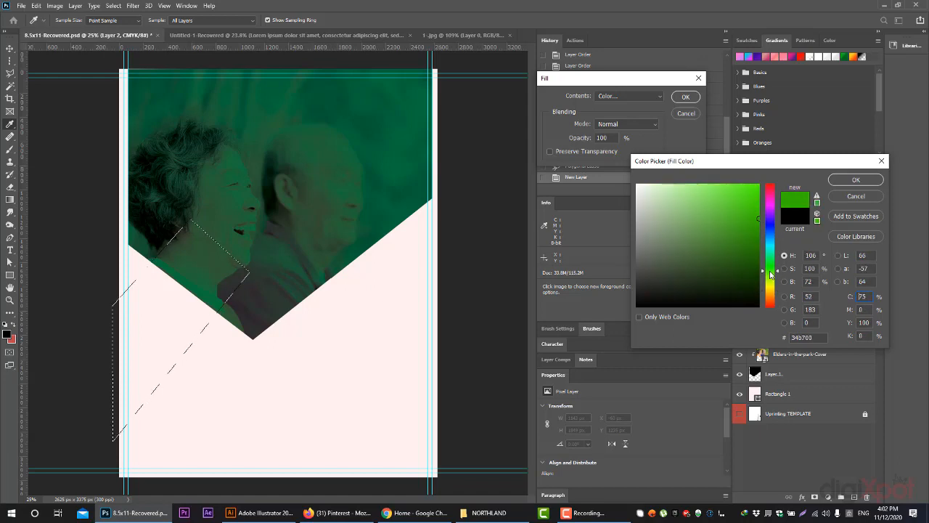
left_click(855, 182)
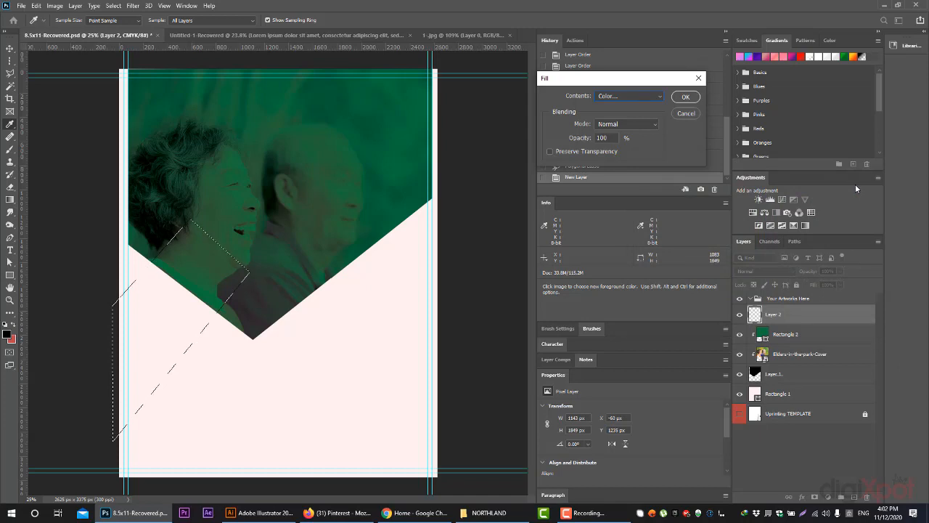
left_click(685, 97)
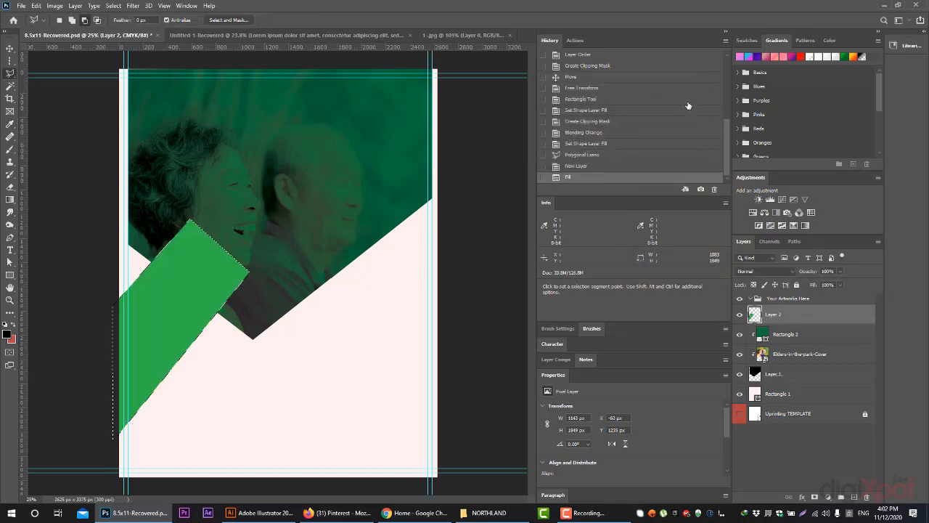
key("ctrl+d")
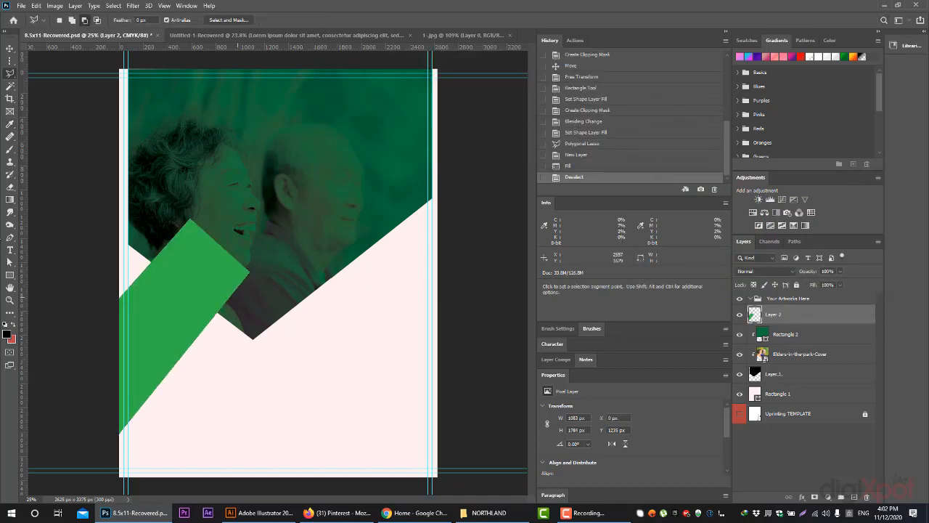
left_click(8, 49)
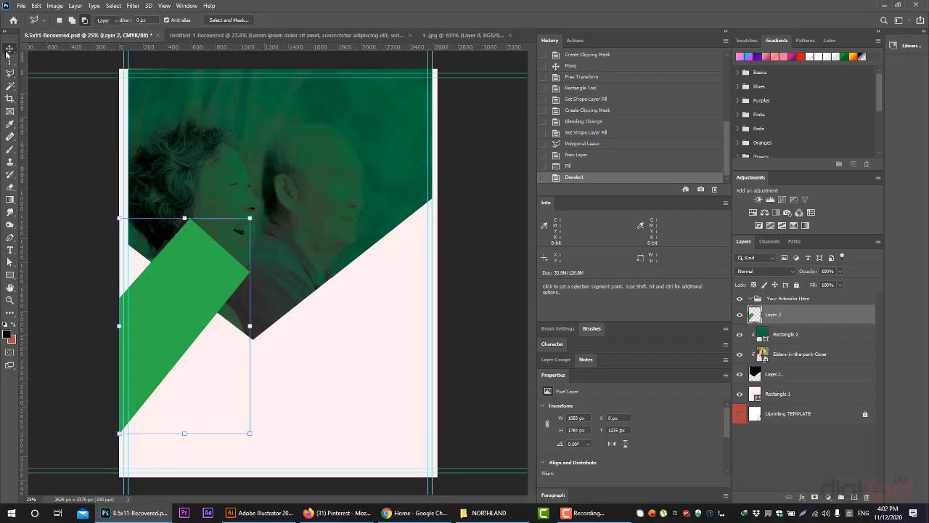
left_click(339, 518)
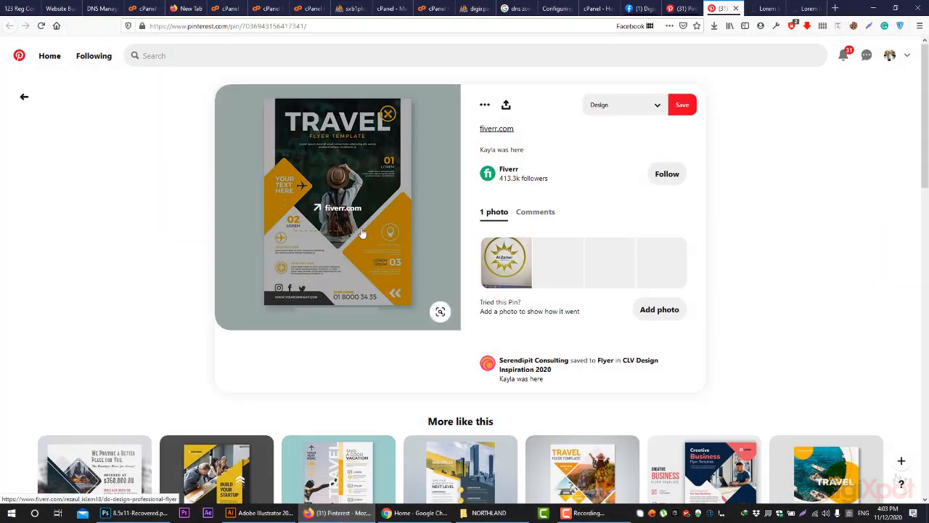
left_click(259, 512)
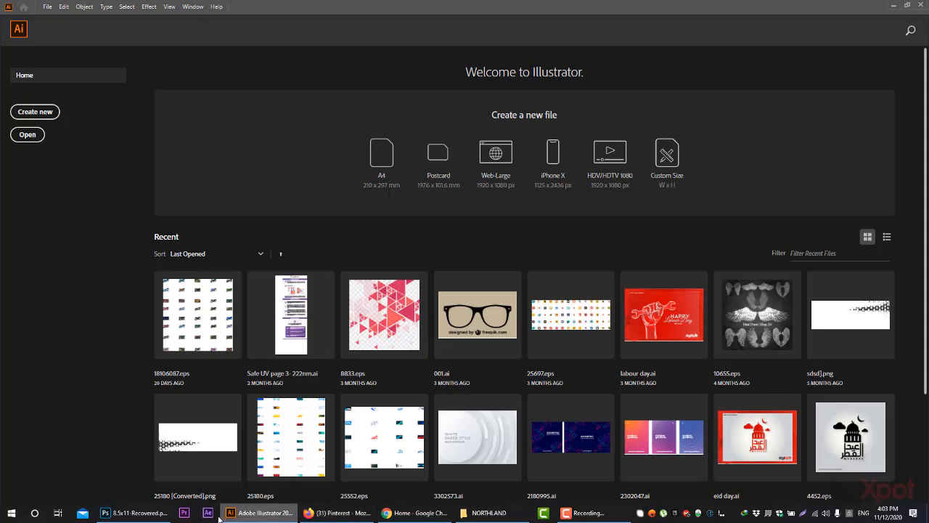
left_click(133, 512)
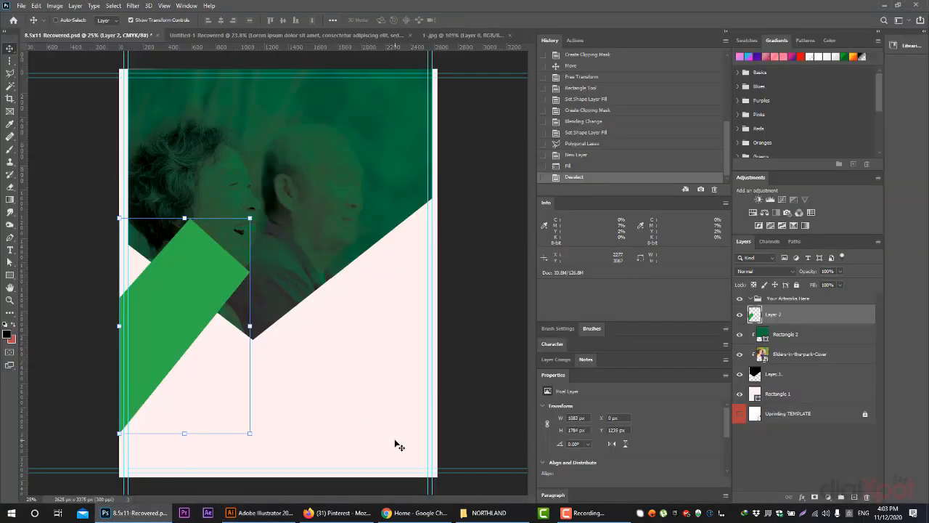
left_click(260, 513)
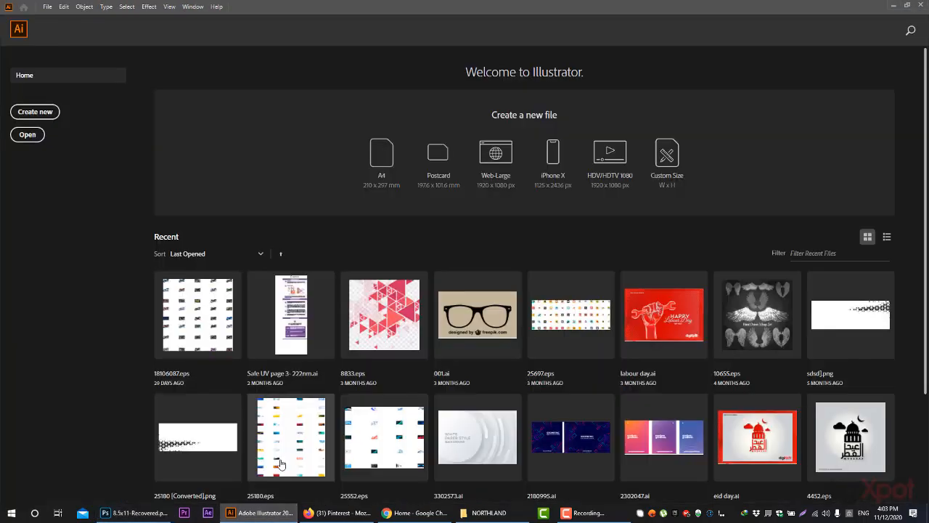
Switch to Firefox and examine the flyer templates related to the travel pin and the Abstract Business Flyer Template pin on Pinterest
left_click(339, 513)
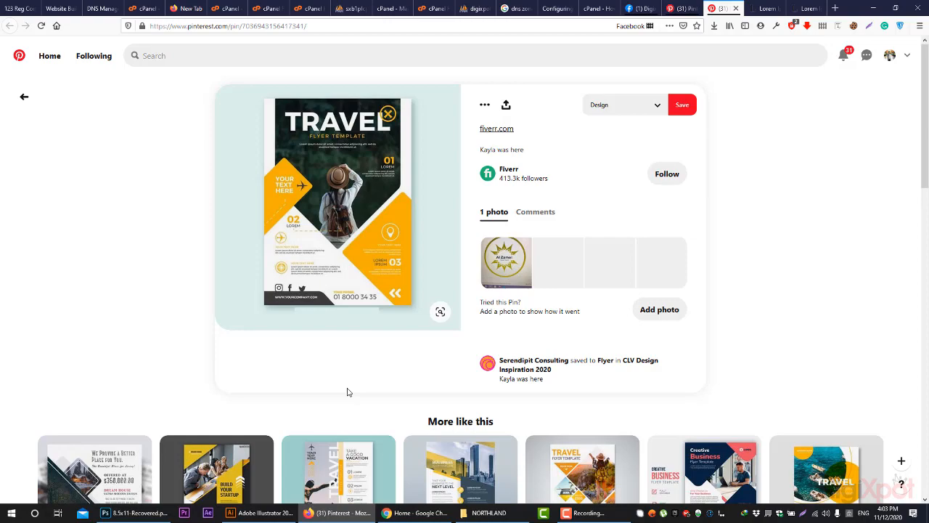
scroll(347, 391, "down", 5)
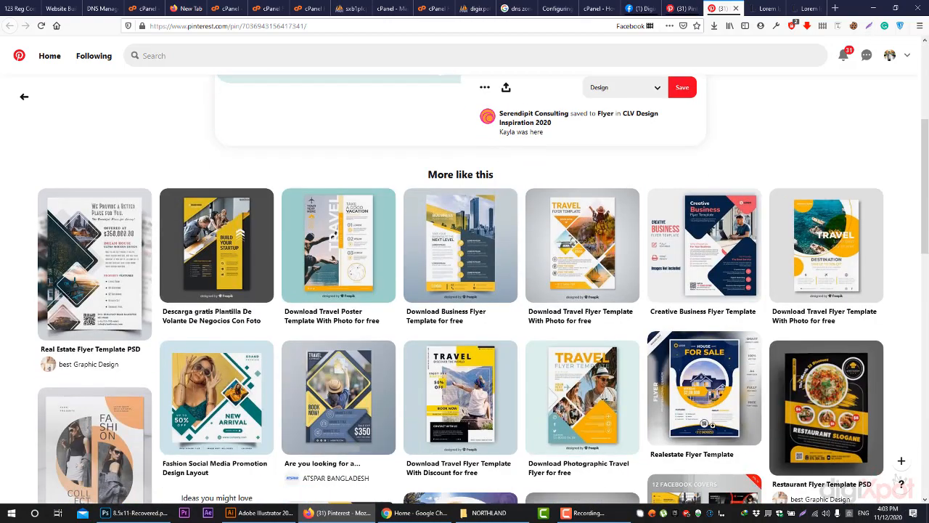
scroll(725, 428, "down", 5)
scroll(712, 412, "down", 4)
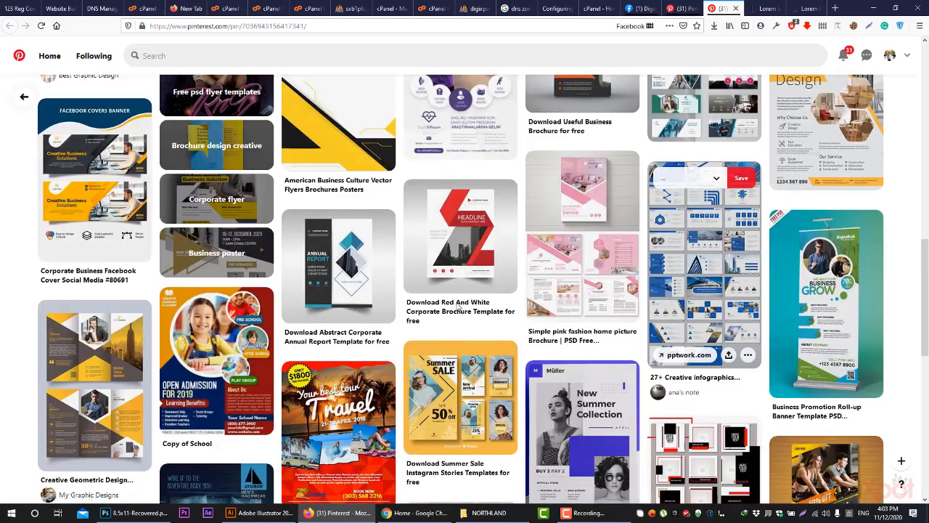
scroll(471, 290, "down", 4)
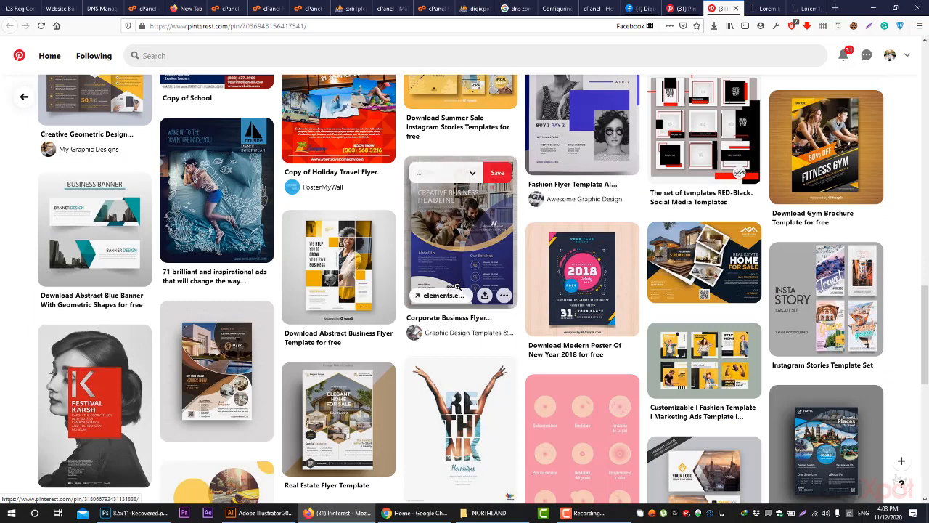
left_click(341, 261)
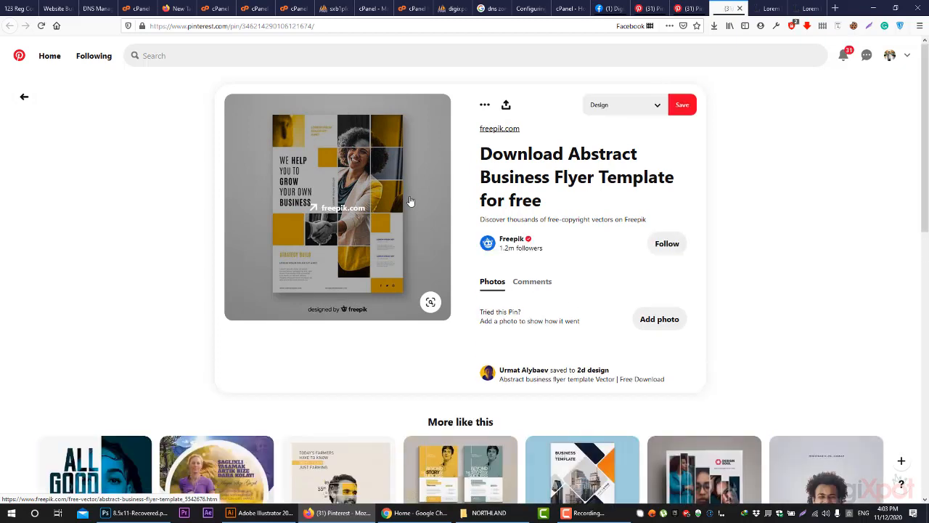
scroll(392, 225, "down", 9)
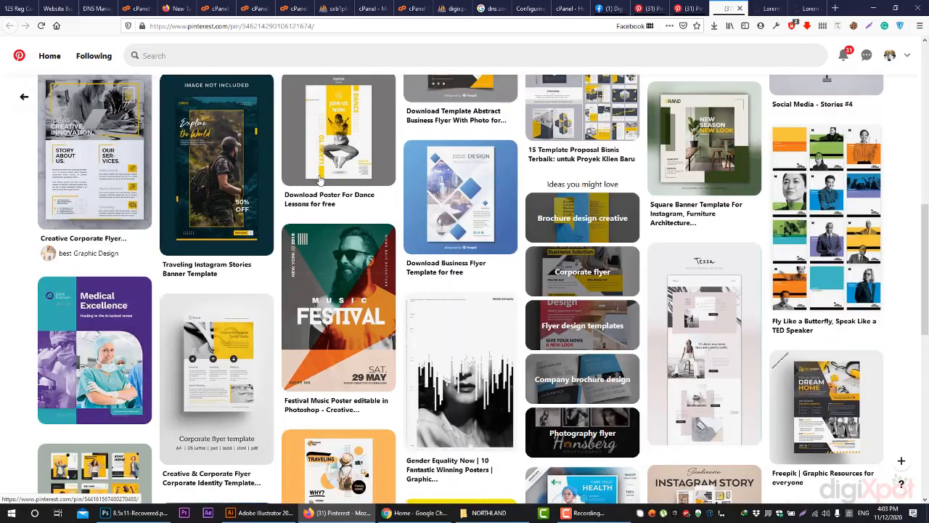
scroll(396, 228, "down", 2)
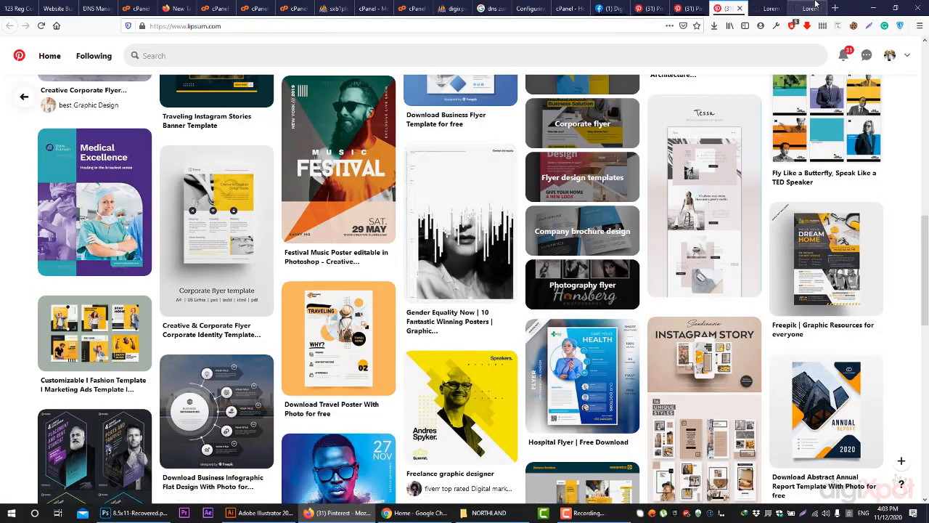
Open google.com in a new browser tab and search for "real estate @ fotolia"
left_click(834, 8)
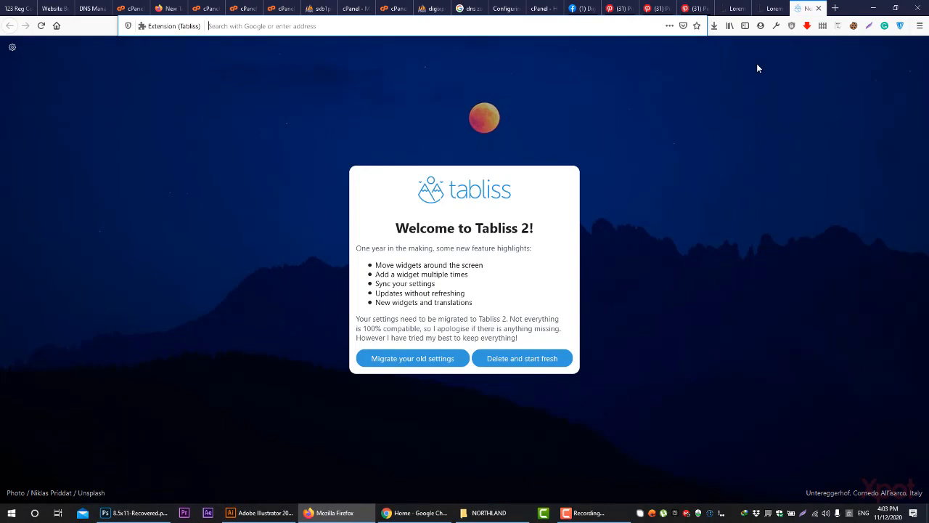
type("google.com")
key("Return")
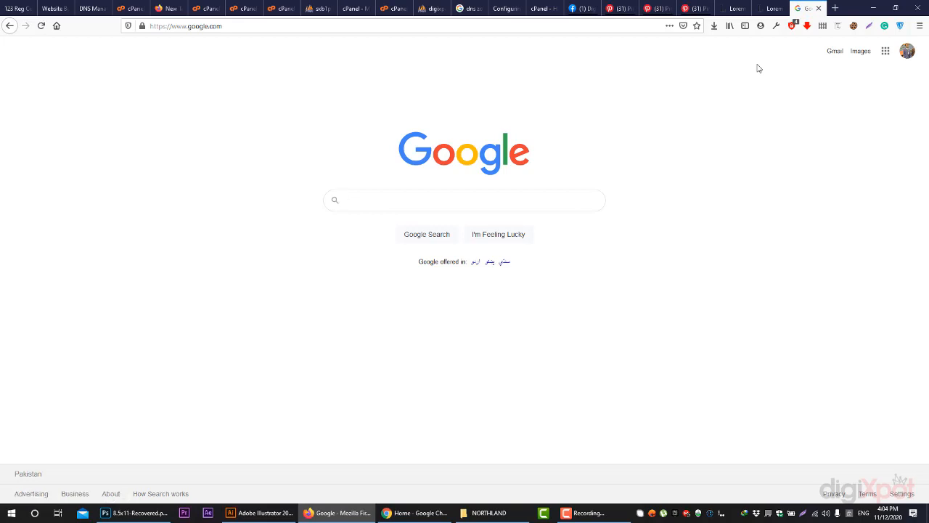
type("eal")
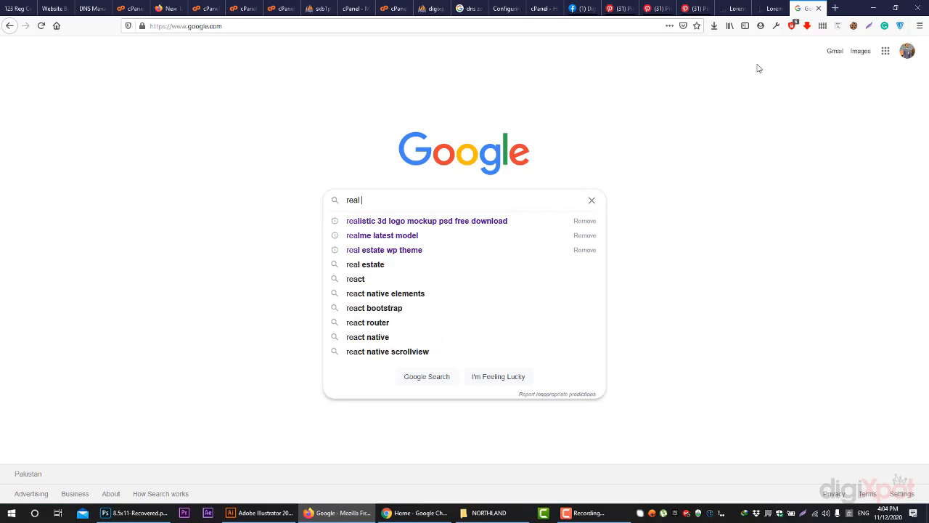
type(" estate")
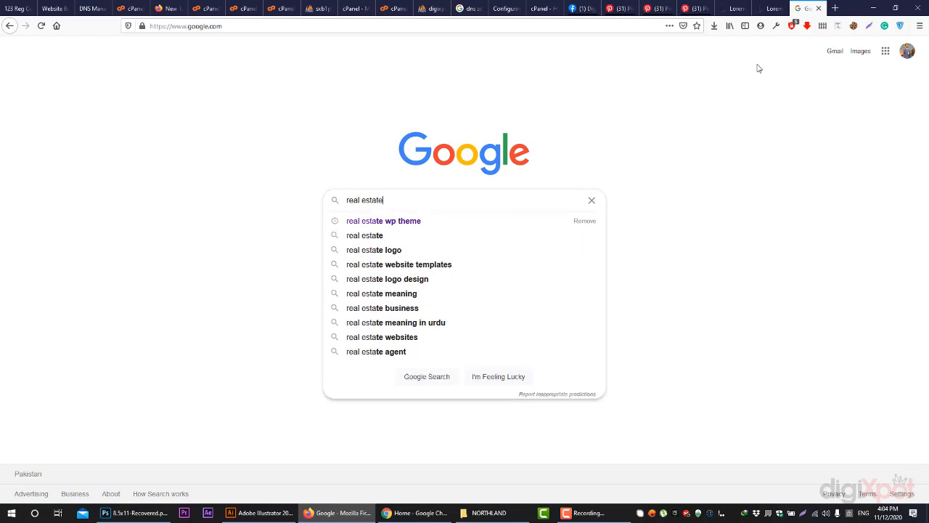
type(" @")
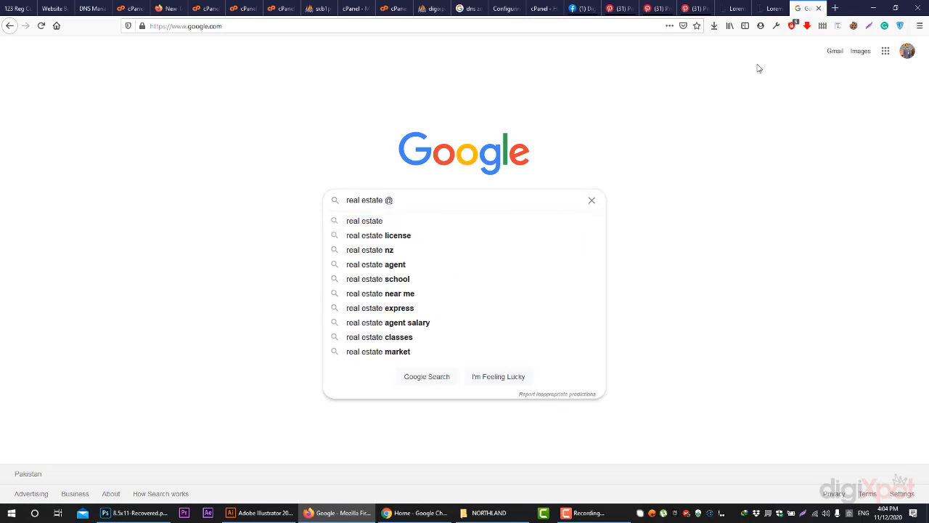
type(" fotolia")
key("Return")
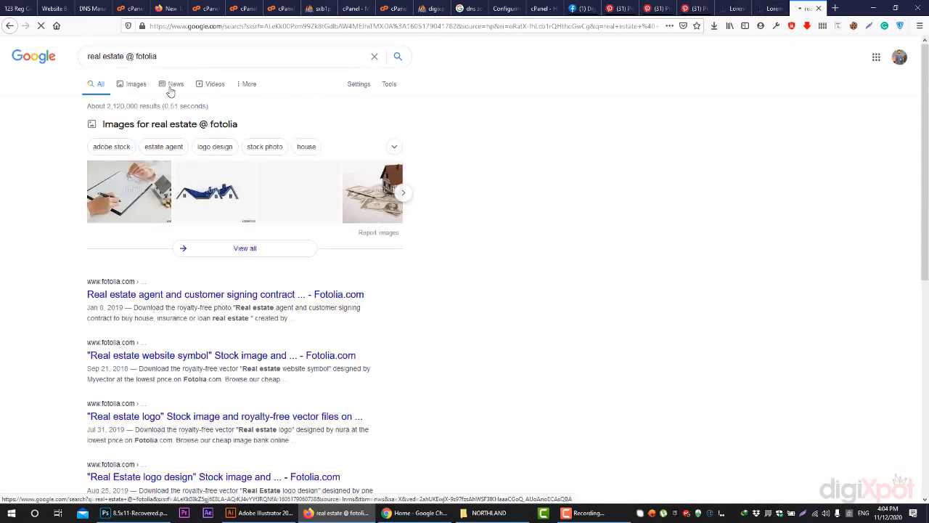
Show only large image results for the search and preview the iDEAL Real Estate Company house photo
left_click(136, 85)
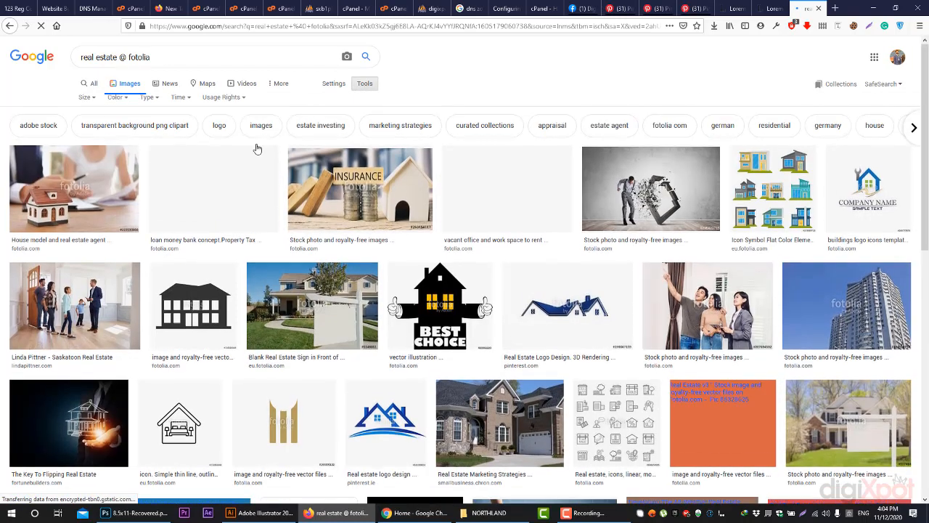
left_click(92, 100)
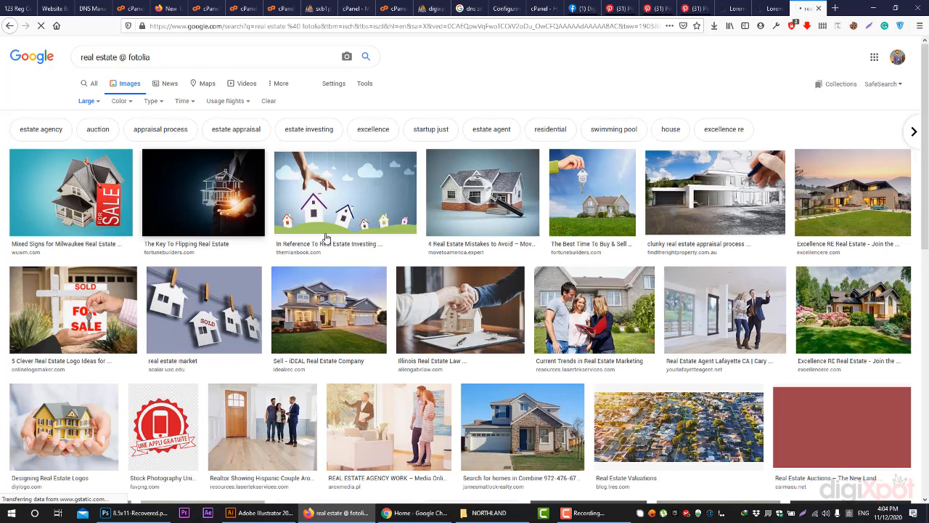
scroll(334, 301, "down", 1)
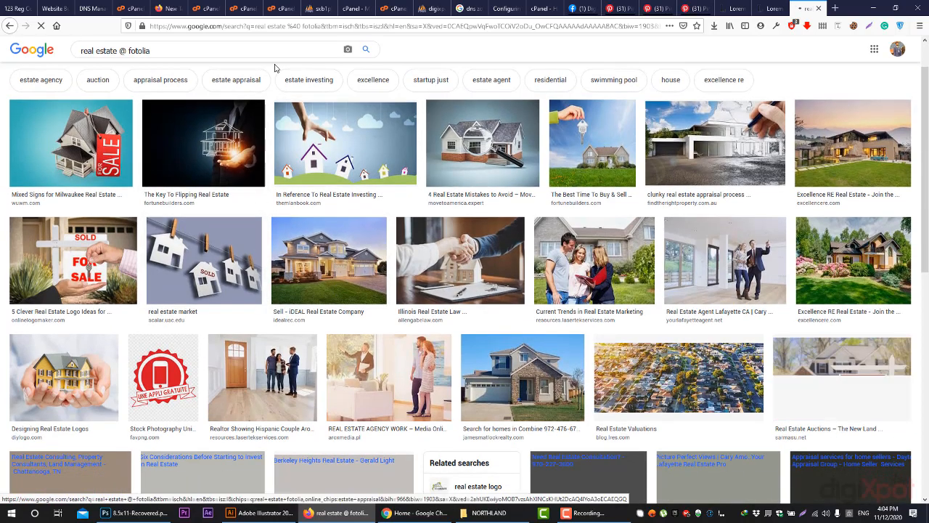
left_click(329, 260)
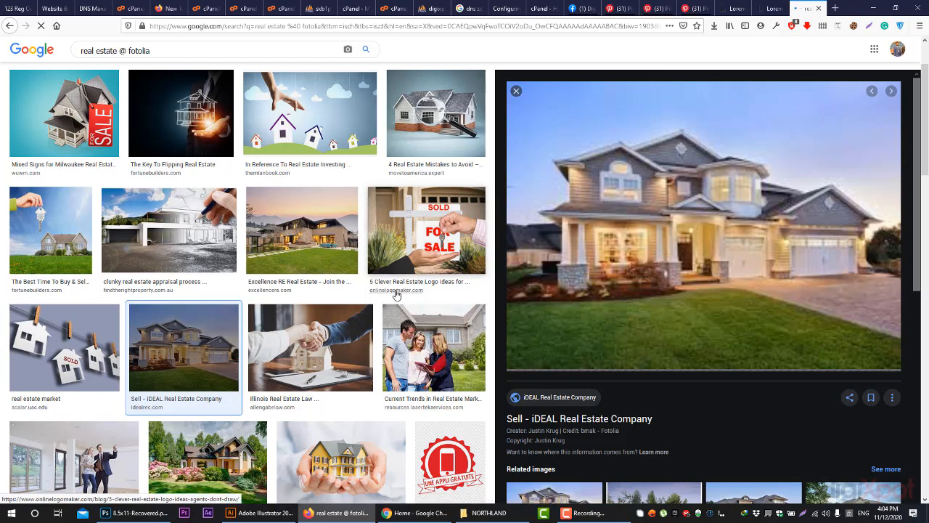
scroll(396, 298, "down", 3)
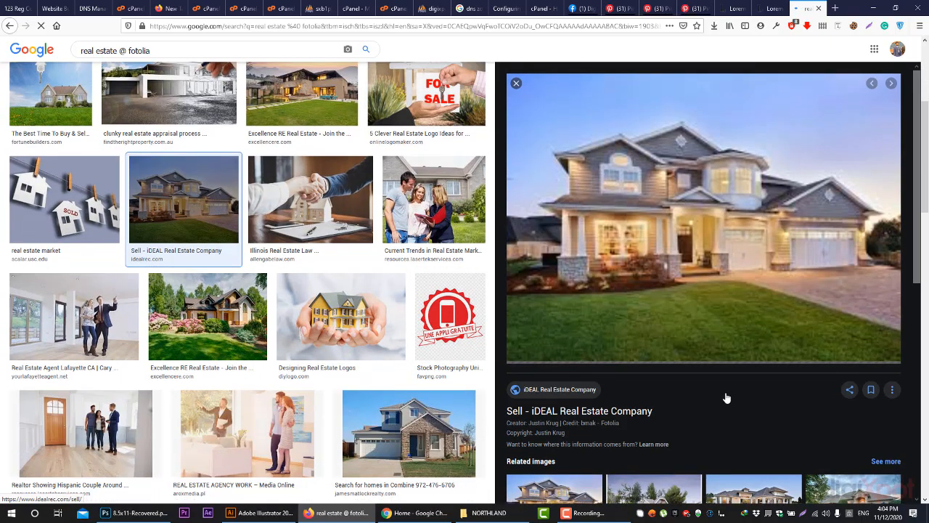
scroll(330, 255, "down", 3)
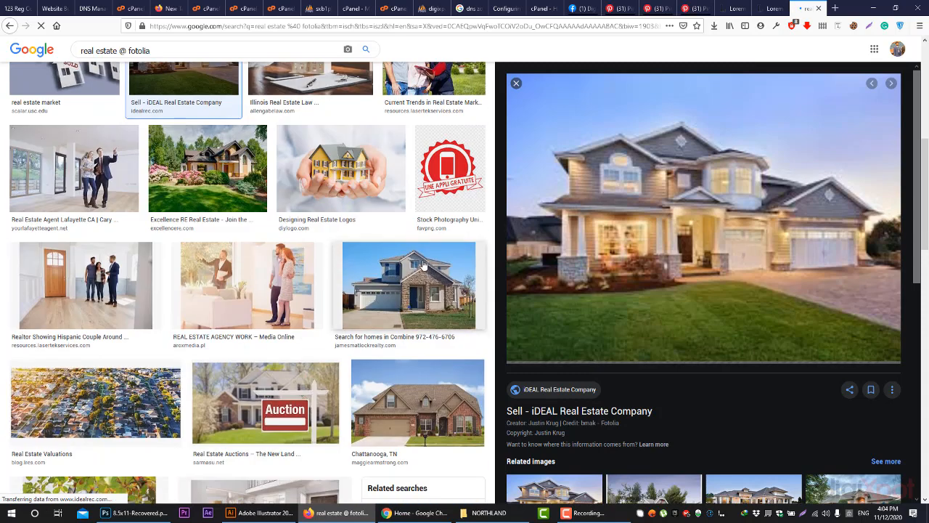
scroll(425, 265, "up", 6)
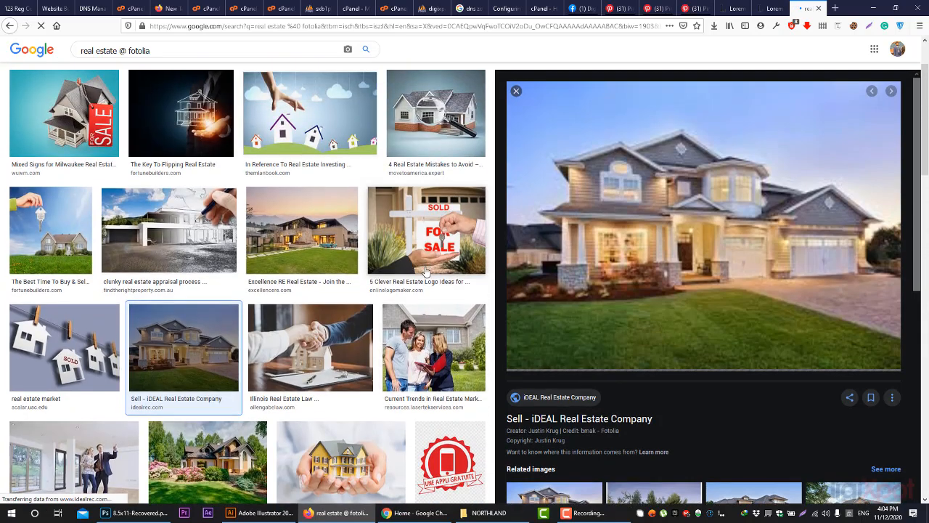
Preview the "Current Trends in Real Estate Marketing" photo, view its full-size image, and return to the image results
left_click(431, 338)
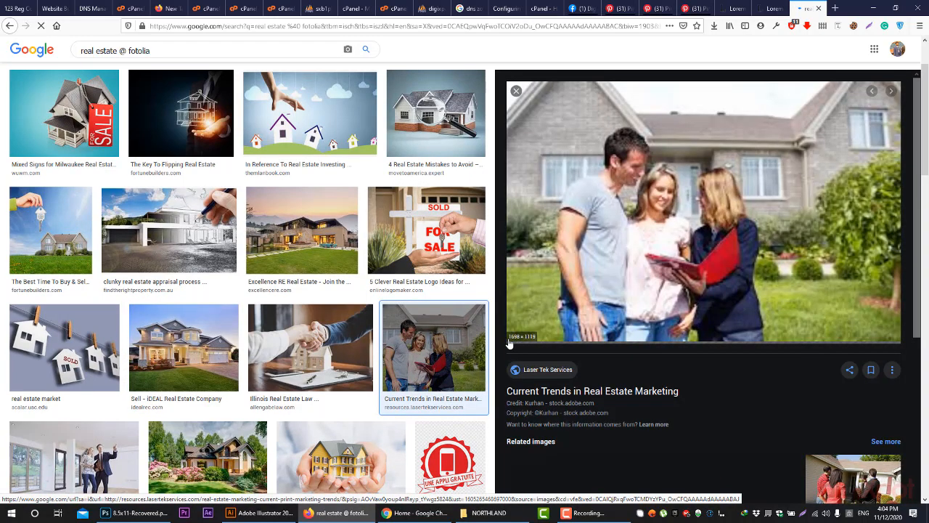
scroll(585, 281, "down", 3)
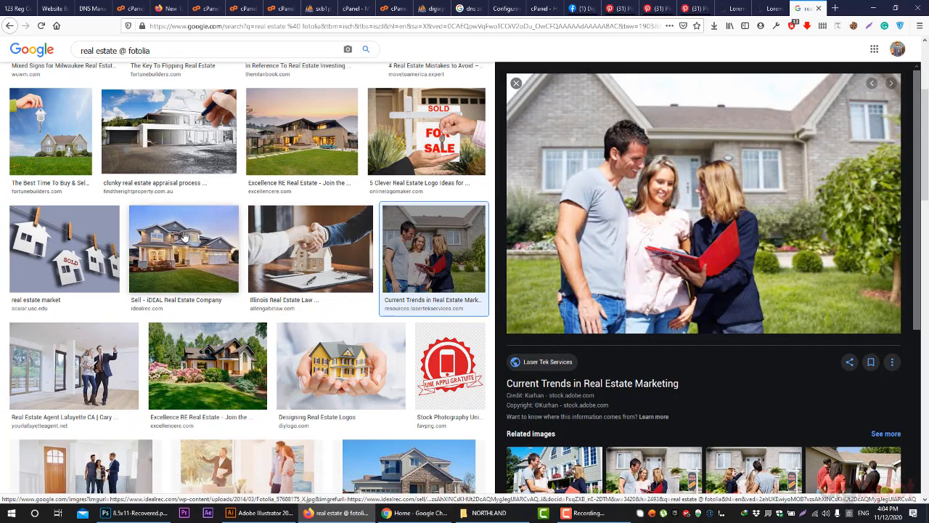
scroll(653, 218, "down", 2)
right_click(645, 178)
left_click(676, 274)
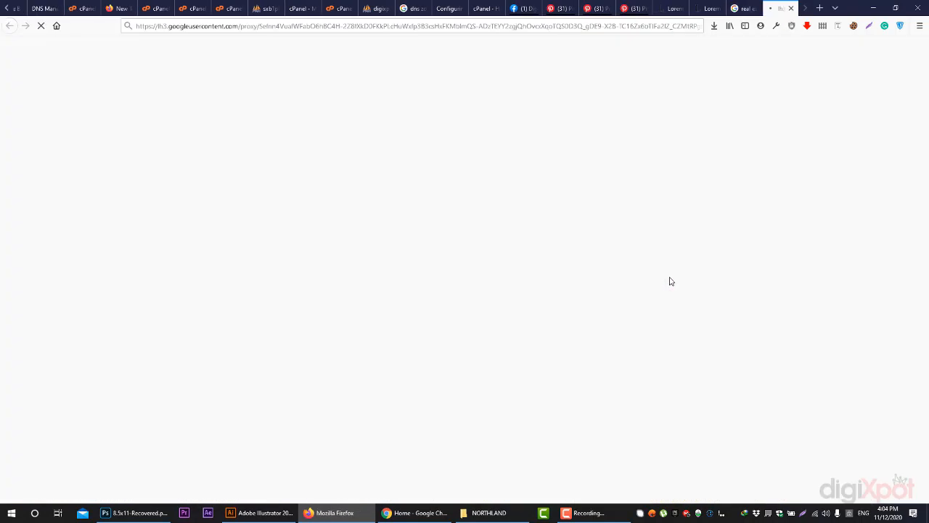
middle_click(771, 8)
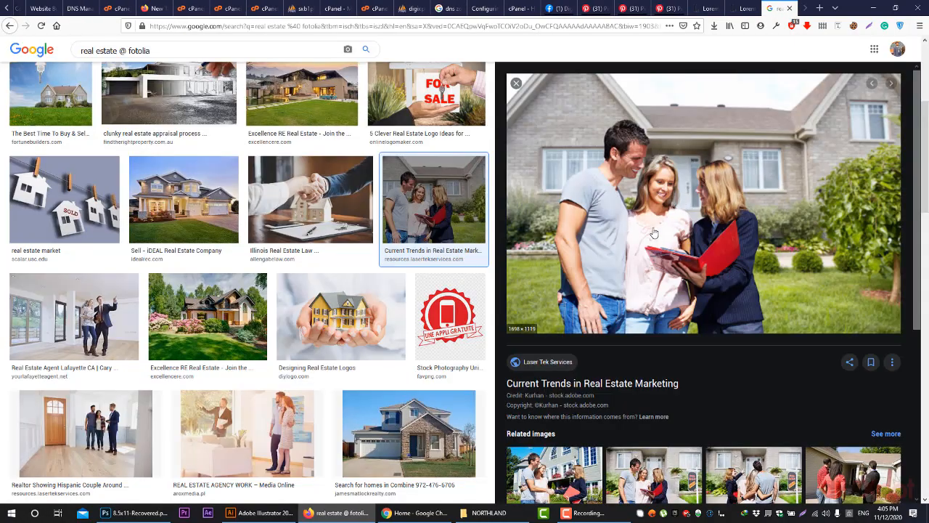
scroll(292, 255, "up", 3)
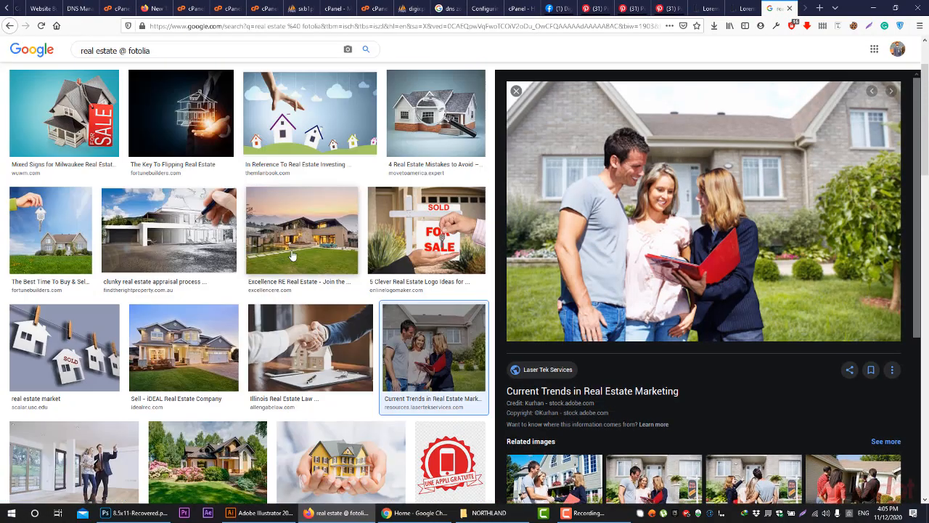
Preview the Illinois Real Estate Law handshake photo, view it at full size, and return to the image results
left_click(306, 341)
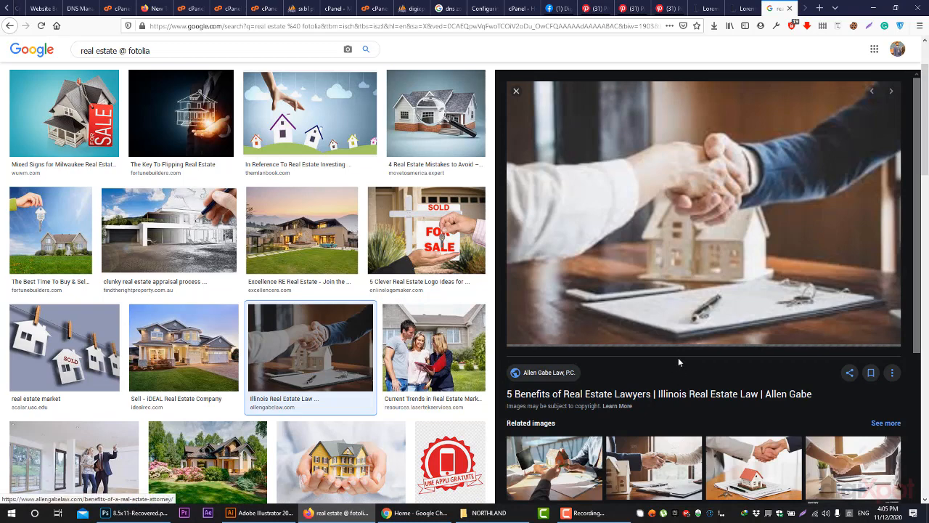
right_click(672, 250)
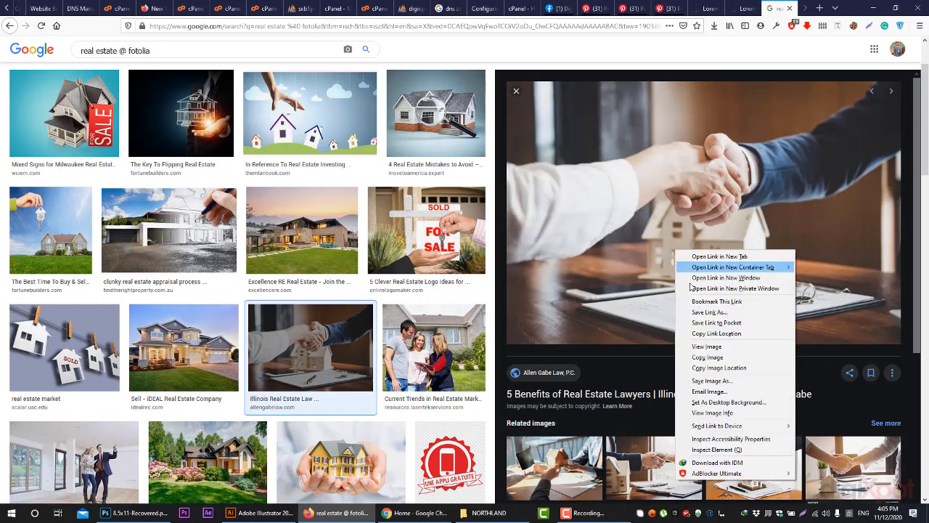
left_click(705, 352)
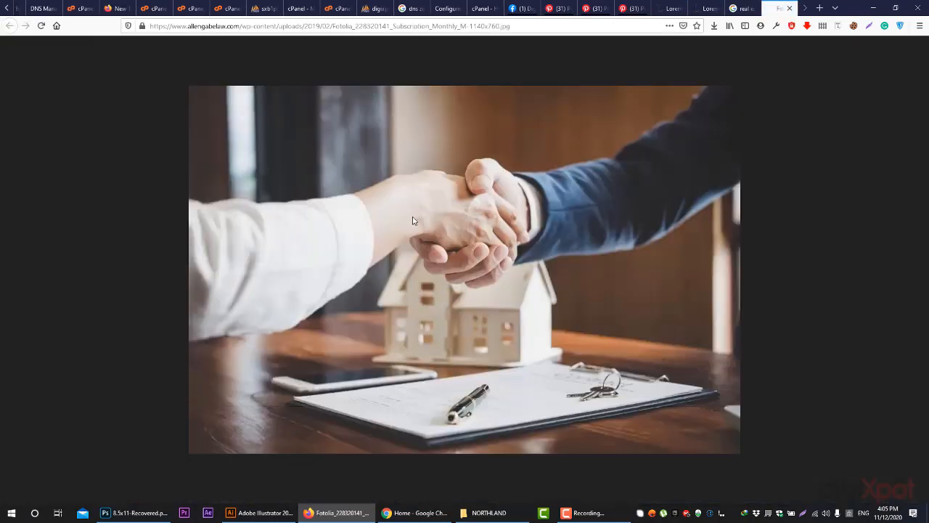
key("alt+Left")
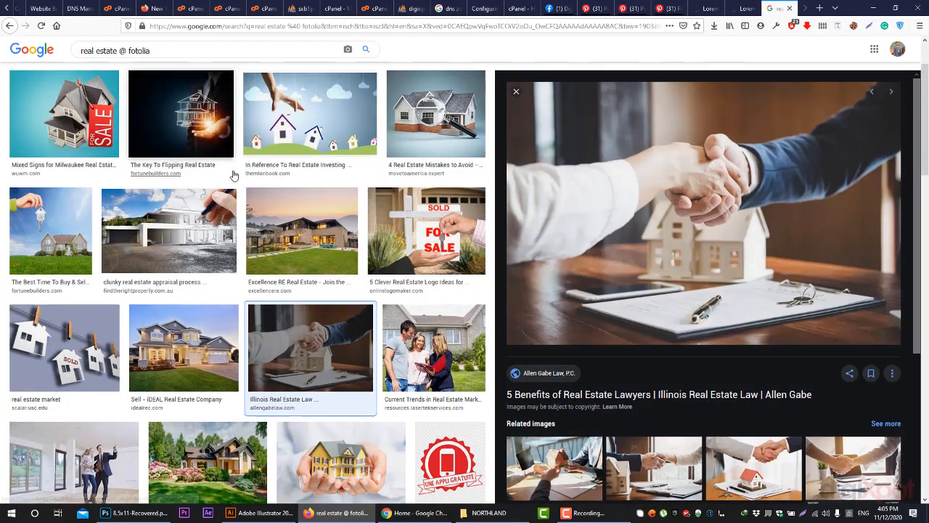
Preview the "The Key To Flipping Real Estate" image and the "The Best Time To Buy & Sell Real Estate" house-key image
scroll(211, 196, "up", 2)
right_click(204, 203)
key("Escape")
left_click(204, 203)
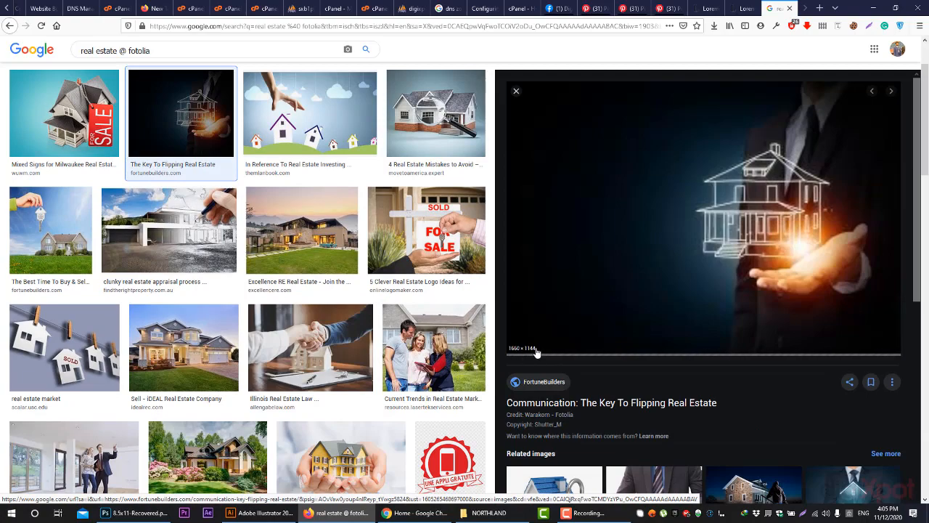
left_click(51, 222)
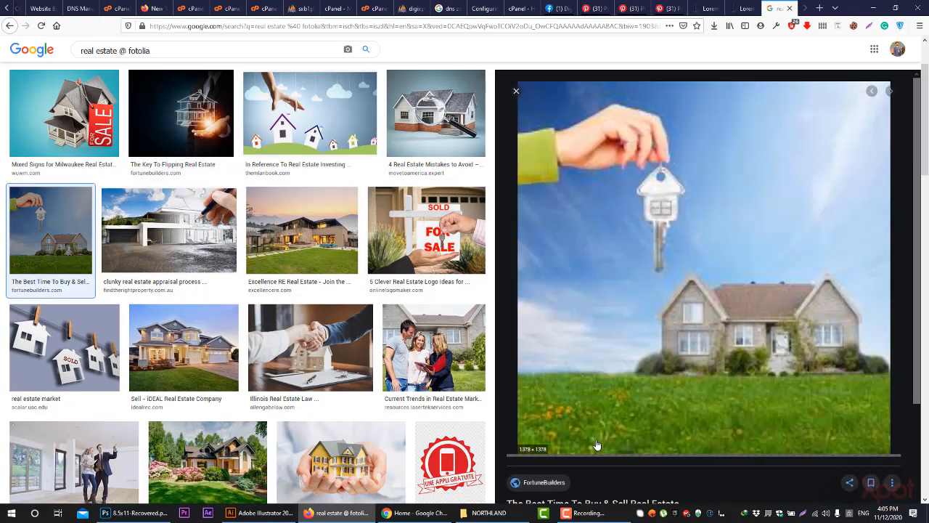
scroll(280, 321, "down", 5)
scroll(305, 218, "up", 7)
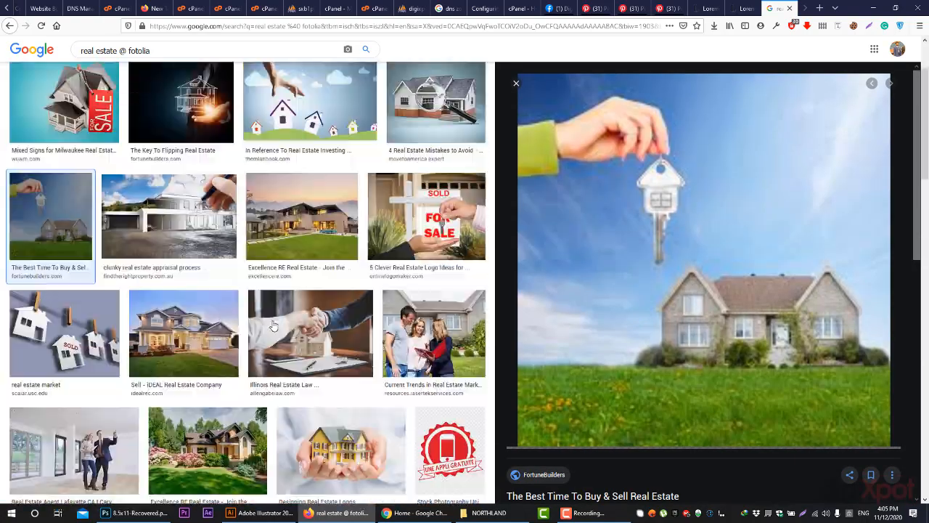
Check the size filter of the real estate image search, and view the house-key photo in its own tab before returning to the results
left_click(90, 102)
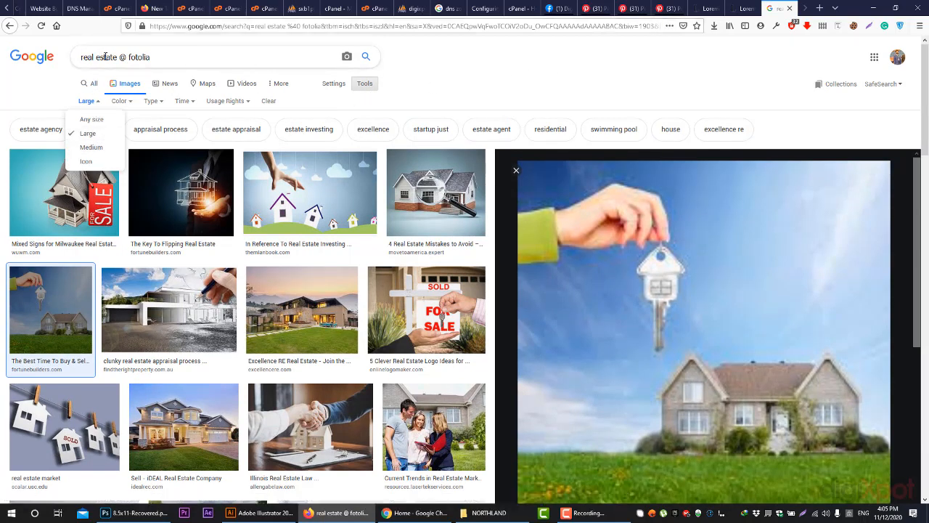
left_click_drag(119, 58, 79, 58)
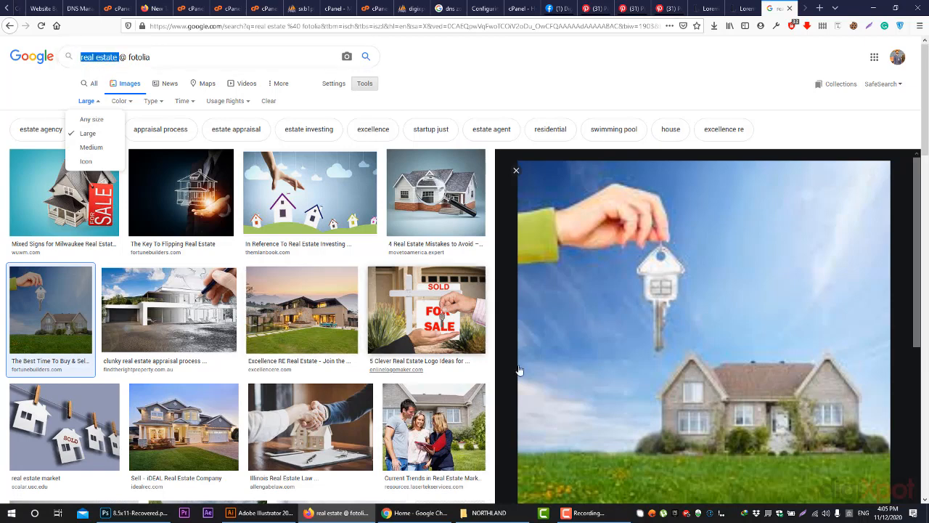
right_click(675, 296)
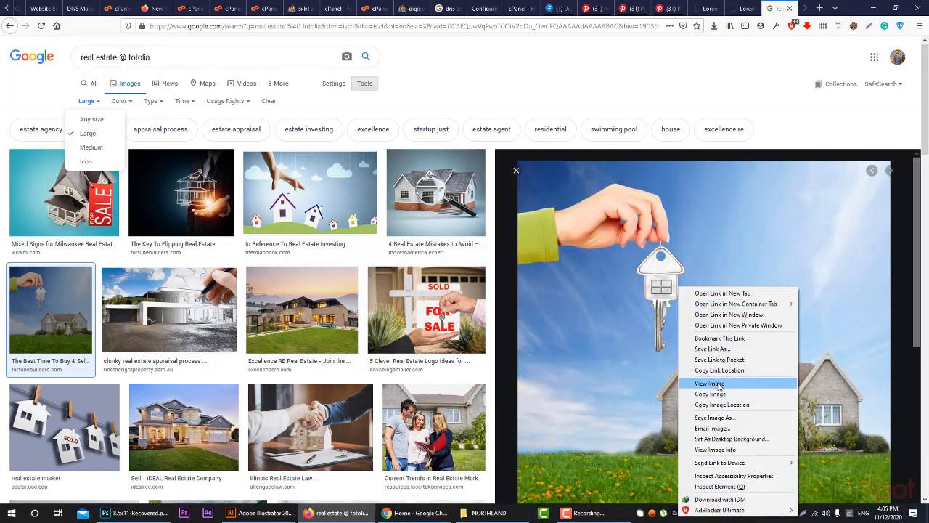
left_click(714, 384)
right_click(424, 272)
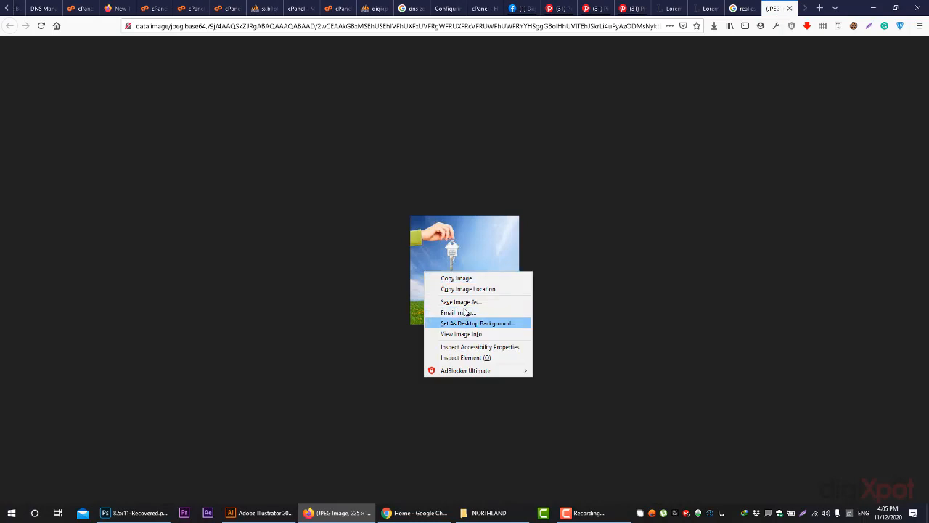
left_click(770, 3)
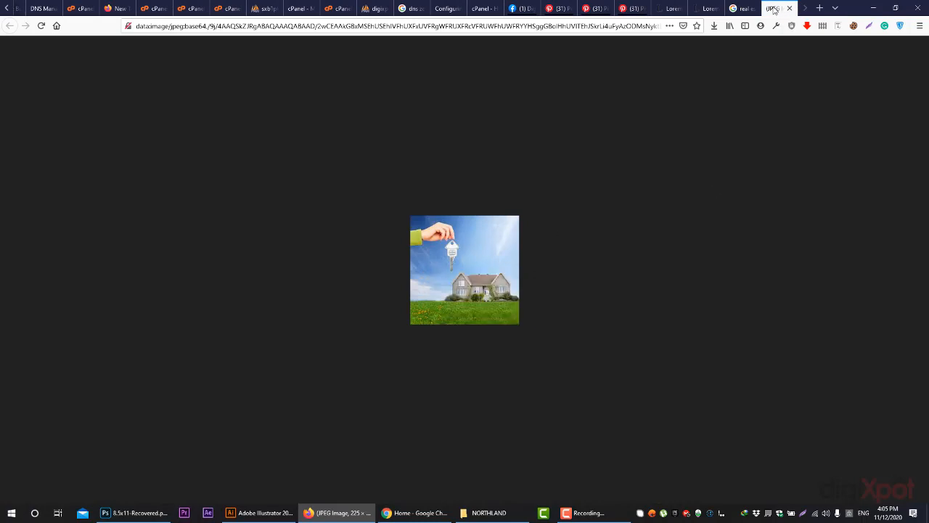
left_click(790, 8)
Open the house-key photo's source article and use the page's image download list to view Fotolia_49888619_Subscription_Monthly_M-11-1024x1024.jpg at full size
scroll(455, 299, "down", 4)
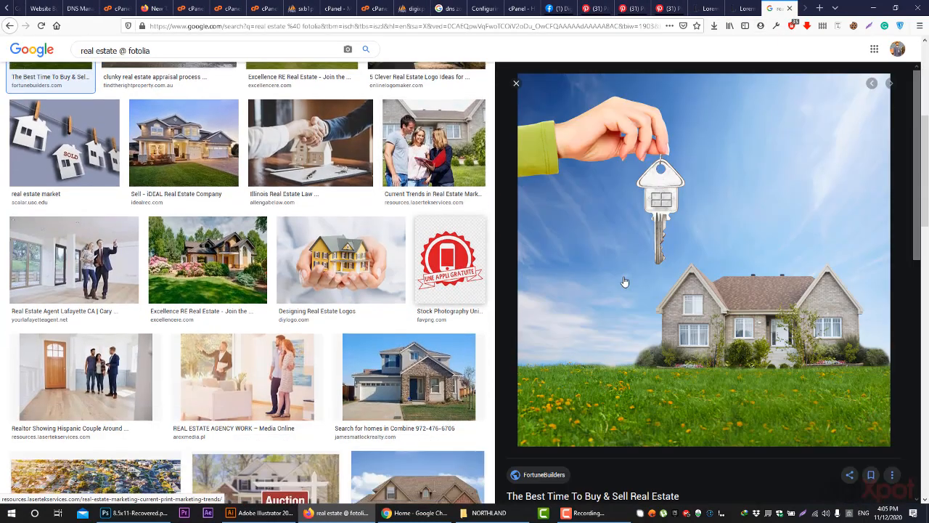
left_click(625, 282)
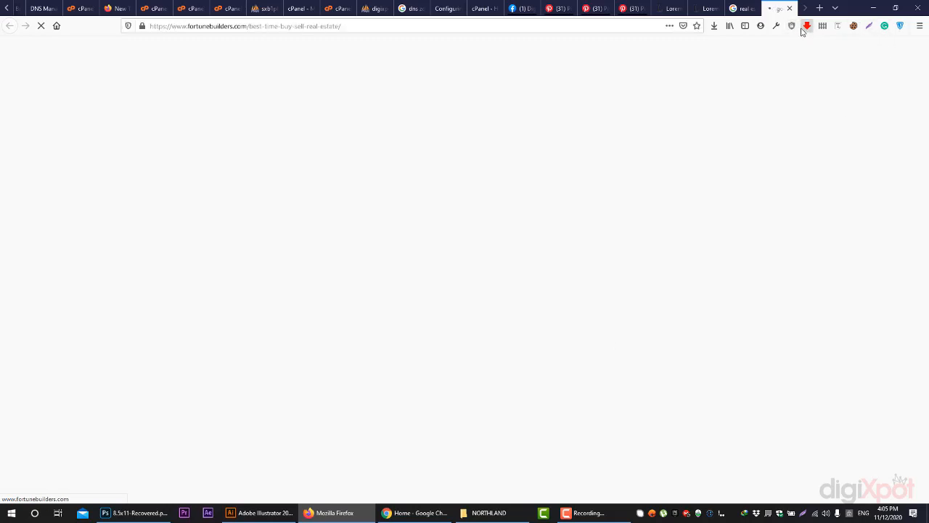
left_click(804, 28)
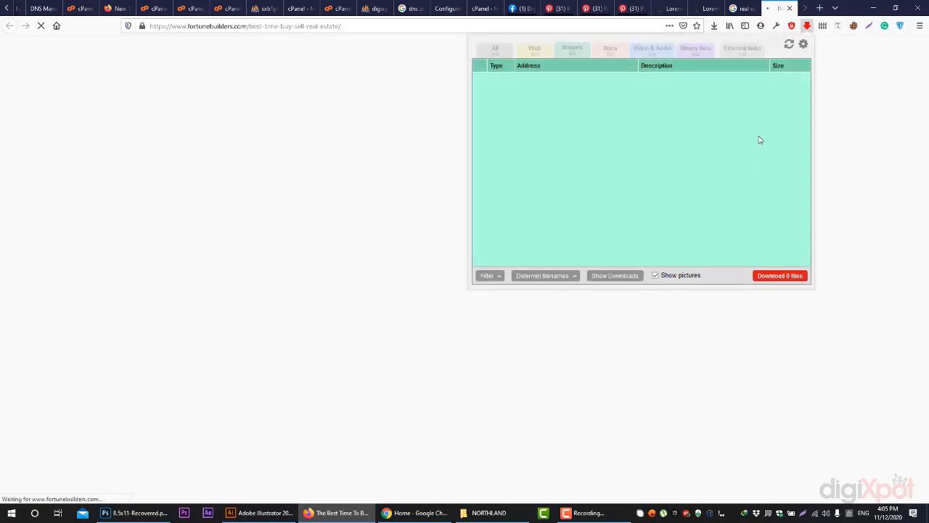
left_click(807, 25)
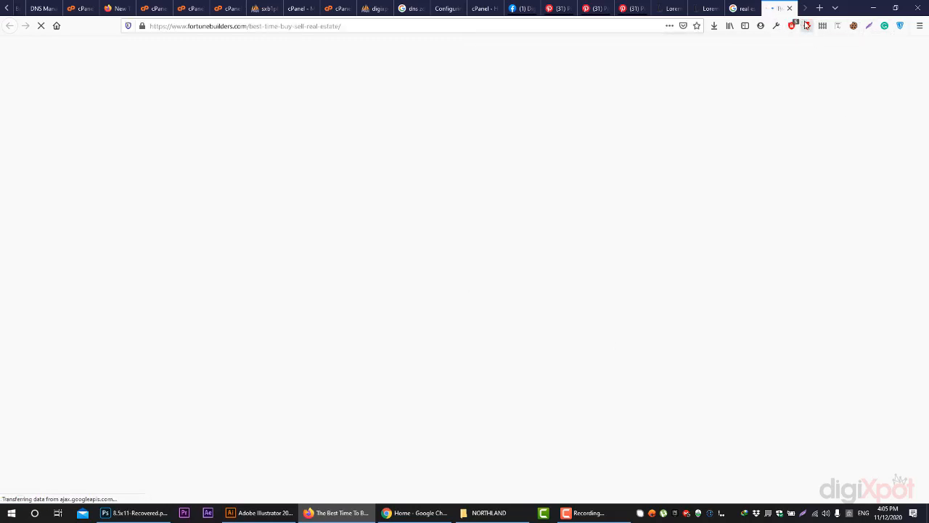
left_click(807, 26)
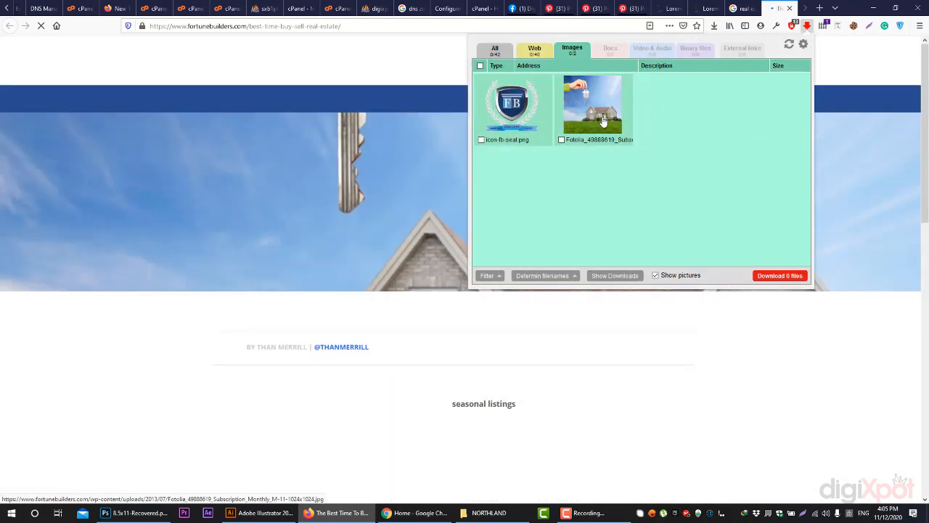
left_click(602, 122)
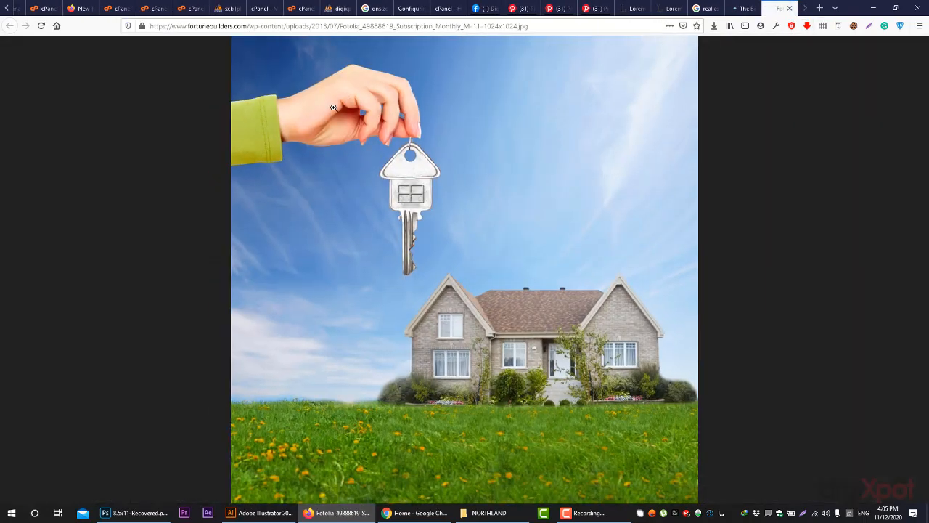
left_click(786, 6)
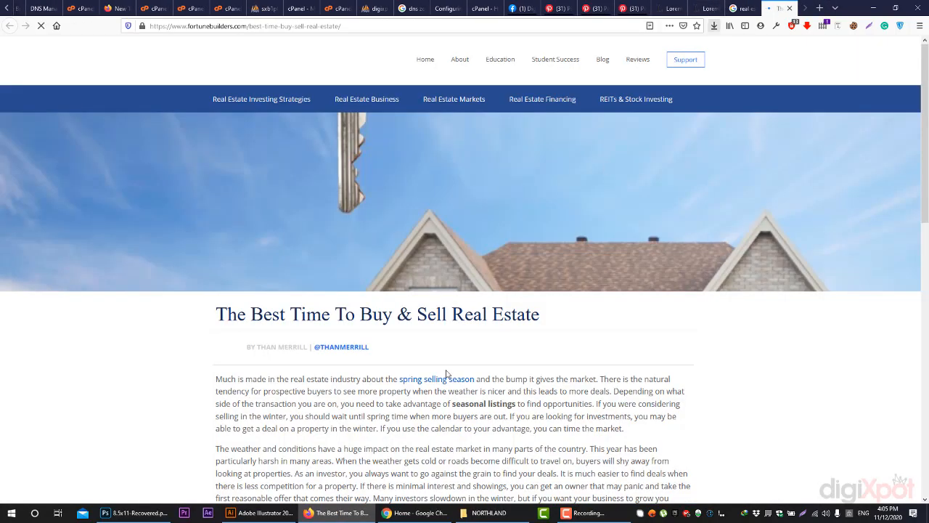
Examine the Pinterest designs related to the Abstract Business Flyer Template for flyer layout ideas
left_click(630, 8)
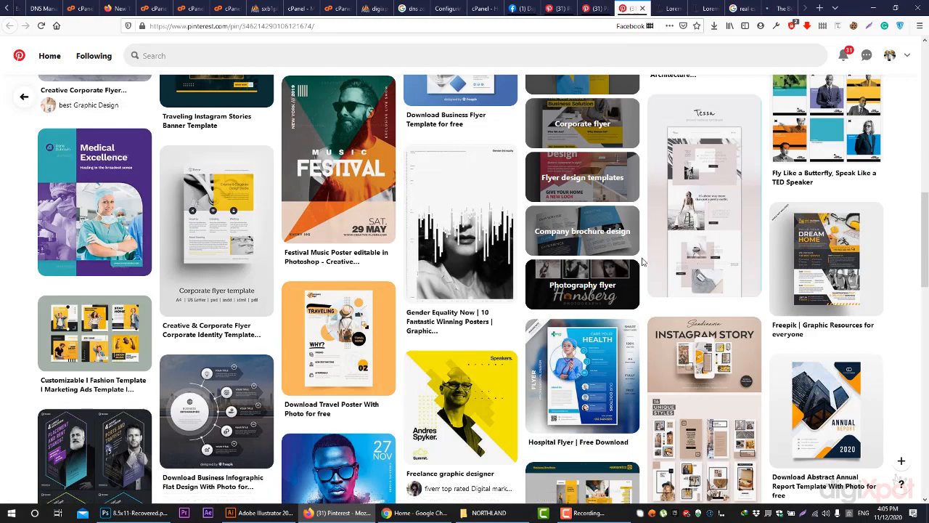
scroll(643, 262, "down", 3)
scroll(643, 262, "up", 3)
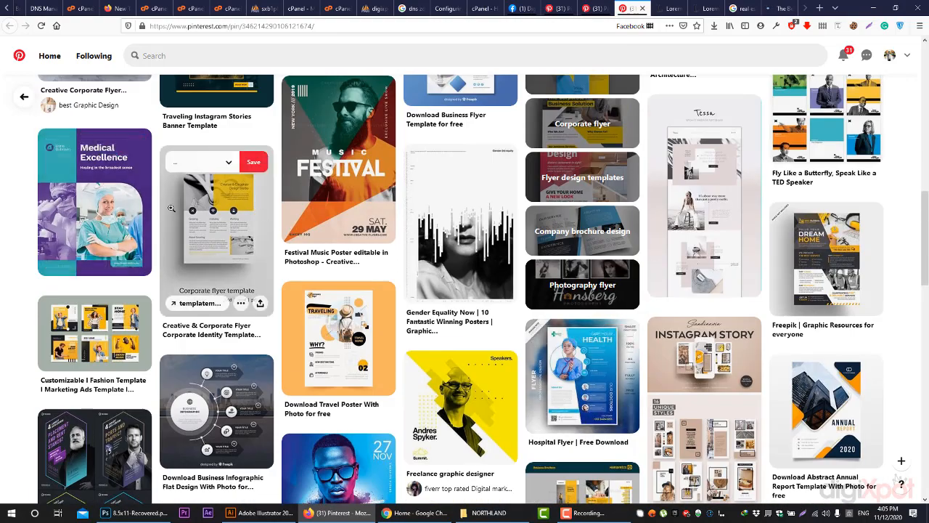
scroll(805, 266, "down", 4)
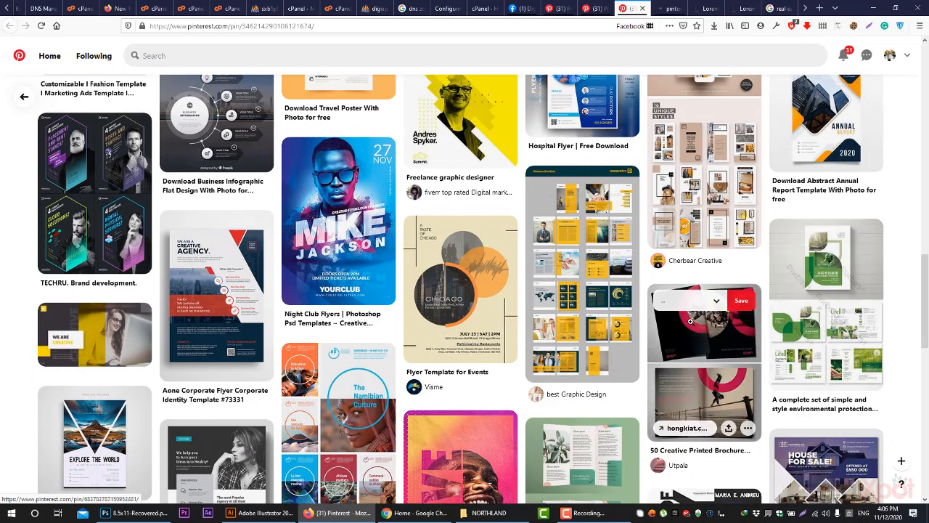
scroll(372, 285, "down", 3)
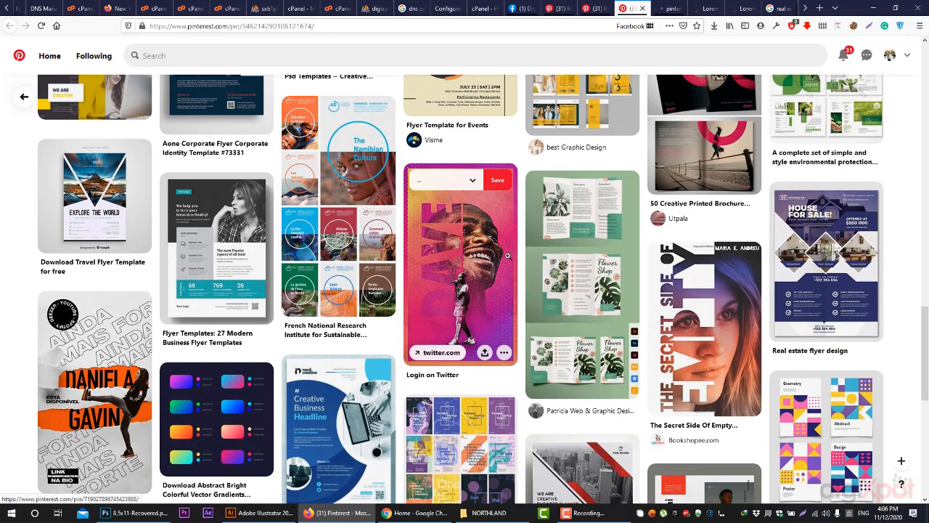
scroll(638, 293, "down", 3)
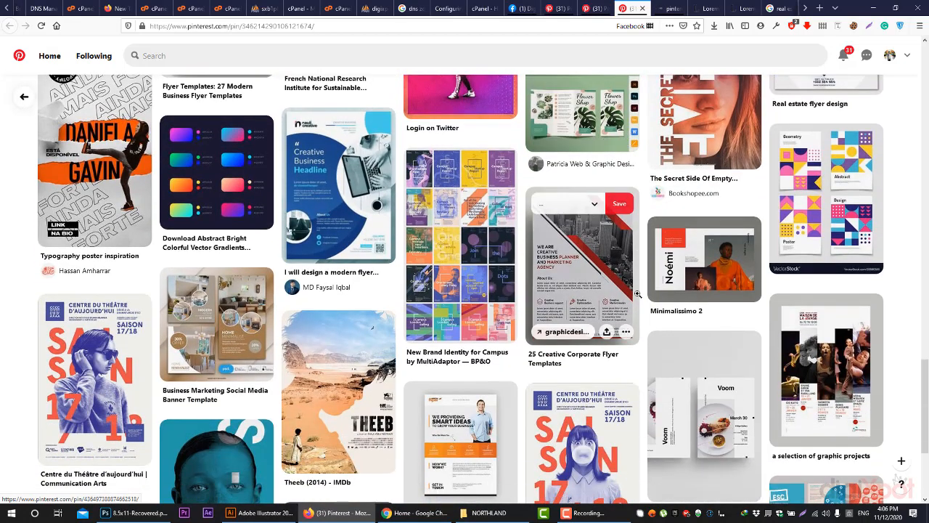
scroll(457, 297, "down", 3)
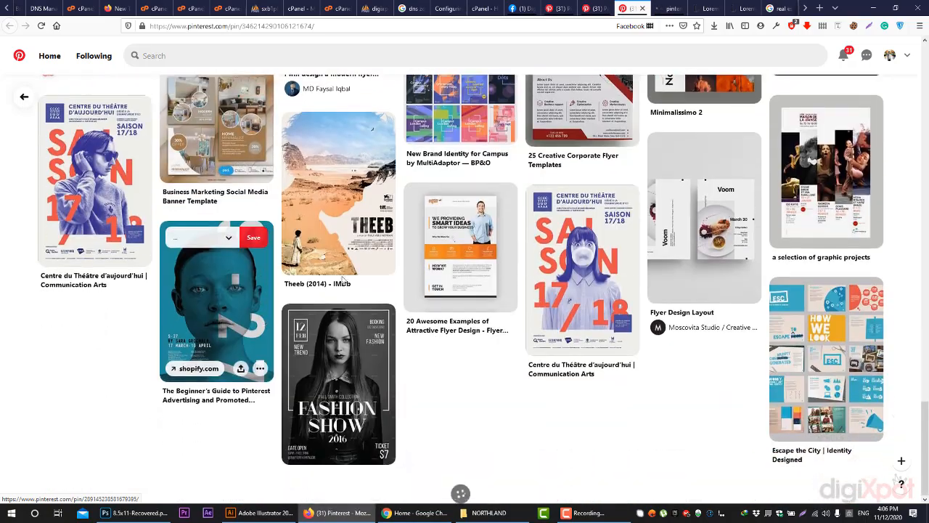
scroll(457, 297, "up", 10)
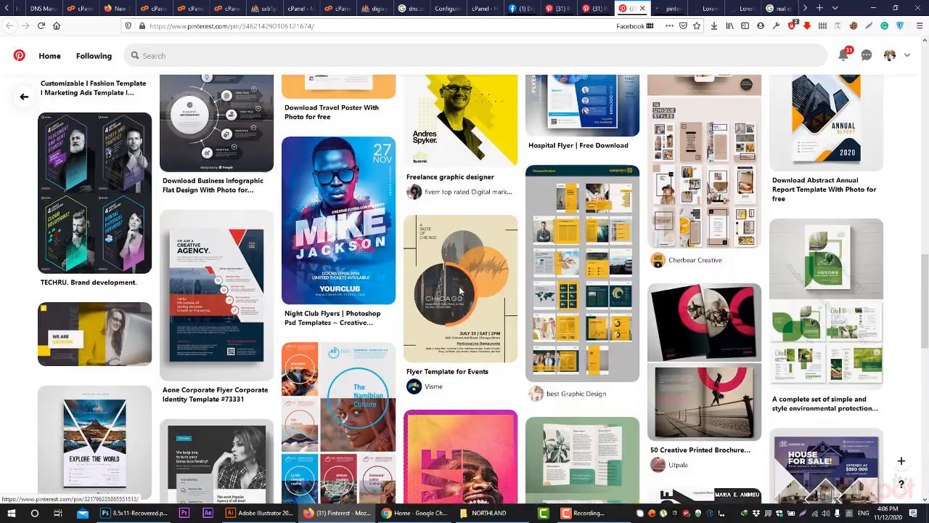
scroll(477, 296, "up", 1)
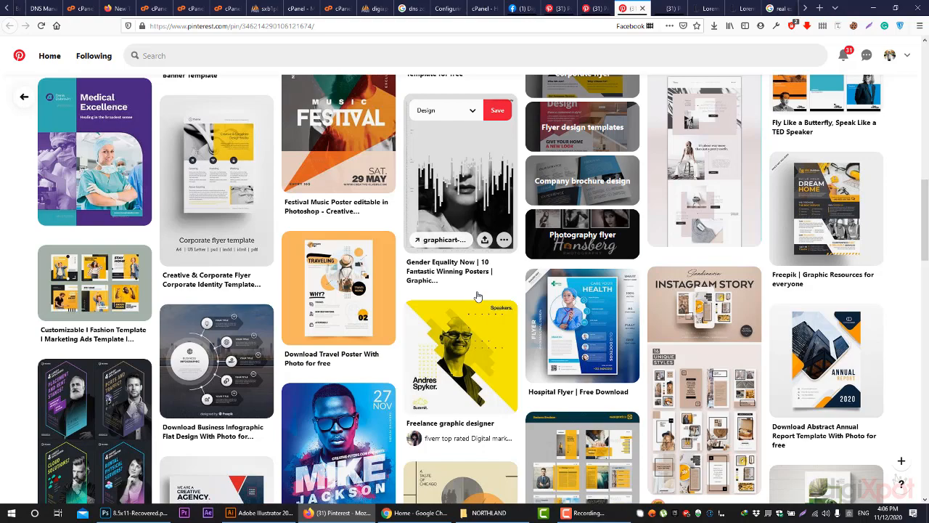
scroll(826, 159, "up", 10)
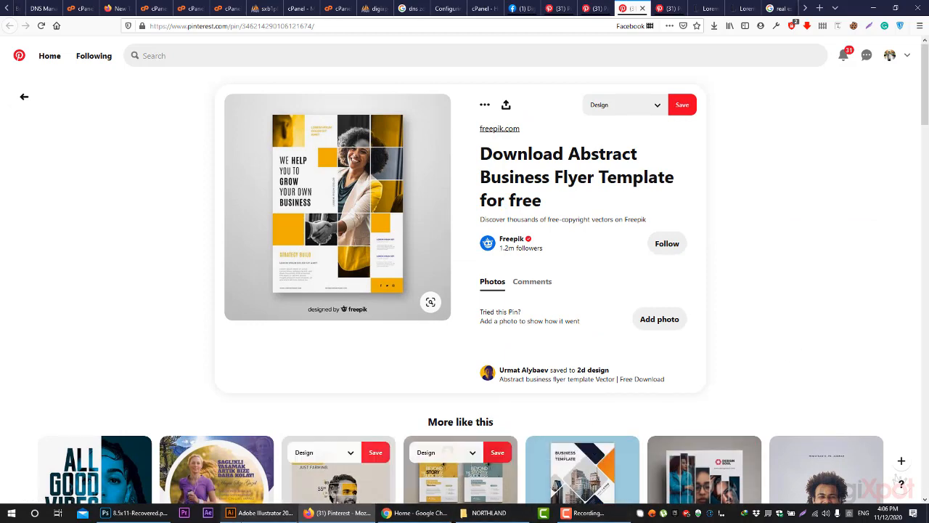
Switch to Photoshop and view the Save for Web export settings for the flyer without exporting it
left_click(122, 506)
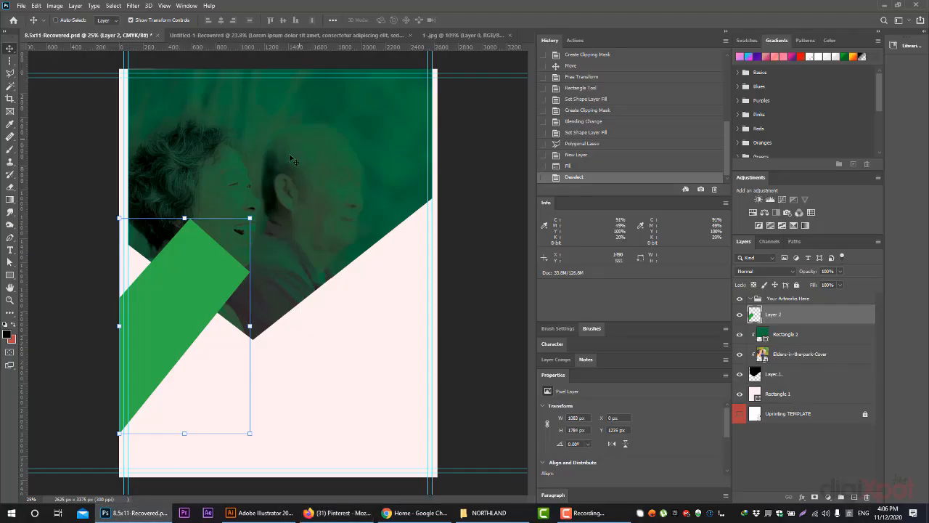
left_click(21, 6)
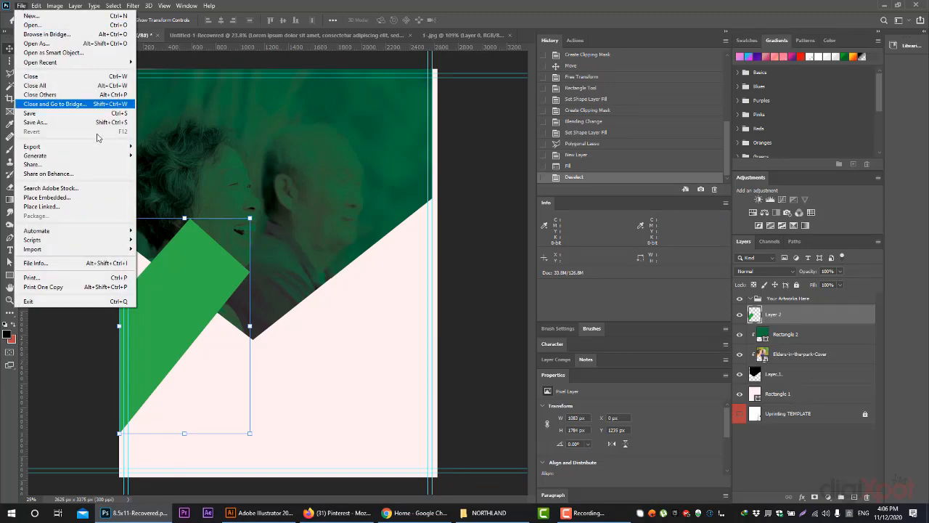
mouse_move(109, 147)
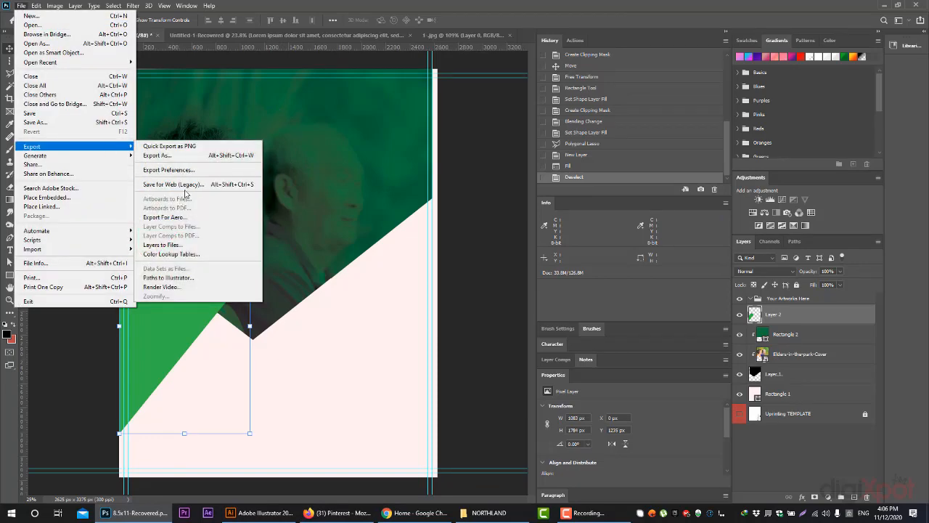
left_click(191, 184)
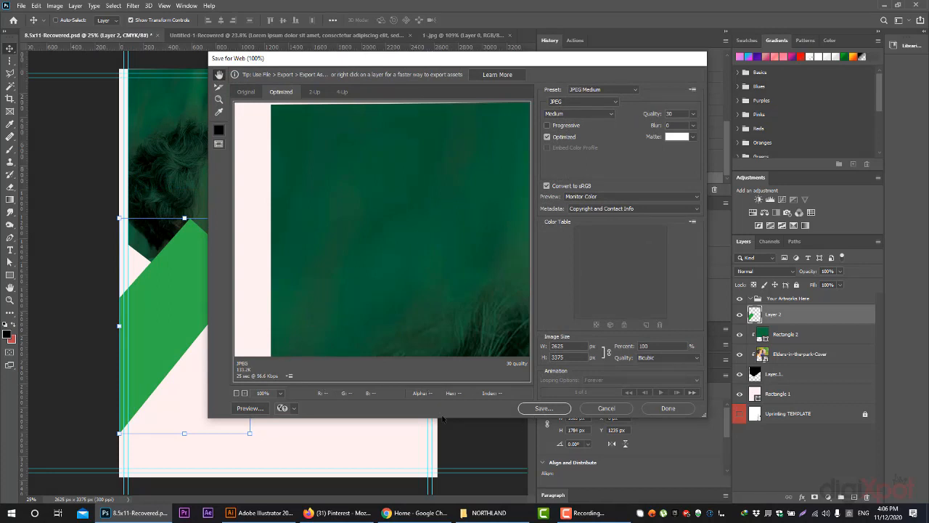
left_click(602, 409)
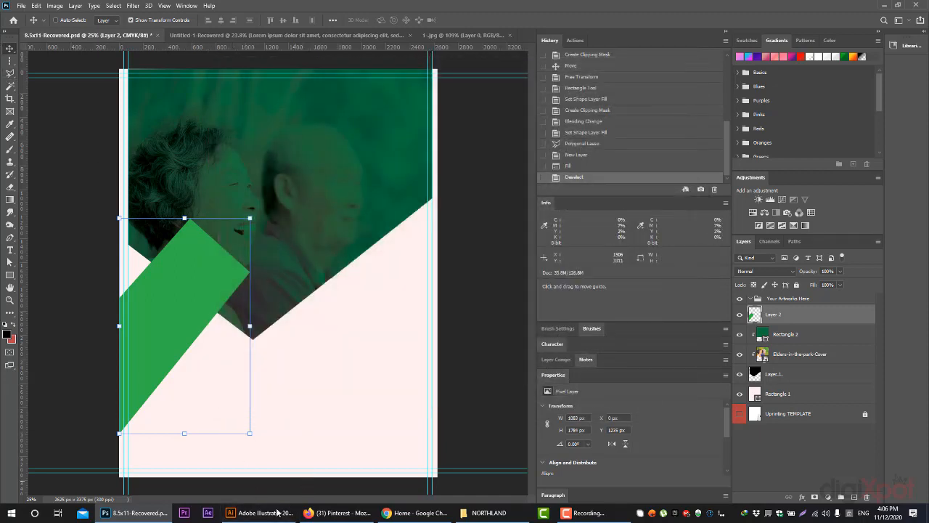
Return to Pinterest in Firefox and examine more of the related flyer and poster designs for layout, color and photo treatment ideas
left_click(325, 512)
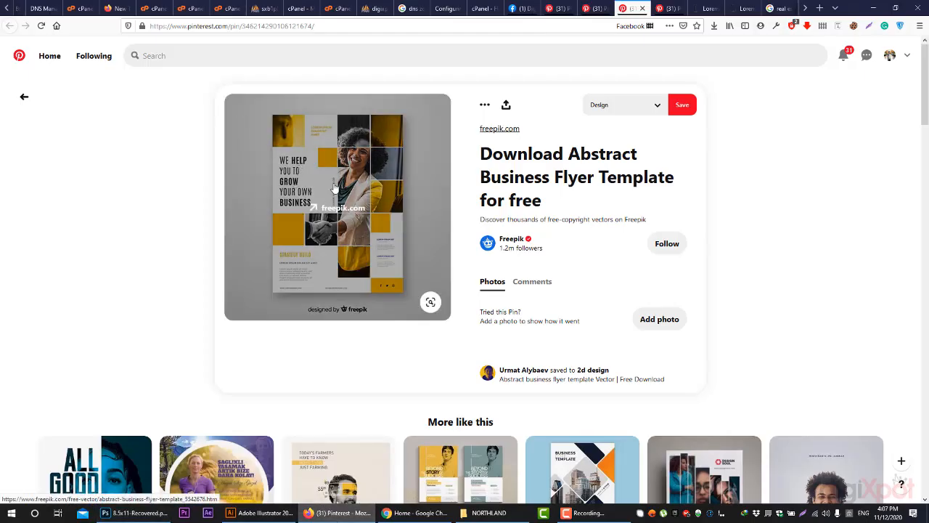
scroll(556, 295, "down", 4)
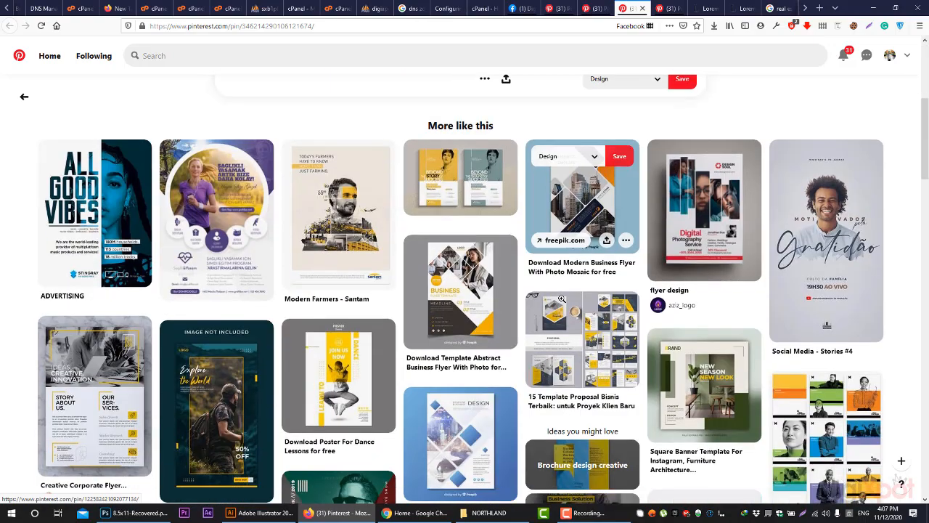
mouse_move(580, 222)
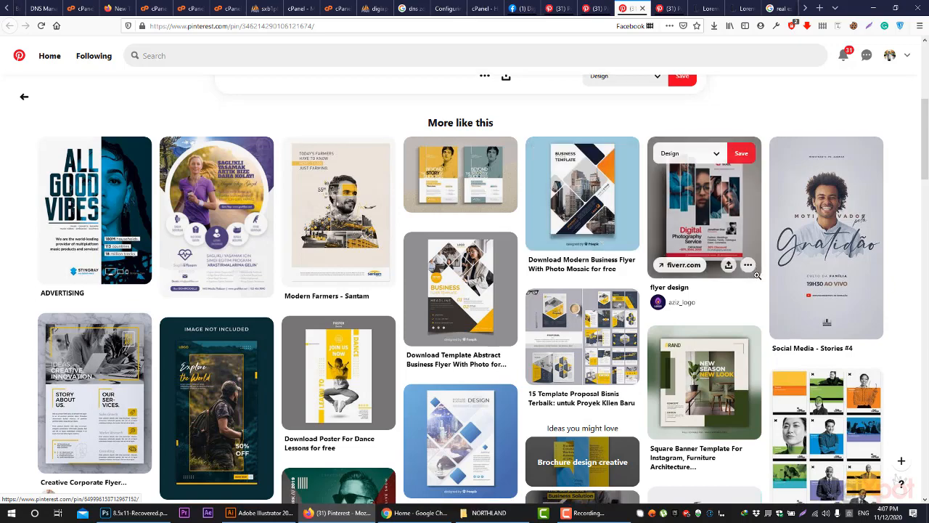
scroll(696, 240, "down", 1)
scroll(831, 369, "down", 2)
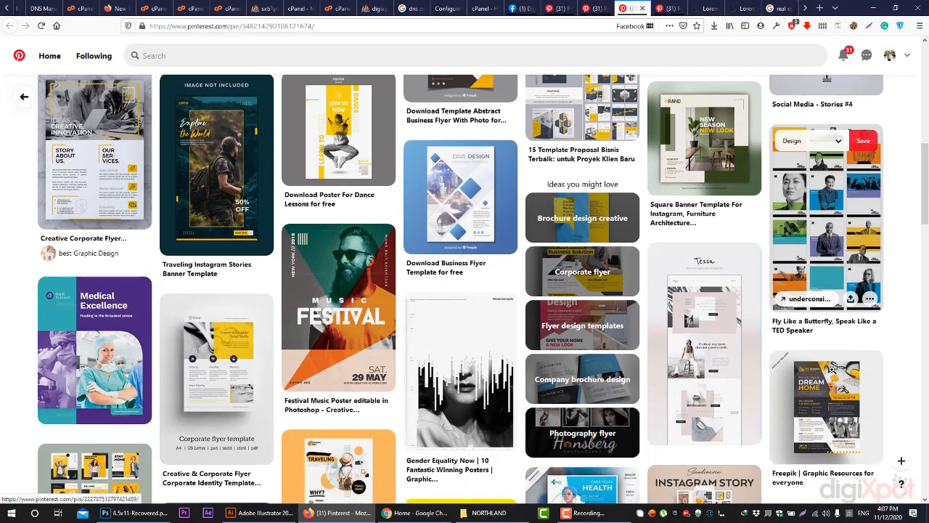
mouse_move(319, 282)
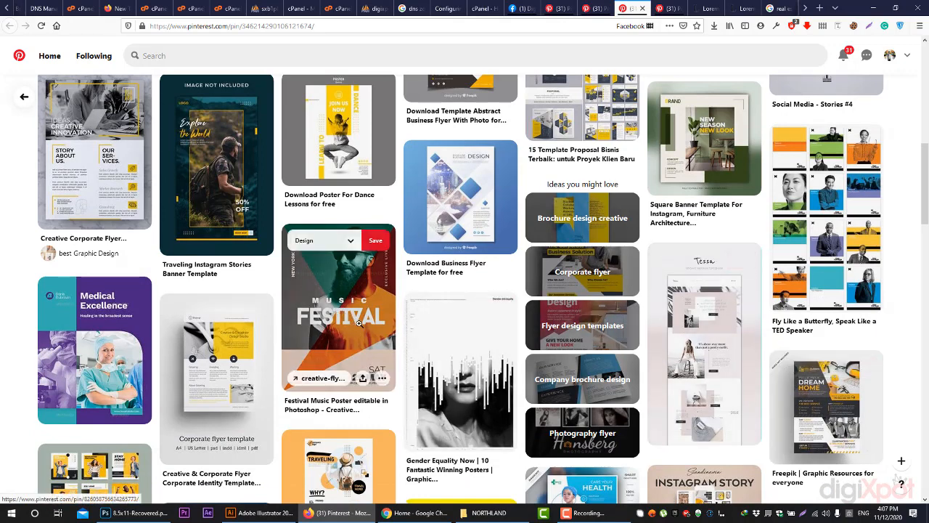
scroll(366, 313, "down", 5)
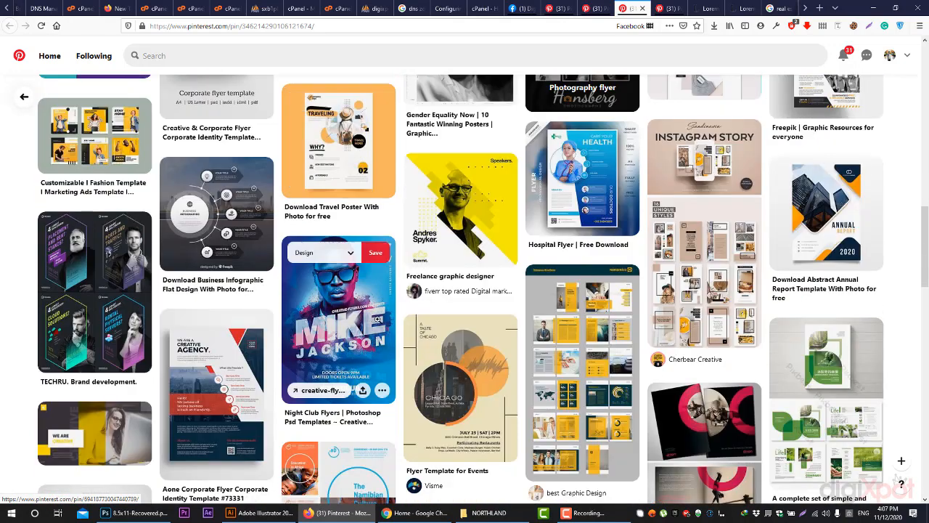
scroll(382, 322, "down", 2)
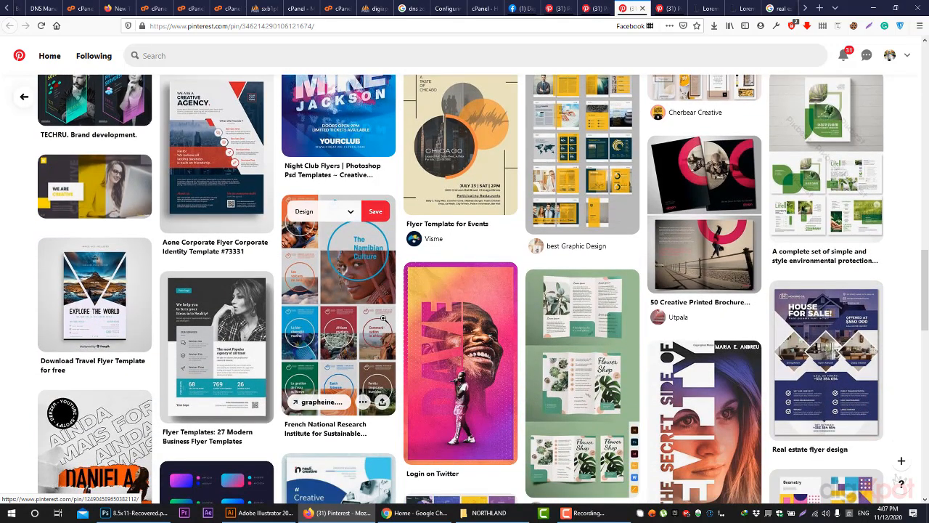
left_click(140, 517)
left_click(141, 517)
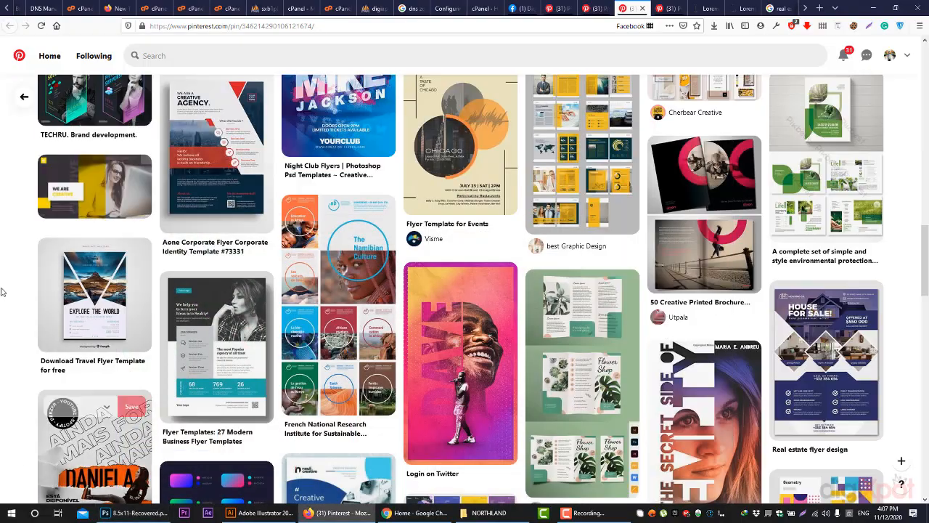
scroll(288, 340, "down", 8)
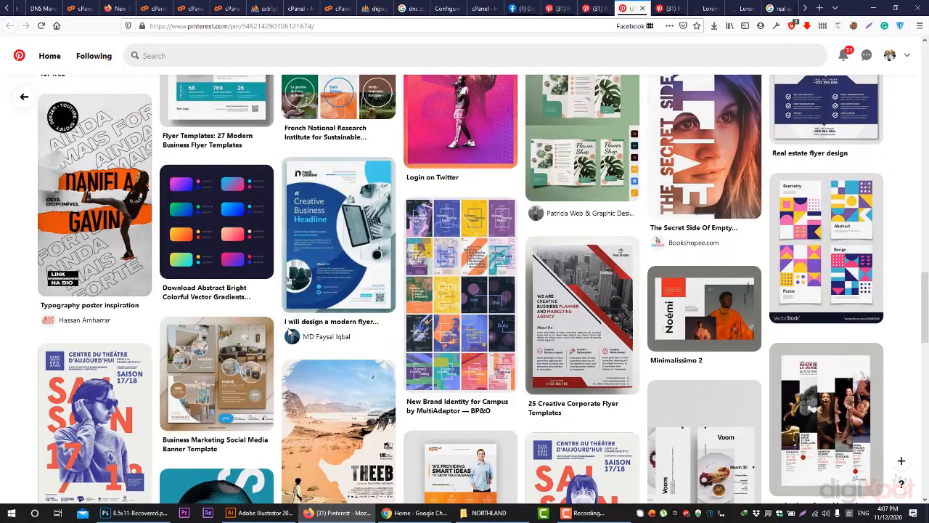
Examine the Pinterest flyer design search results for layout ideas and open the Creative Studio Design Flyer pin
scroll(288, 340, "down", 5)
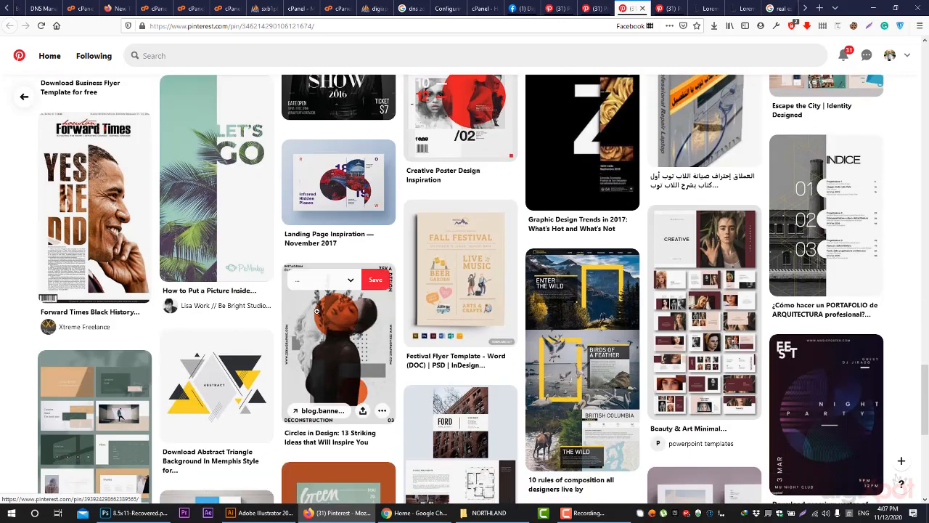
left_click(585, 7)
left_click(560, 8)
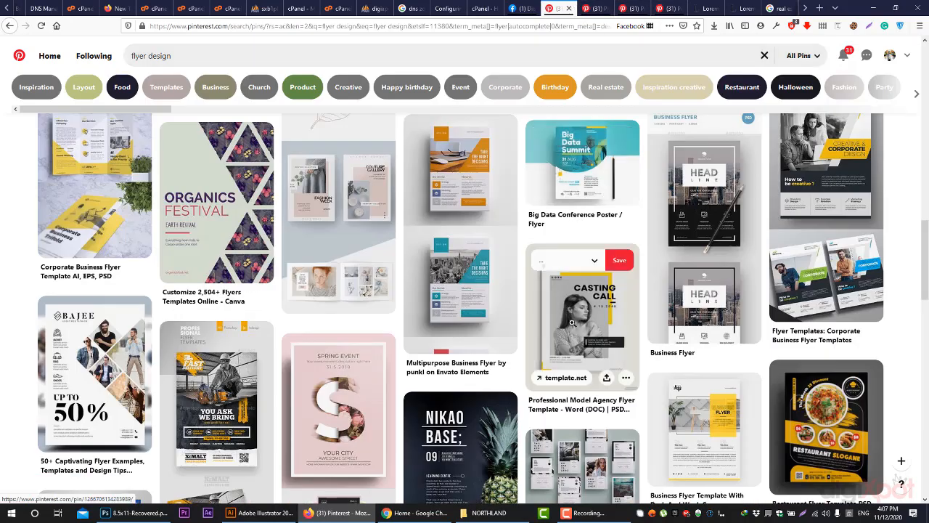
scroll(334, 290, "down", 6)
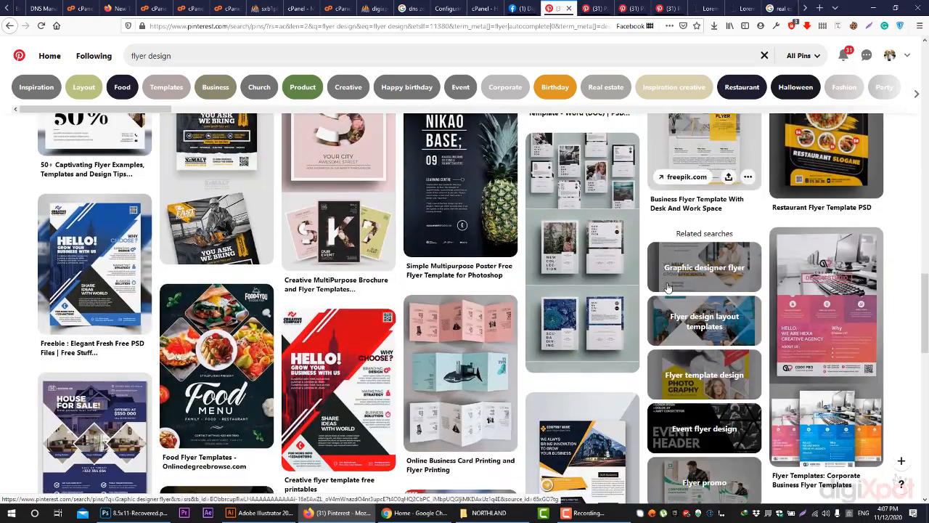
scroll(190, 221, "down", 5)
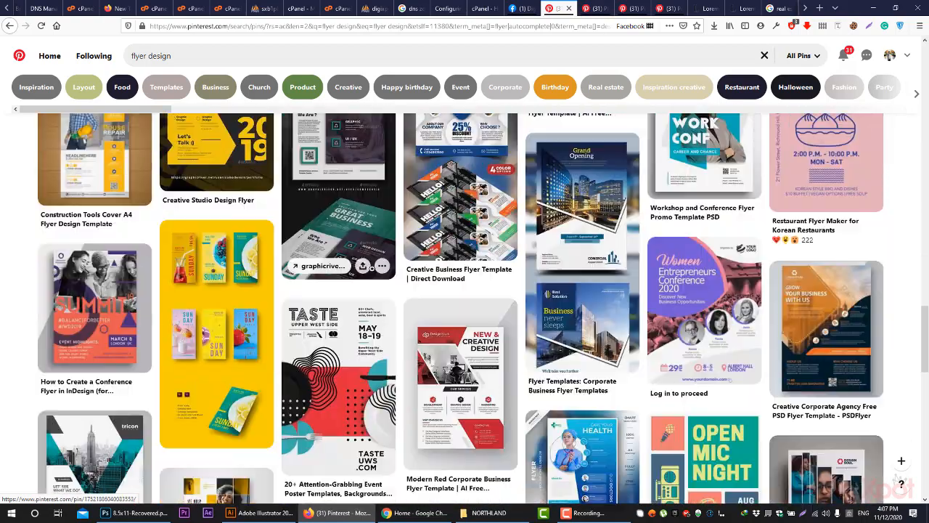
scroll(190, 222, "up", 2)
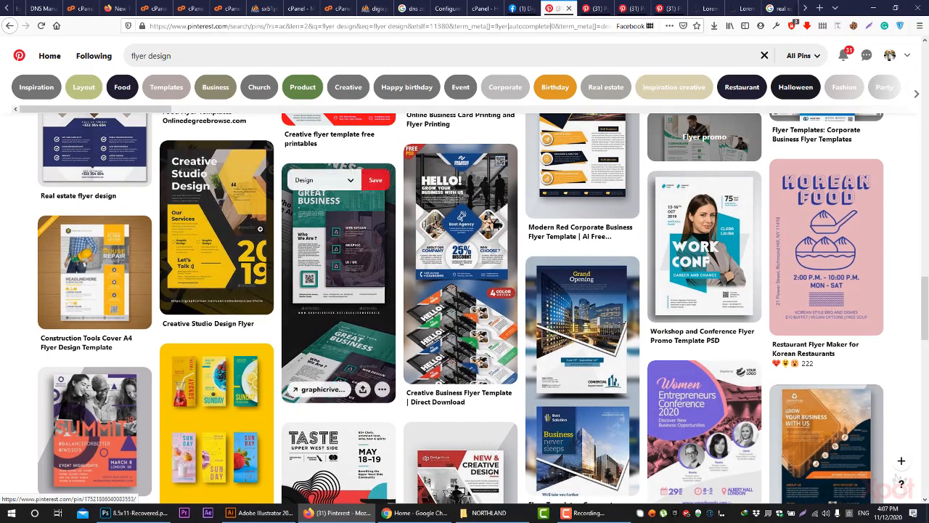
left_click(212, 211)
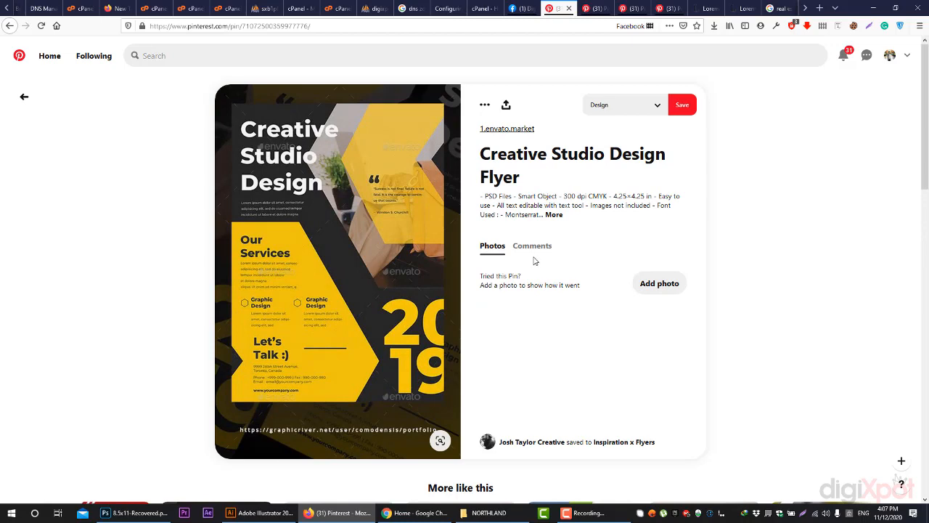
Switch to Photoshop and try a Polygonal Lasso outline of a diagonal band across the flyer's upper-right photo area, clearing the selection
left_click(159, 513)
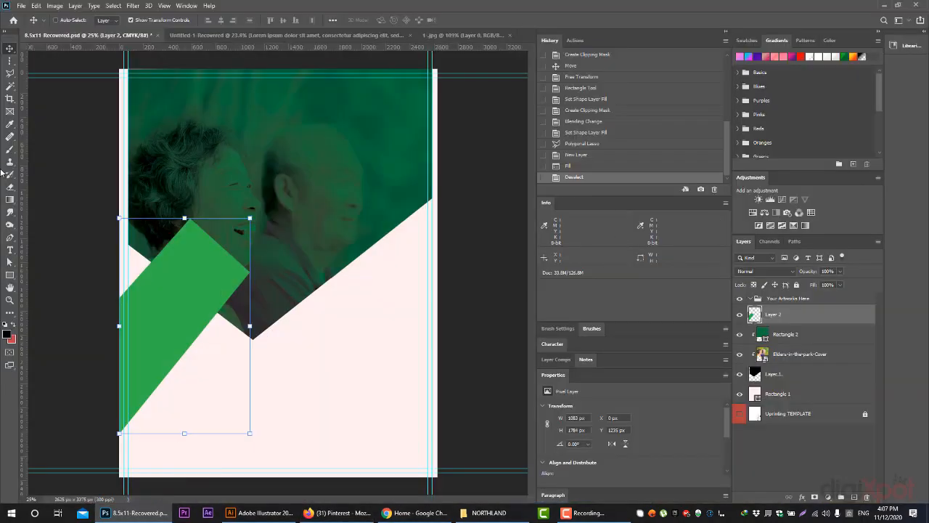
left_click(10, 73)
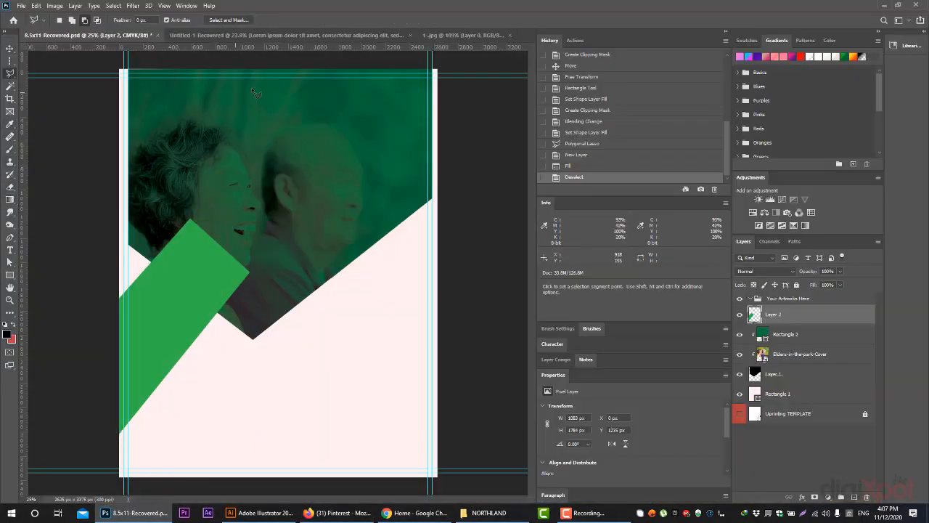
left_click(314, 61)
left_click(278, 155)
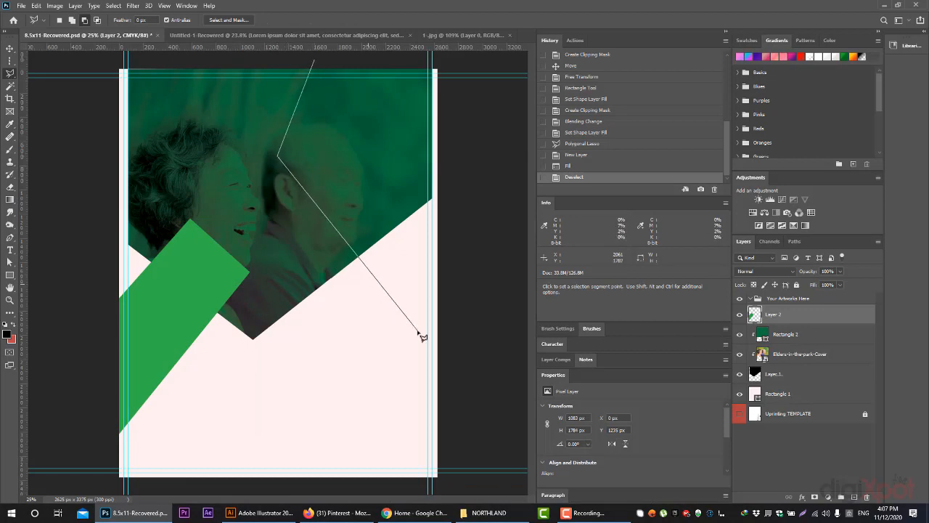
left_click(479, 374)
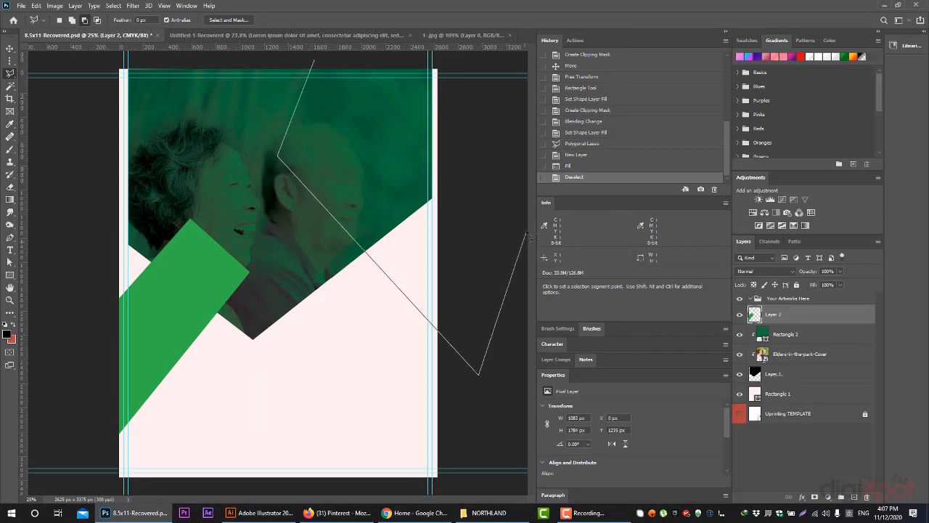
left_click(428, 111)
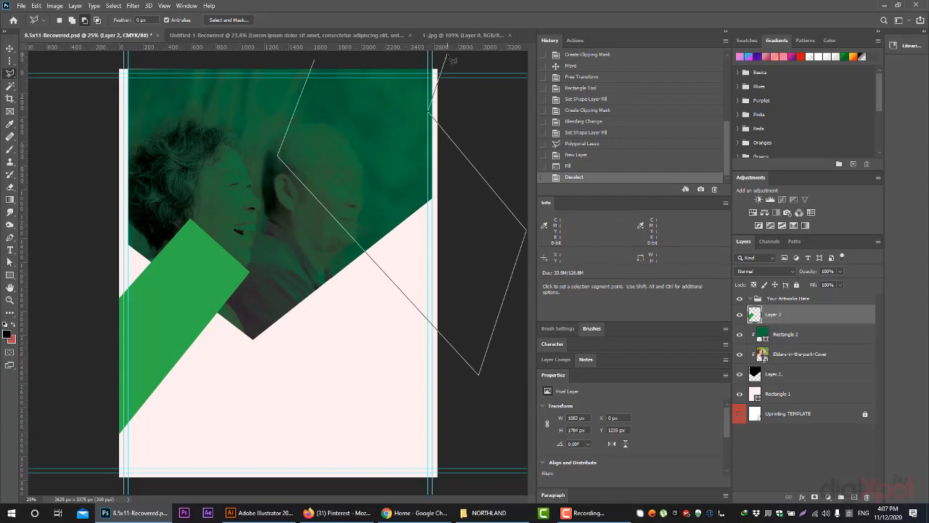
left_click(313, 61)
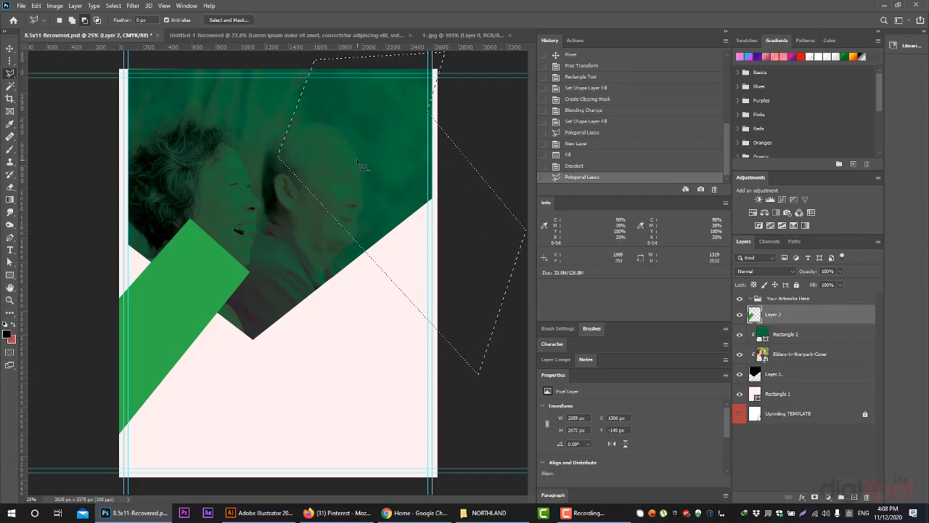
key("ctrl+d")
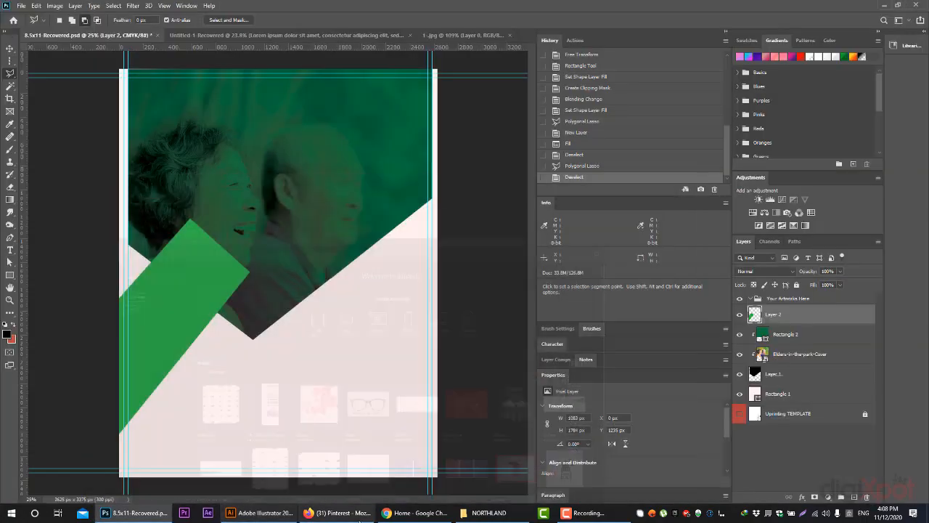
Return to Pinterest in Firefox and examine the designs related to the Creative Studio Design Flyer for diagonal layout ideas
left_click(336, 515)
scroll(196, 445, "down", 6)
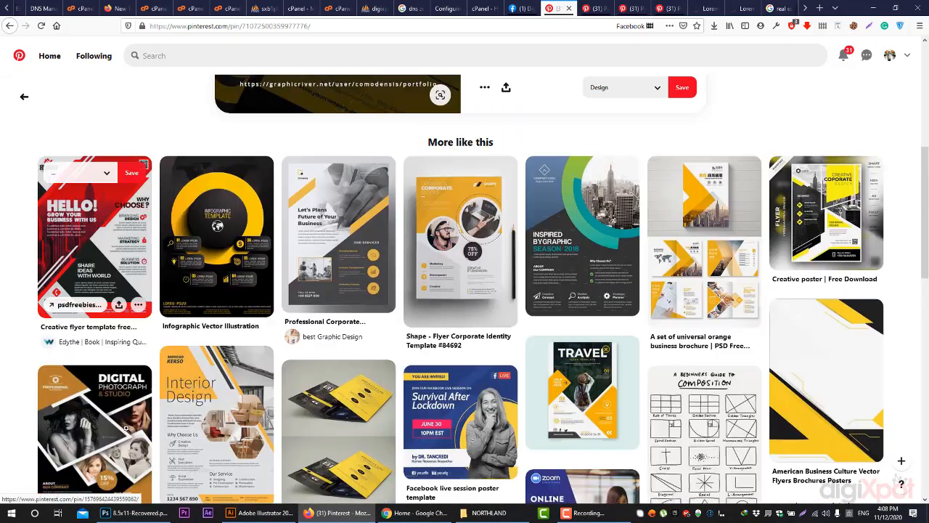
scroll(135, 444, "down", 5)
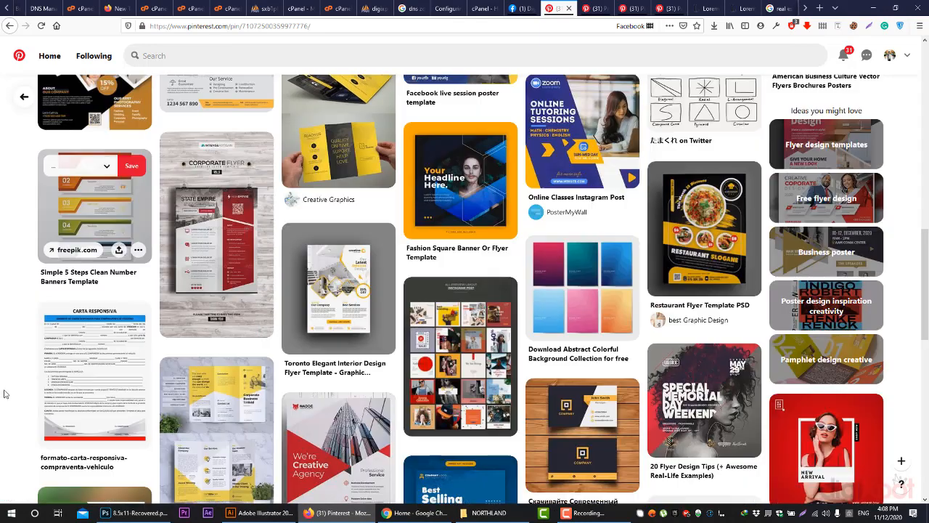
scroll(2, 381, "down", 2)
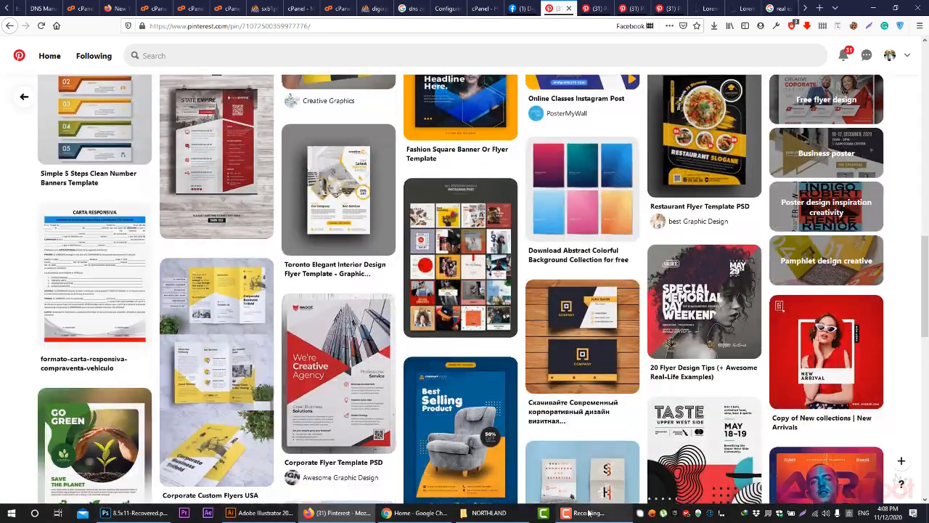
left_click(625, 510)
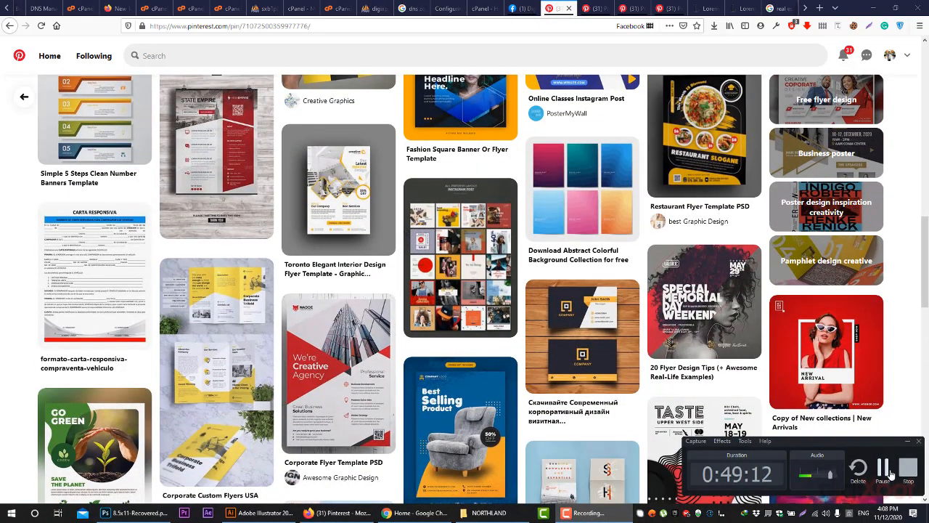